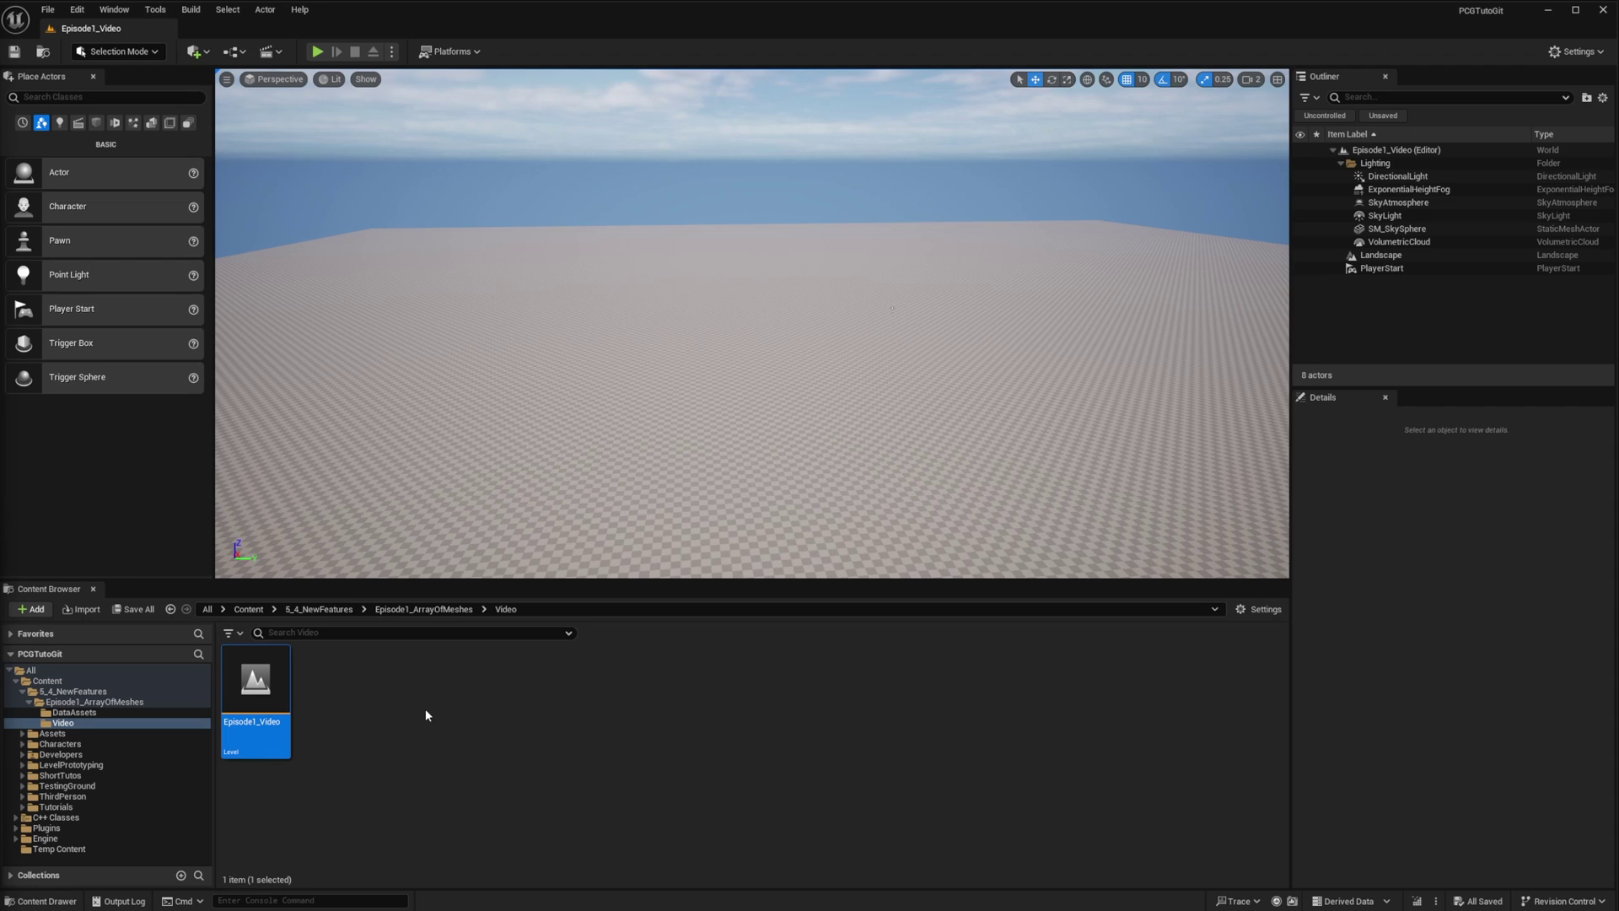
- Switch to the browser to view the TutorialPCG repository on GitHub, and return to the Unreal Editor
click(575, 908)
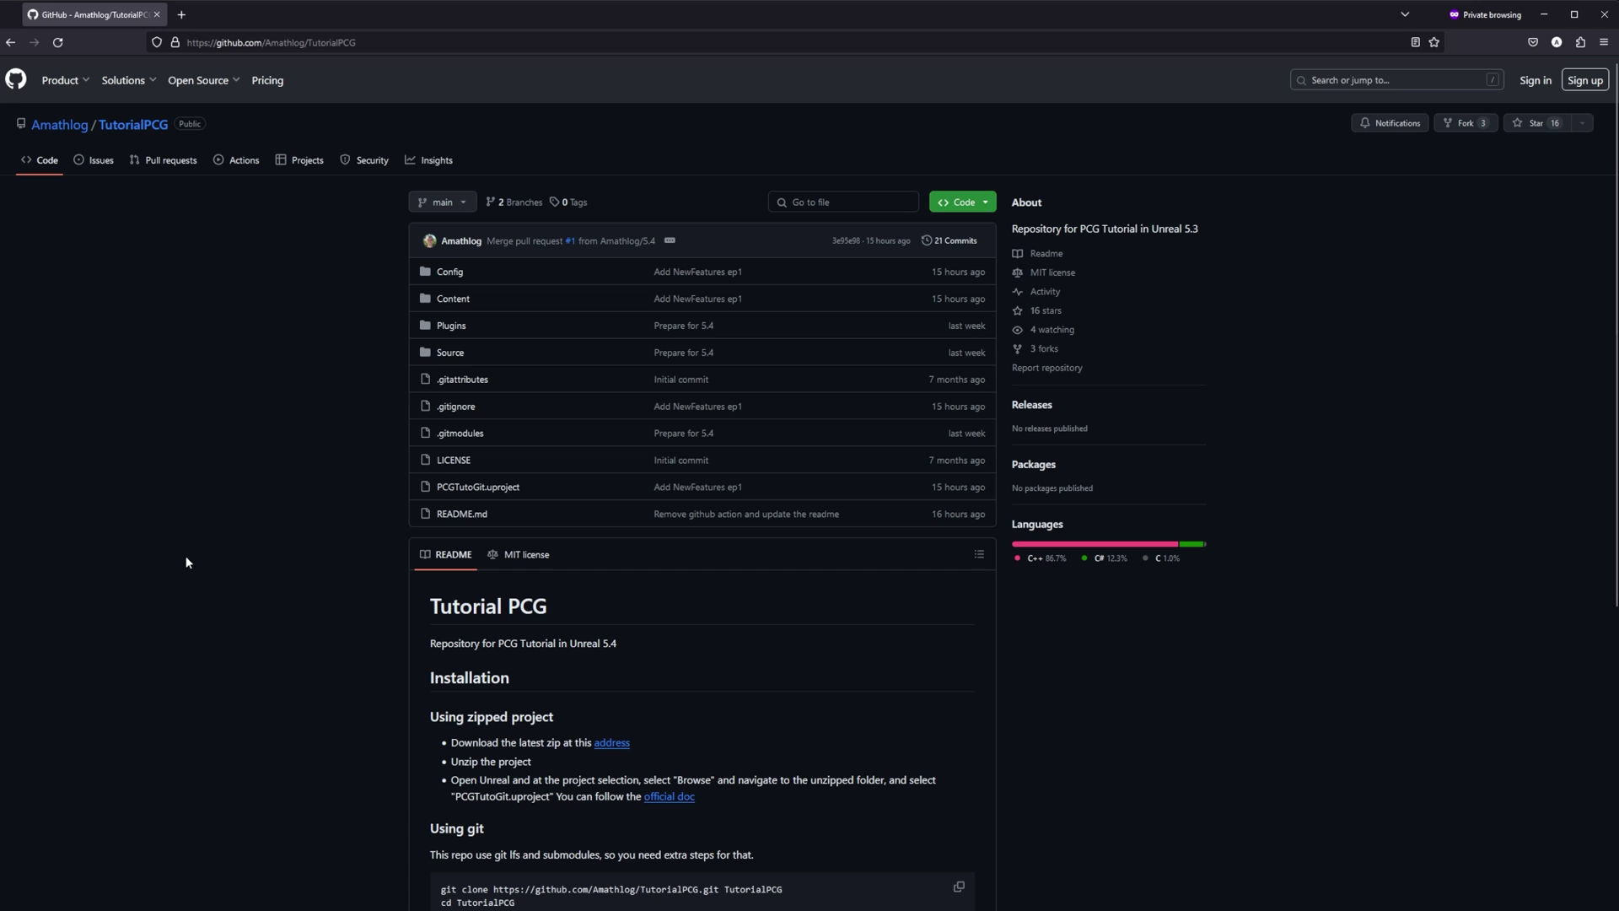
key(alt+Tab)
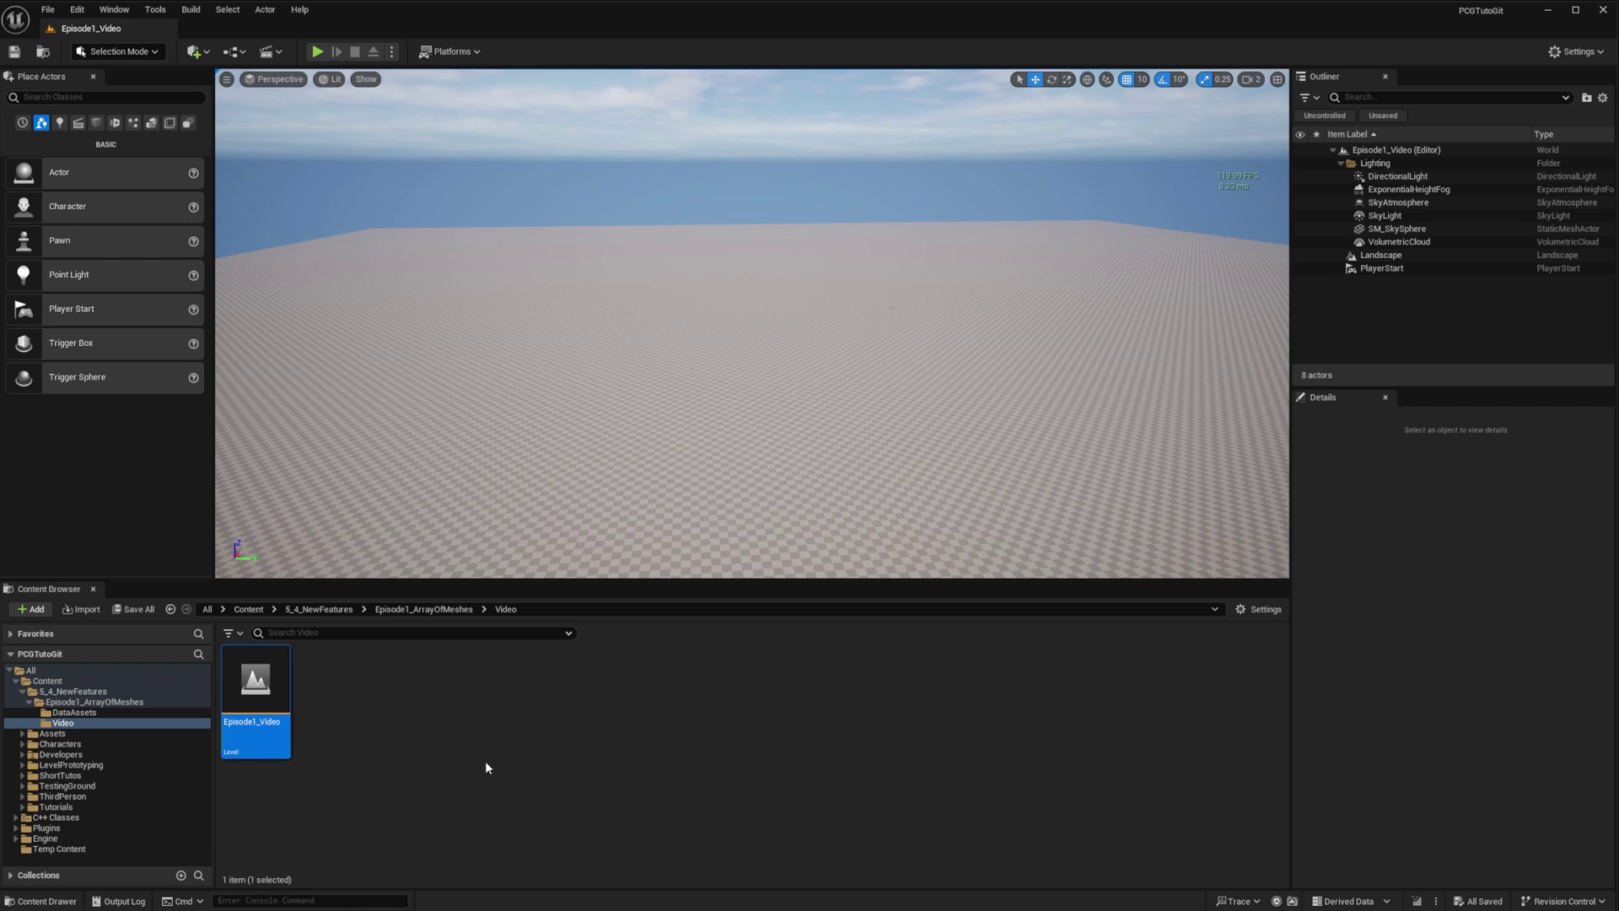
- Create a PCG graph named PCG_Tuto_ArrayOfMeshes in the Video folder and place it in the level
right_click(425, 705)
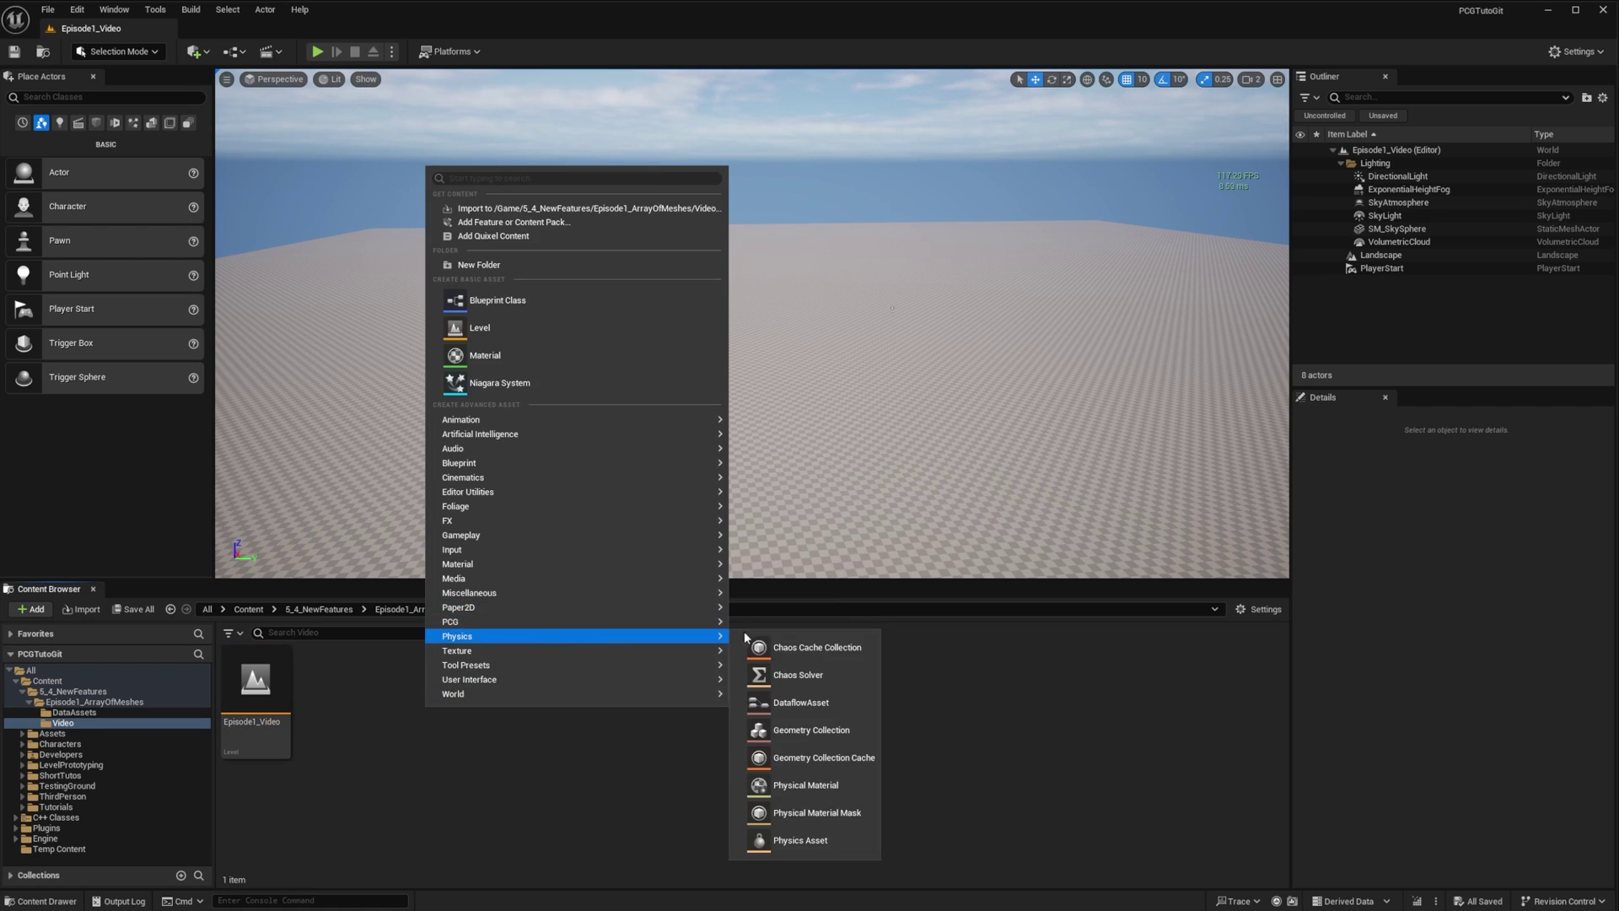
click(752, 629)
text(PCG_Tuto_)
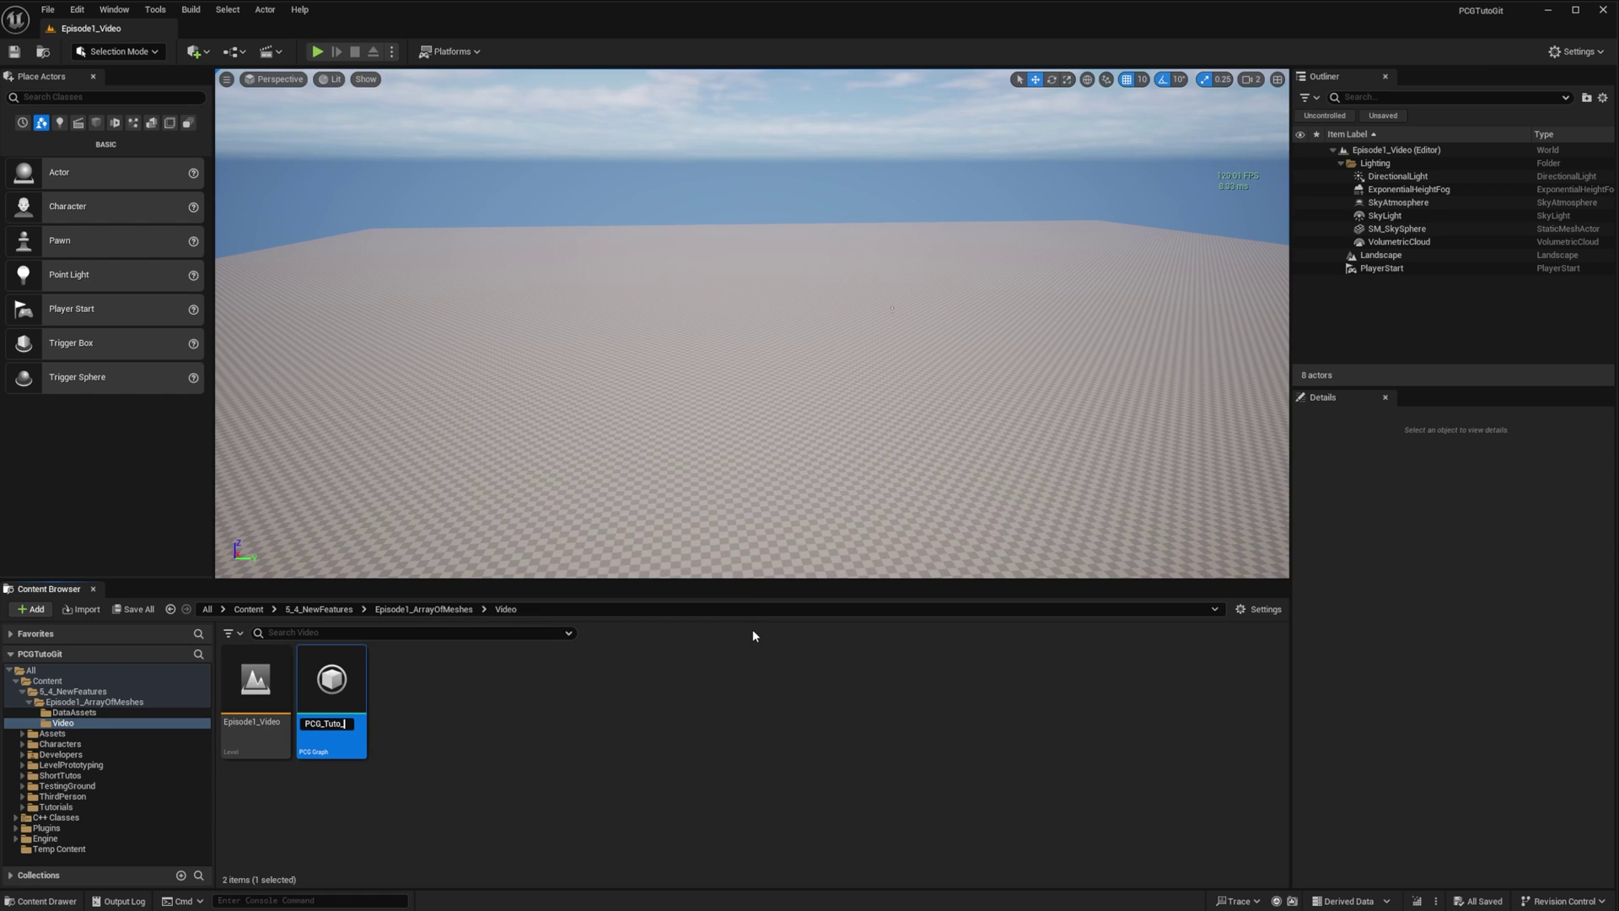
text(ArrayOfMeshes)
key(Return)
drag(331, 679, 373, 341)
right_drag(508, 546, 453, 530)
- Open the PCG_Tuto_ArrayOfMeshes graph and add a Get Landscape Data node below the Input node
double_click(331, 679)
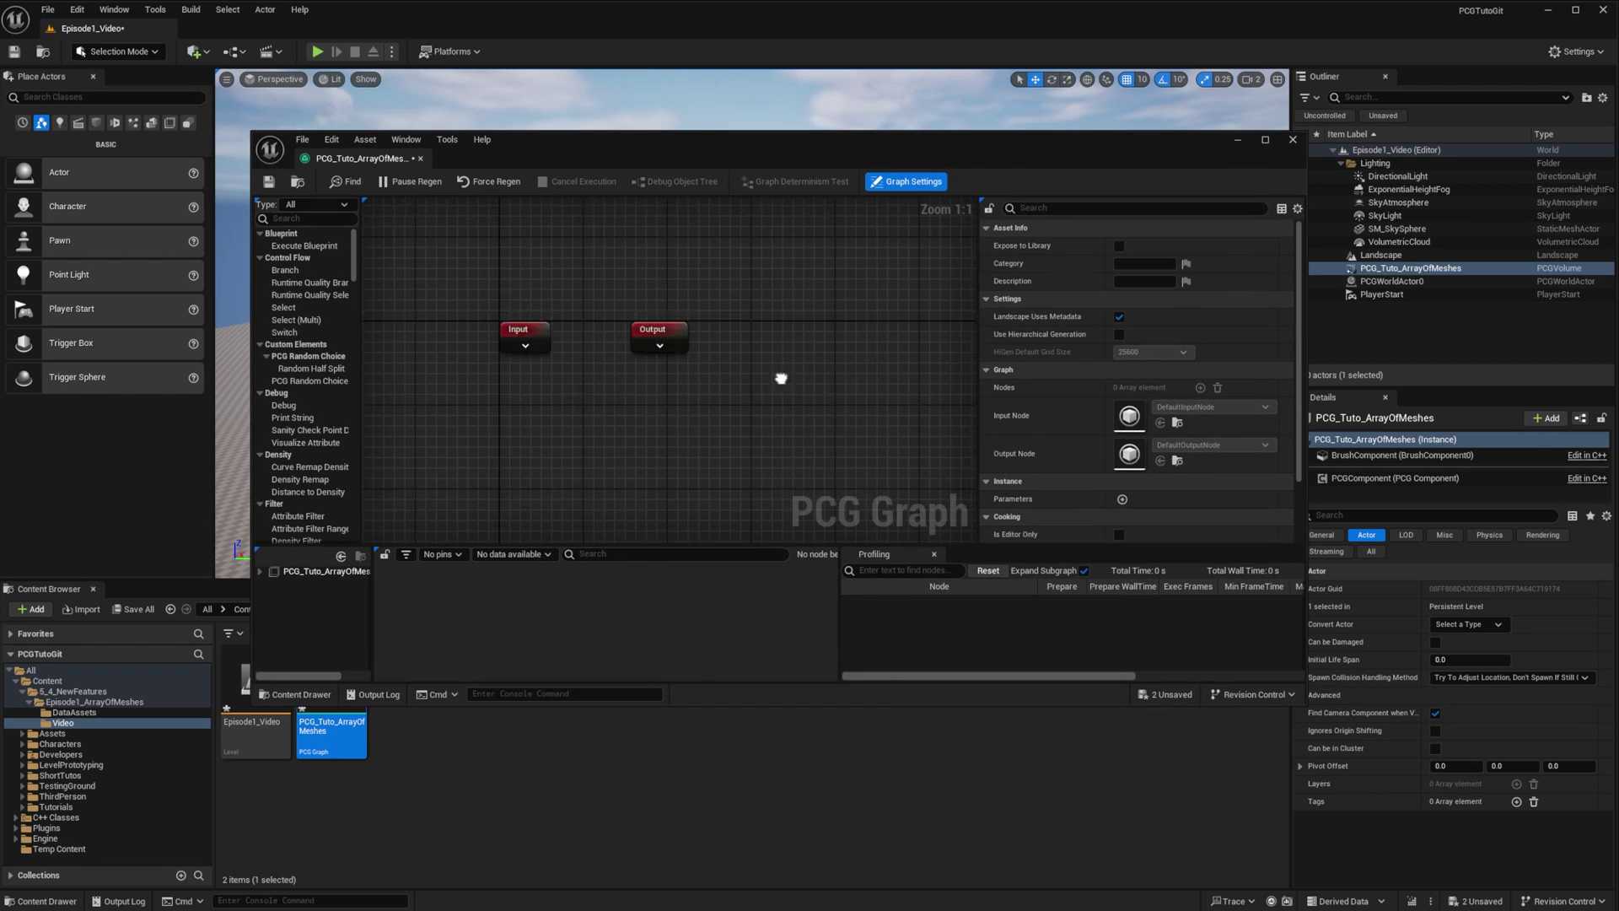
right_drag(777, 376, 717, 347)
right_click(468, 394)
text(get land)
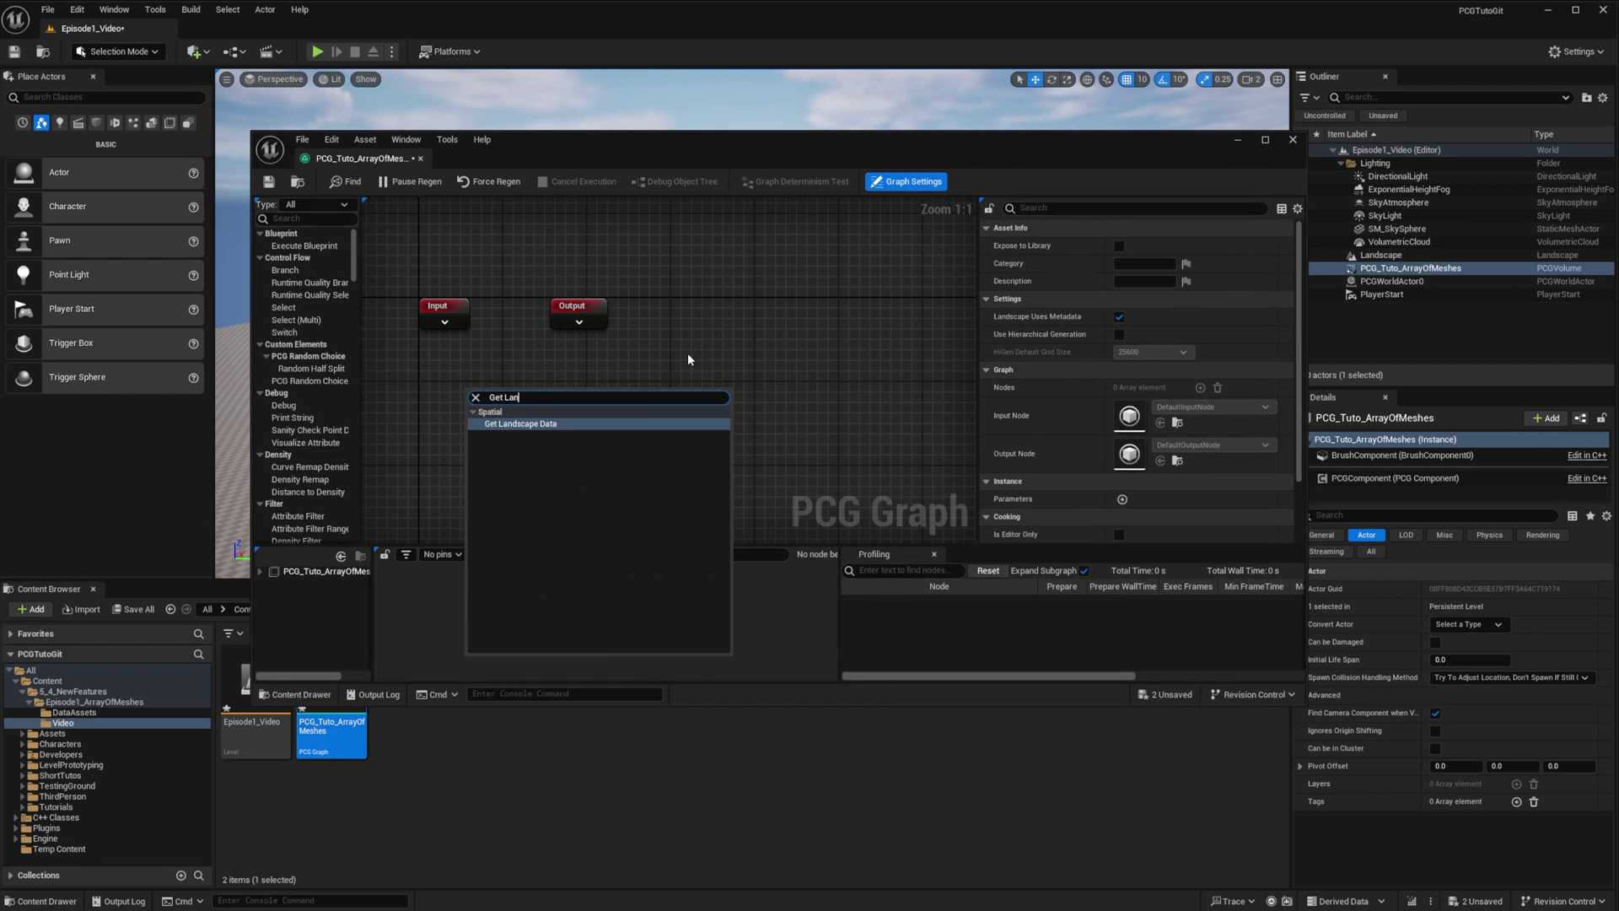
key(Return)
- Add a Surface Sampler node with its Surface input fed by the Get Landscape Data output
drag(564, 414, 603, 413)
text(surface)
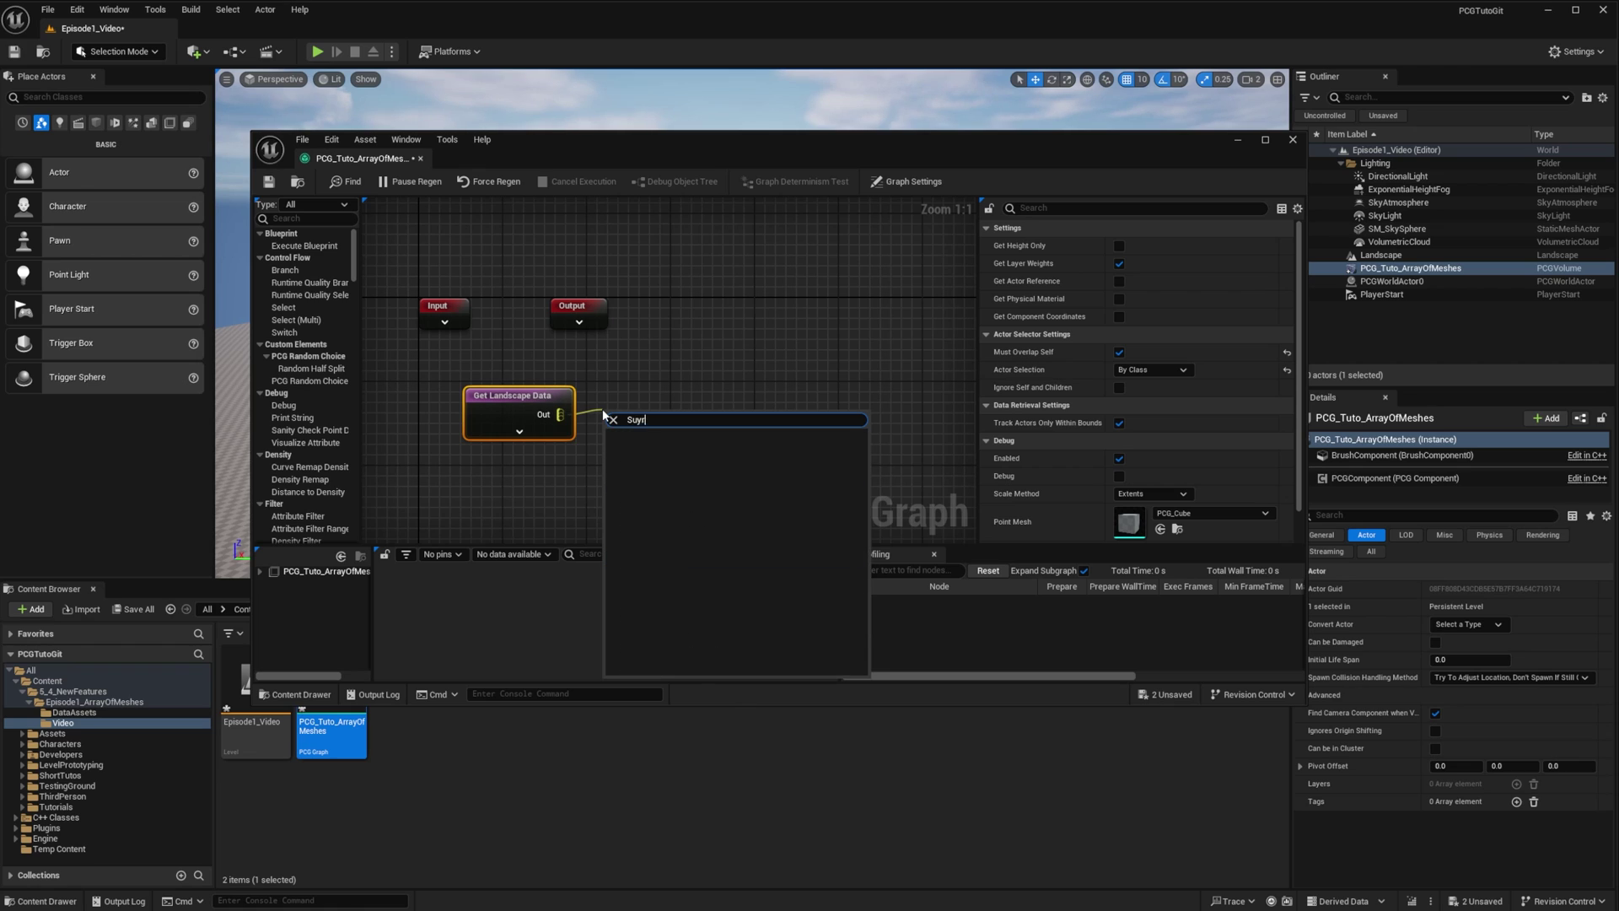
key(Return)
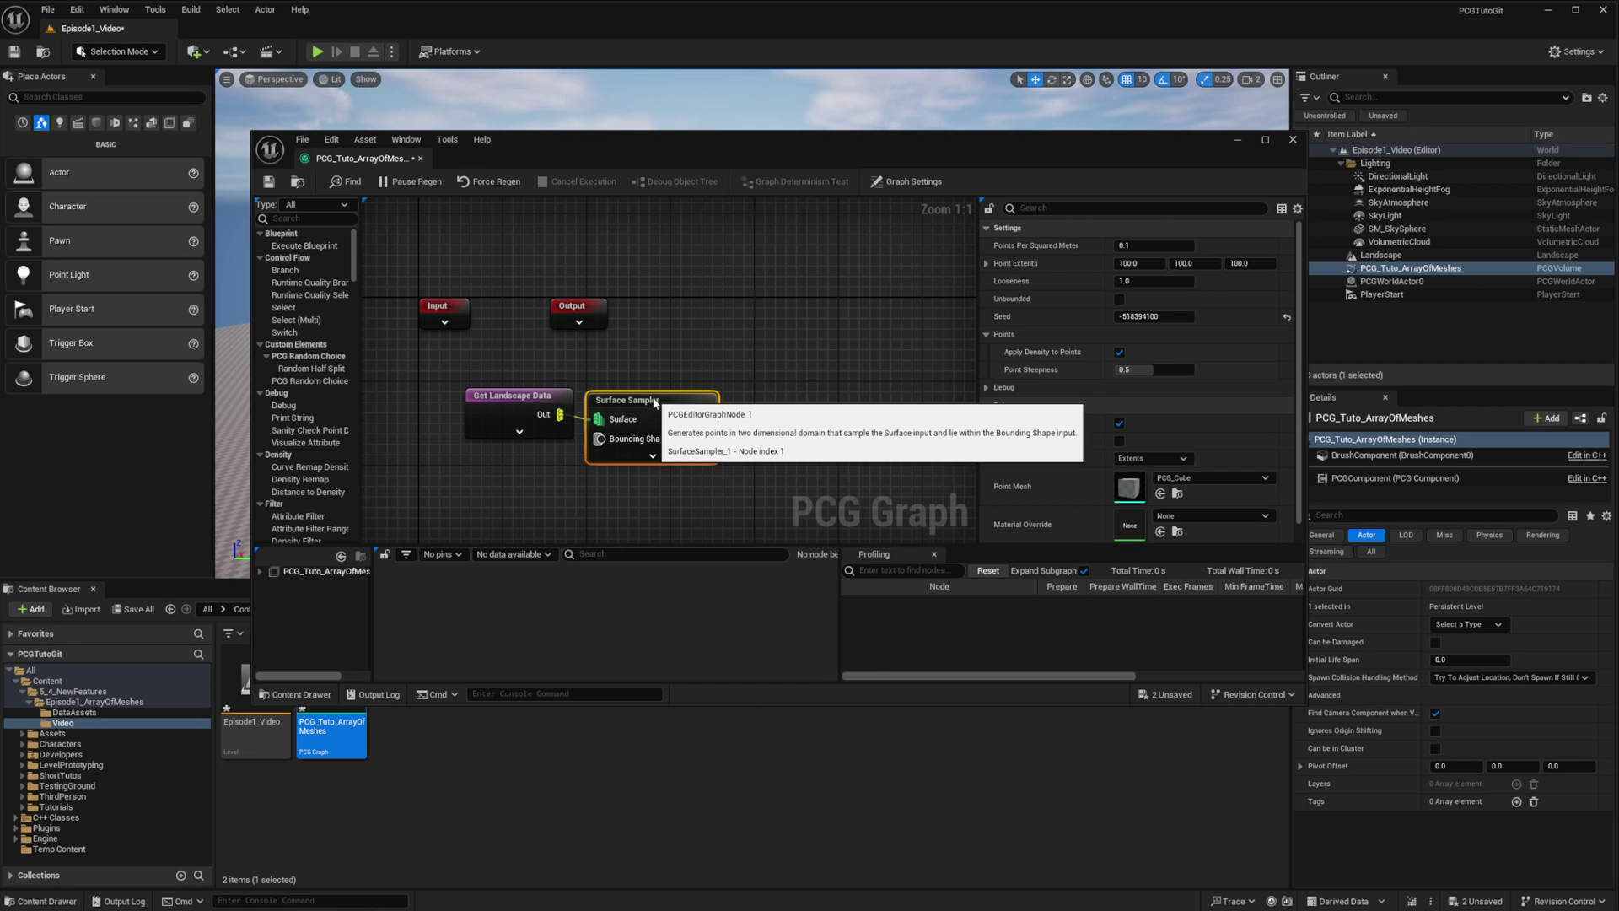
drag(604, 415, 588, 386)
- Set the Surface Sampler to 0.4 points per squared meter and point extents of 20 on each axis, and enable its debug display
click(1148, 245)
text(0.4)
key(Tab)
text(20)
key(Tab)
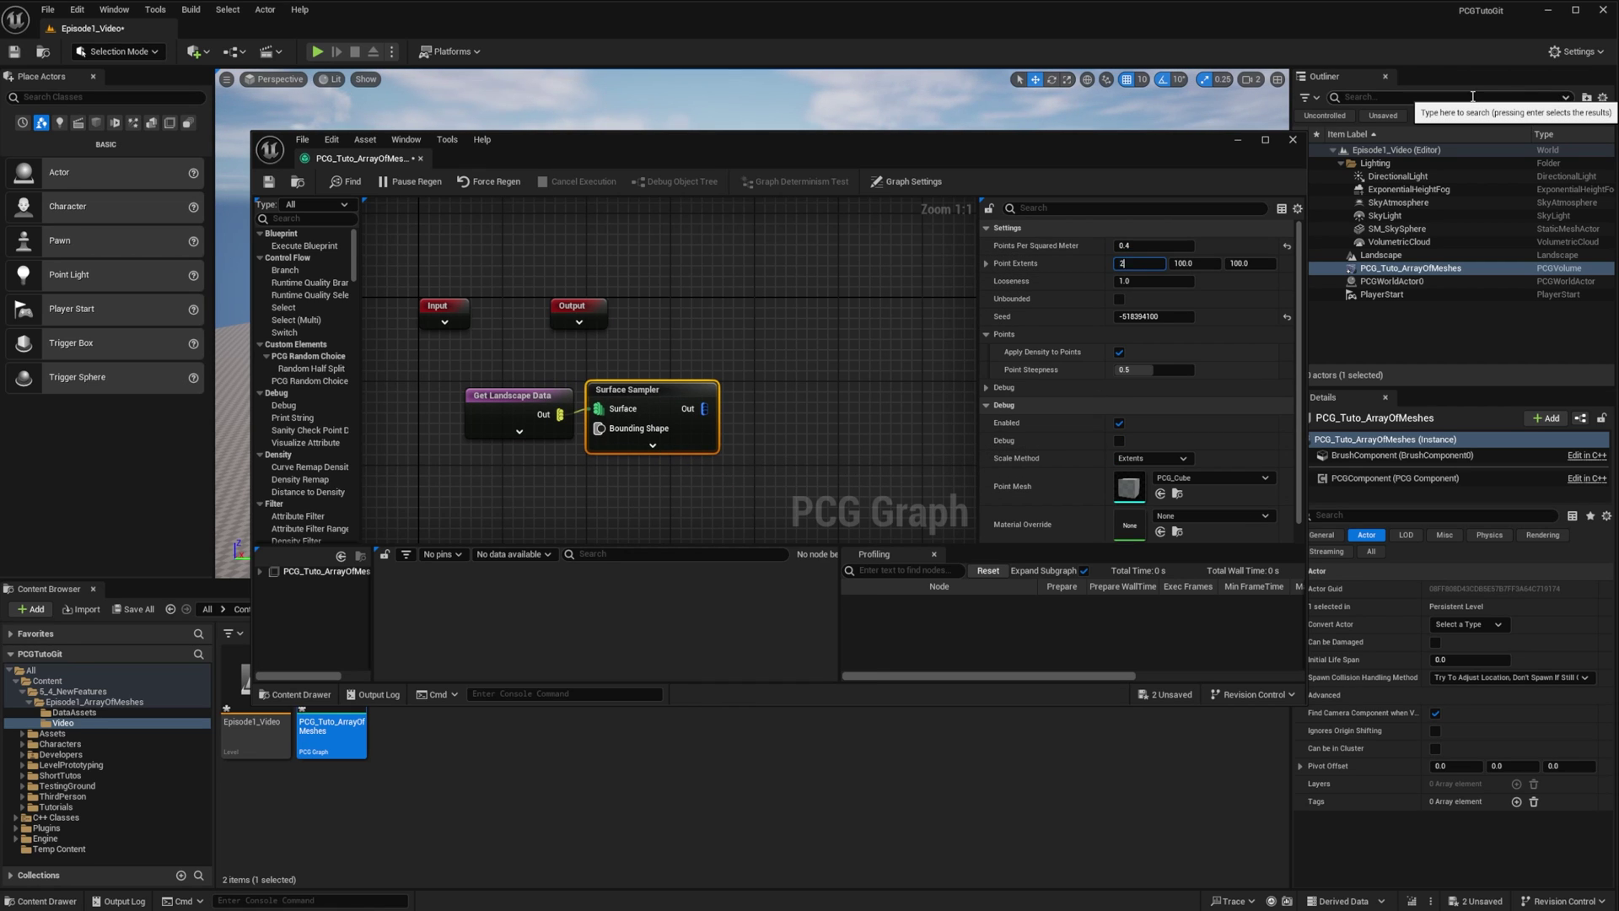
text(20)
key(Tab)
text(20)
key(Return)
key(d)
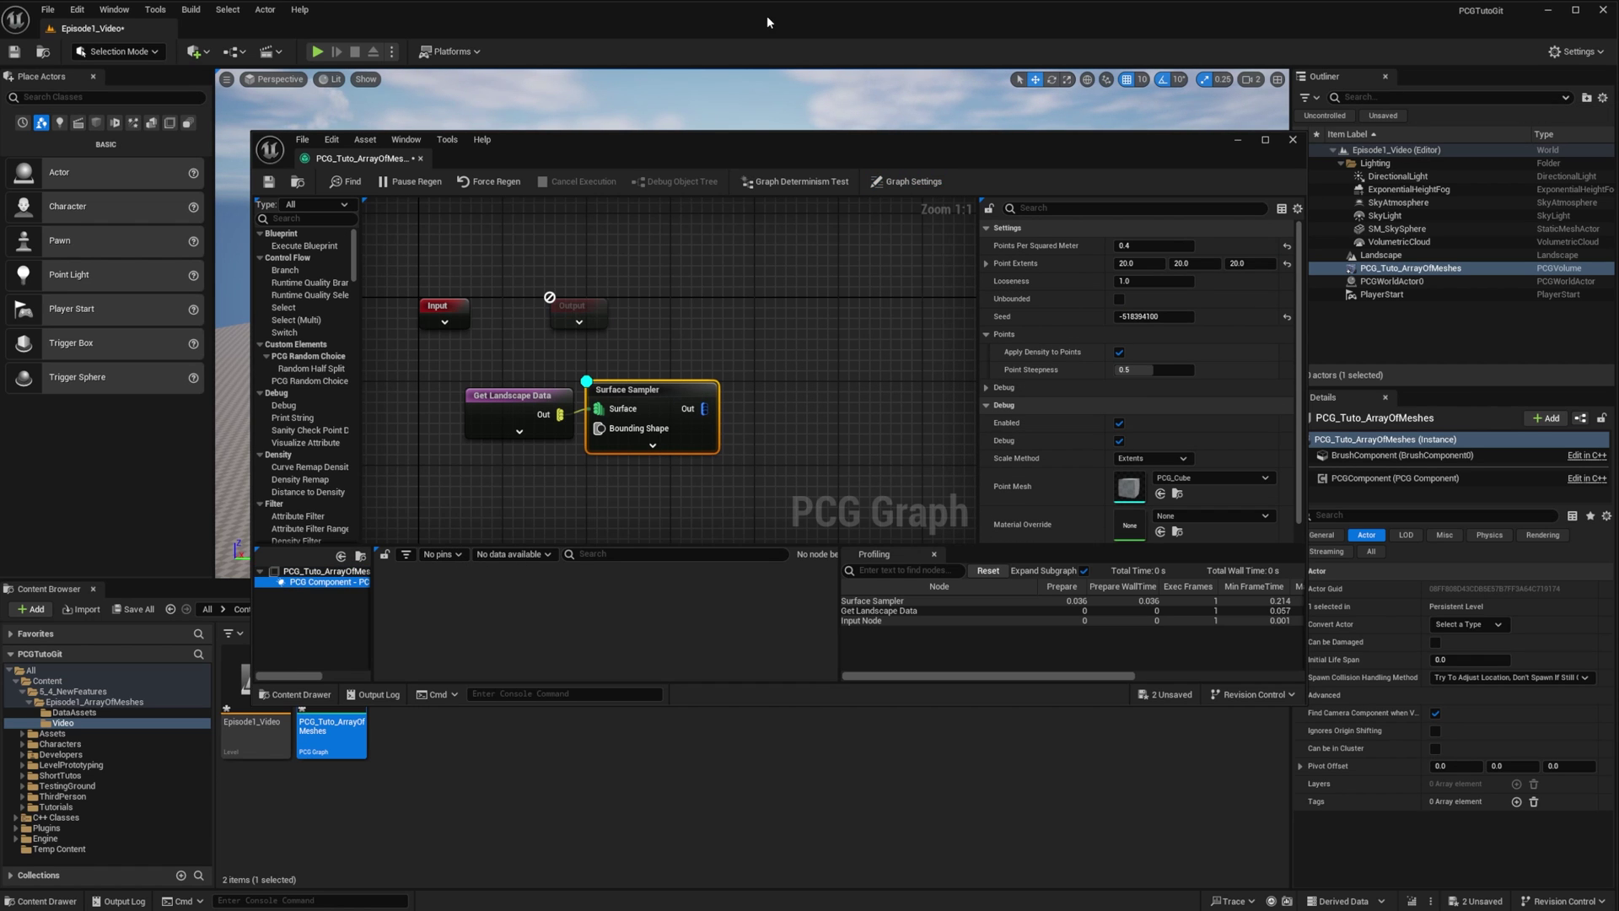
- Examine the Surface Sampler's debug points on the landscape in the level viewport
click(1238, 140)
right_drag(657, 484, 653, 544)
key(w)
click(574, 376)
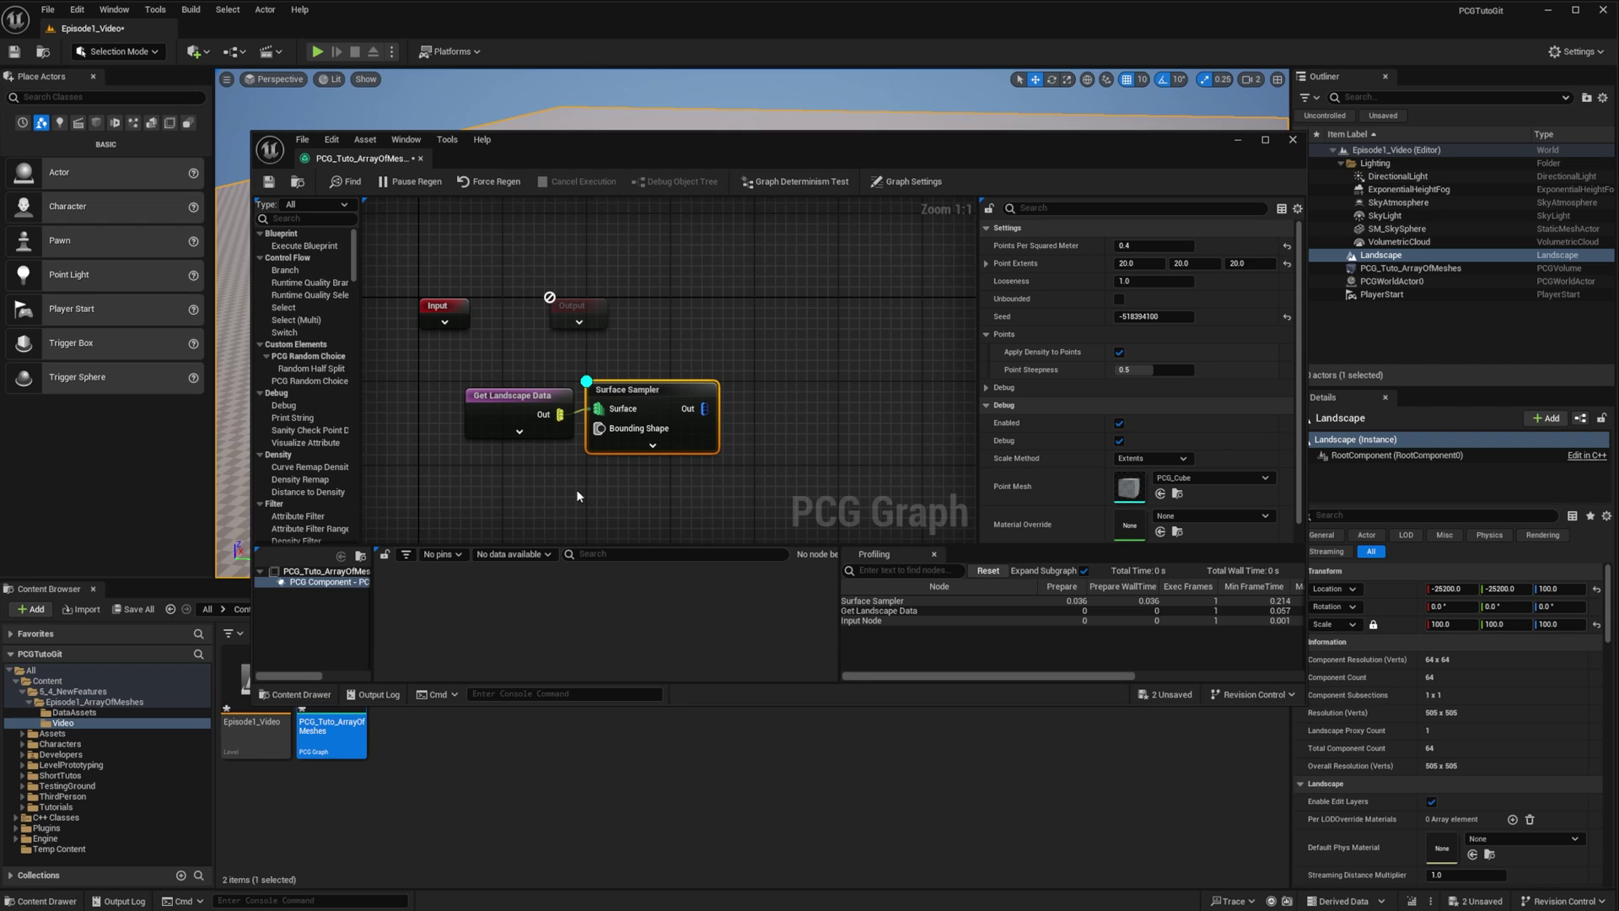
- Add a graph parameter named Meshes in the graph settings
click(906, 182)
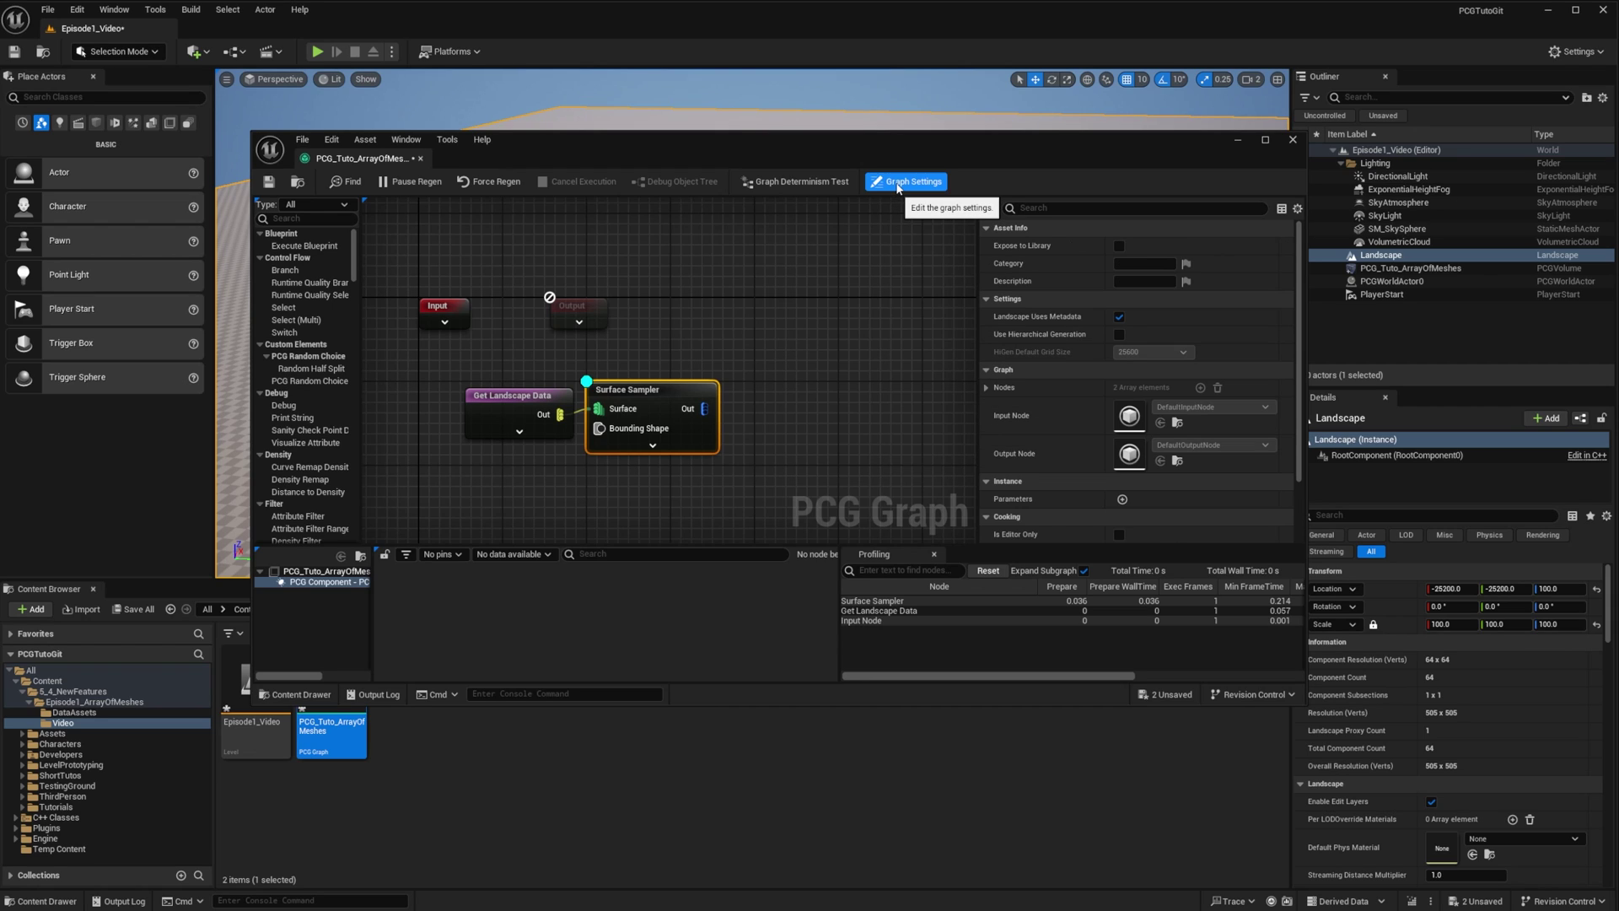
click(1122, 499)
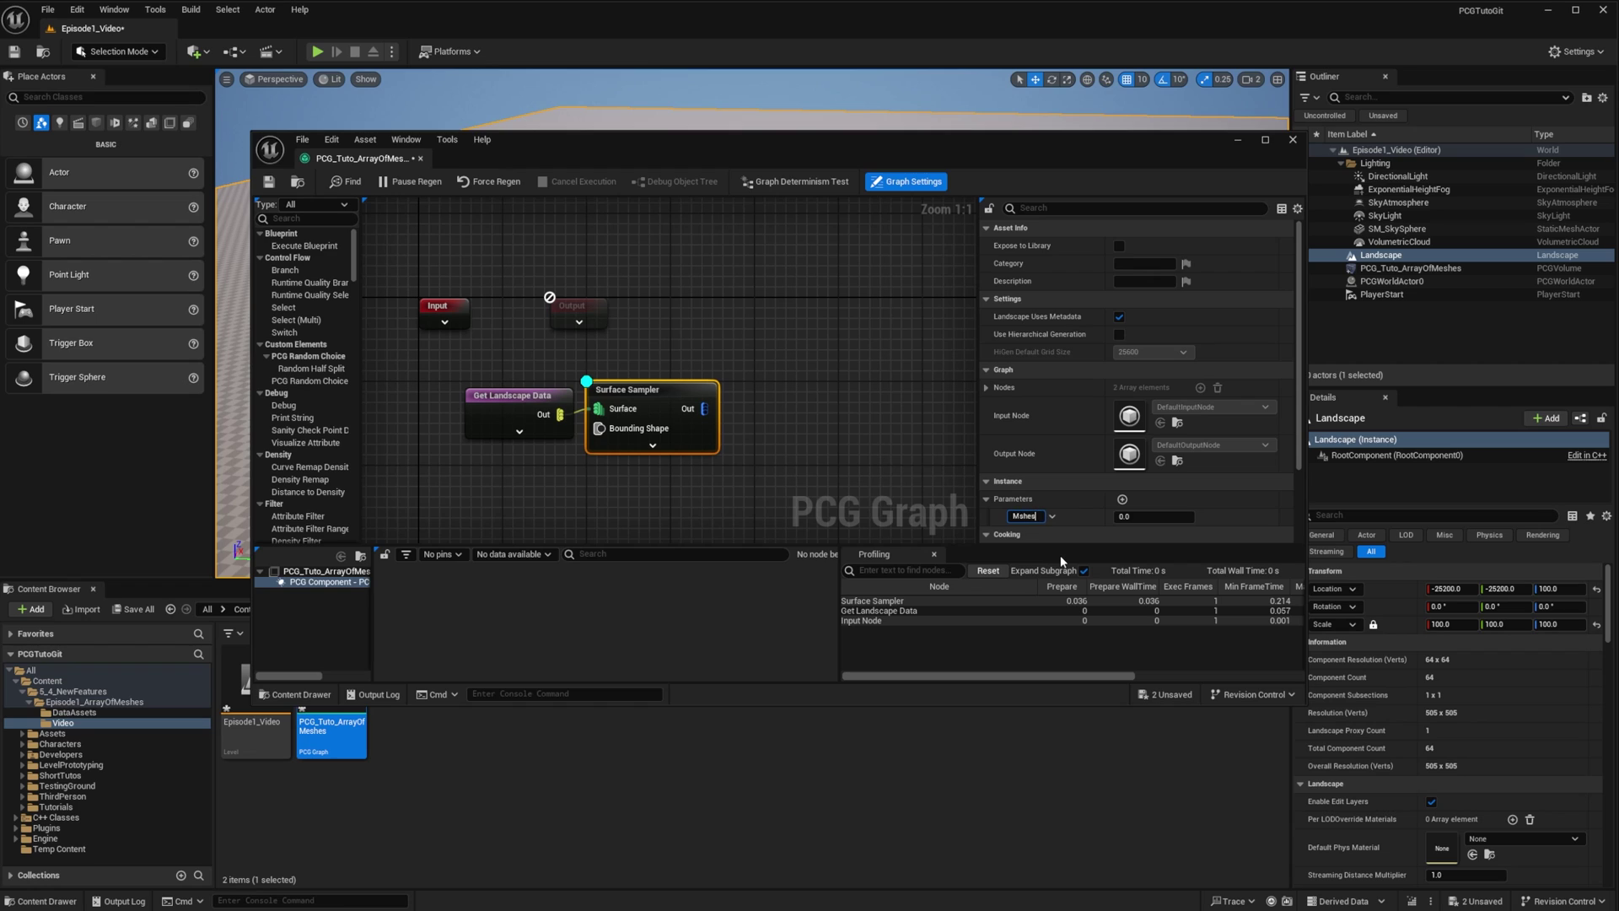
text(Meshes)
key(Return)
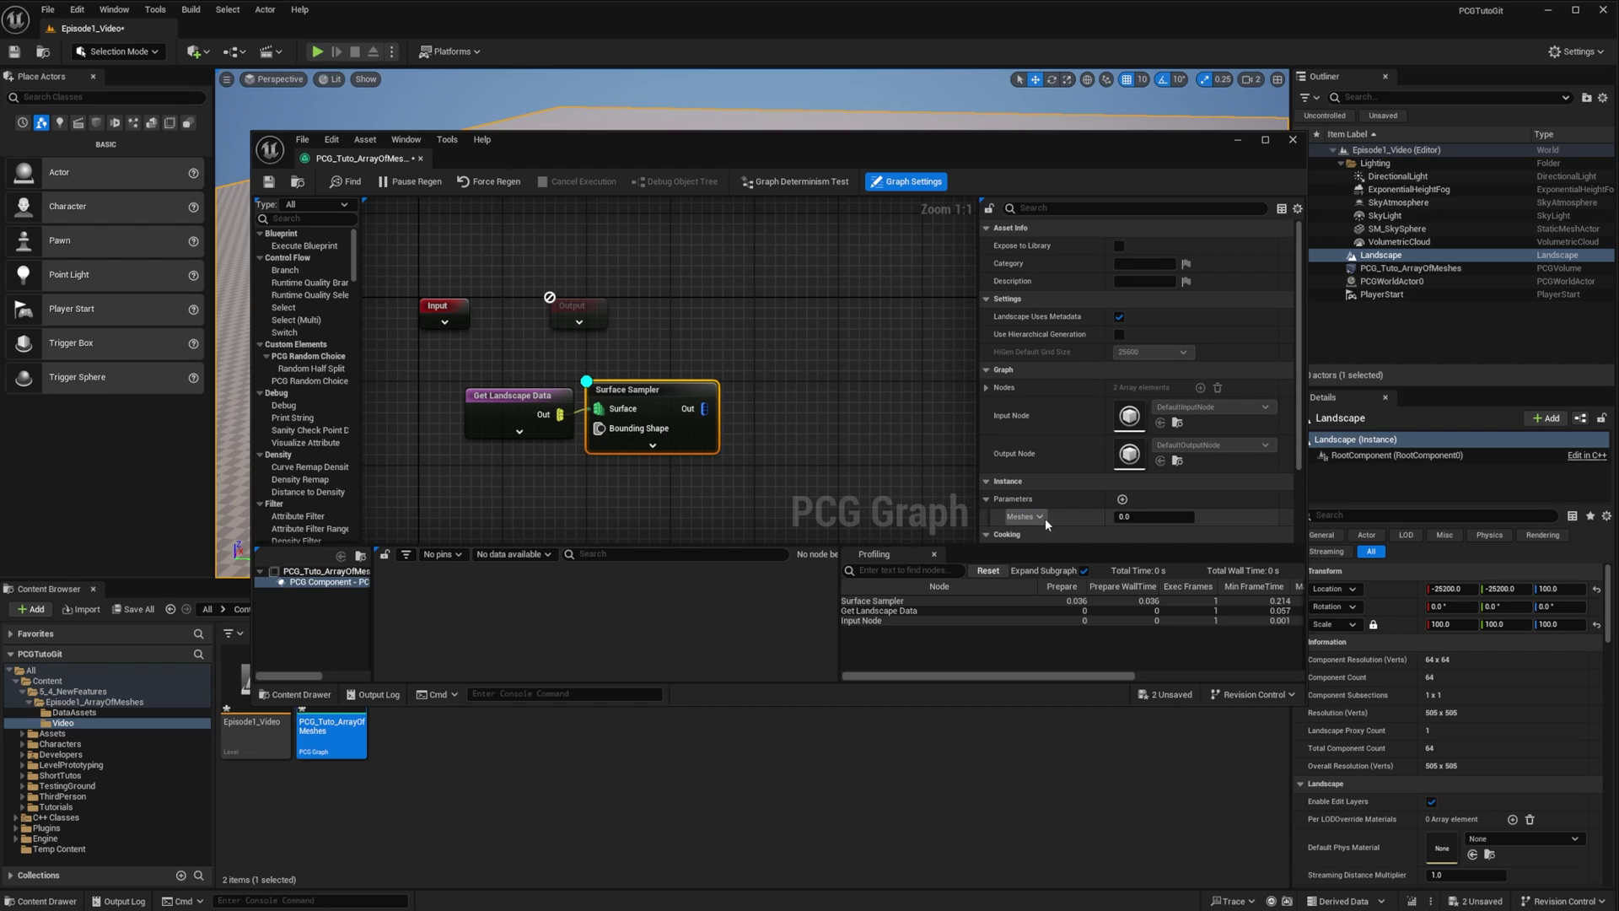
- Change the Meshes parameter's type to an array of Static Mesh object references
click(1040, 516)
click(1060, 540)
text(Static me)
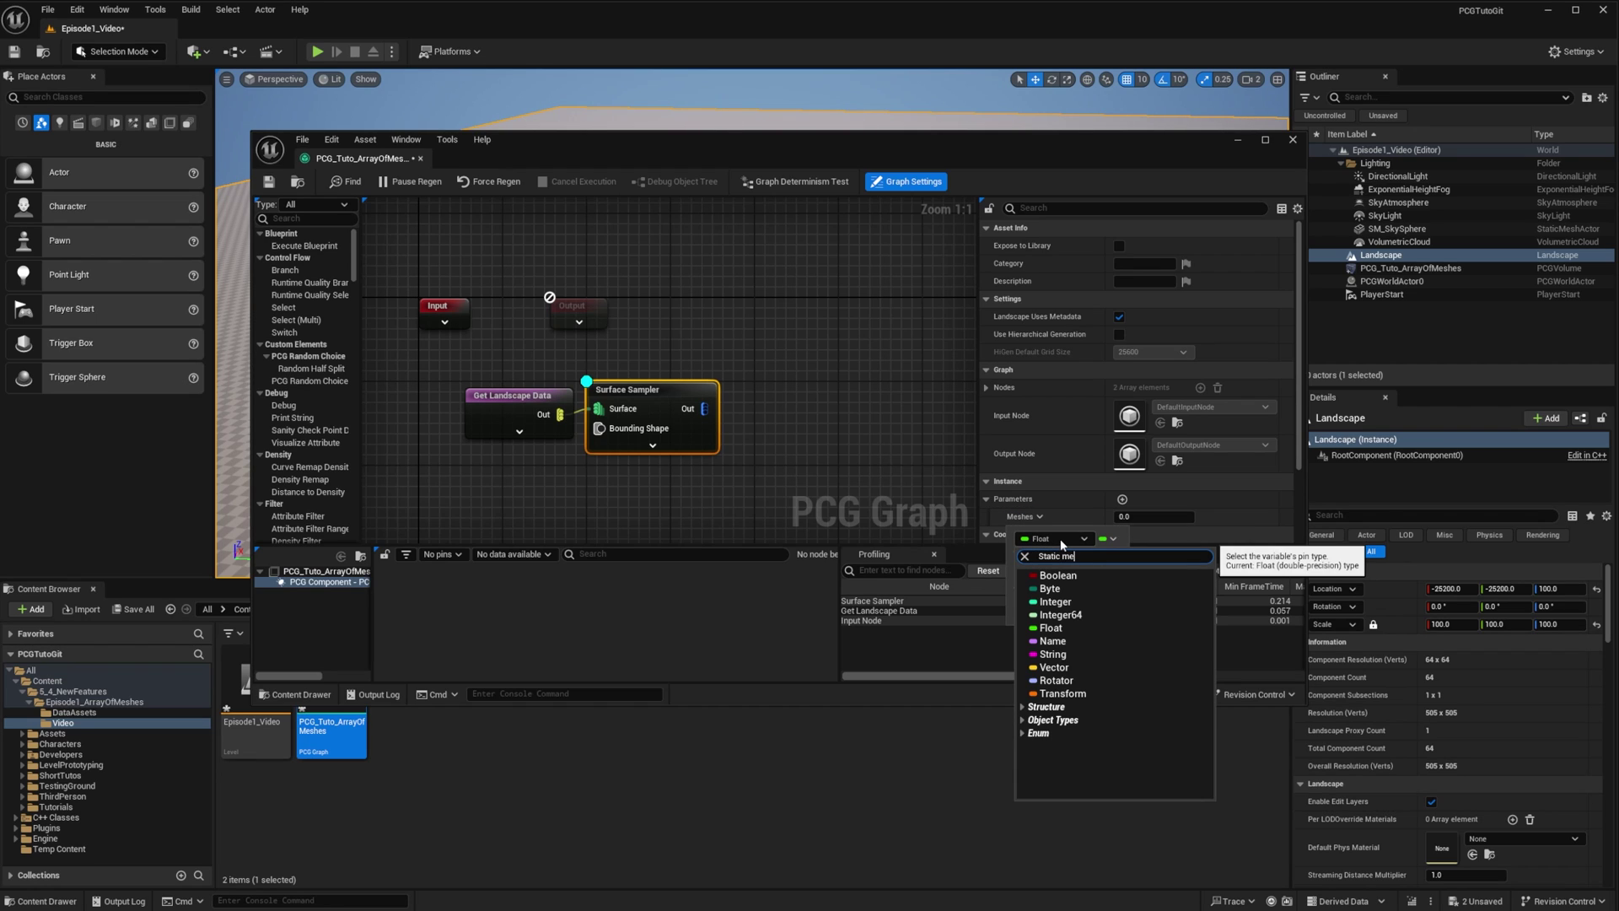
mouse_move(1111, 728)
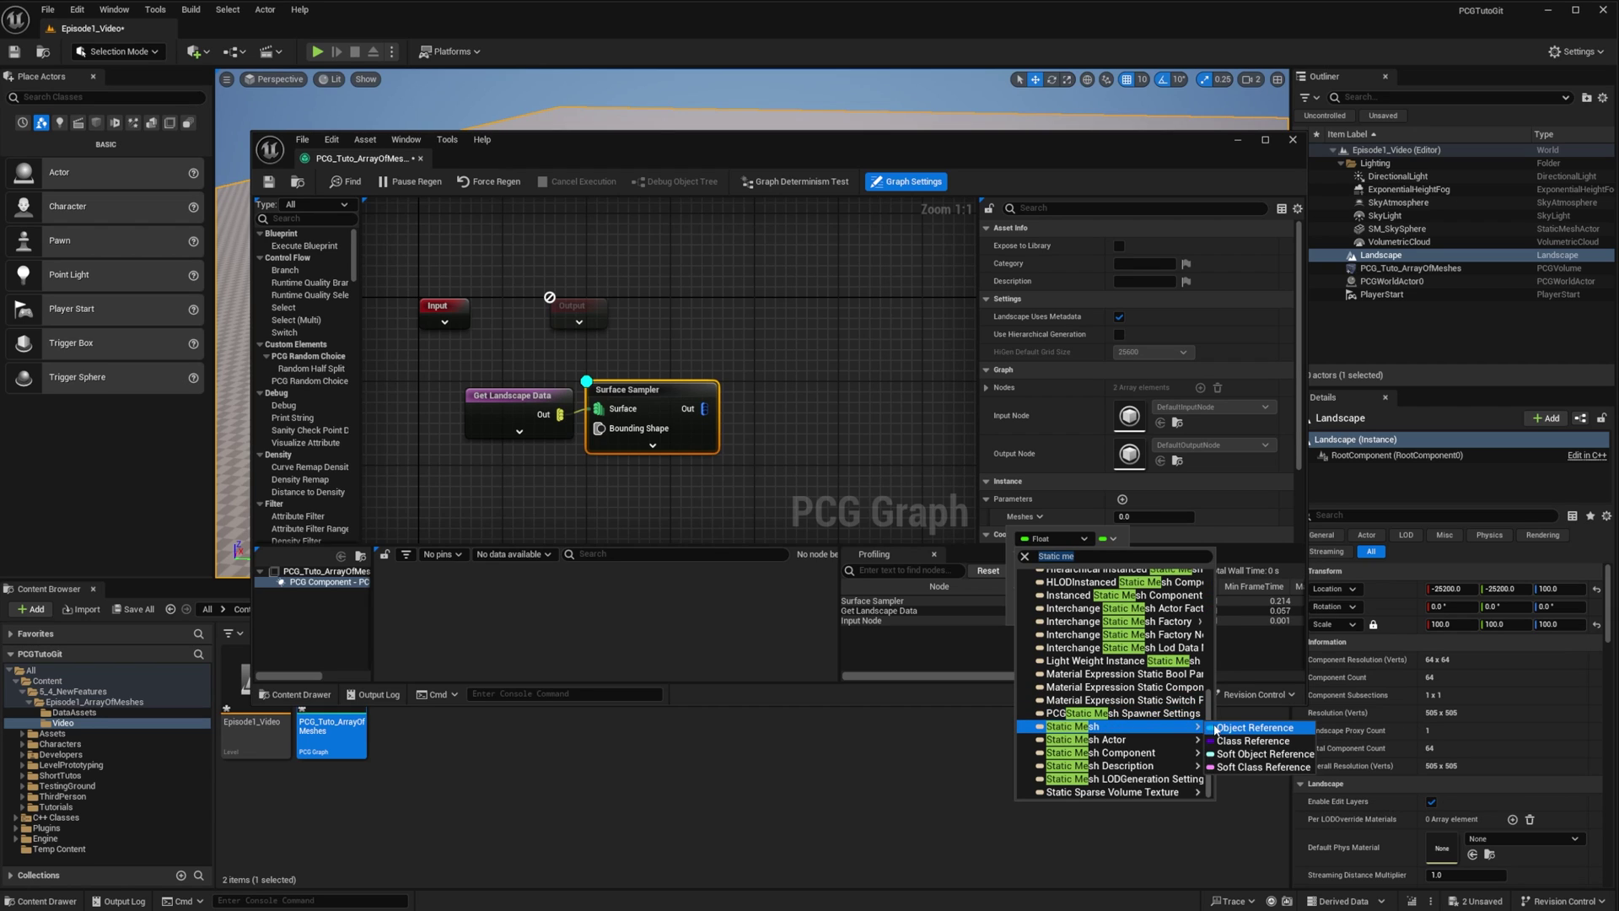
click(1252, 727)
click(1046, 527)
click(1109, 549)
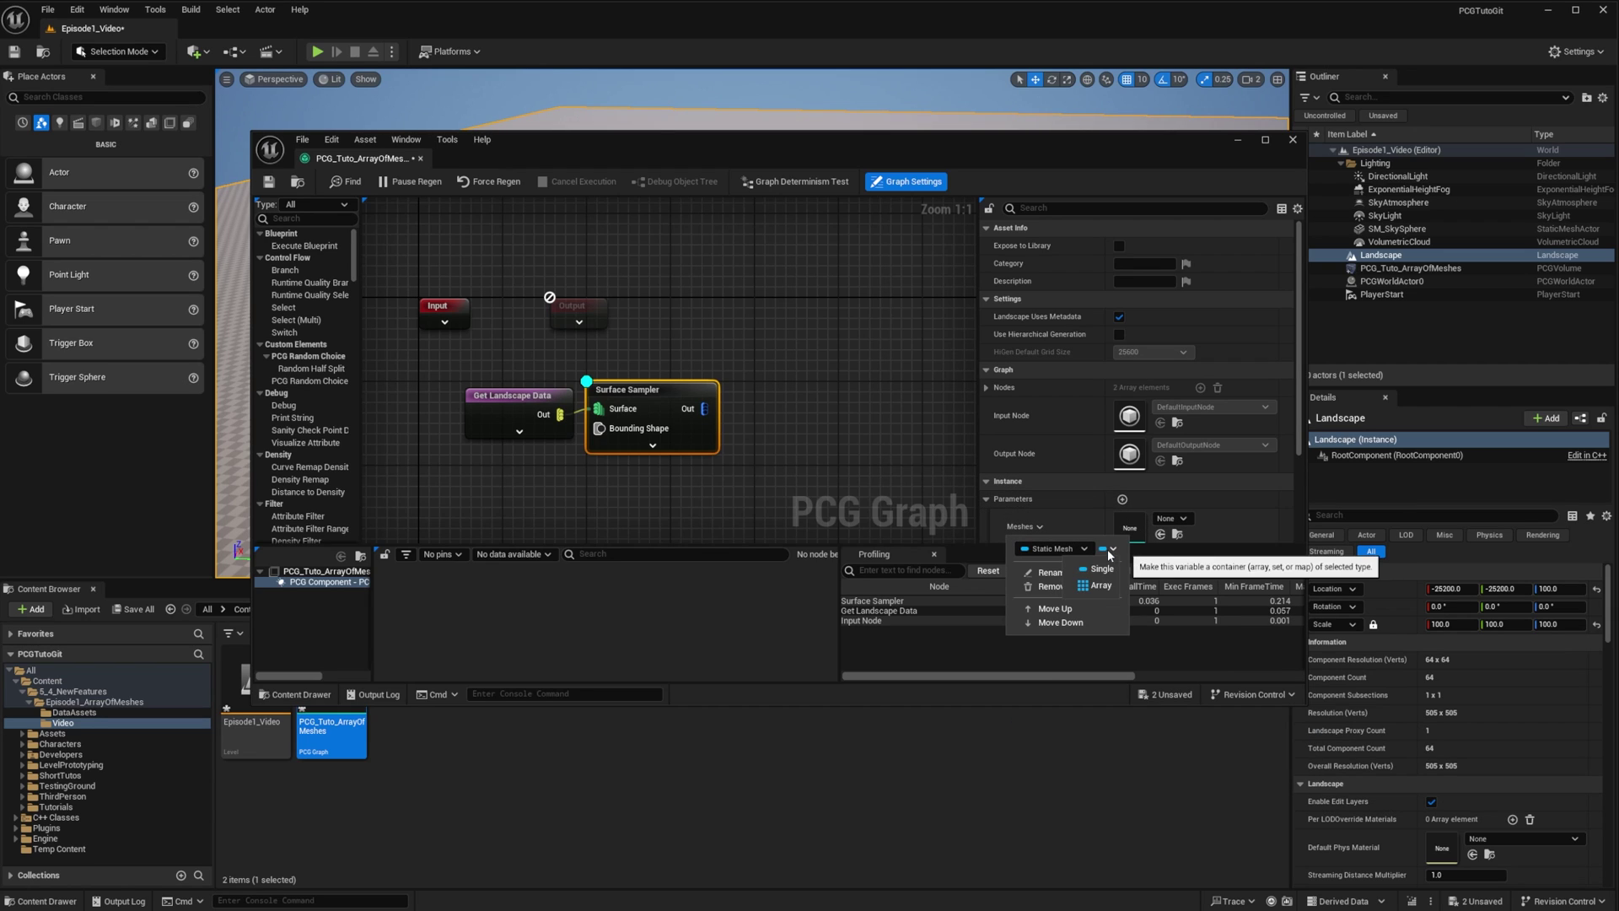
click(1099, 588)
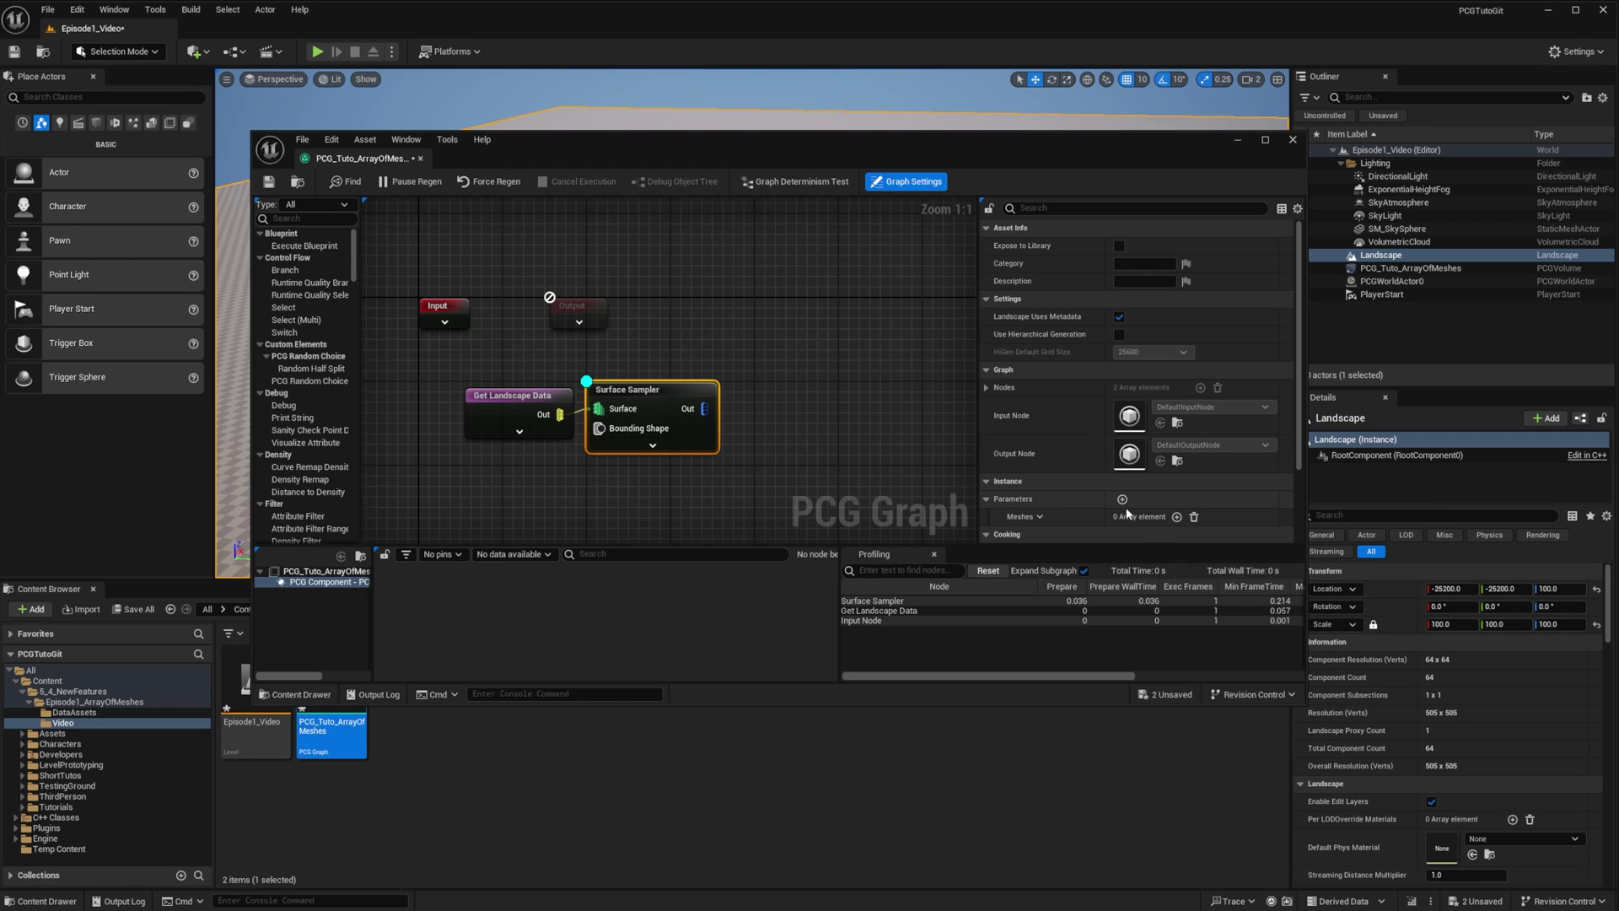
- Add three elements to the Meshes array parameter
scroll(1127, 454, down, 2)
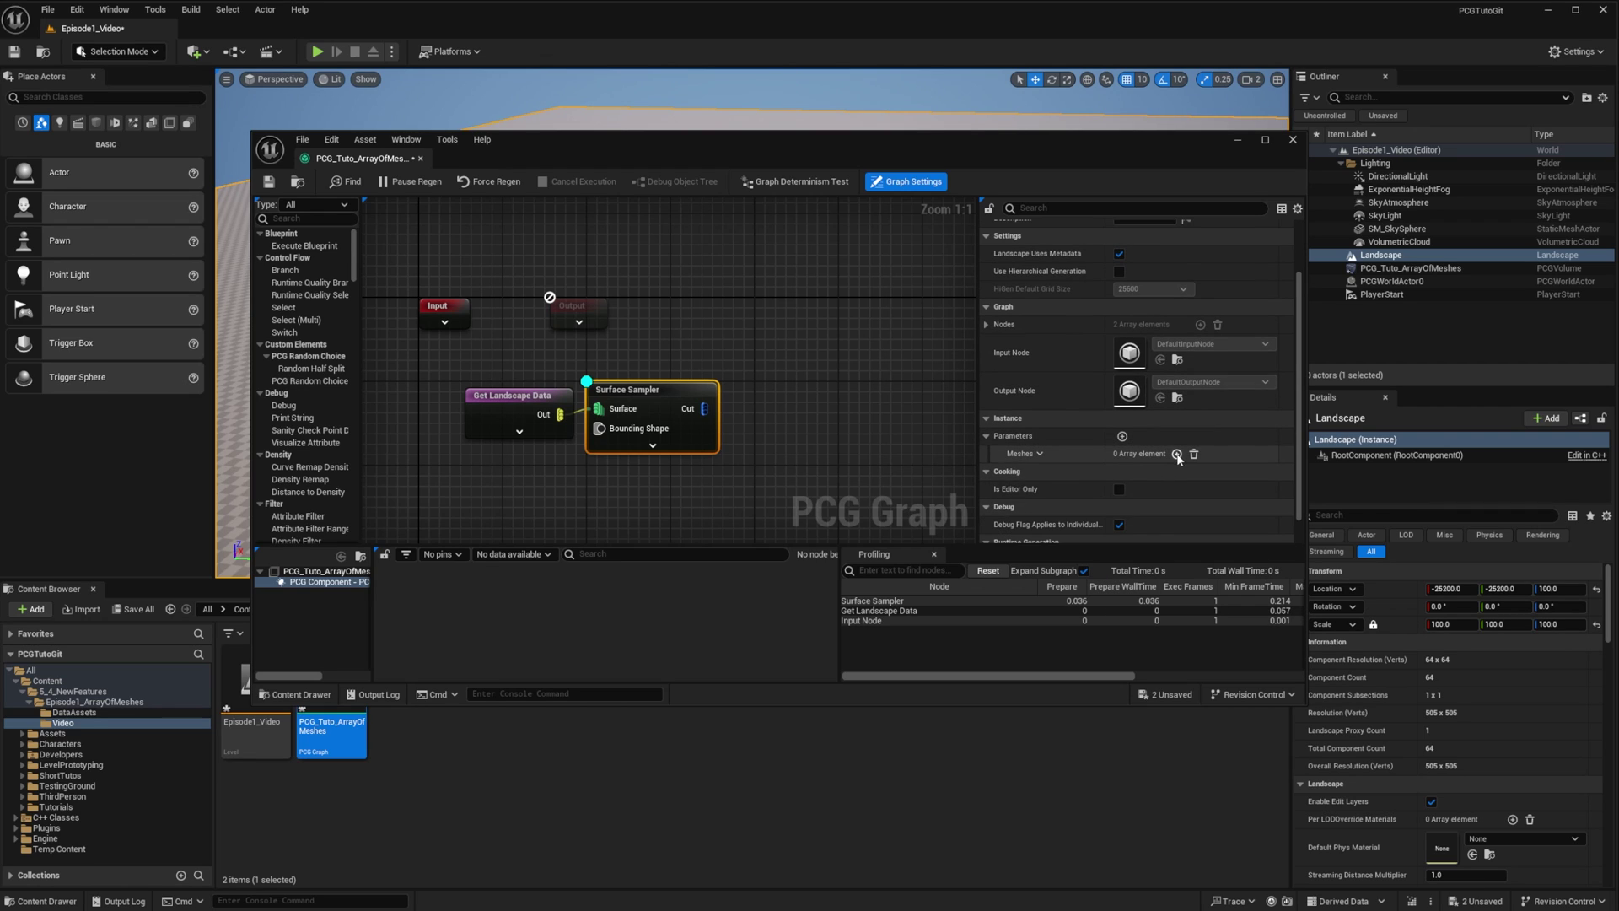
click(1178, 453)
click(1178, 454)
click(1179, 454)
scroll(1180, 458, down, 2)
- Assign _1_tree__1_tree_0, _2_tree__2_tree_0 and _3_tree__3_tree_0 to indices 0, 1 and 2 of the Meshes array
click(1197, 410)
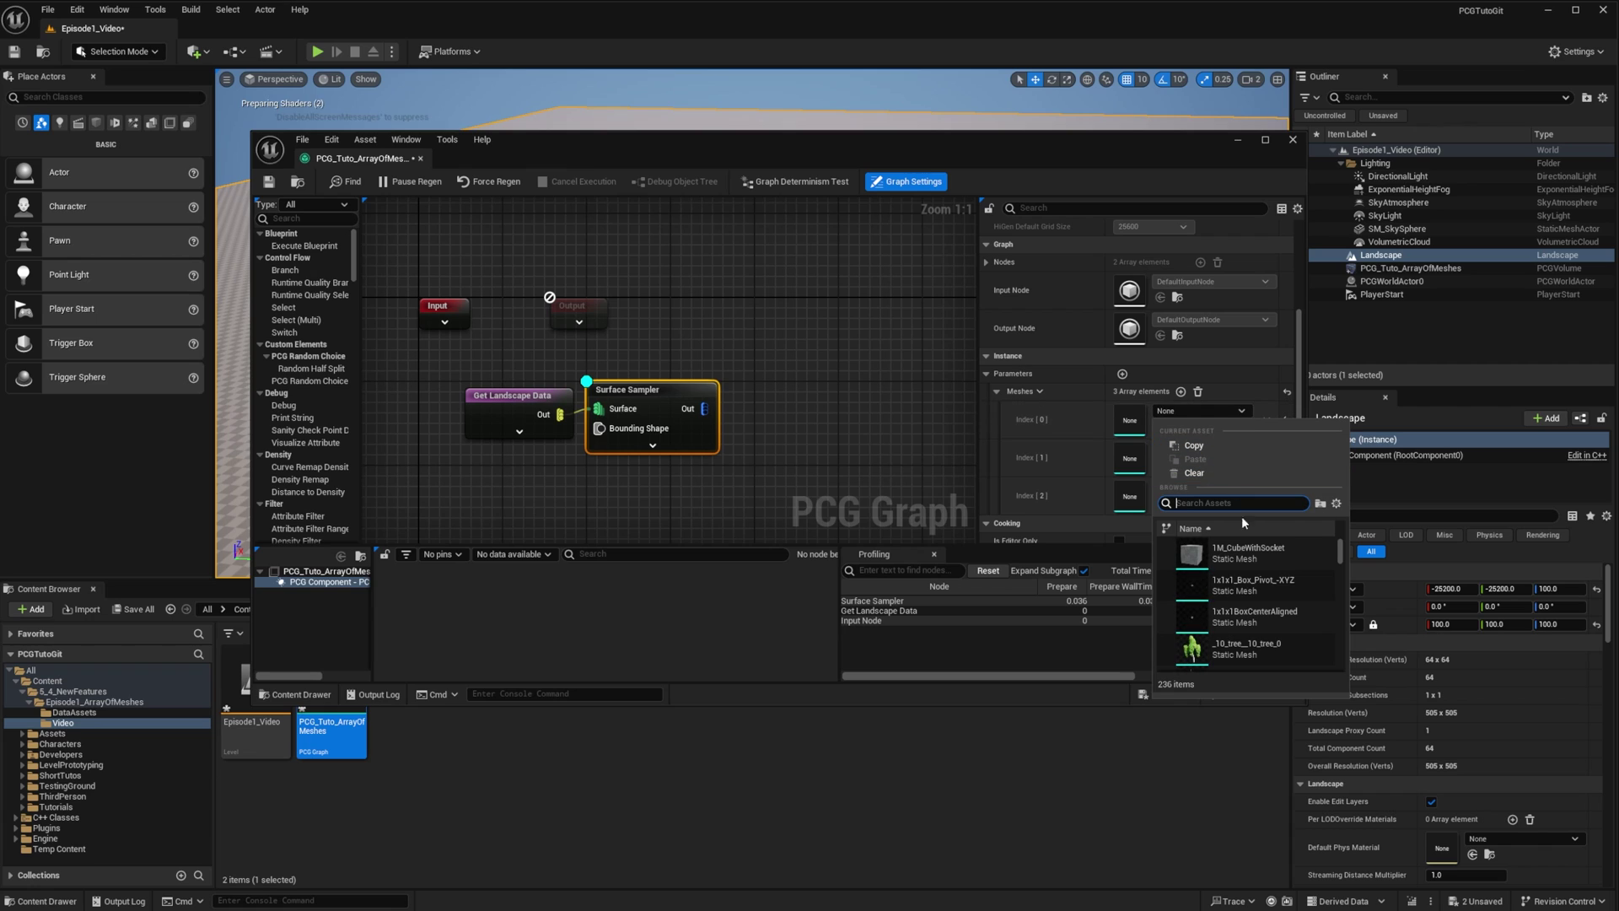
scroll(1247, 612, down, 3)
click(1250, 617)
click(1201, 448)
scroll(1235, 636, down, 3)
click(1241, 662)
click(1201, 487)
scroll(1206, 651, down, 4)
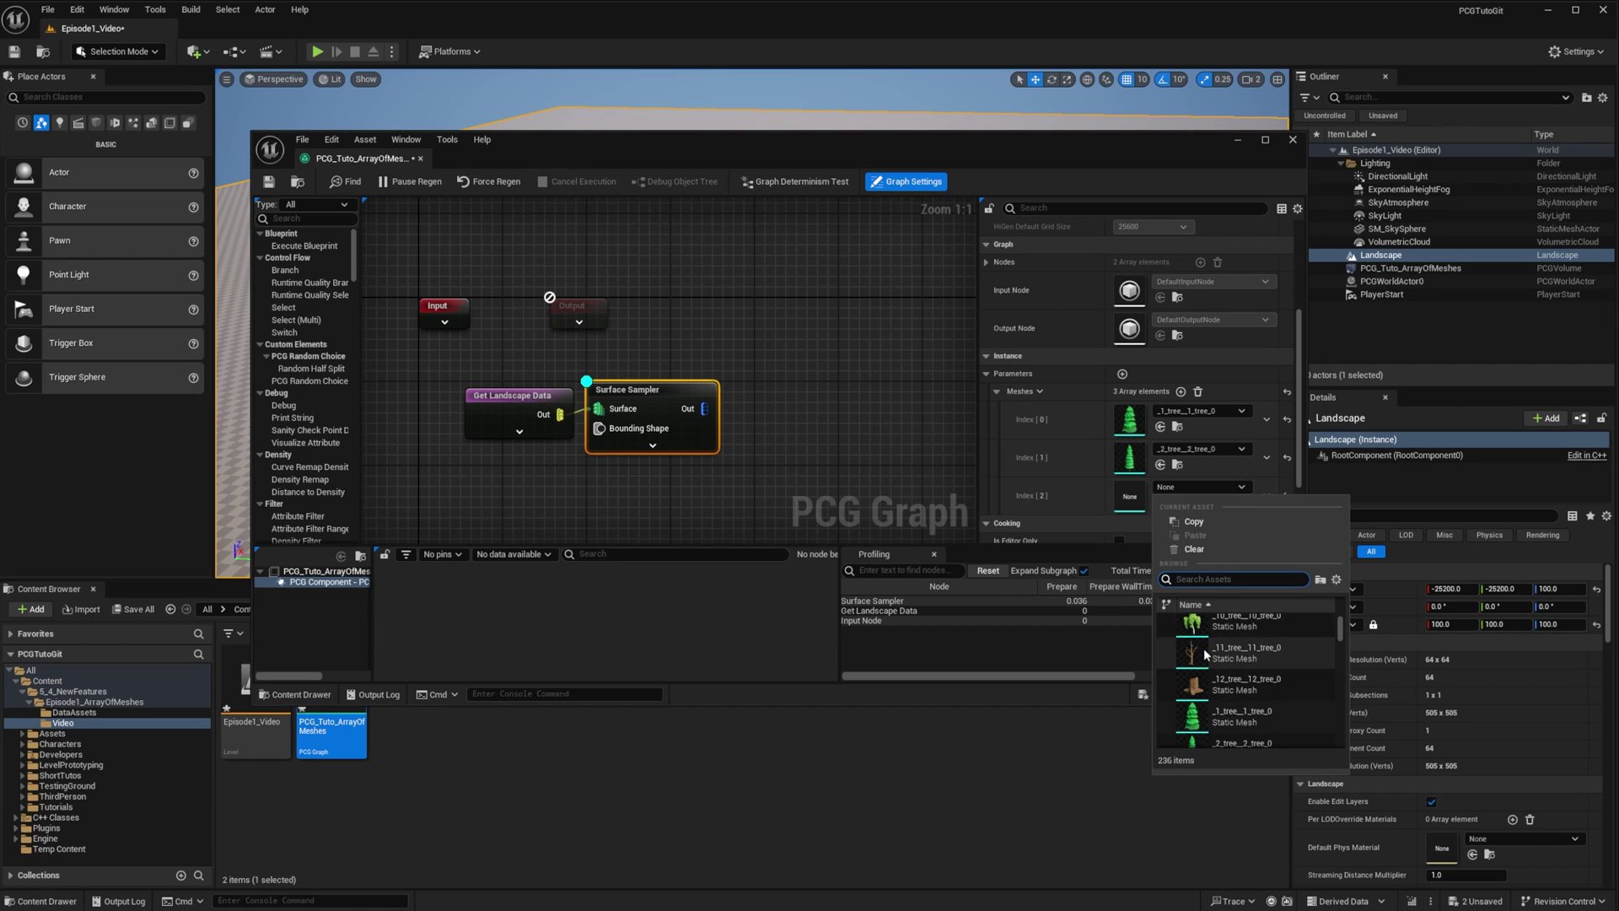
click(1235, 688)
- Add a Get Meshes parameter node below the Get Landscape Data node
right_drag(500, 538, 496, 452)
right_click(497, 456)
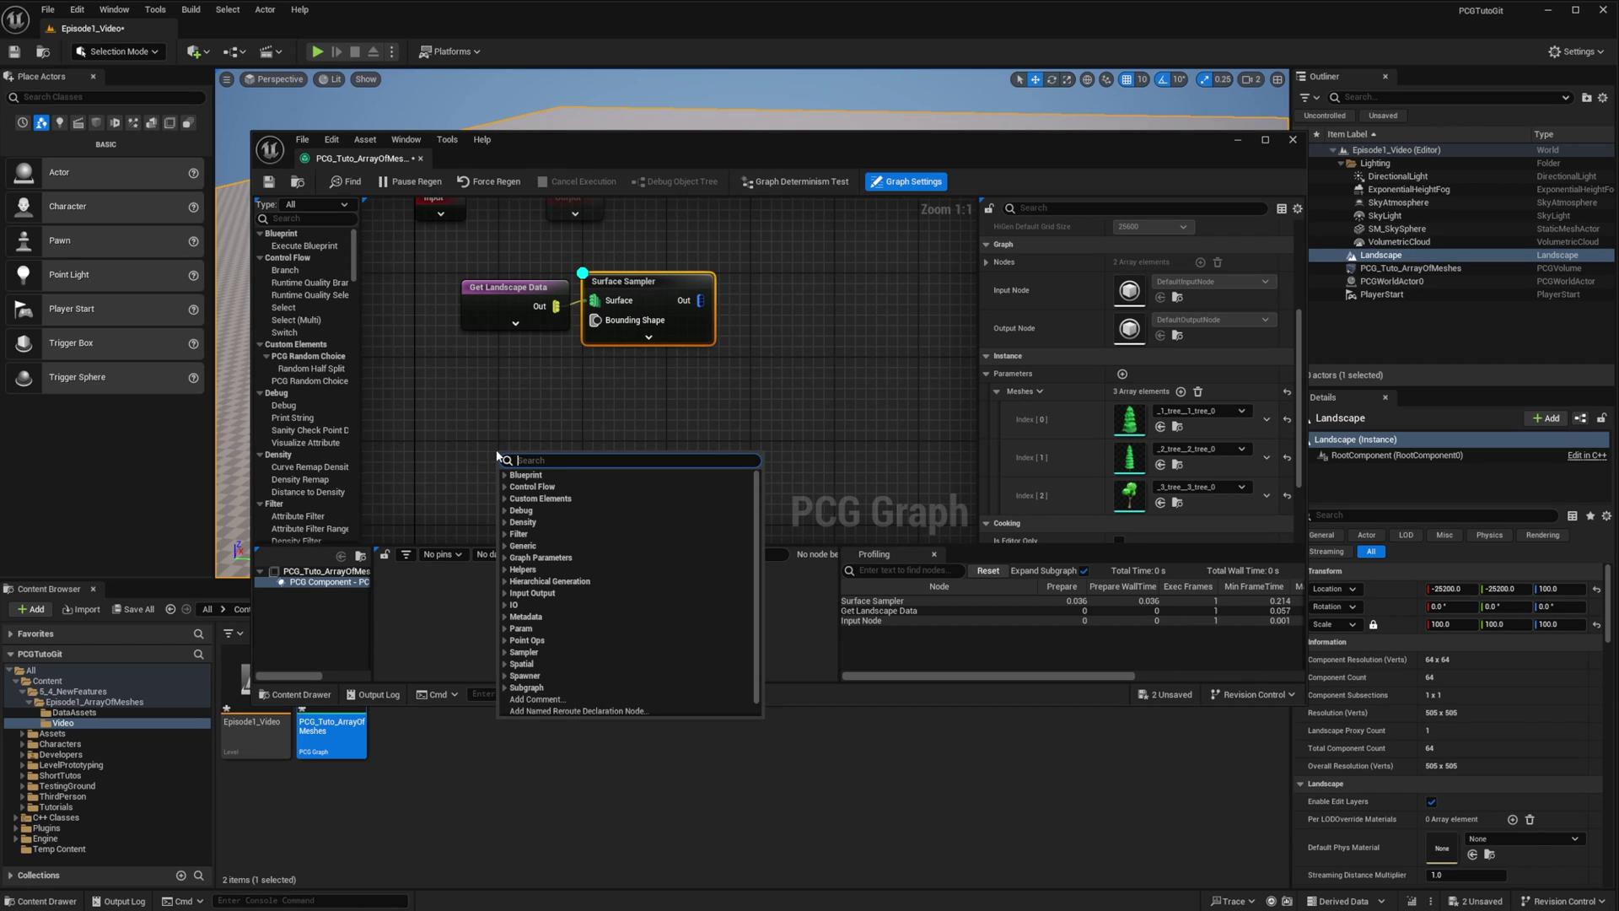
text(Get Mesh)
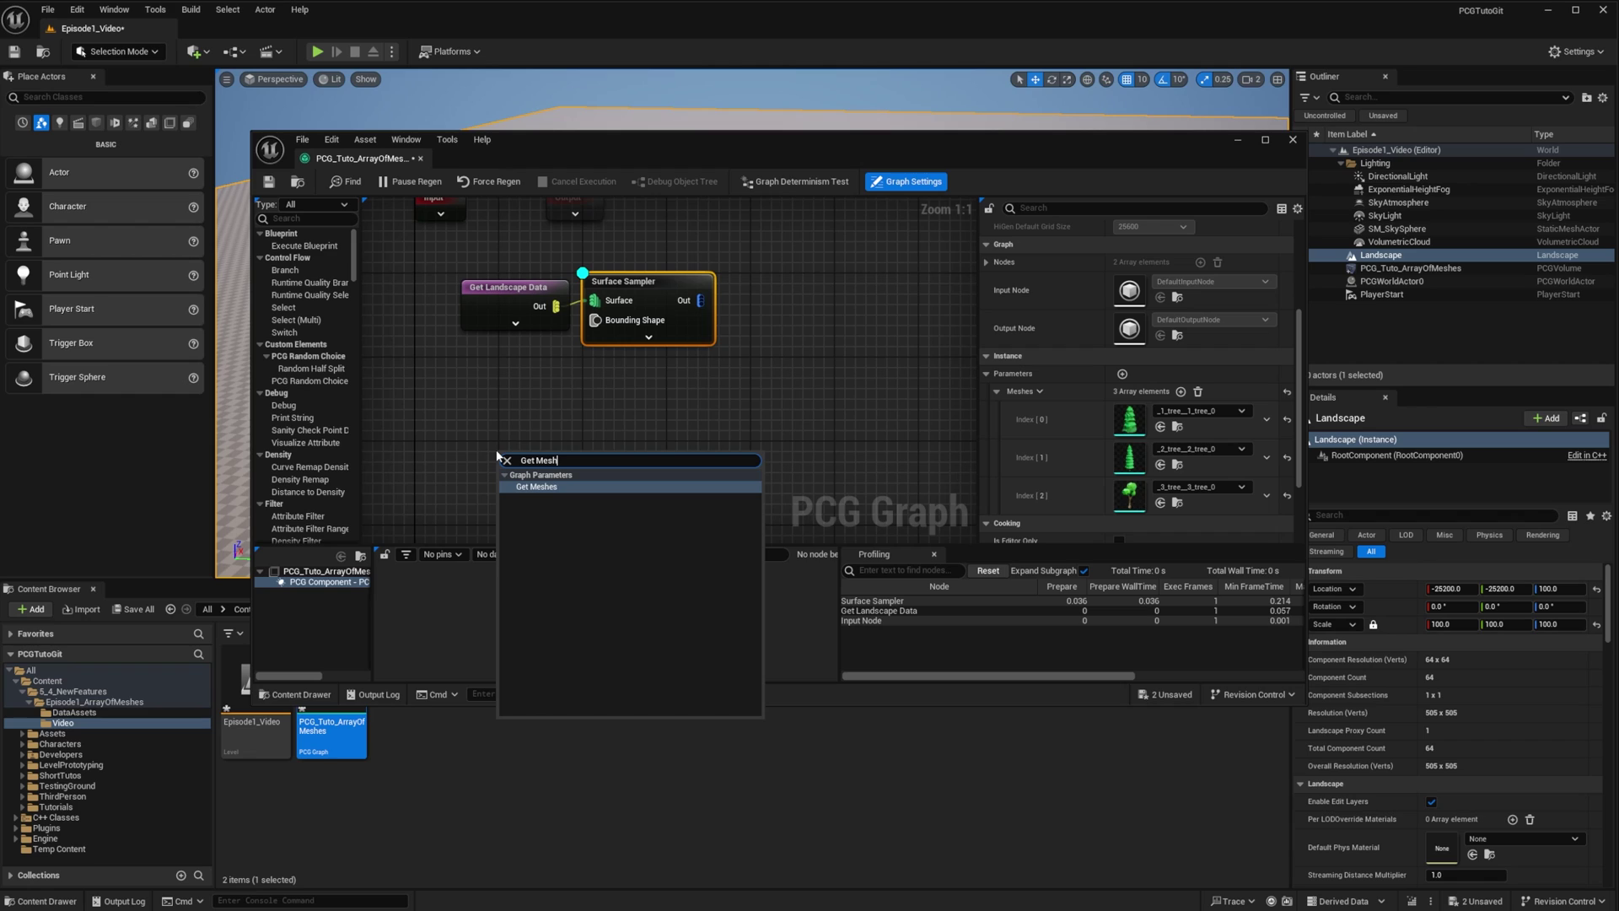
key(Return)
drag(519, 460, 497, 418)
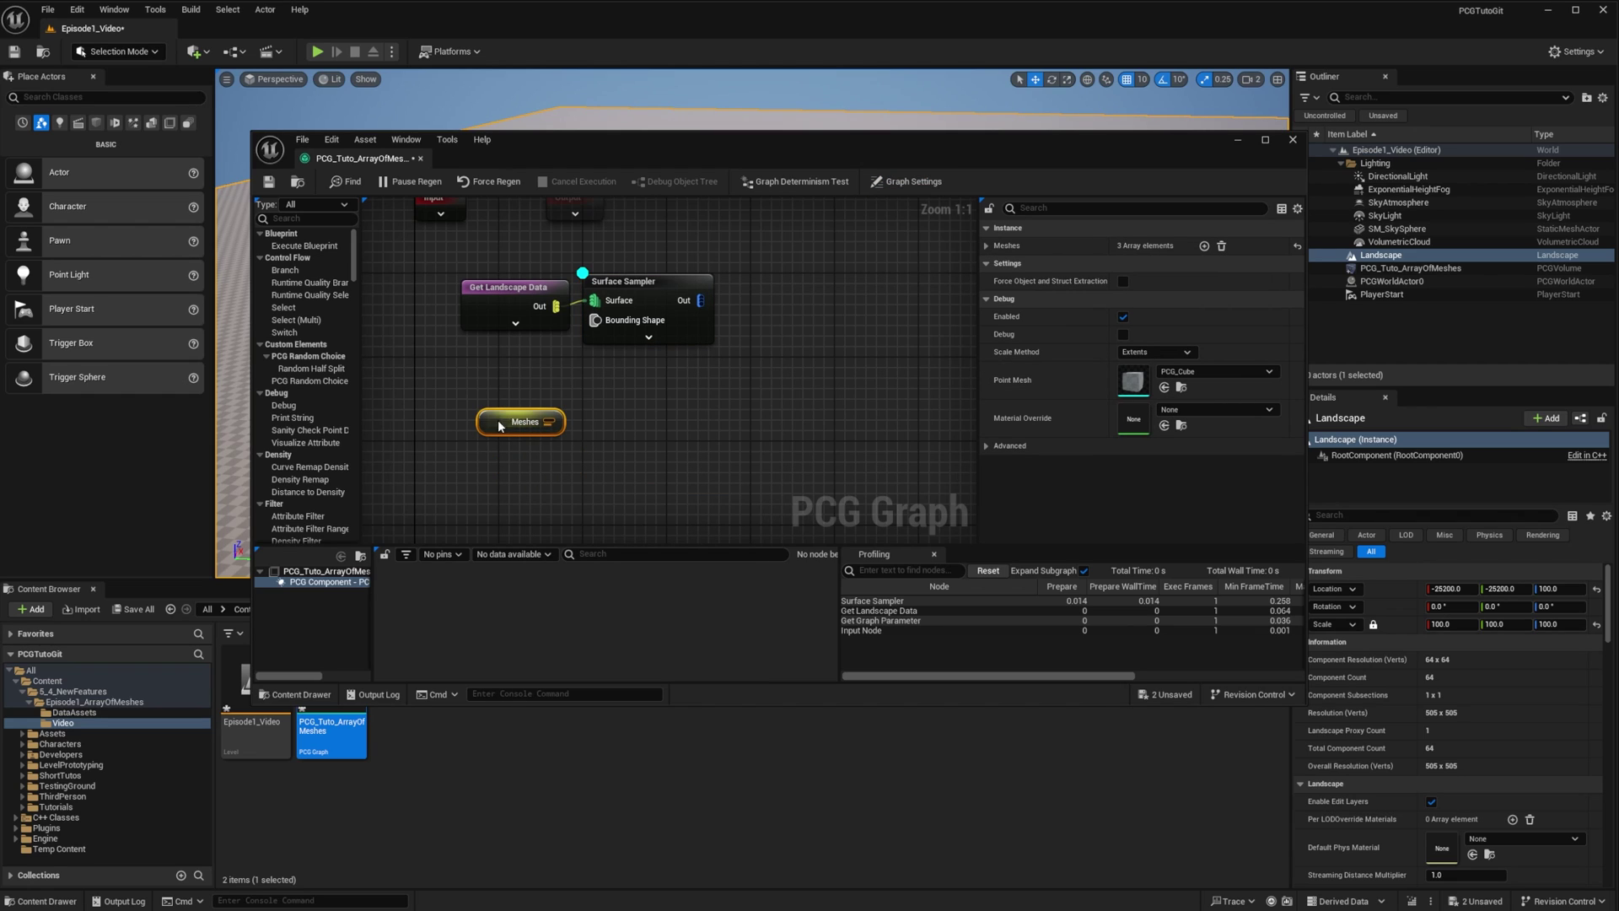
- Inspect the Meshes node's attribute entries and the Surface Sampler's point data
key(a)
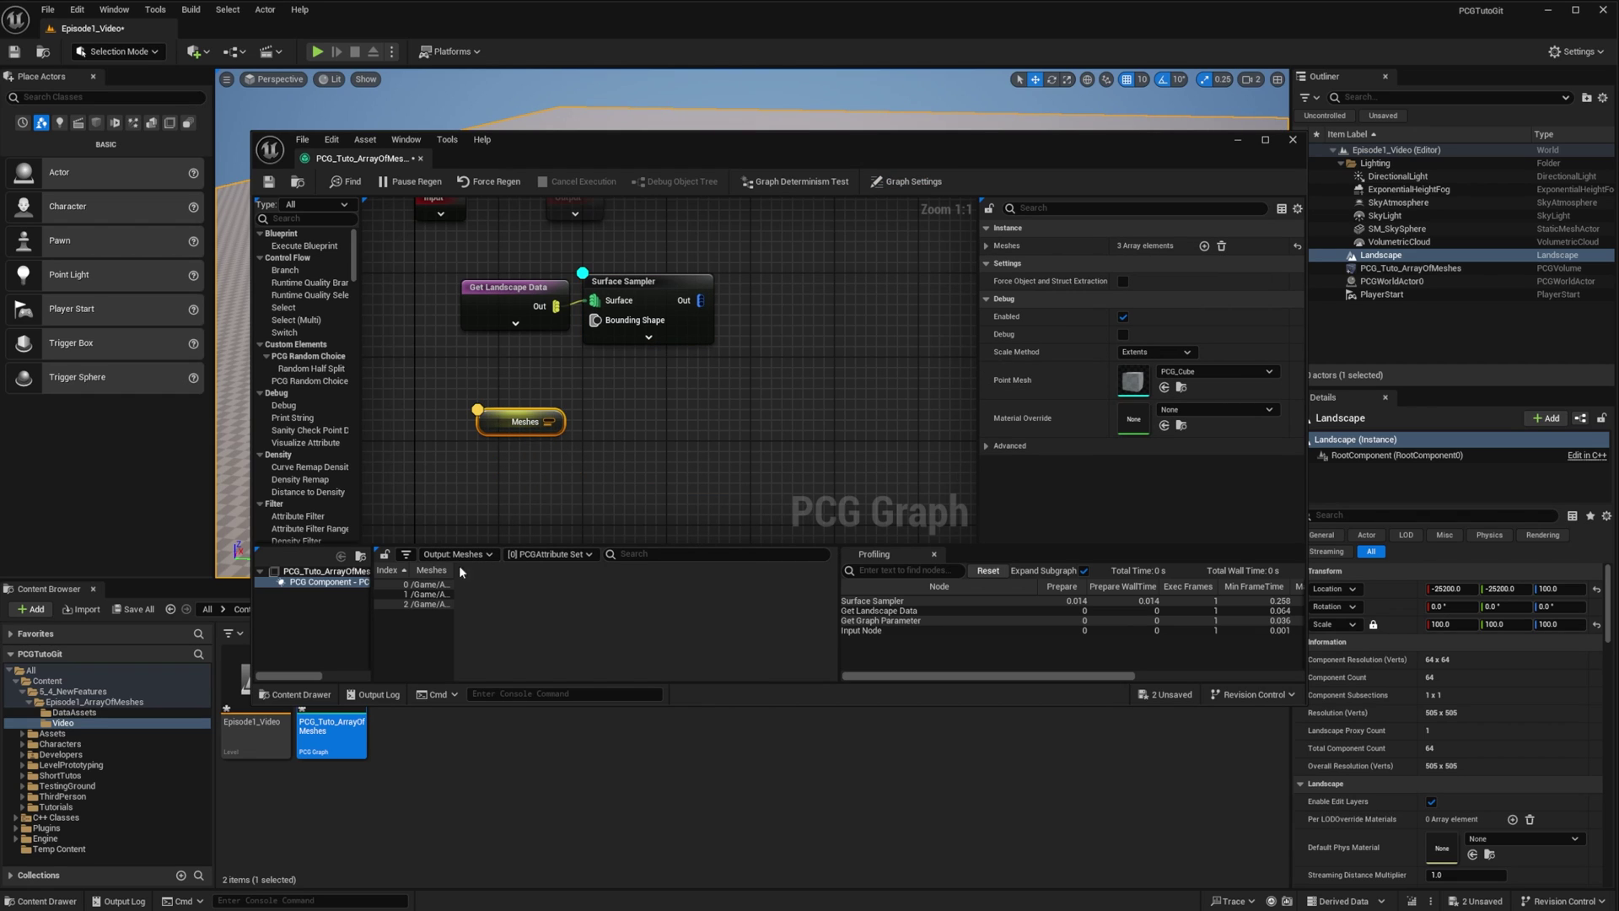
double_click(452, 569)
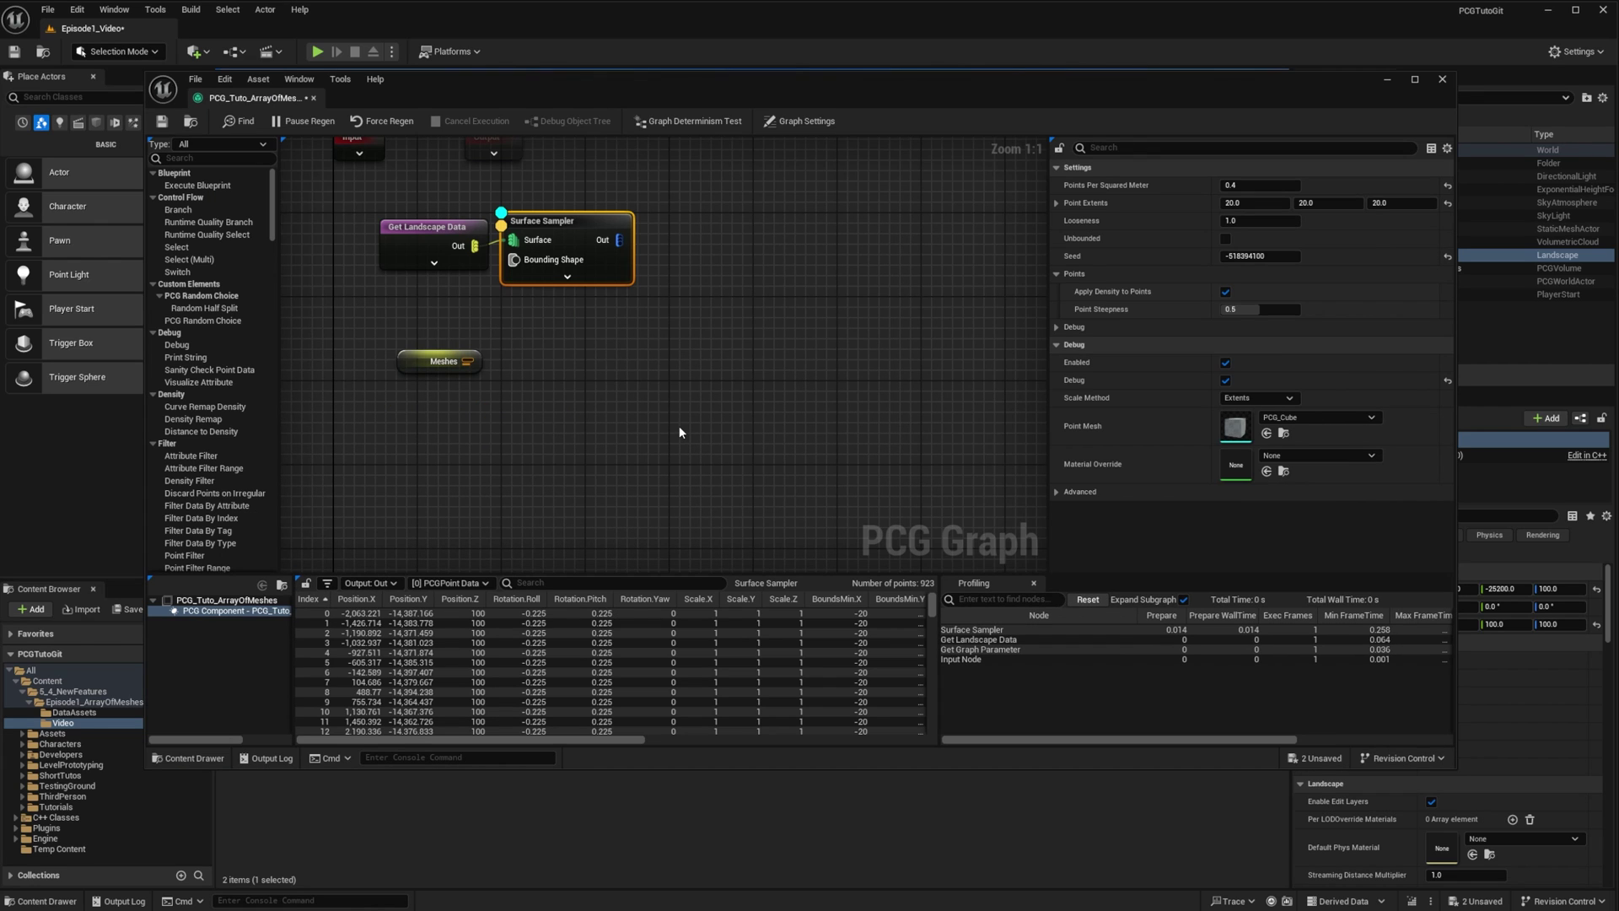
drag(837, 83, 862, 96)
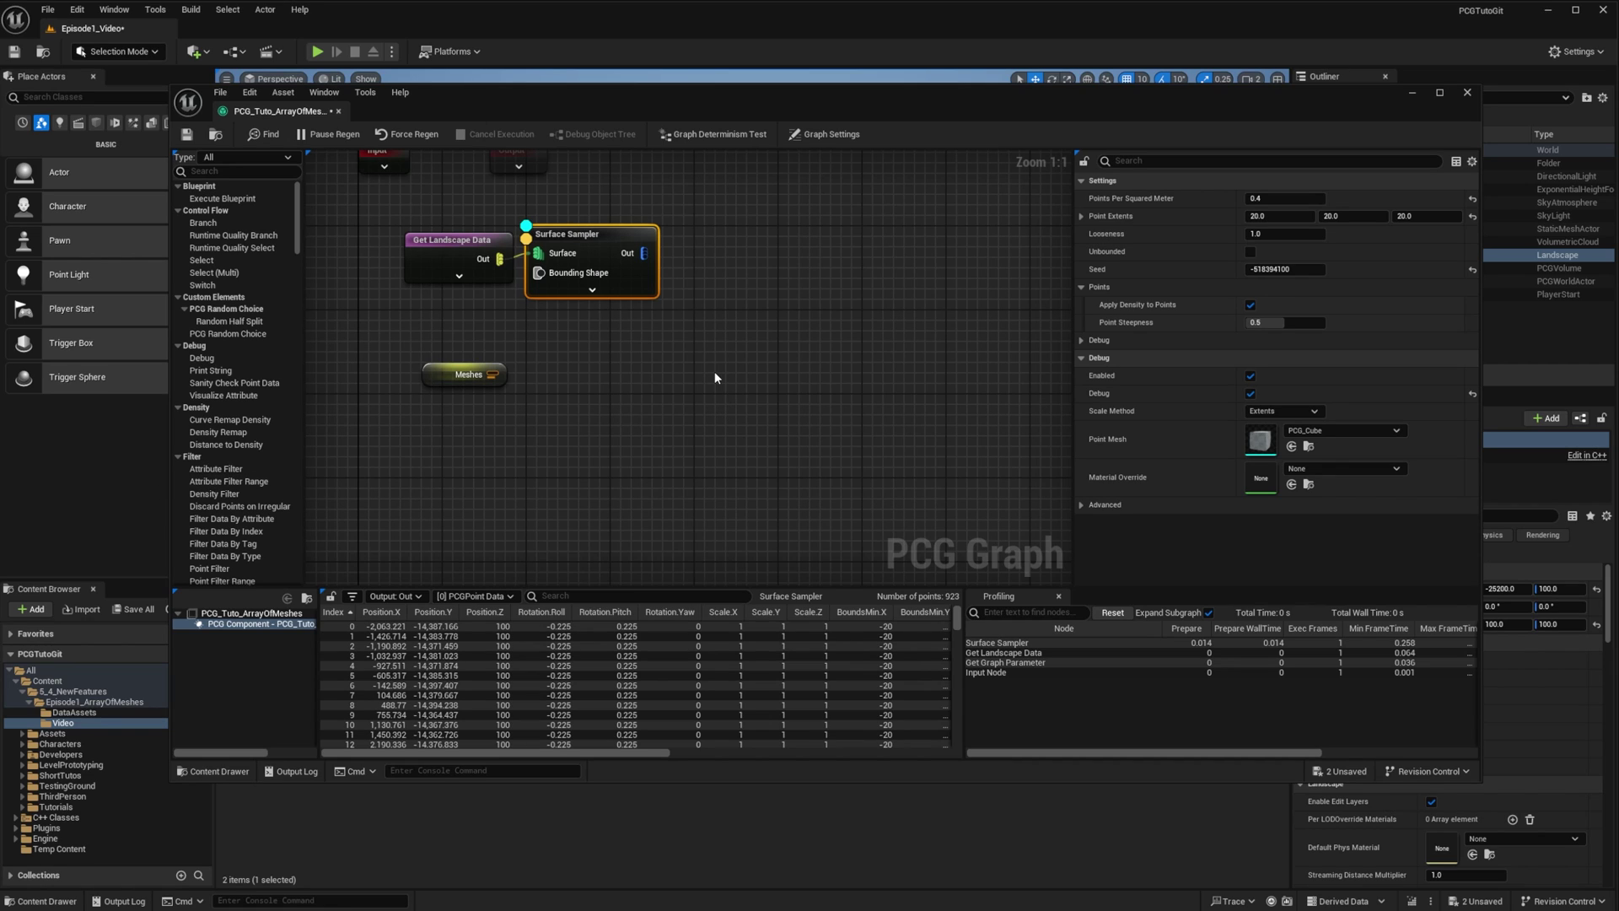
- Add a Match And Set Attributes node to the right of the Surface Sampler
right_click(705, 315)
text(match)
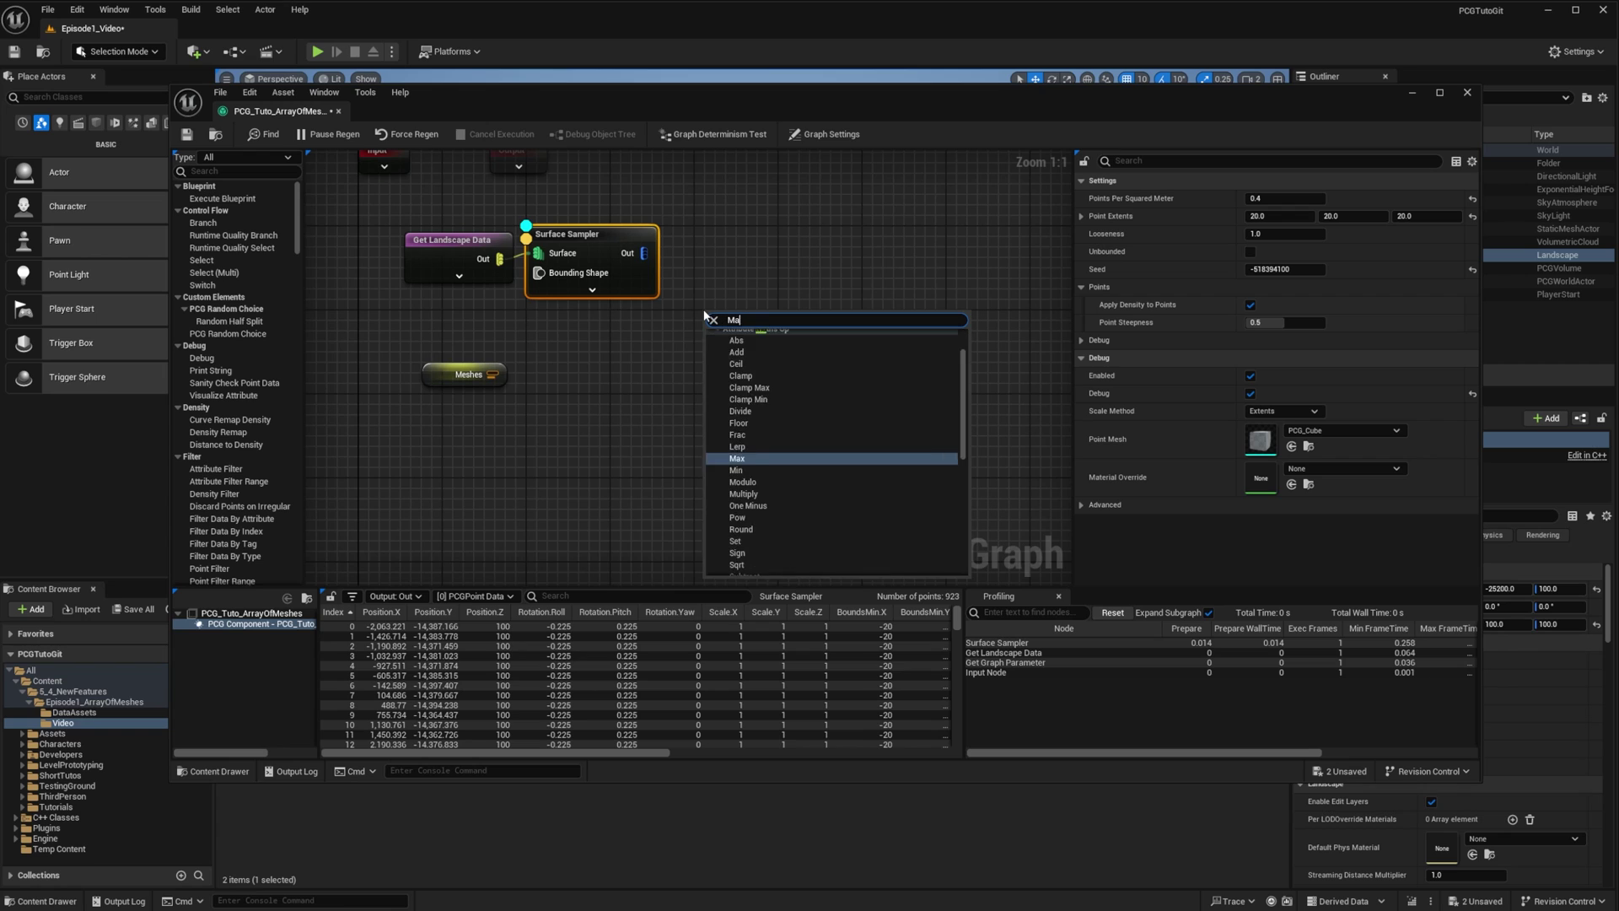
key(Return)
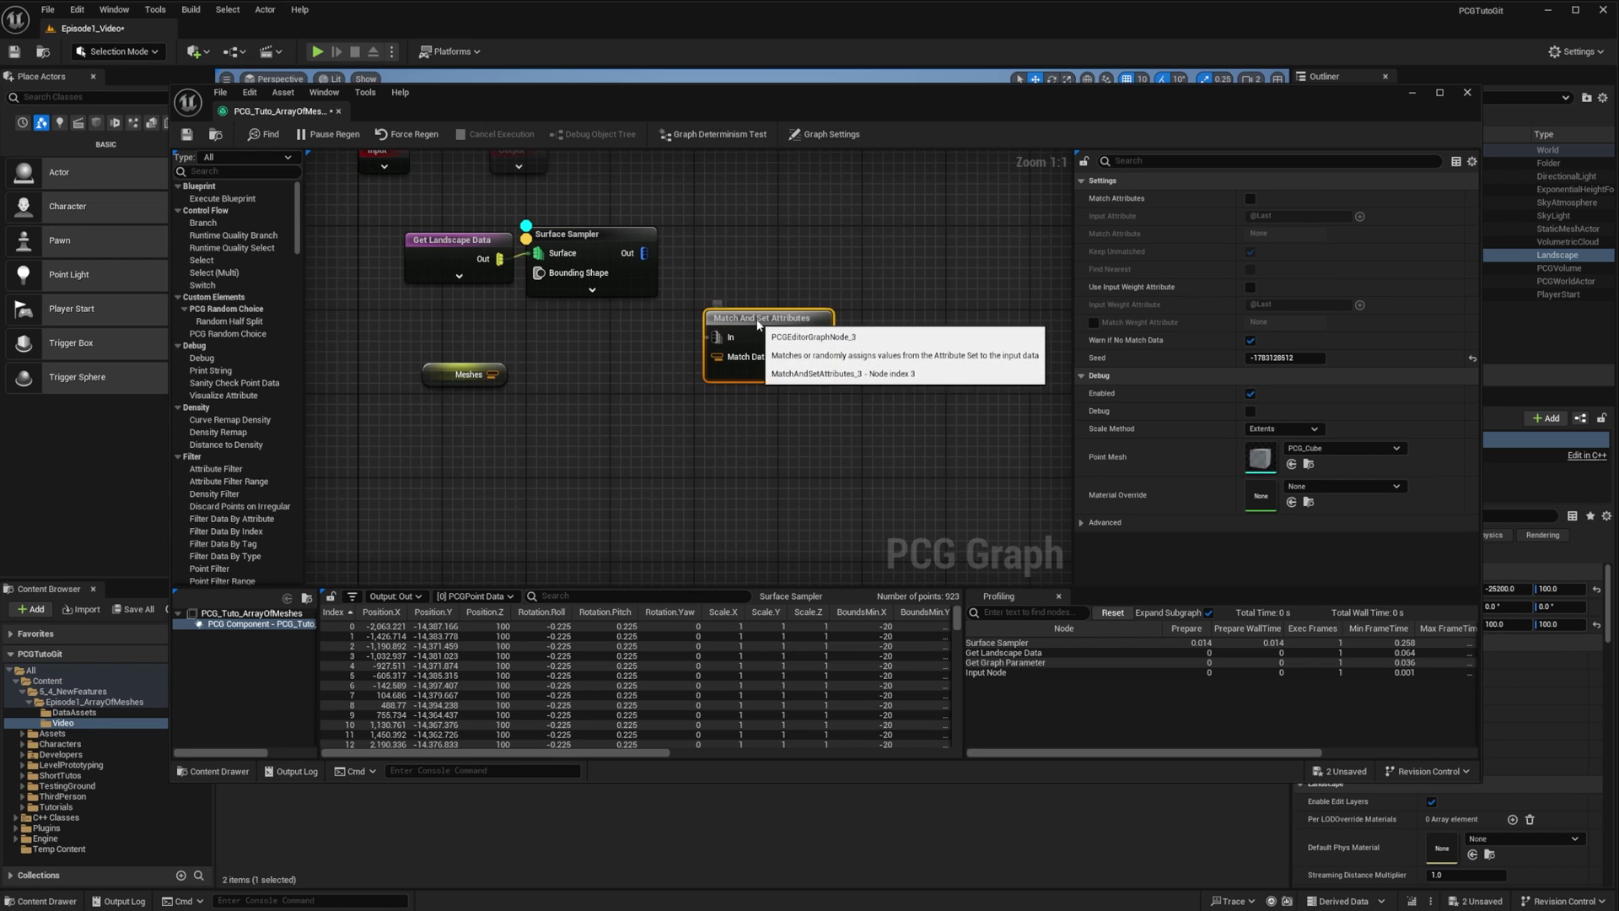
drag(707, 326, 708, 314)
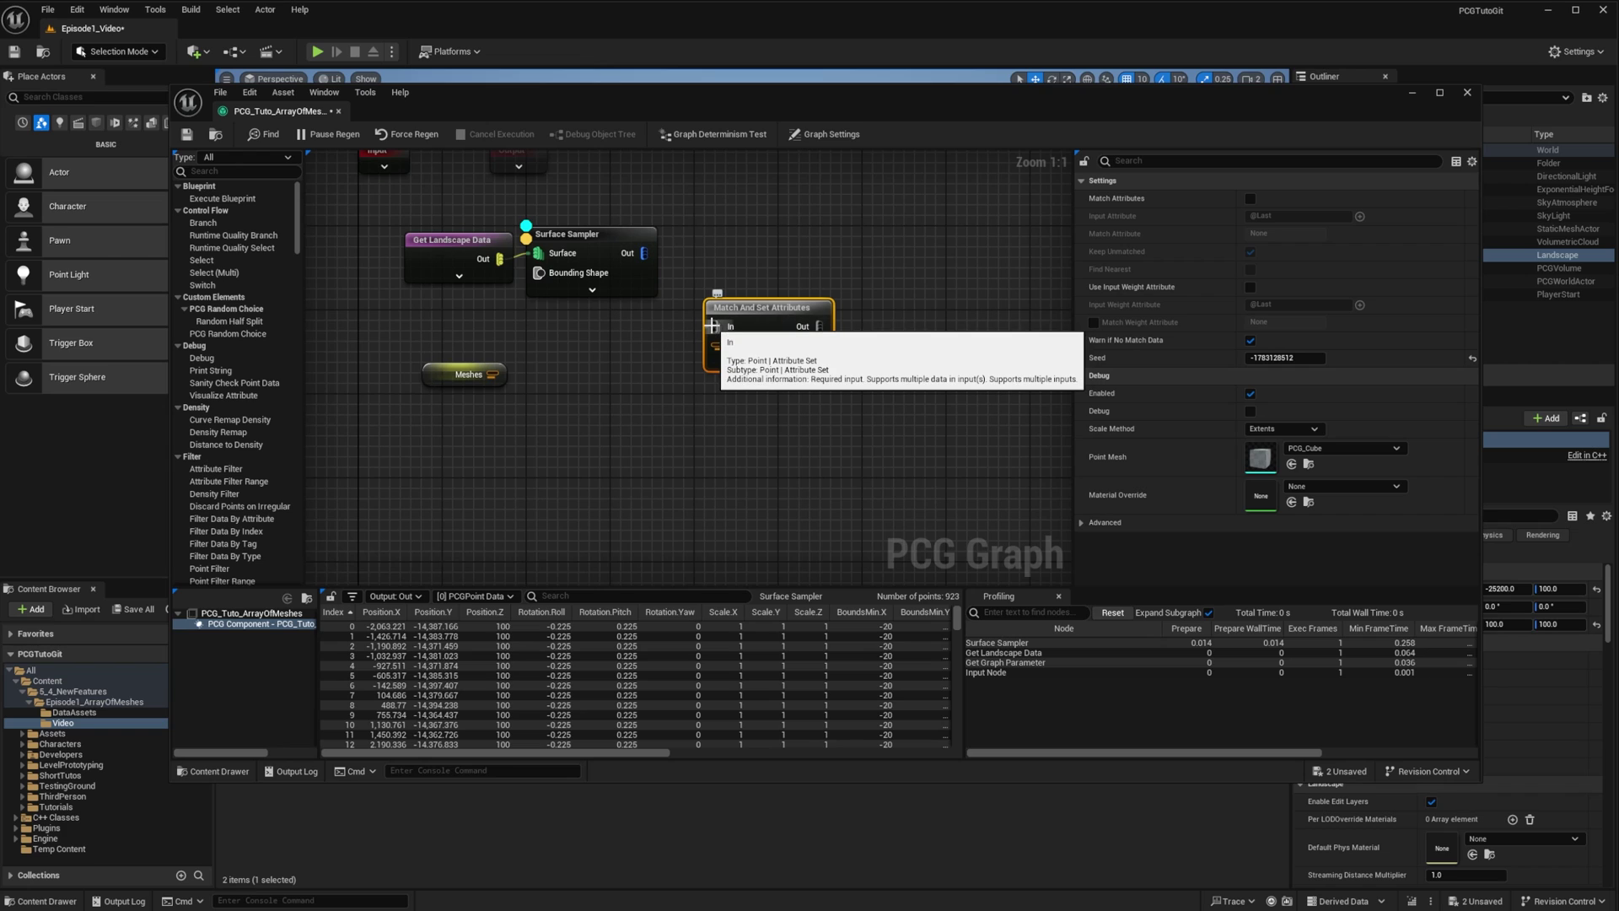
drag(778, 309, 778, 299)
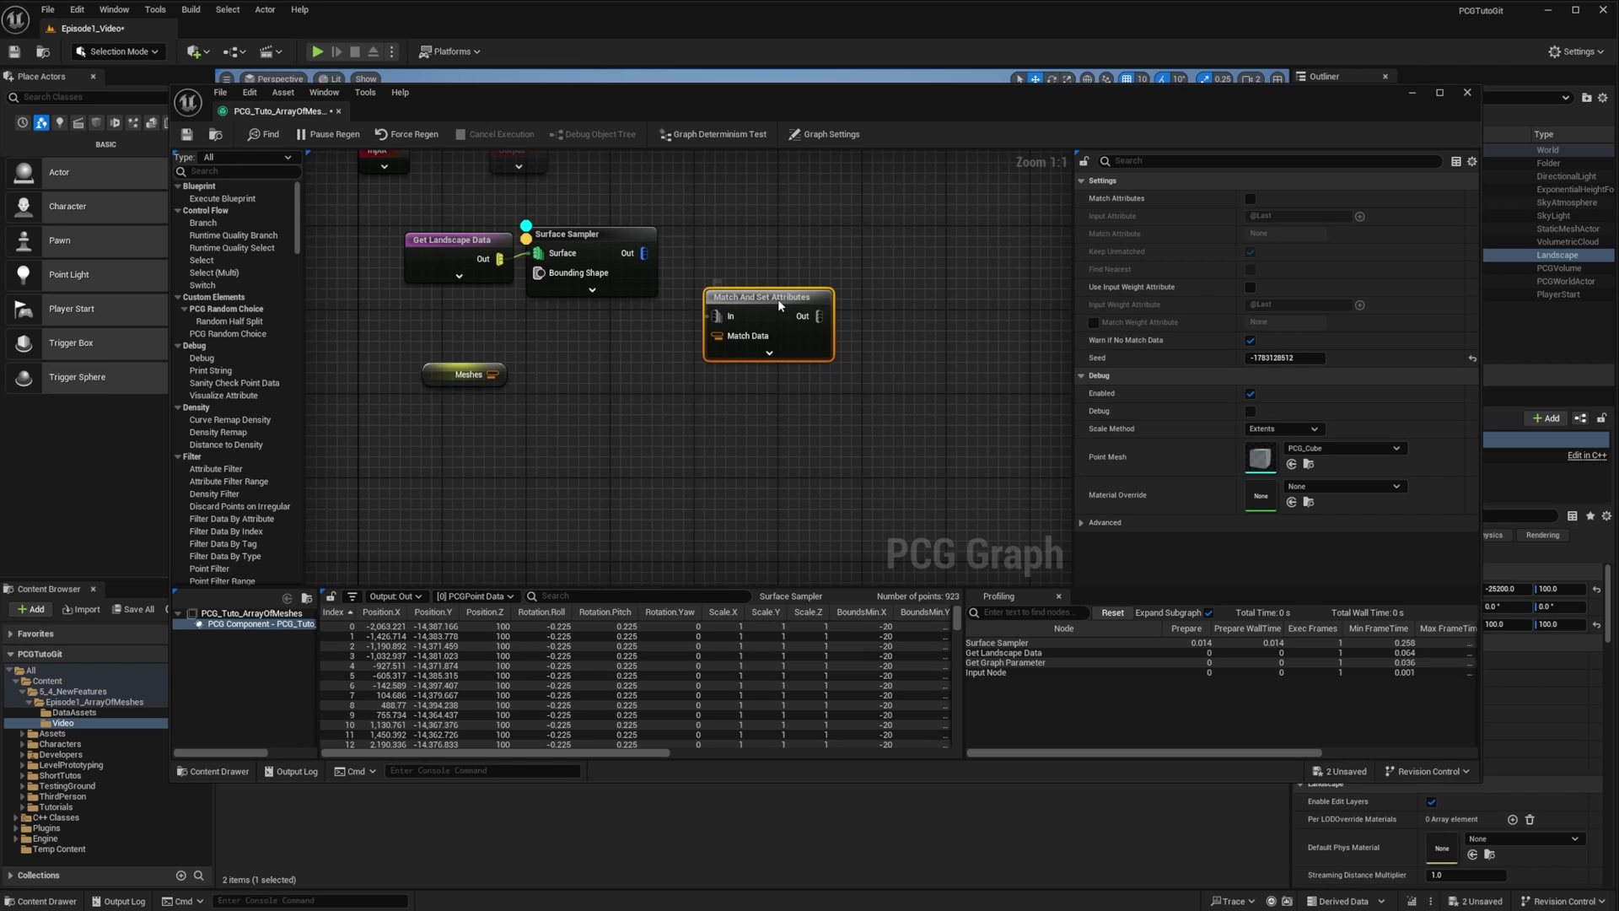
- Connect the Surface Sampler output to In and the Meshes node to Match Data on Match And Set Attributes, moving Meshes closer
drag(643, 260, 716, 316)
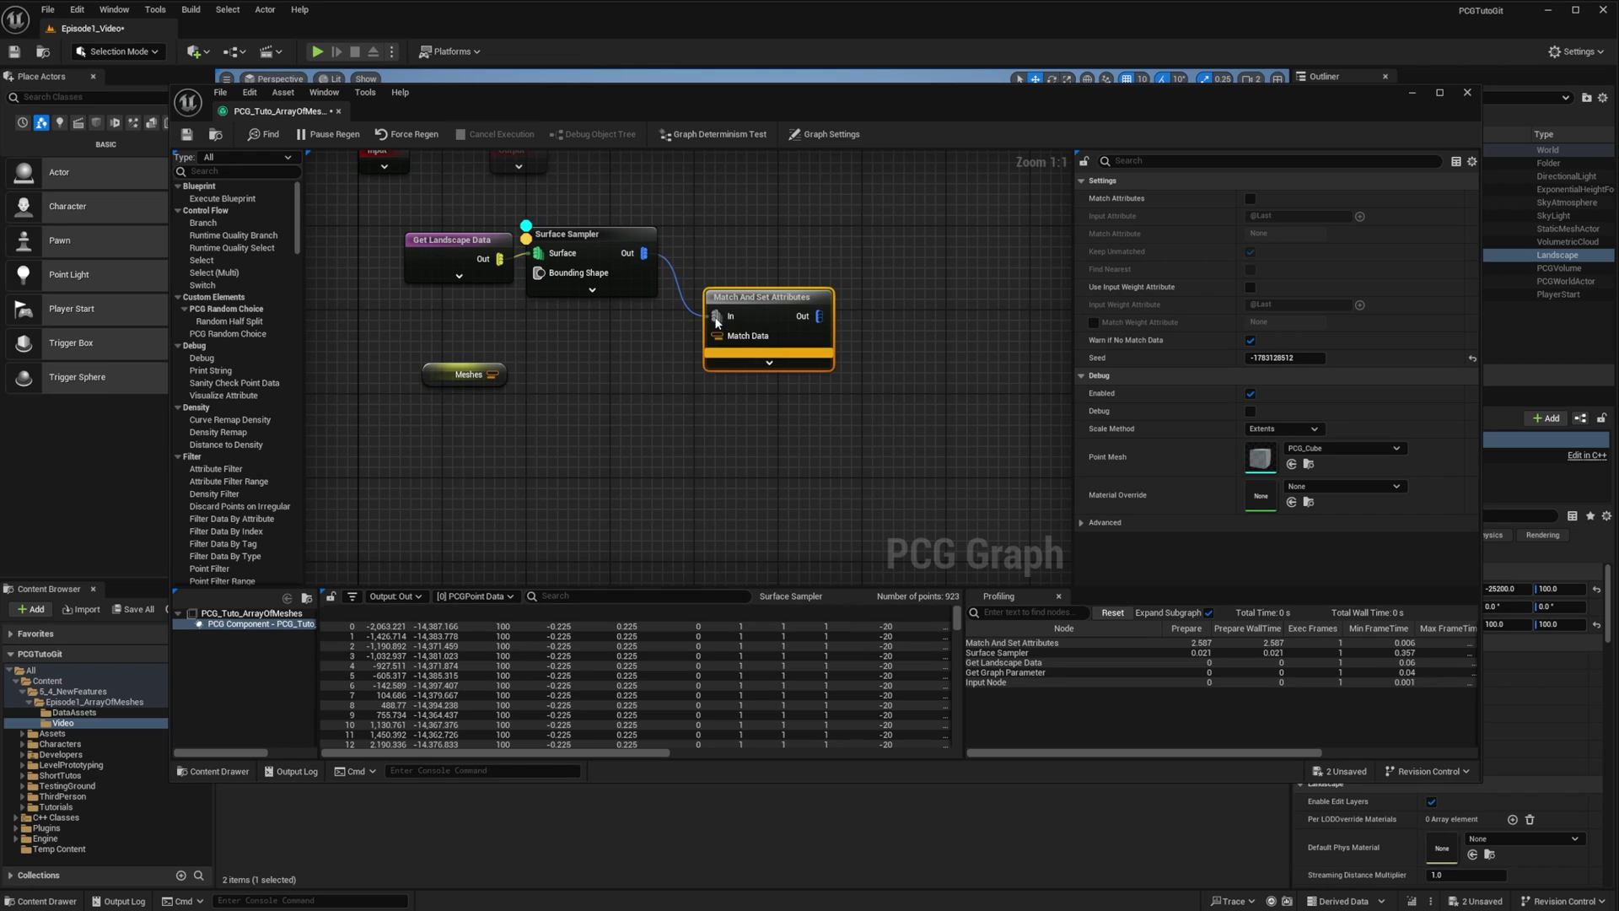
drag(492, 374, 716, 336)
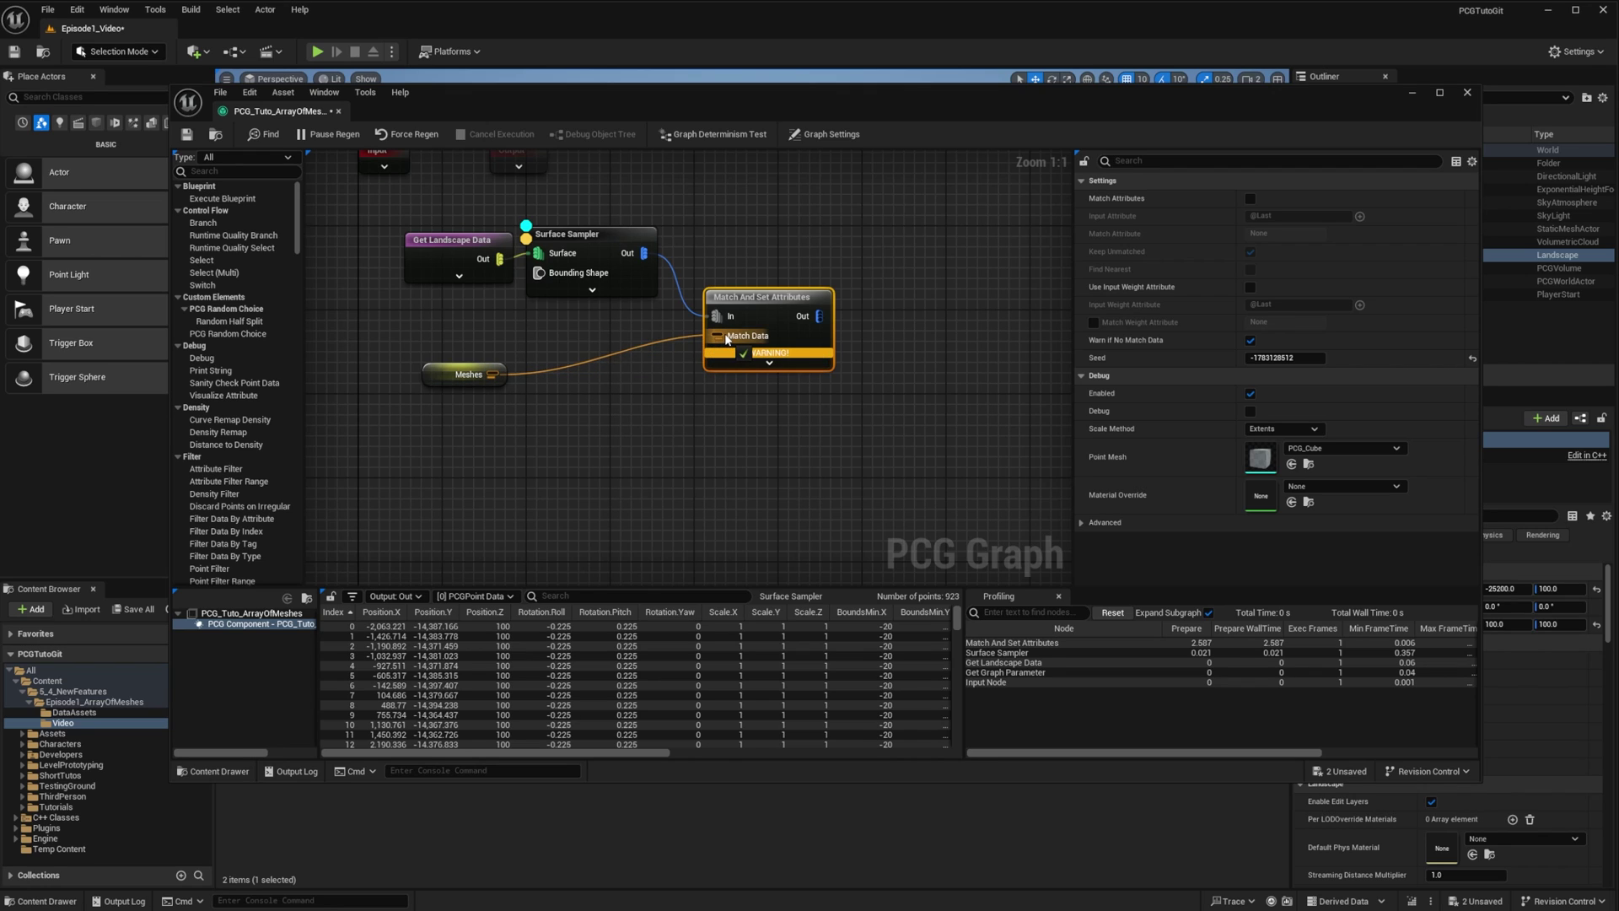
drag(442, 382, 570, 367)
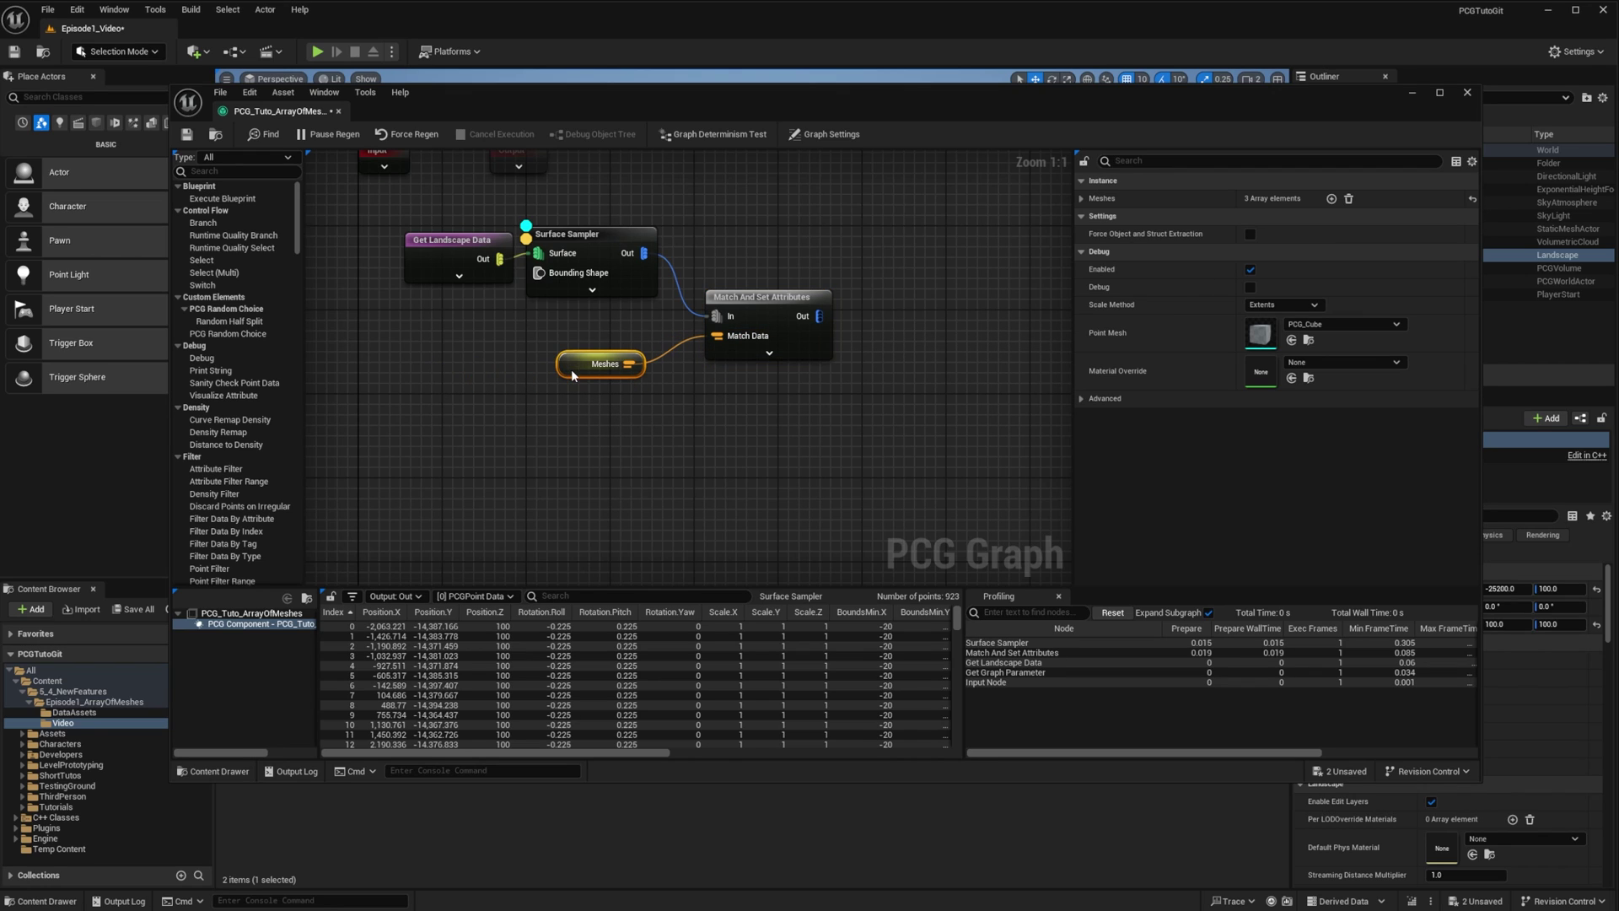
click(742, 309)
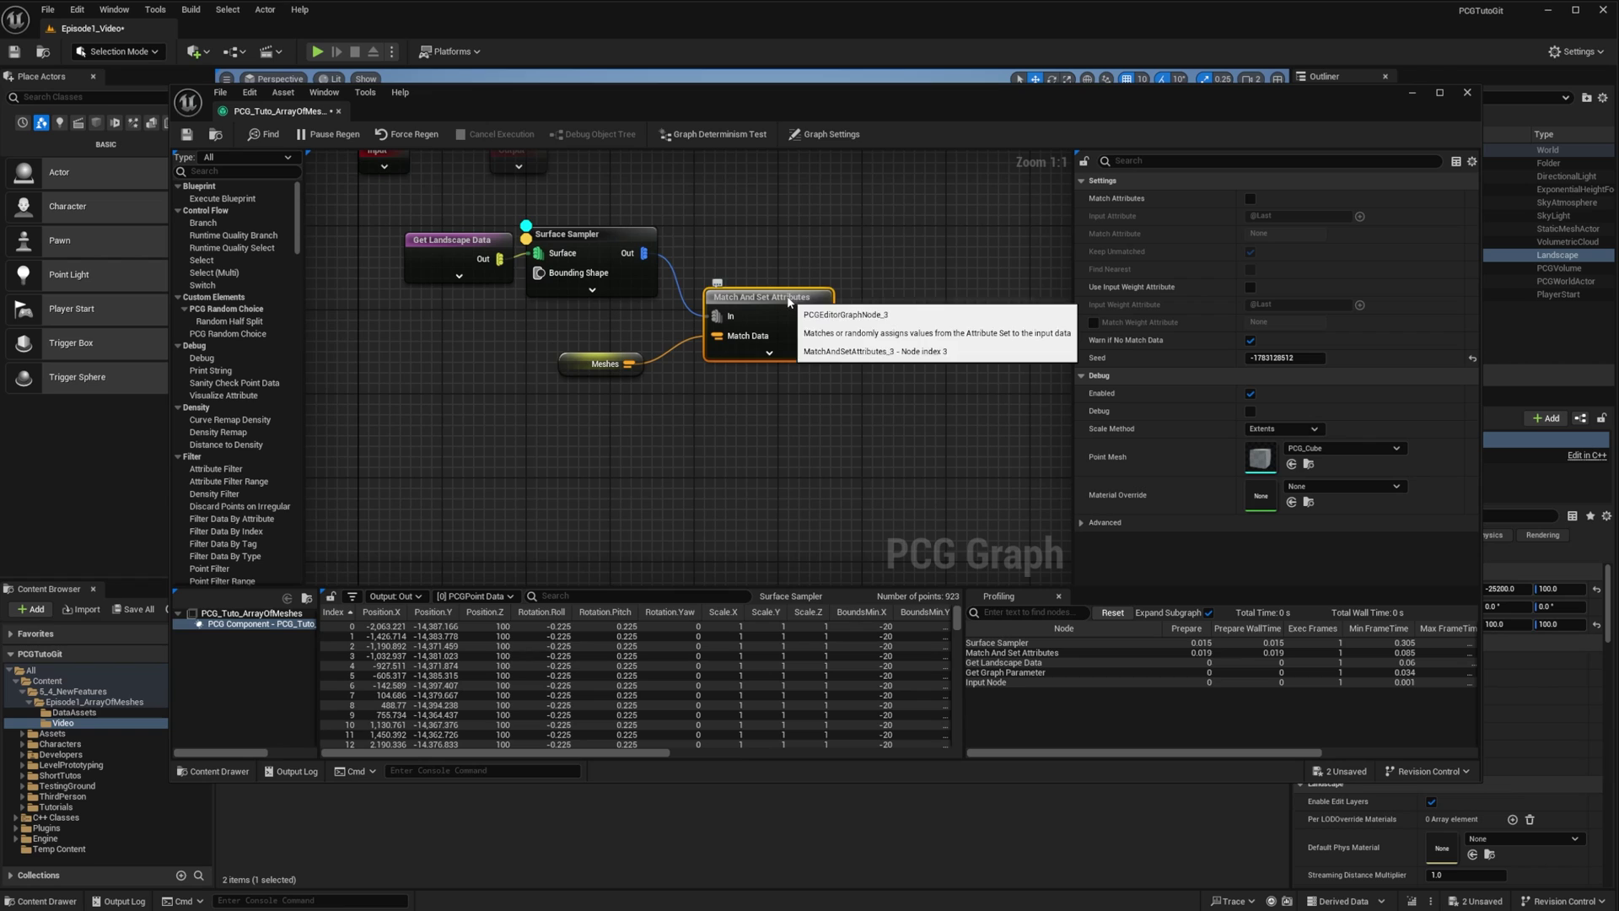
- Inspect the Meshes attribute values in the Match And Set Attributes node's output point data
drag(545, 751, 849, 746)
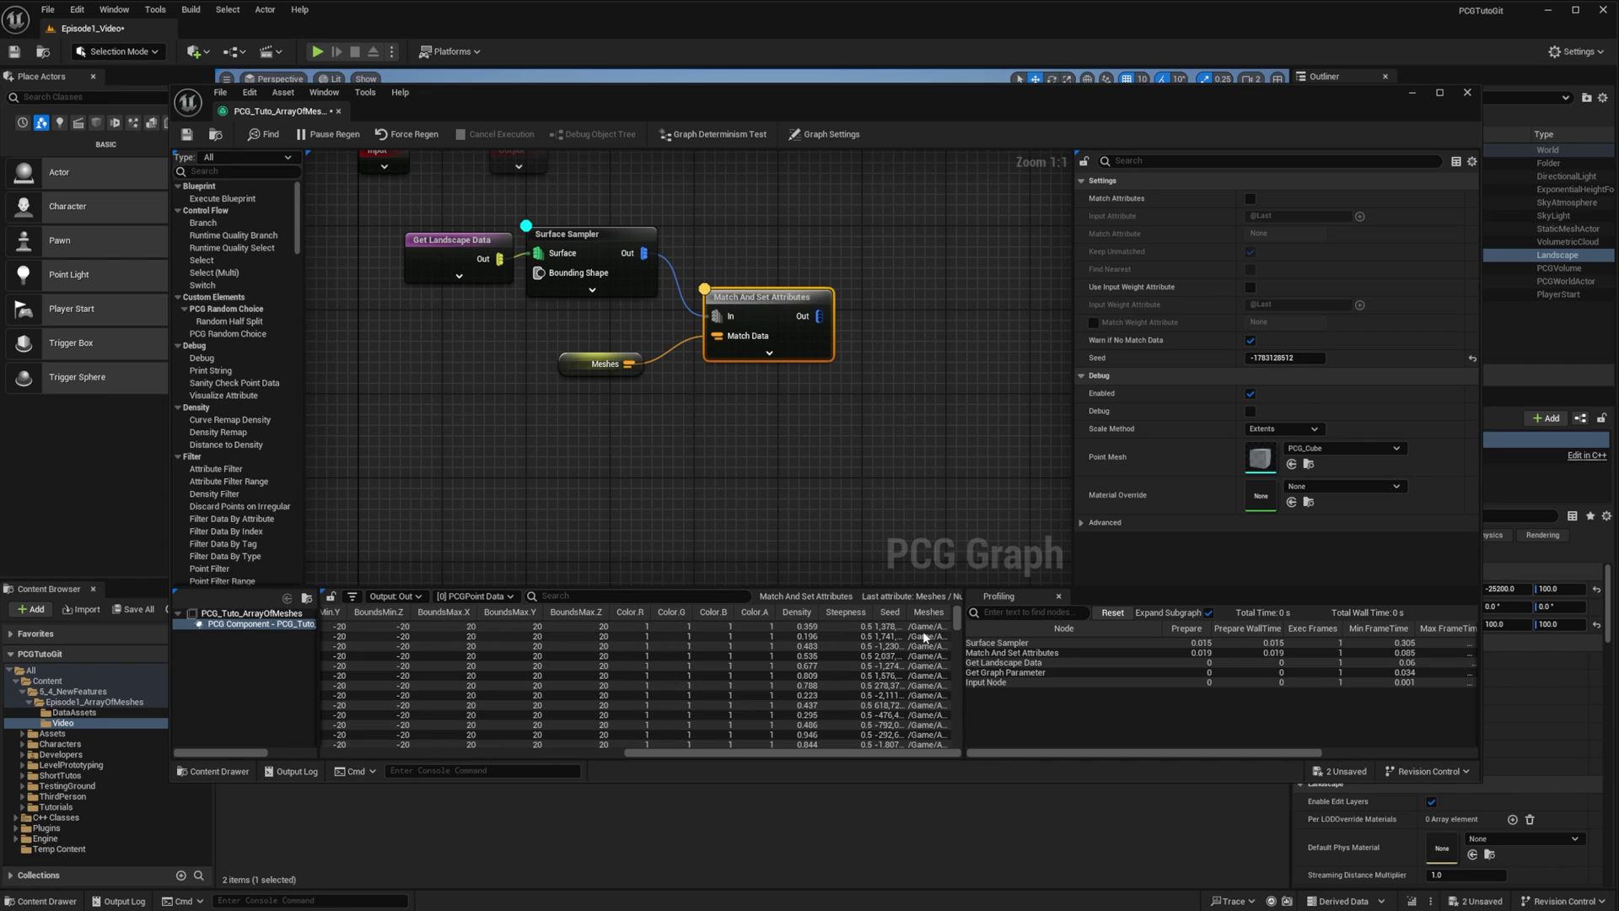
drag(950, 611, 1075, 628)
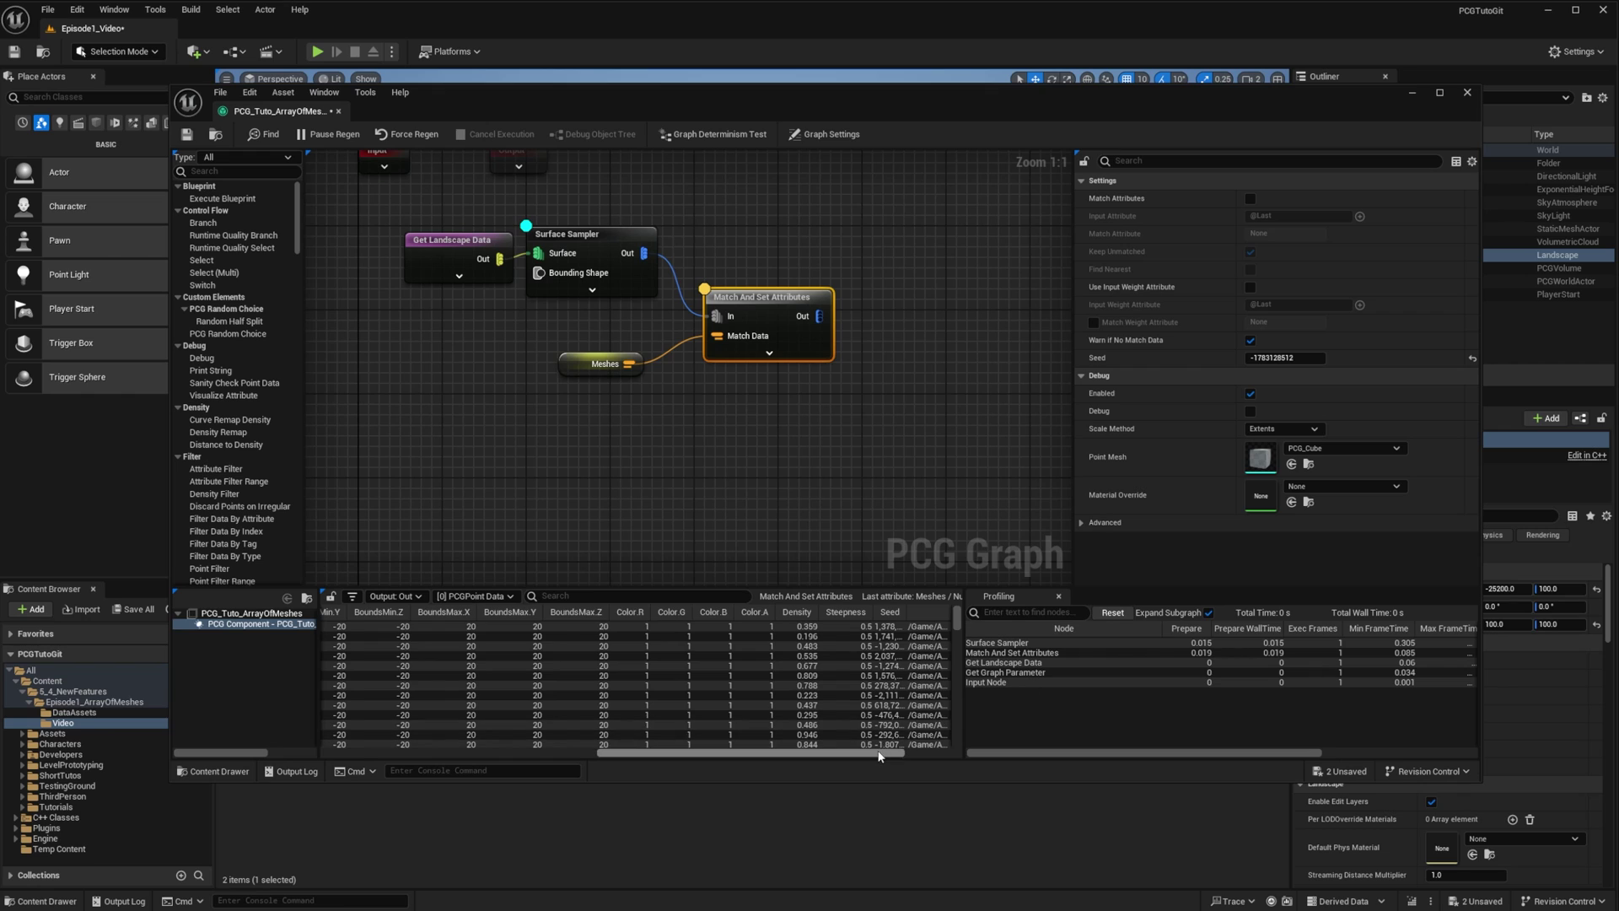
drag(879, 751, 957, 749)
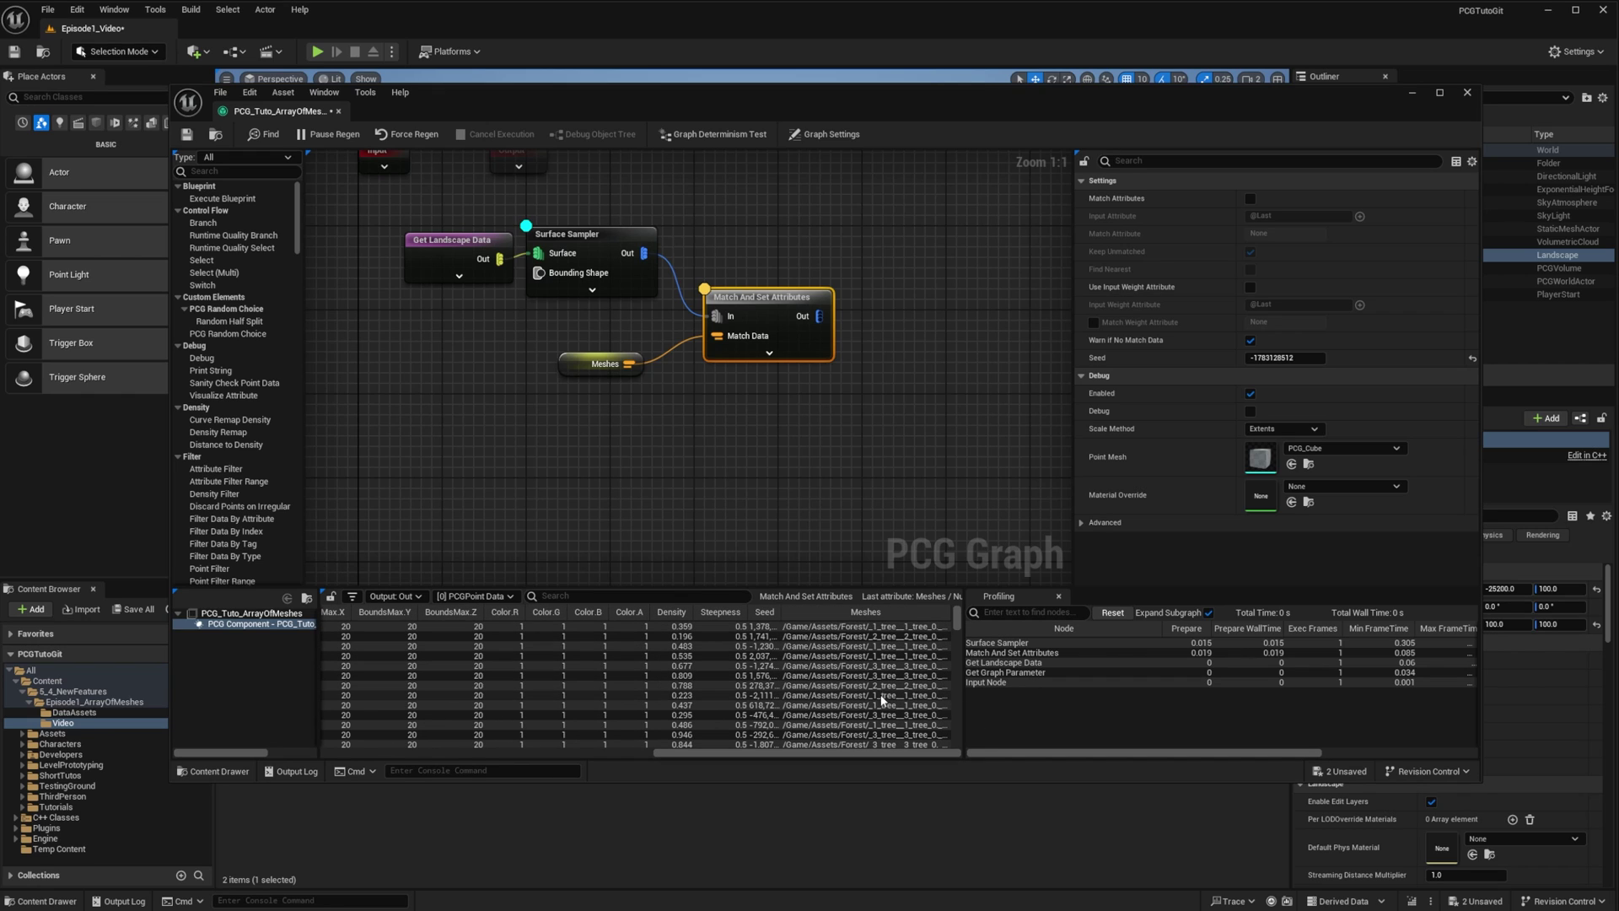
scroll(882, 727, down, 5)
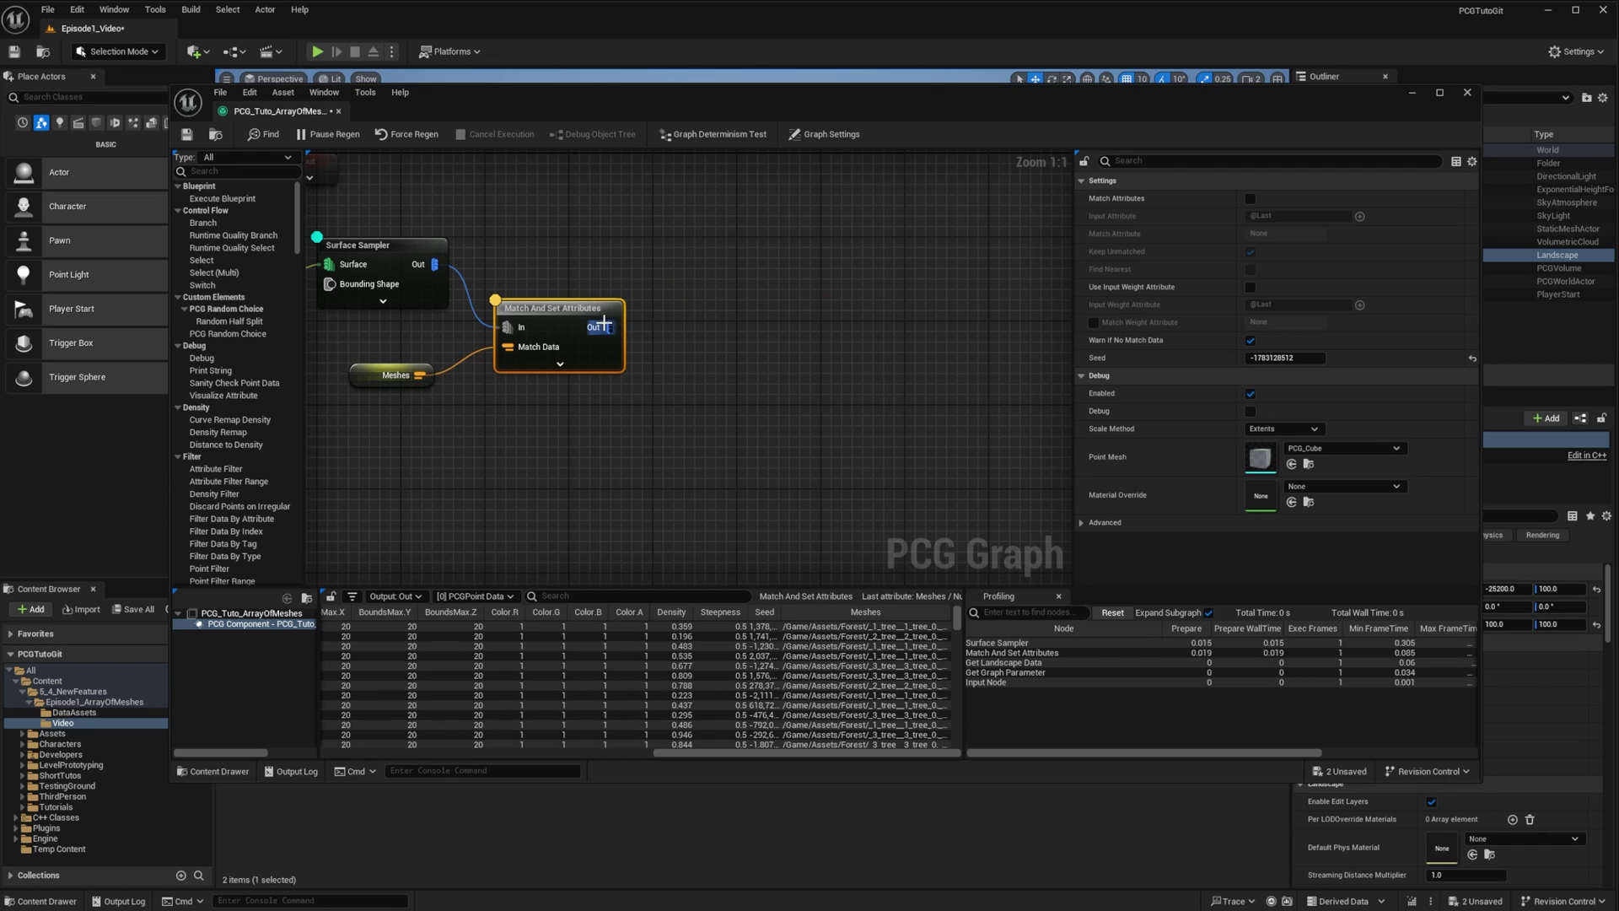
- Add a Transform Points node fed by the Match And Set Attributes output
drag(604, 326, 661, 332)
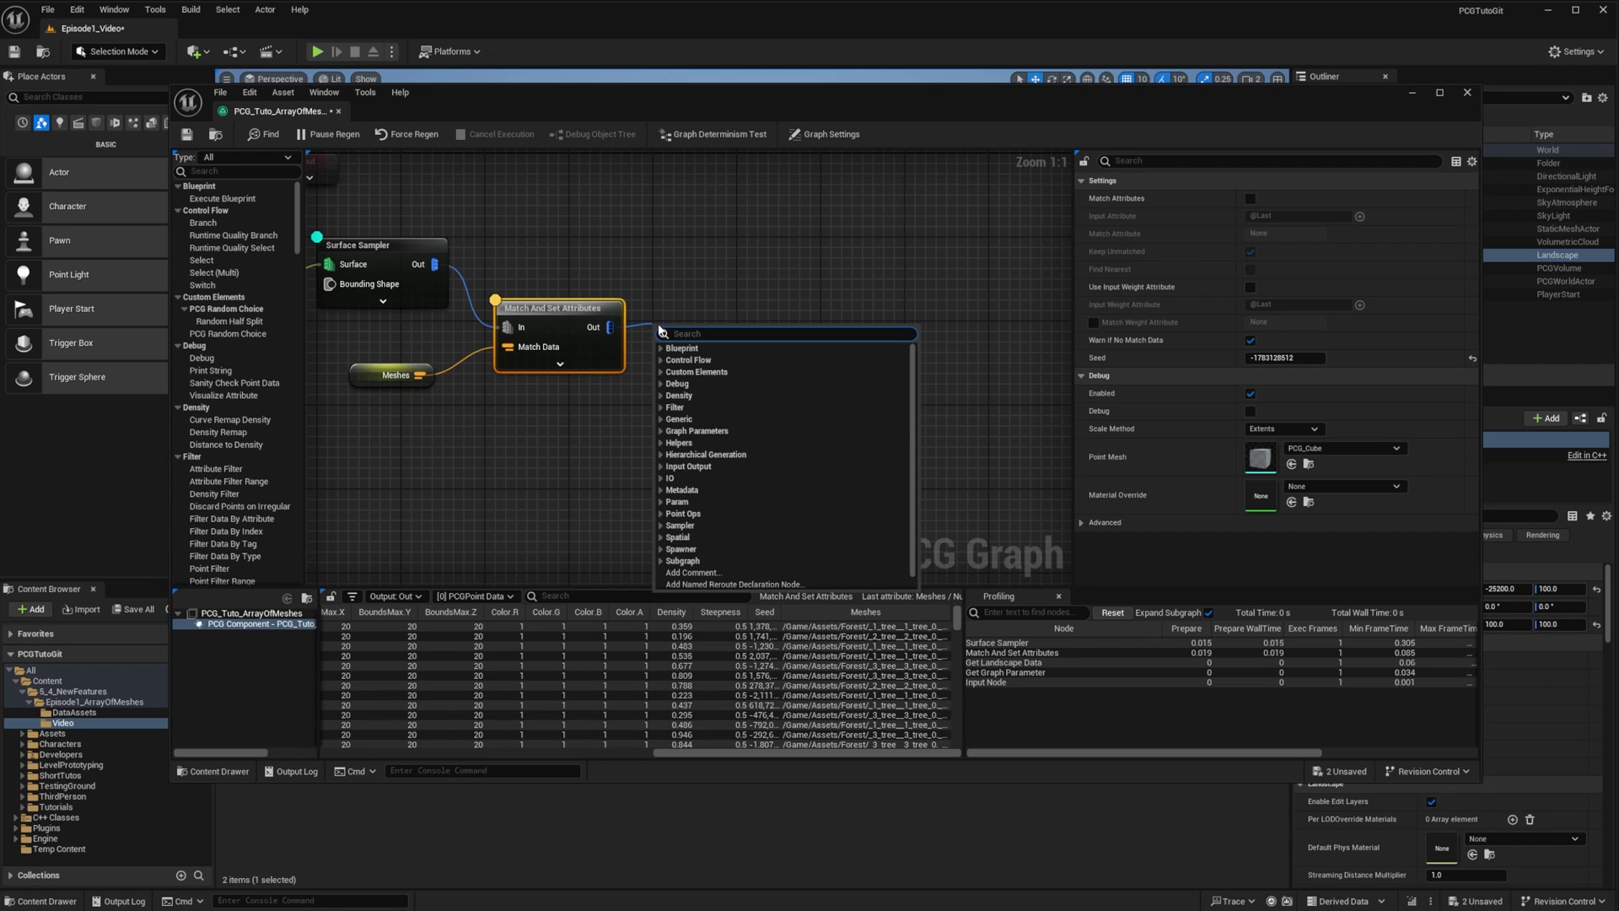
text(Trans)
key(Down)
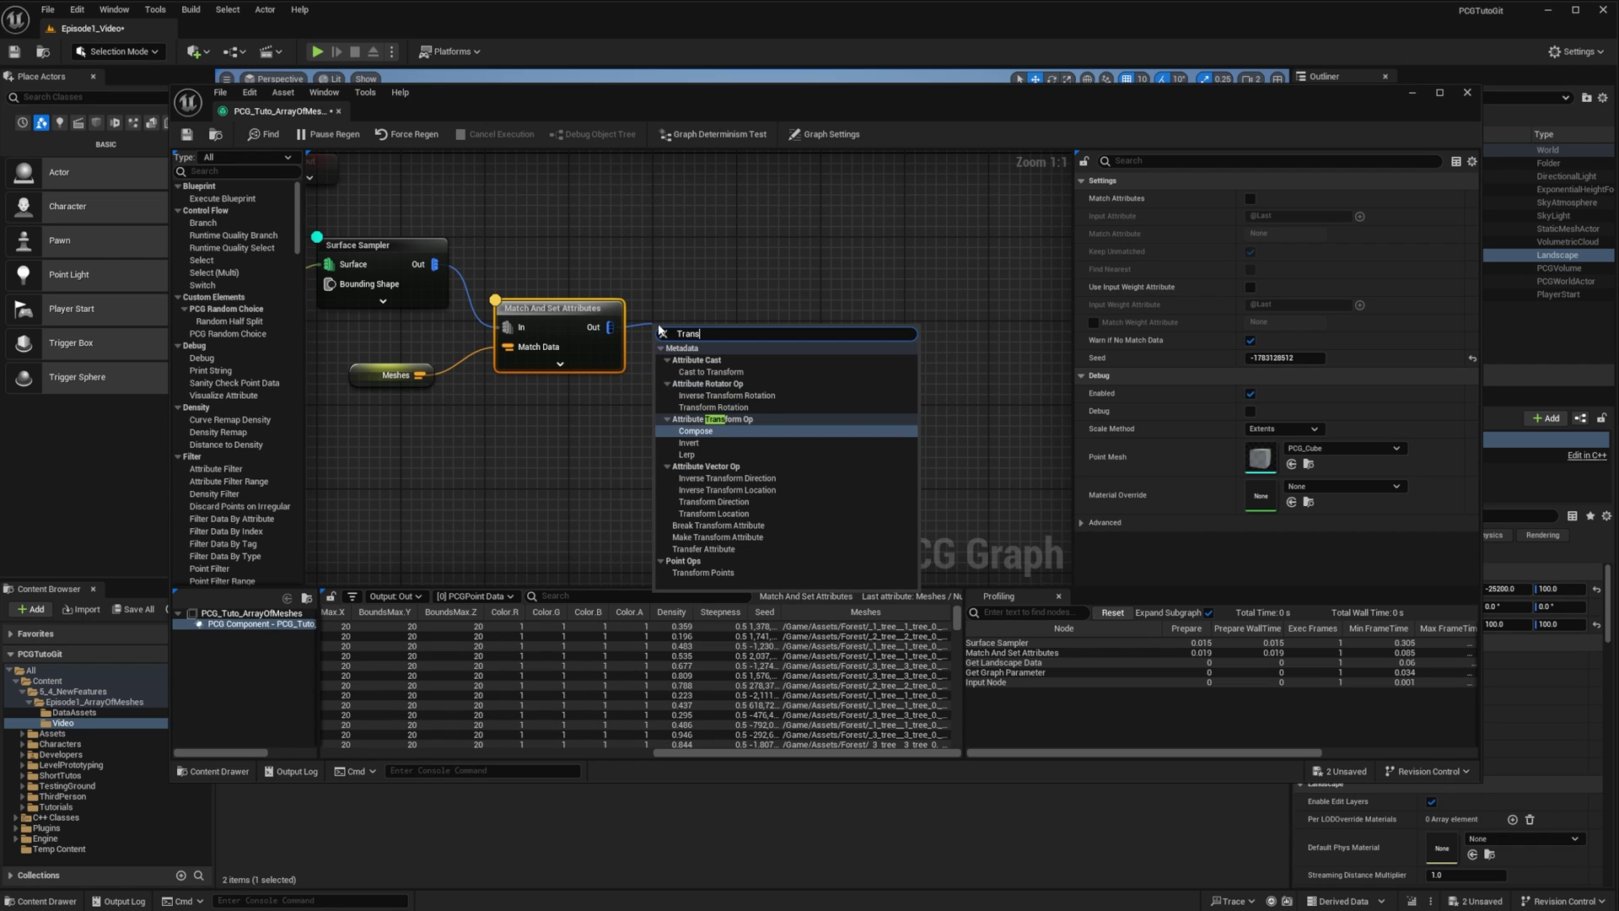
click(720, 570)
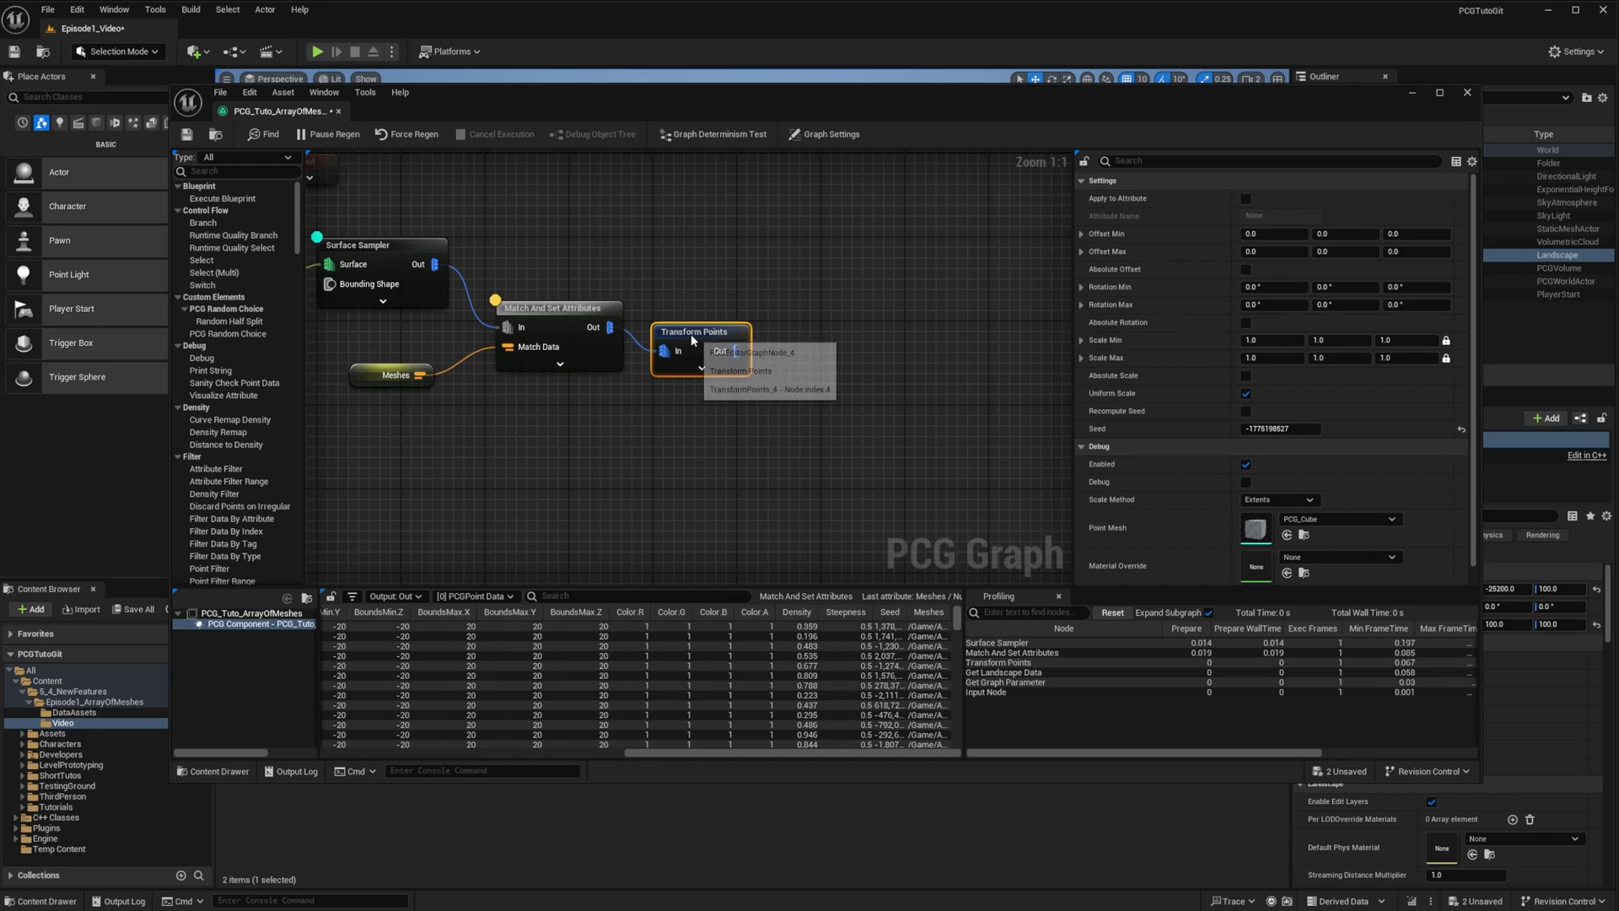
- Set the Transform Points Offset Min to -1000 and Offset Max to 1000 in both X and Y
click(1275, 234)
text(-)
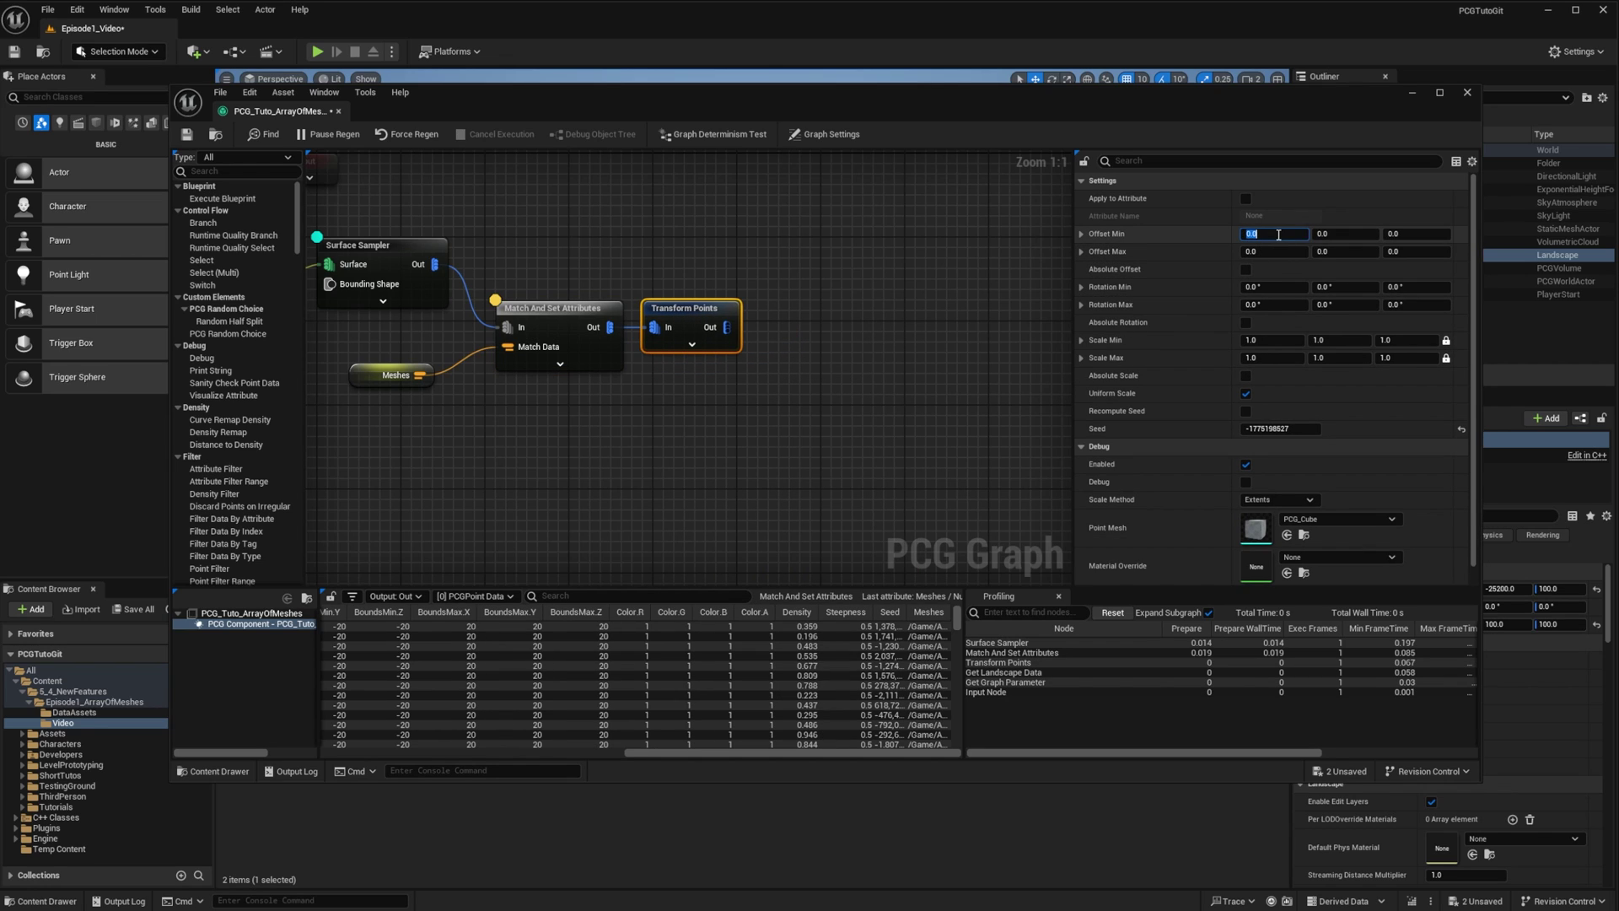
text(1000)
key(Tab)
text(-1000)
key(Tab)
key(Tab)
text(1000)
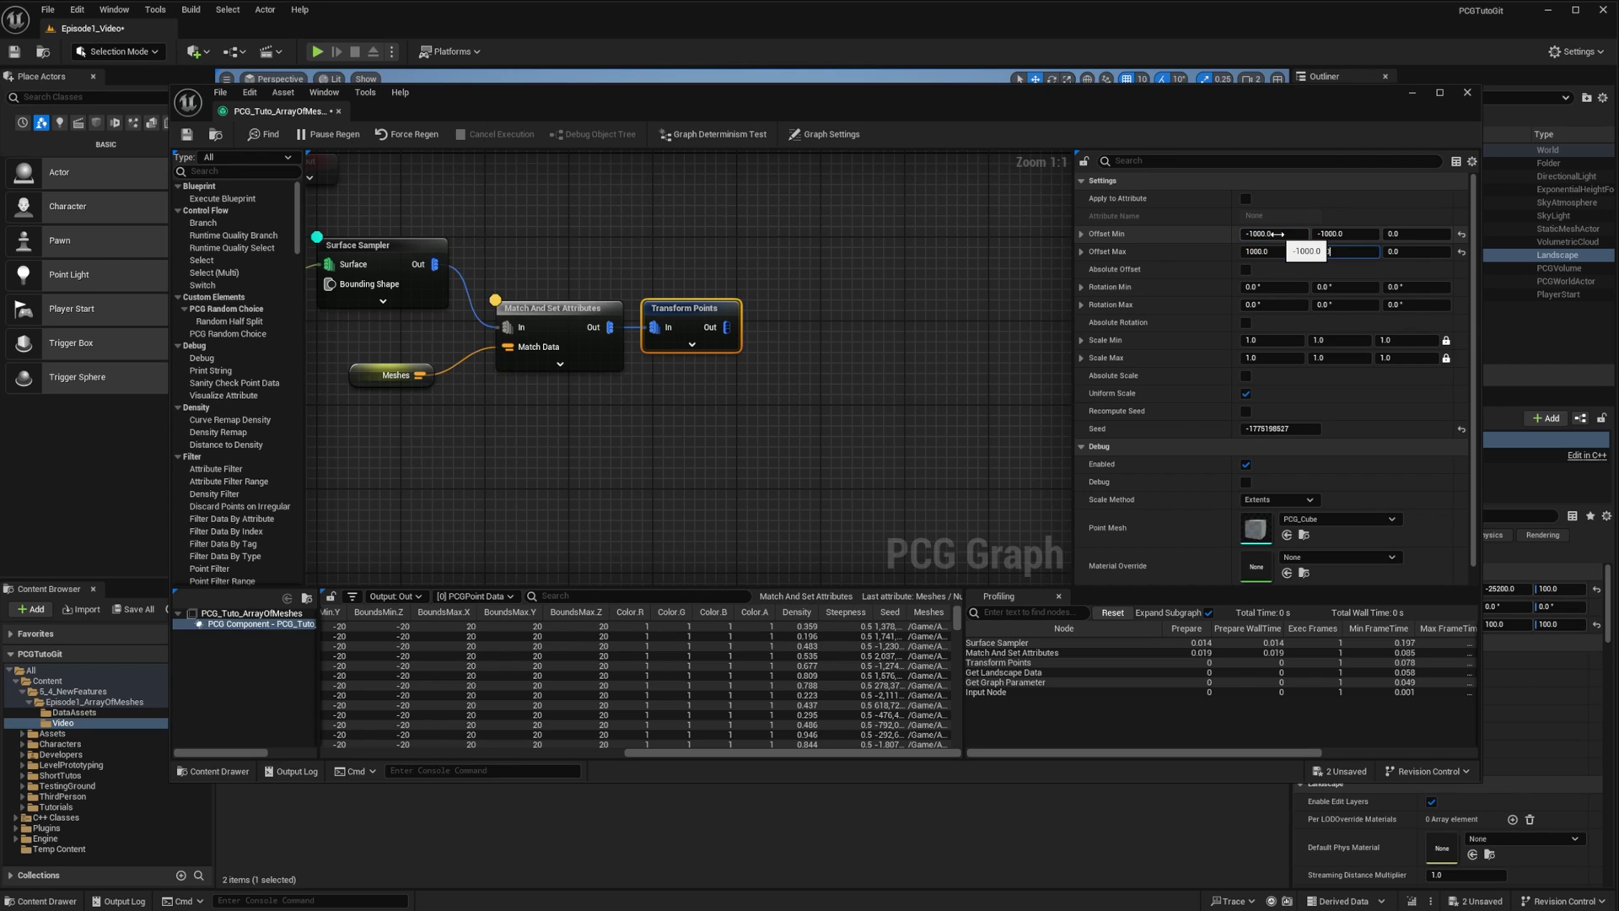
- Set the third Rotation Max value of Transform Points to 360°
click(1406, 304)
text(360)
key(Return)
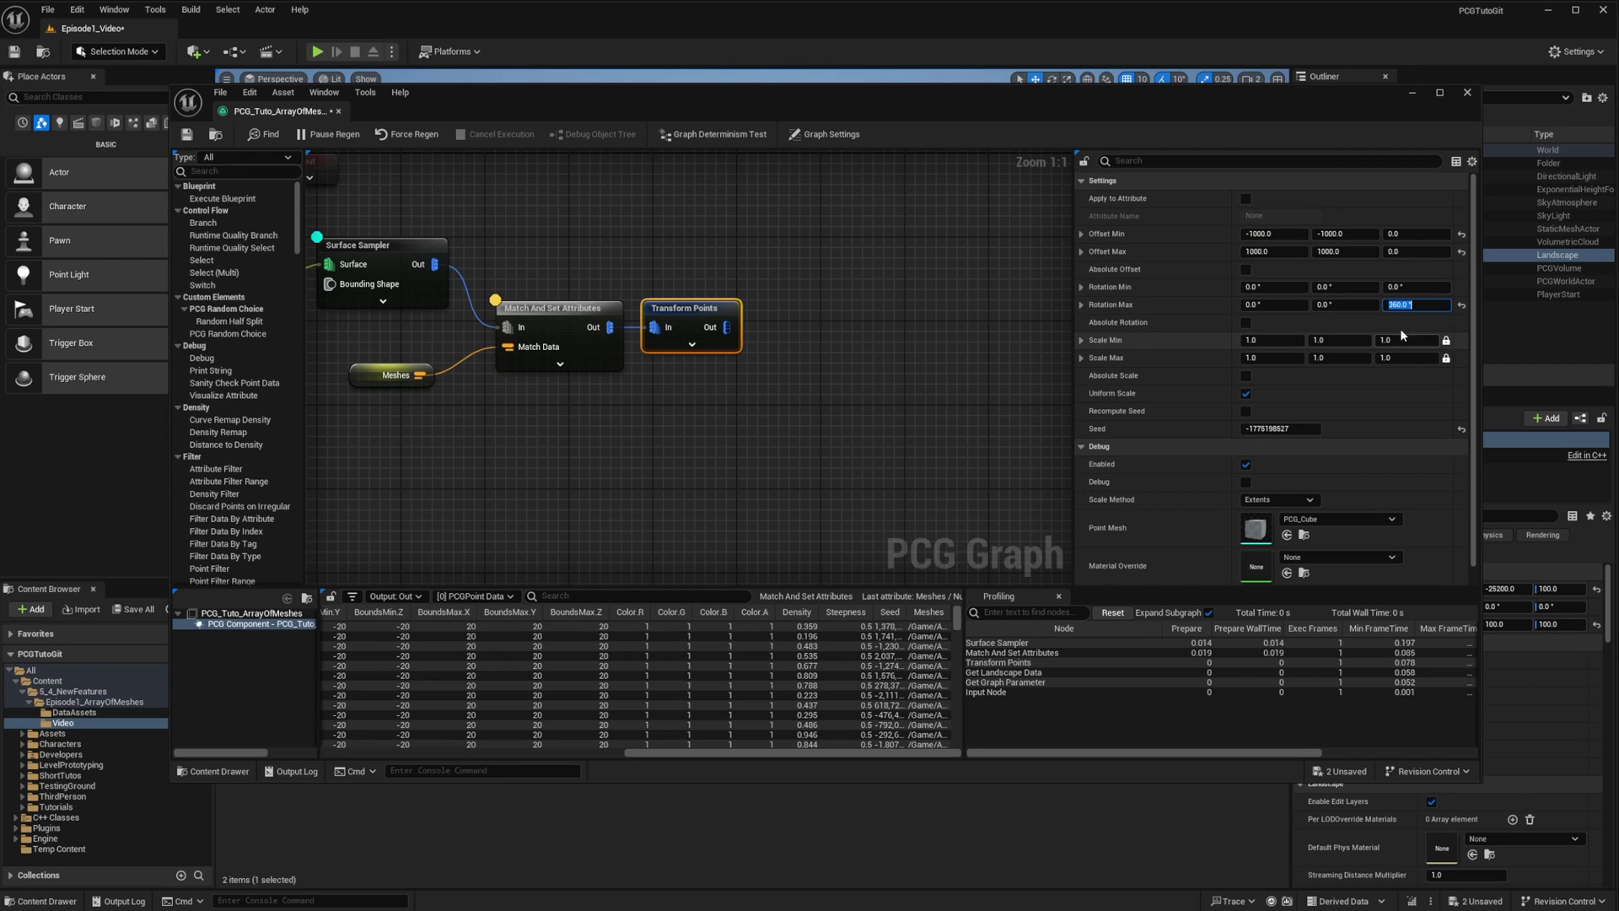
click(556, 308)
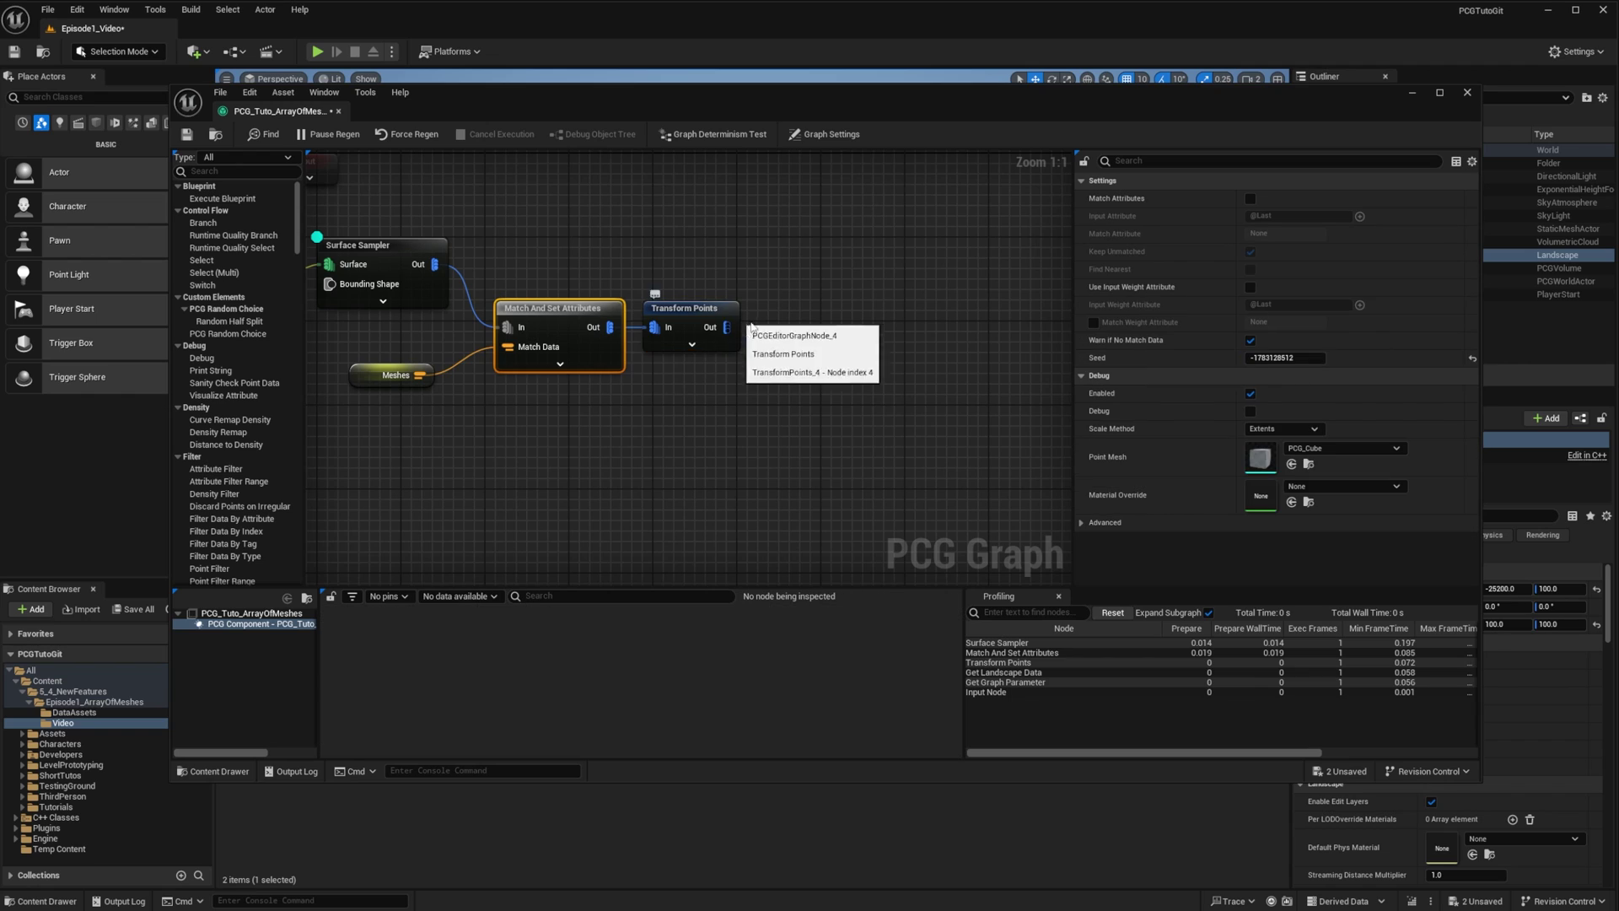
- Add a Self Pruning node connected to the Transform Points output
drag(726, 327, 765, 332)
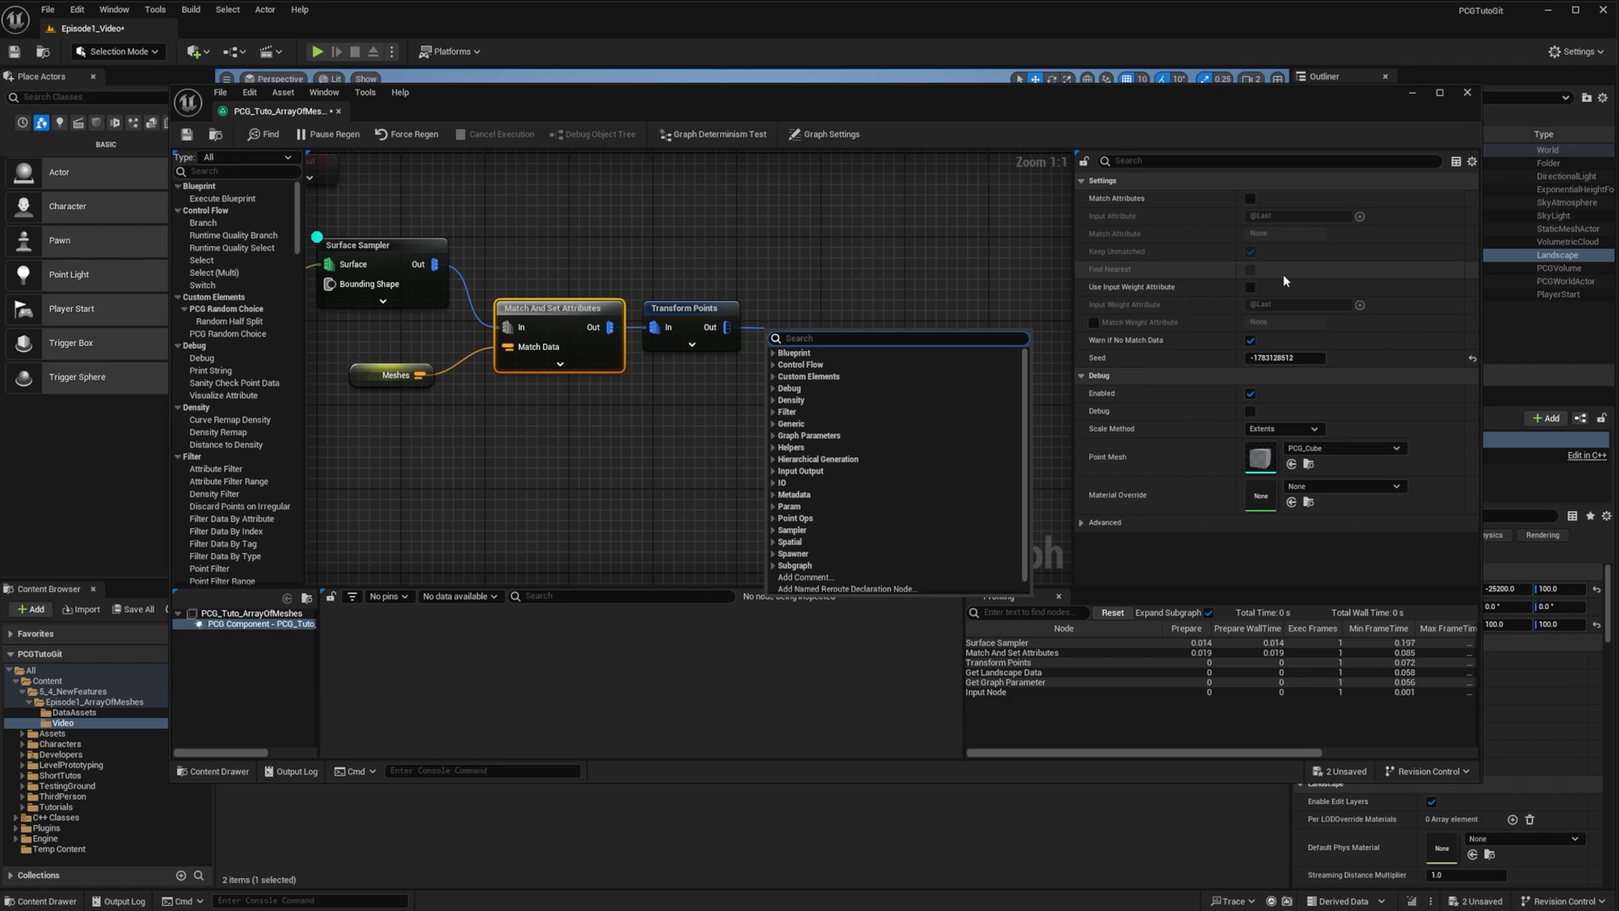
text(self pruning)
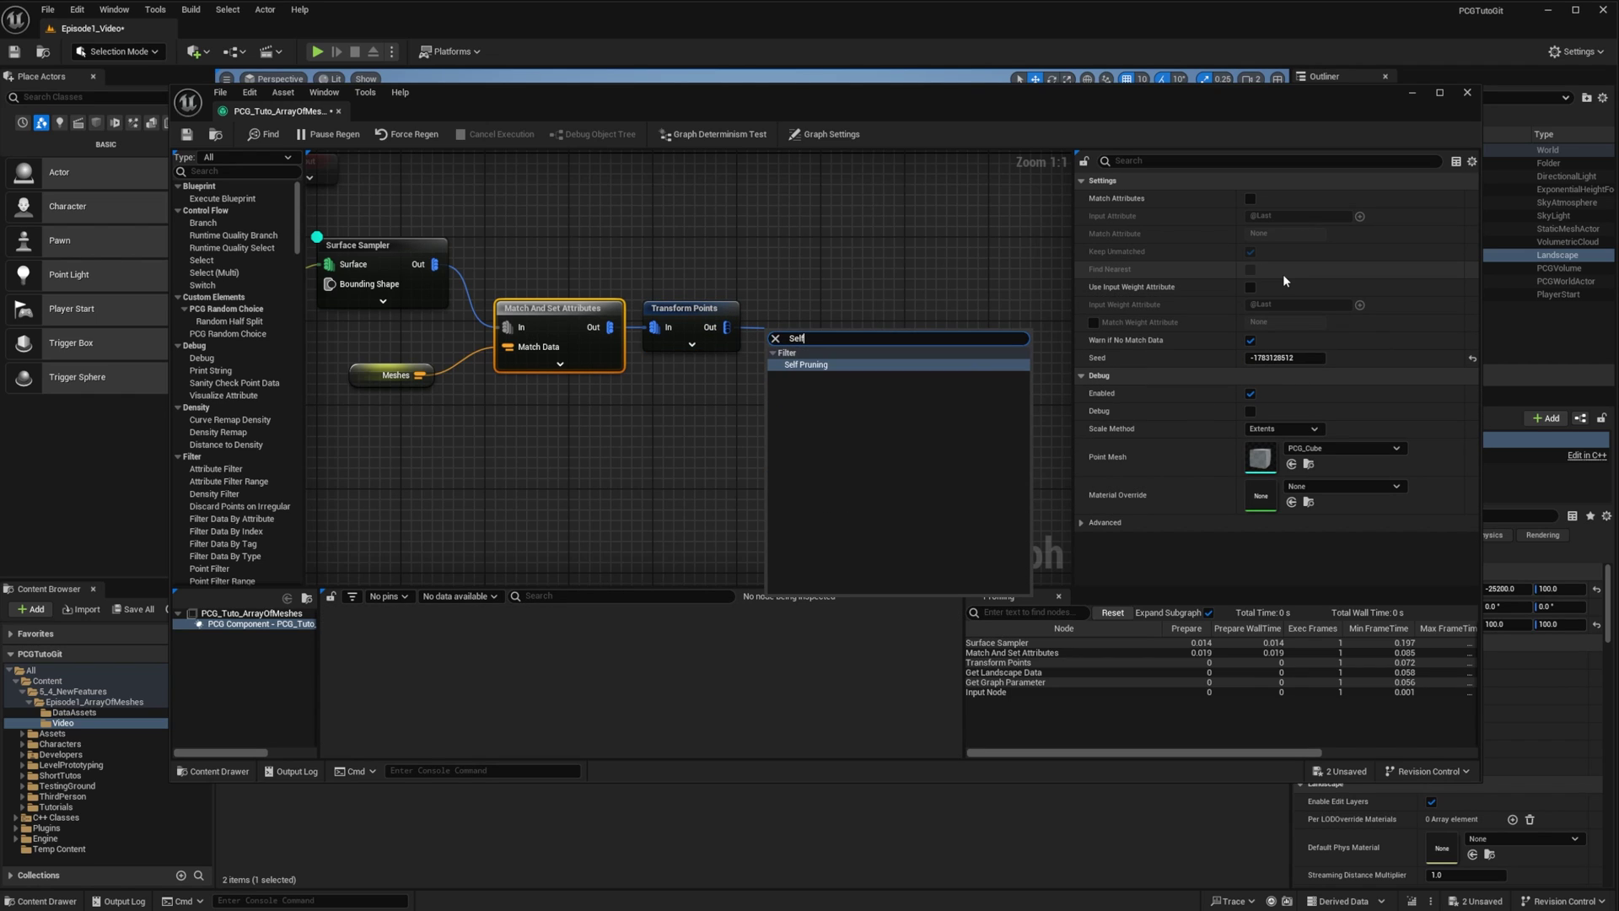
key(Return)
- Add a Static Mesh Spawner node fed by the Self Pruning output and align it with the node row
drag(809, 338, 857, 333)
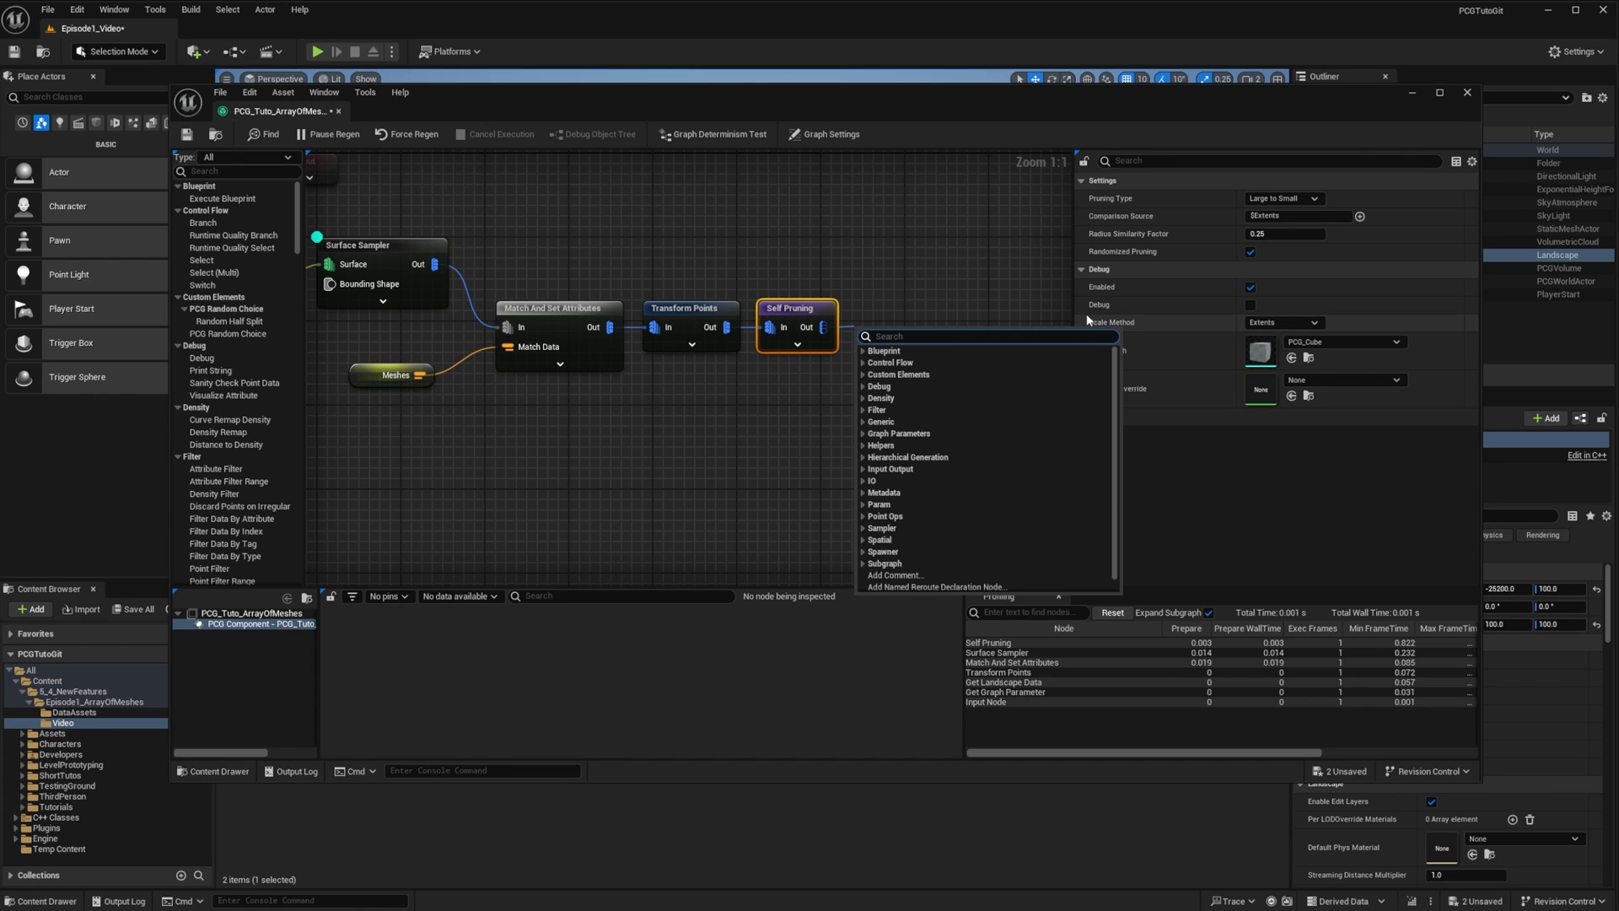
text(Static)
key(Return)
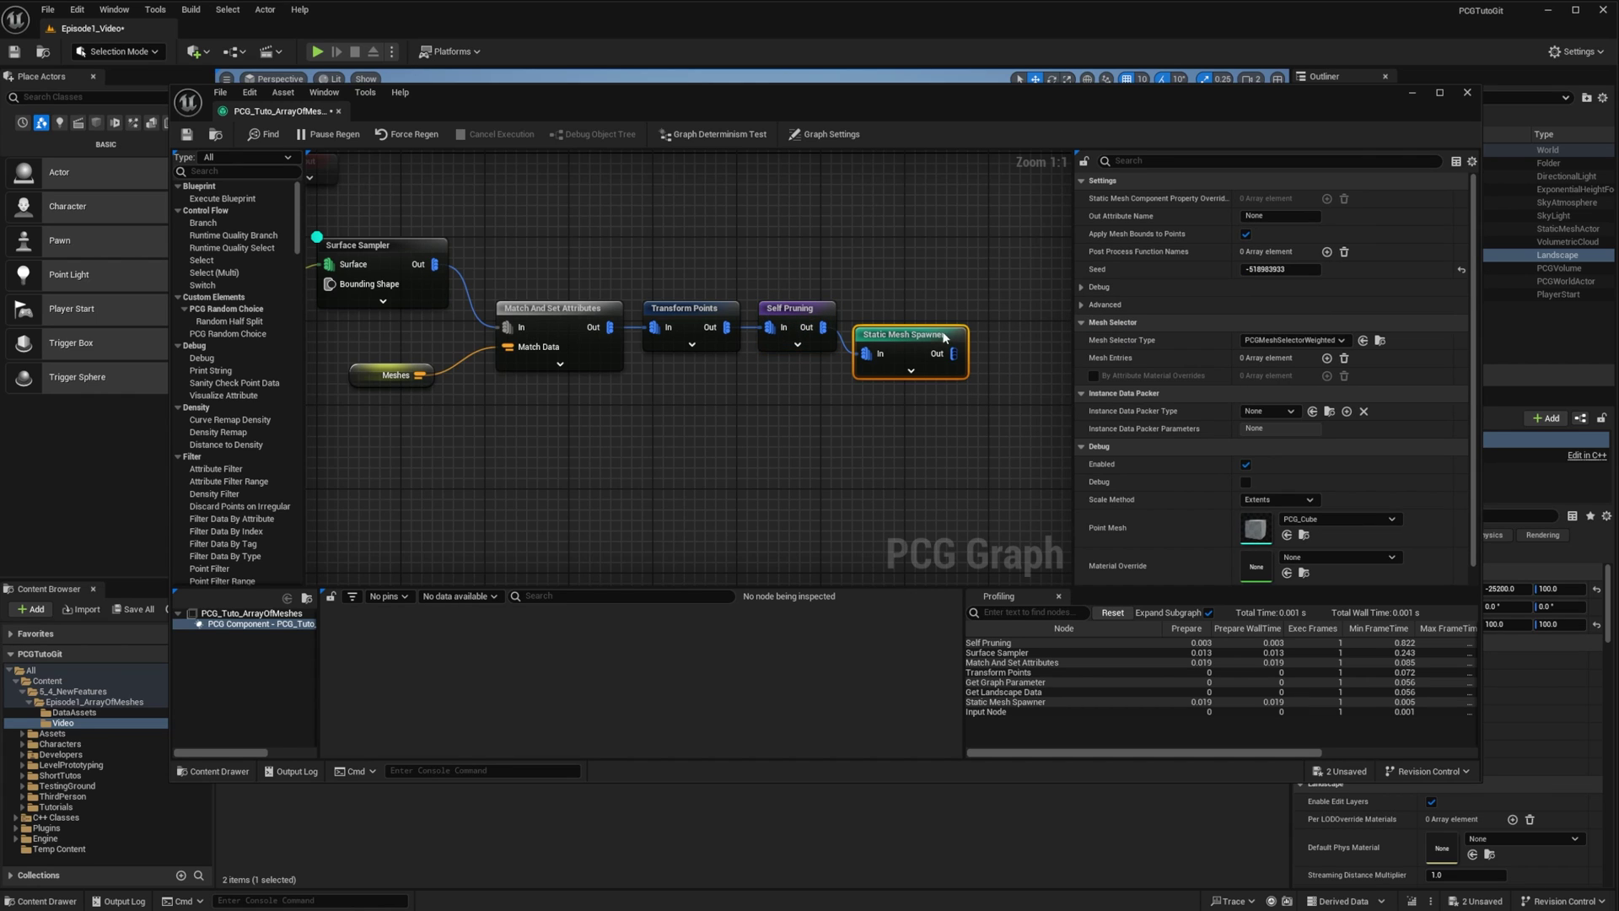
drag(945, 337, 943, 310)
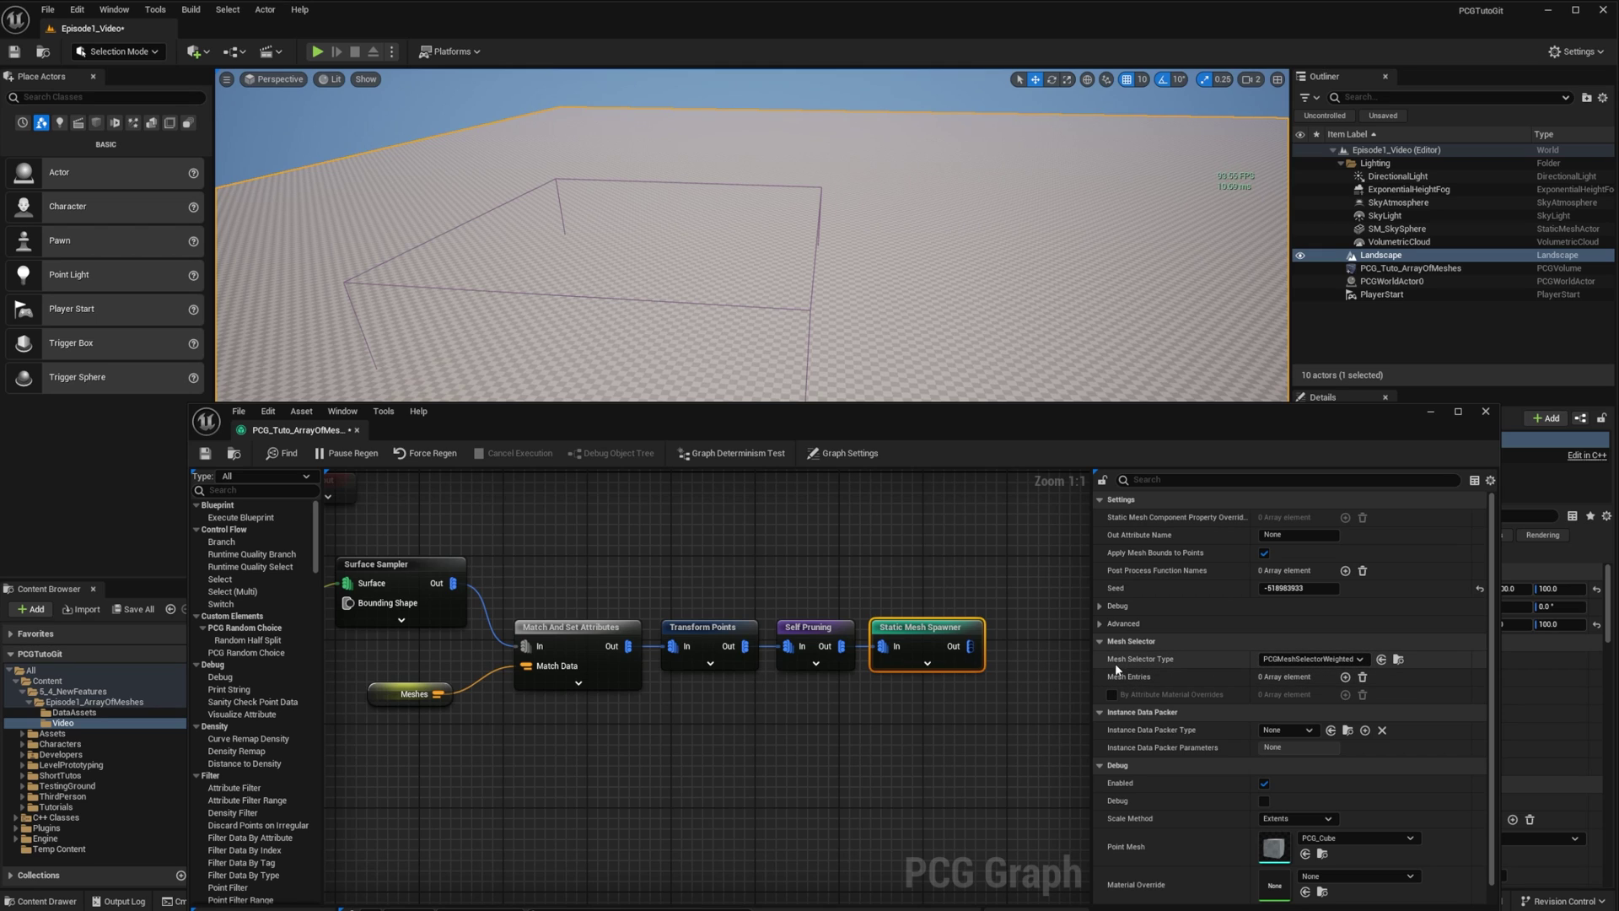
- Set the Static Mesh Spawner's mesh selector type to PCGMeshSelectorByAttribute with Meshes as the attribute name
click(1303, 658)
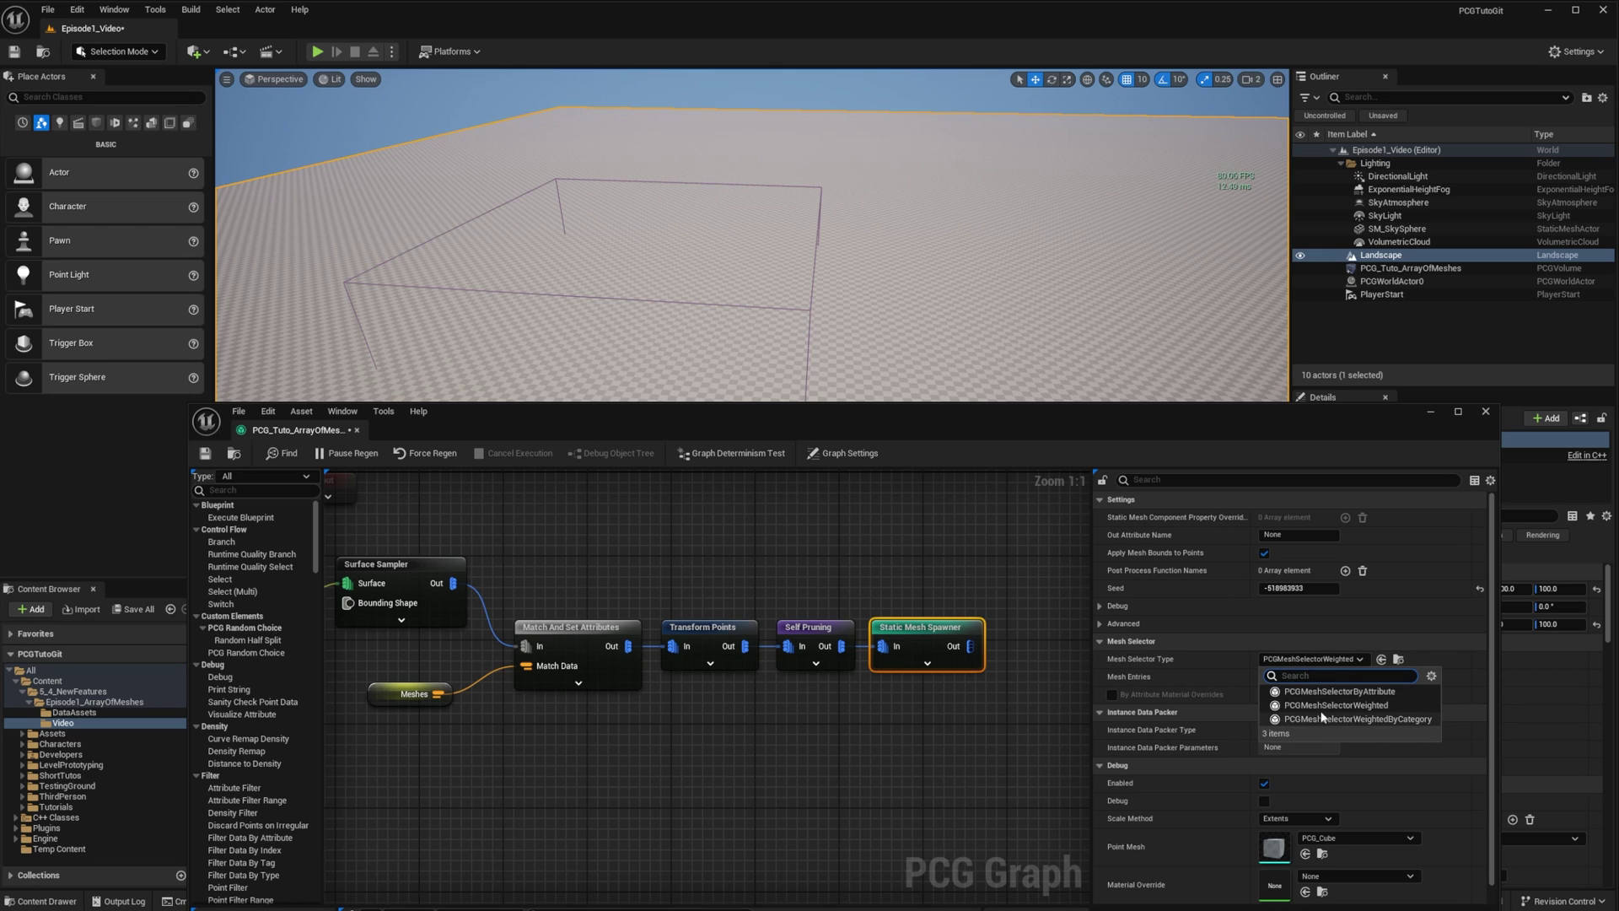
click(1360, 690)
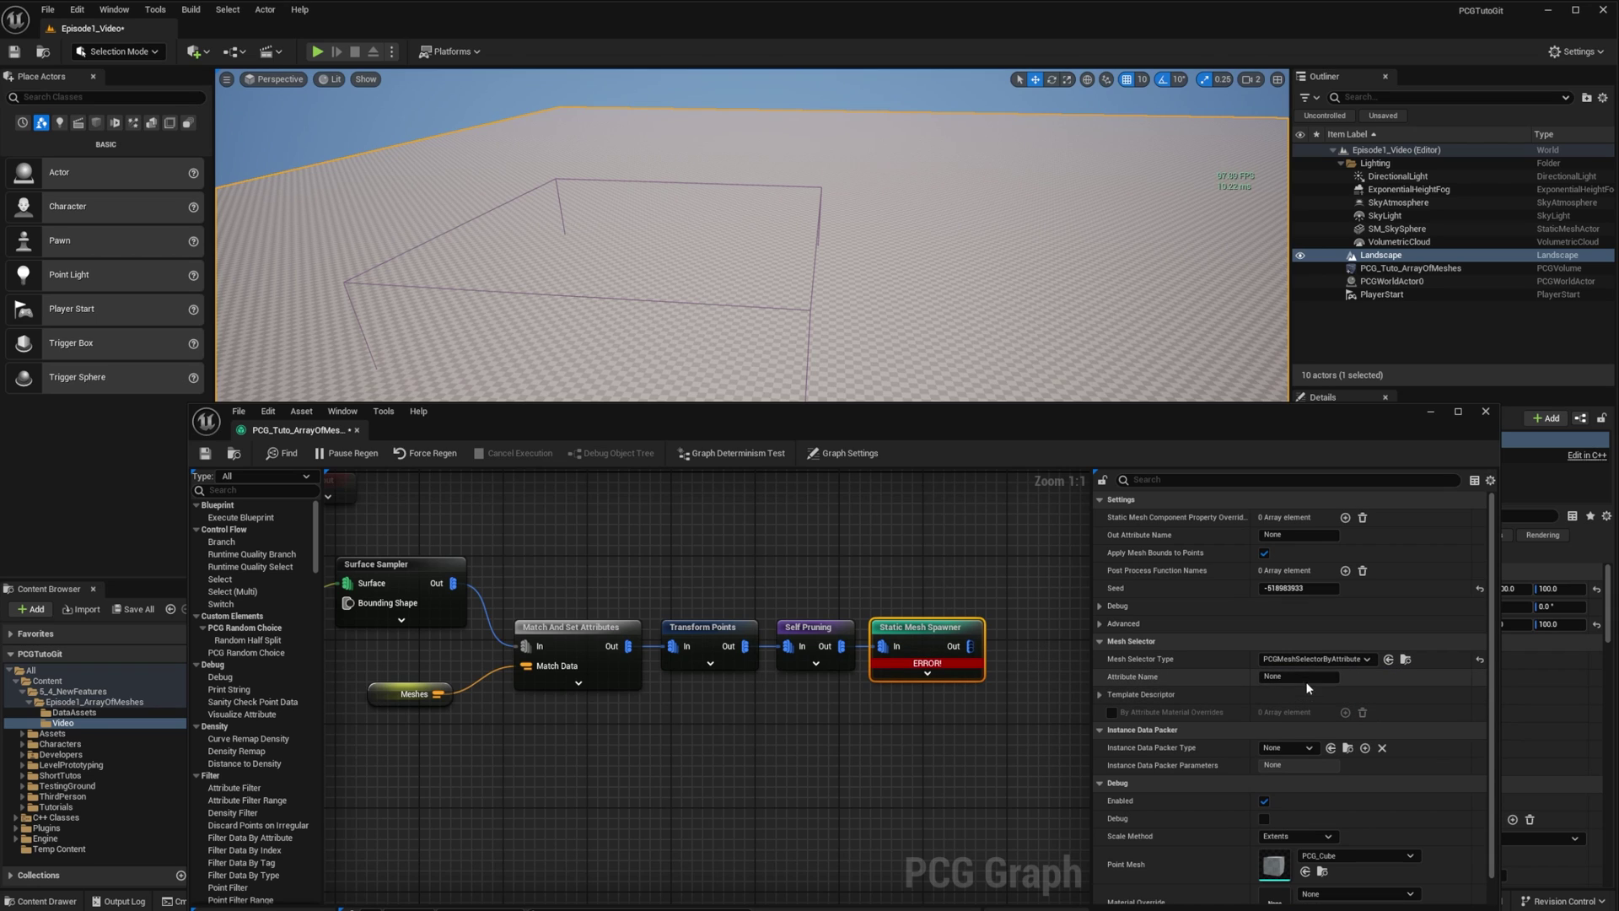
text(Meshes)
key(Return)
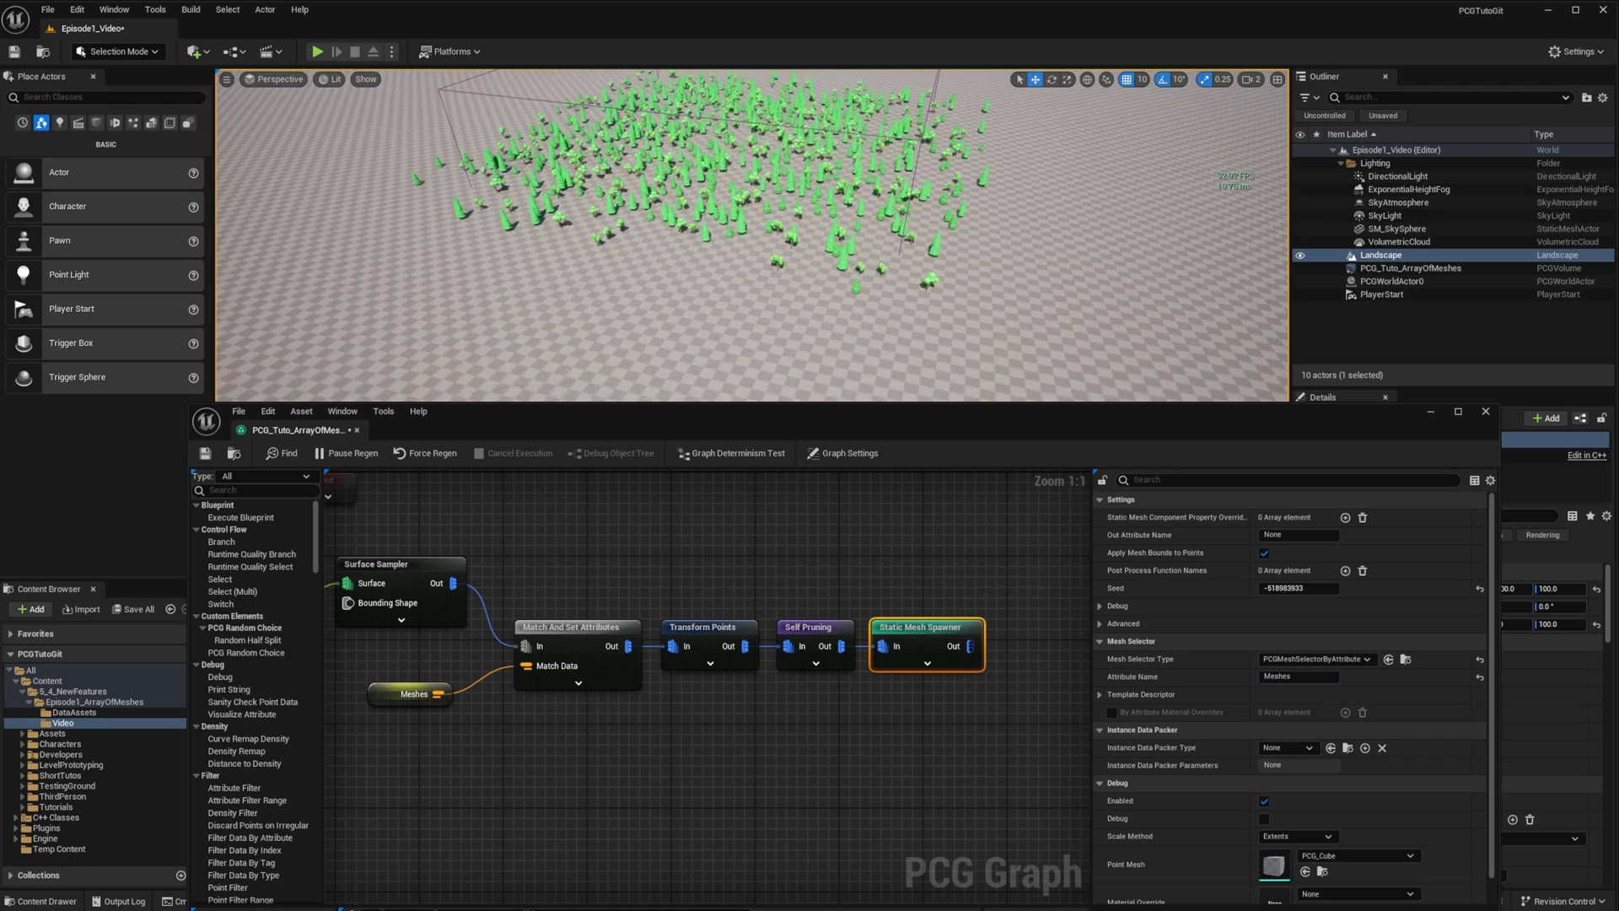
- Save the PCG graph and minimize its editor window
mouse_move(905, 222)
right_down()
mouse_move(881, 222)
mouse_move(881, 253)
mouse_move(905, 253)
right_up()
key(ctrl+s)
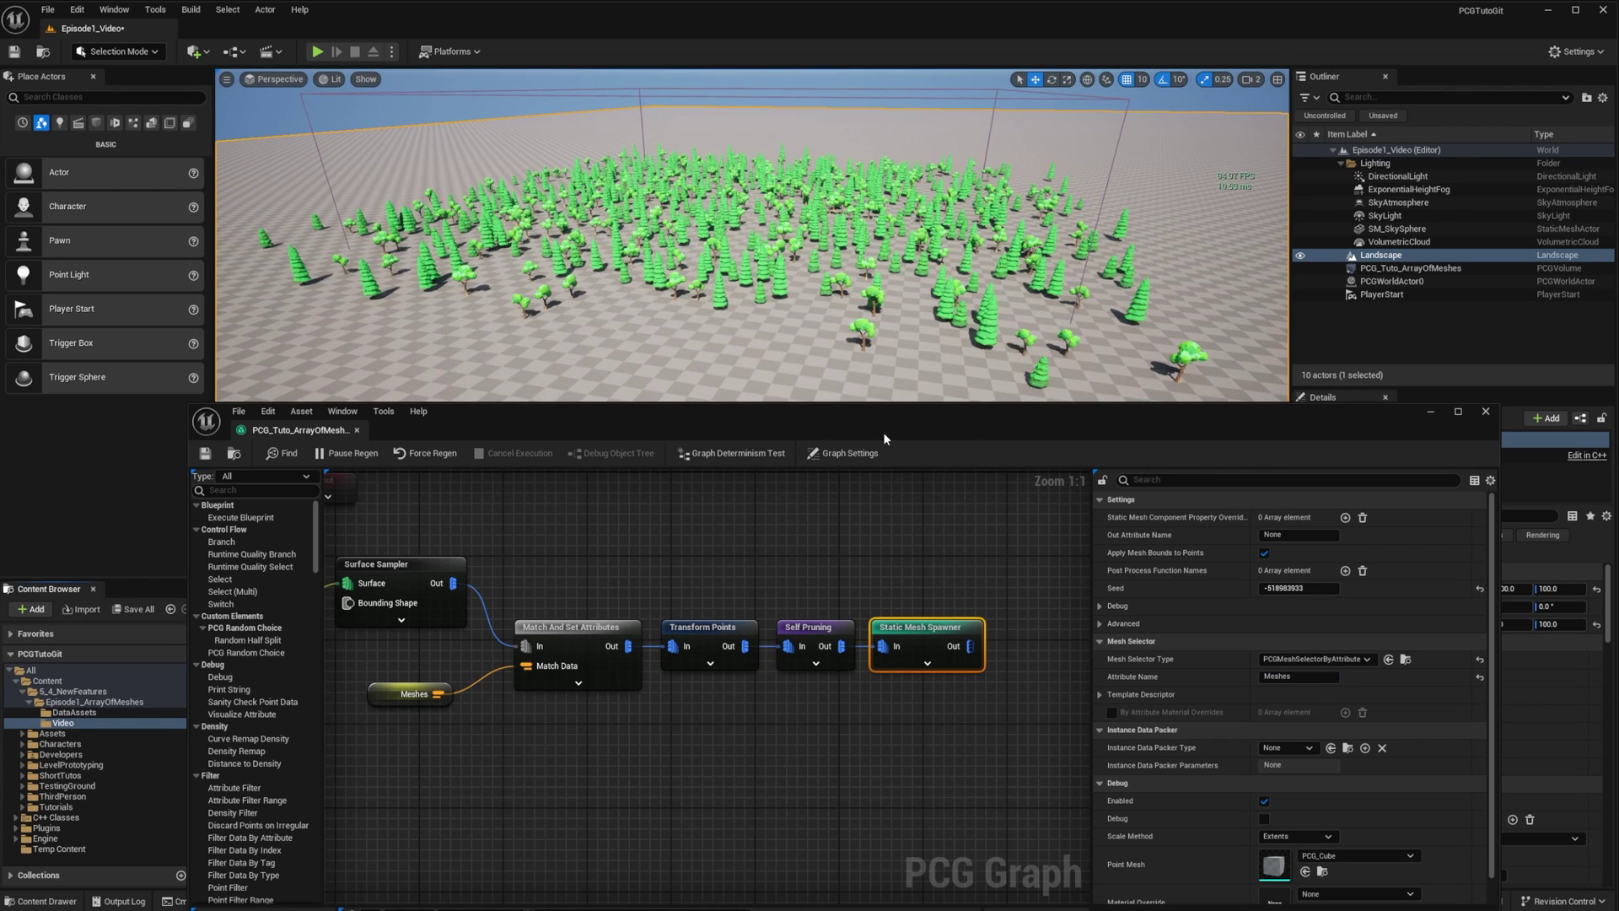
click(1429, 413)
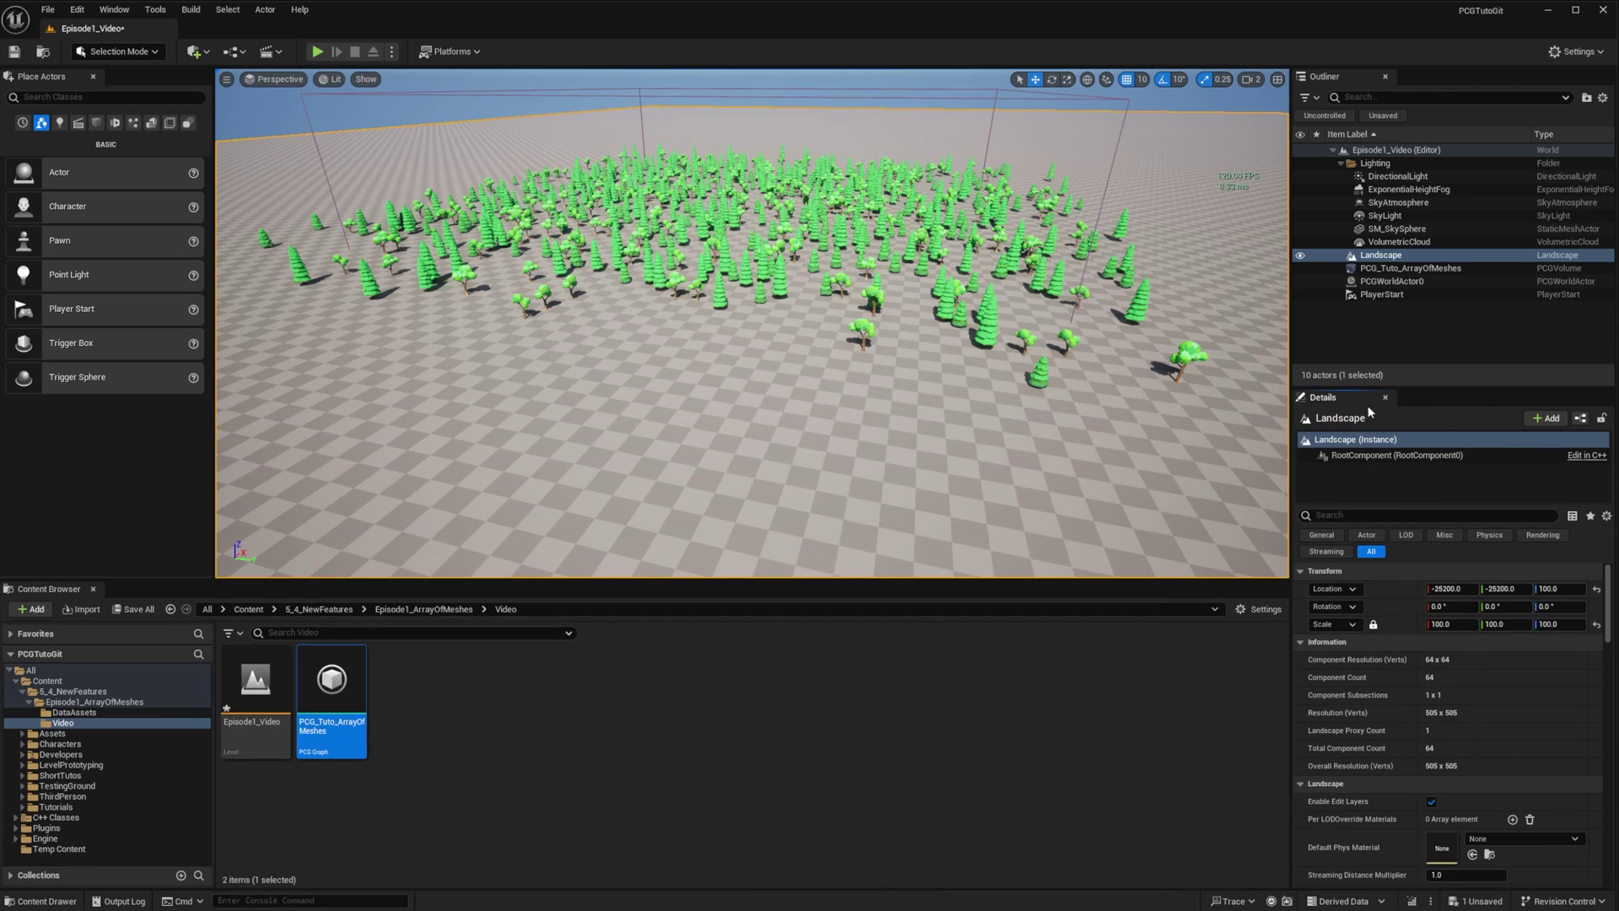
- Enable the Meshes parameter override on the PCG component of the PCG_Tuto_ArrayOfMeshes volume
click(1410, 268)
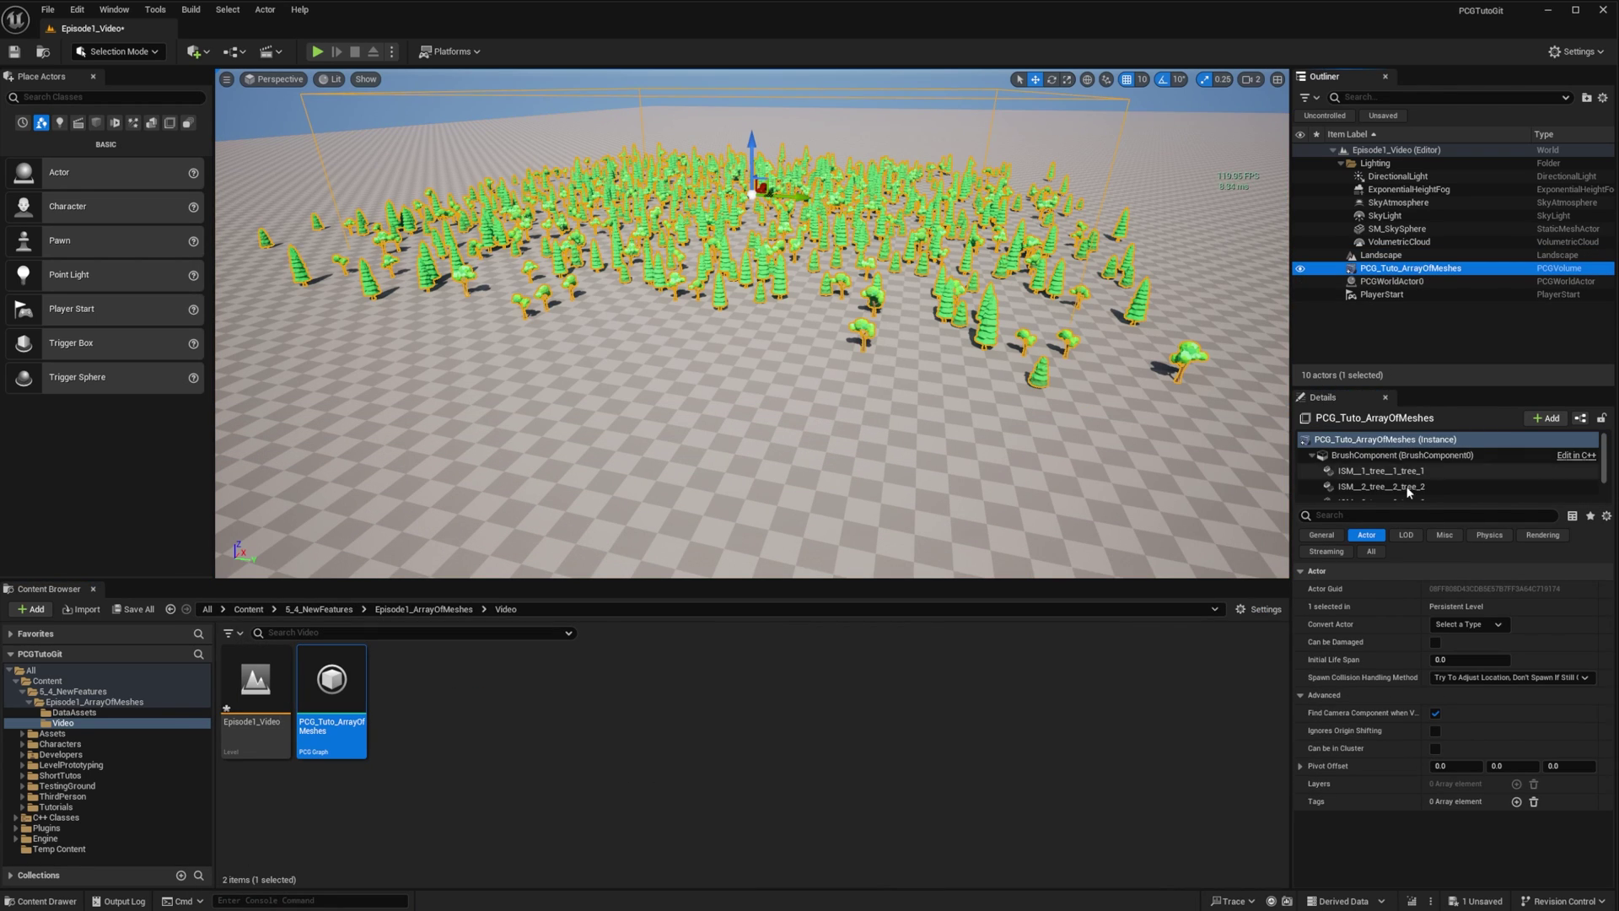
click(1383, 492)
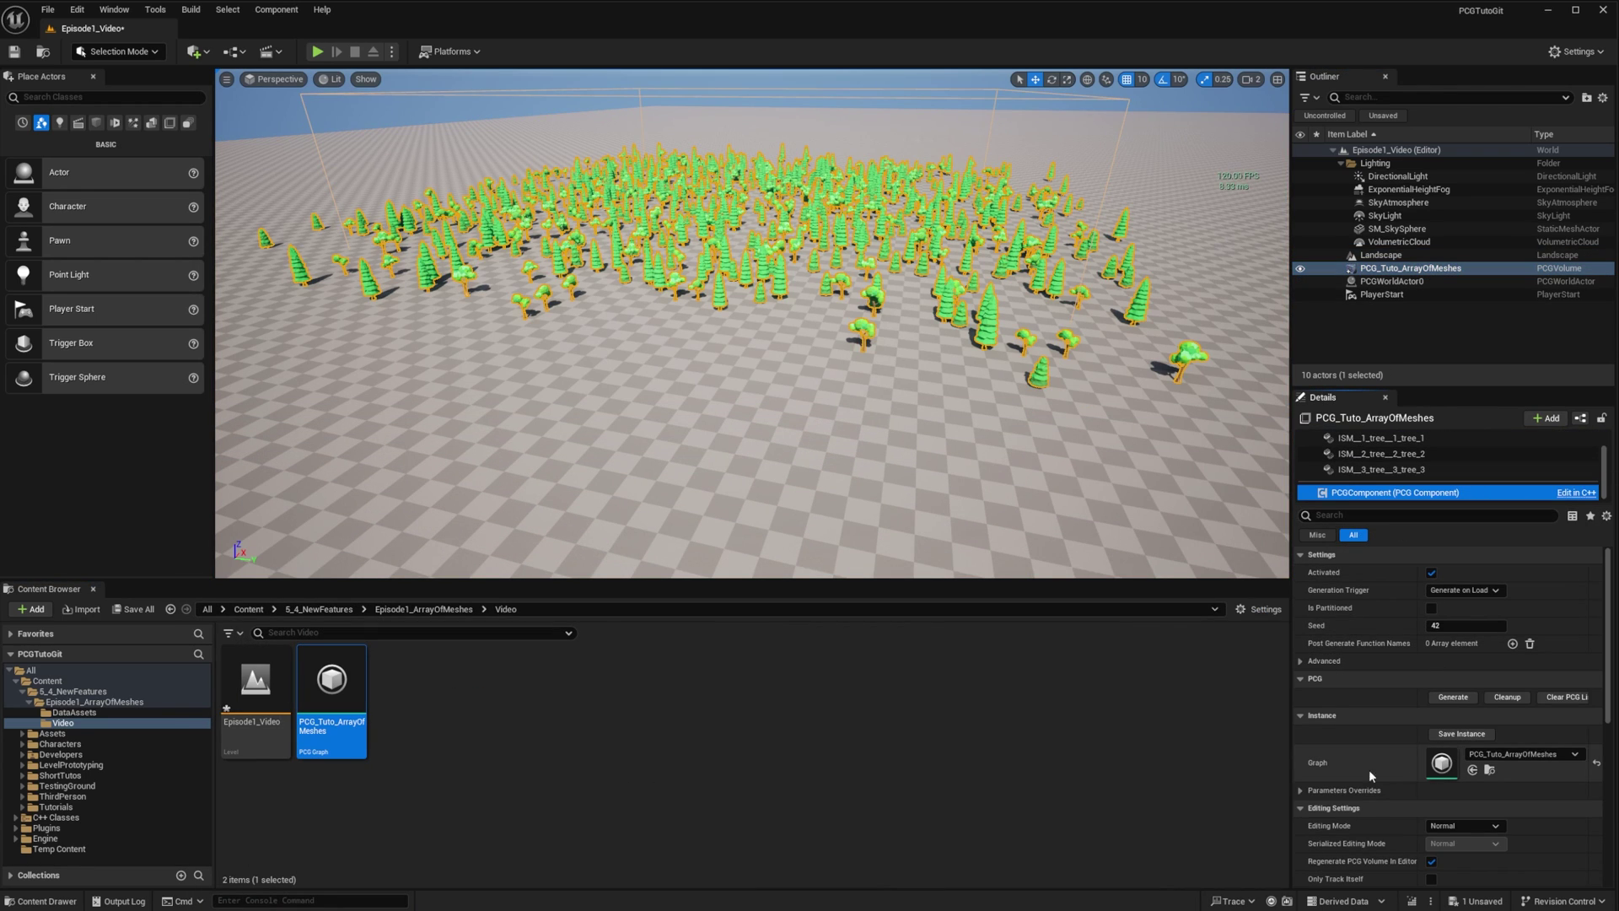
click(1301, 790)
scroll(1383, 723, down, 1)
click(1312, 725)
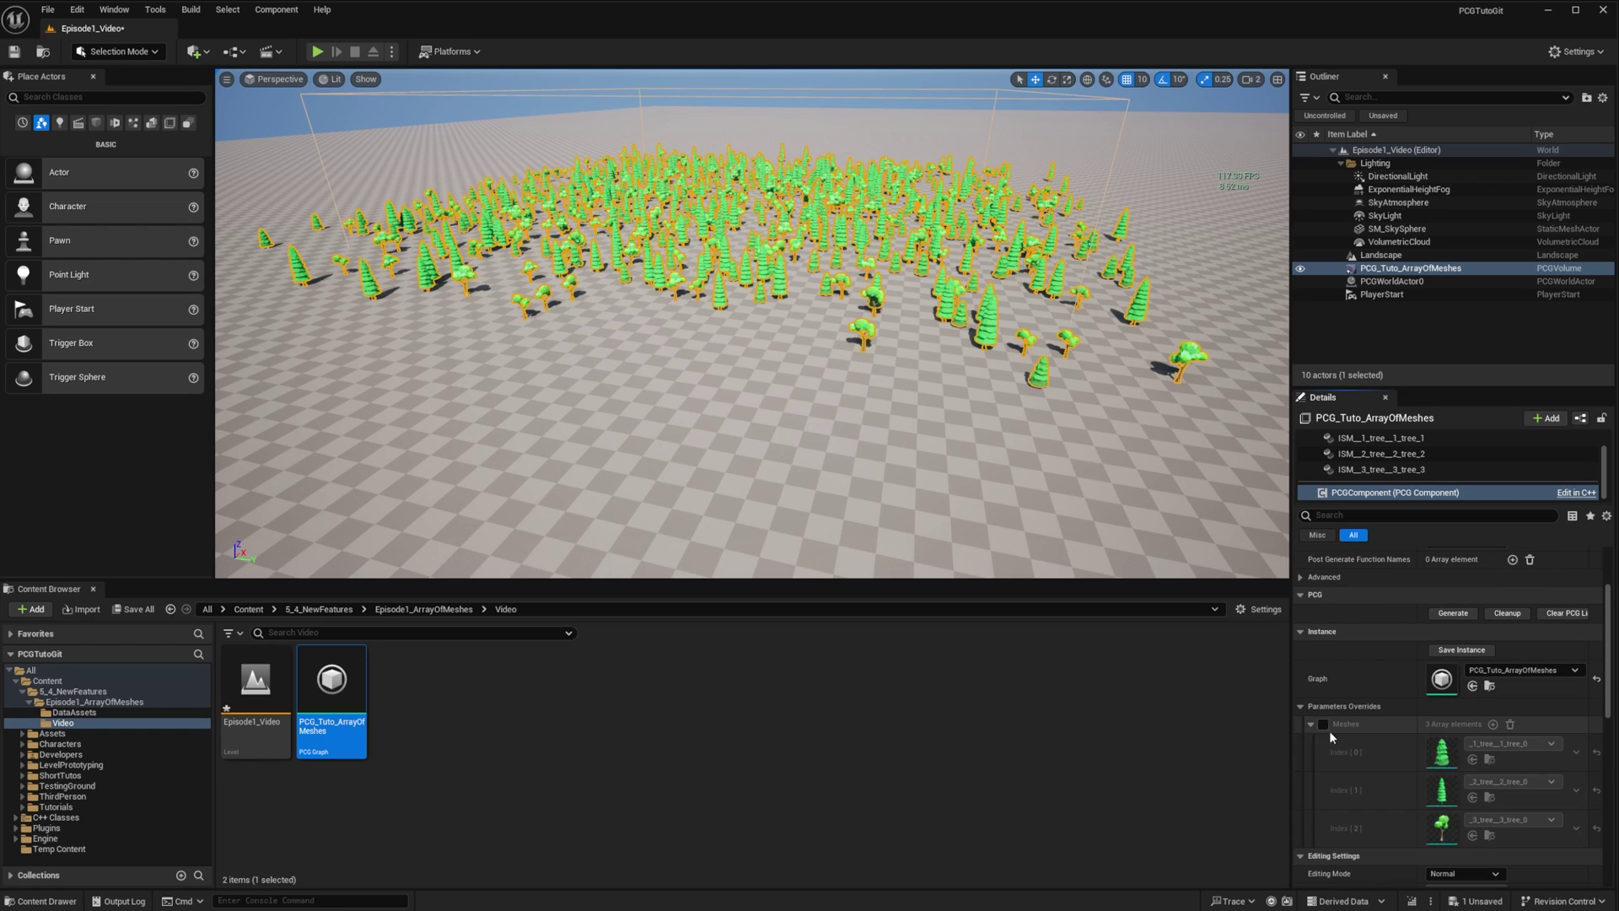
click(1323, 724)
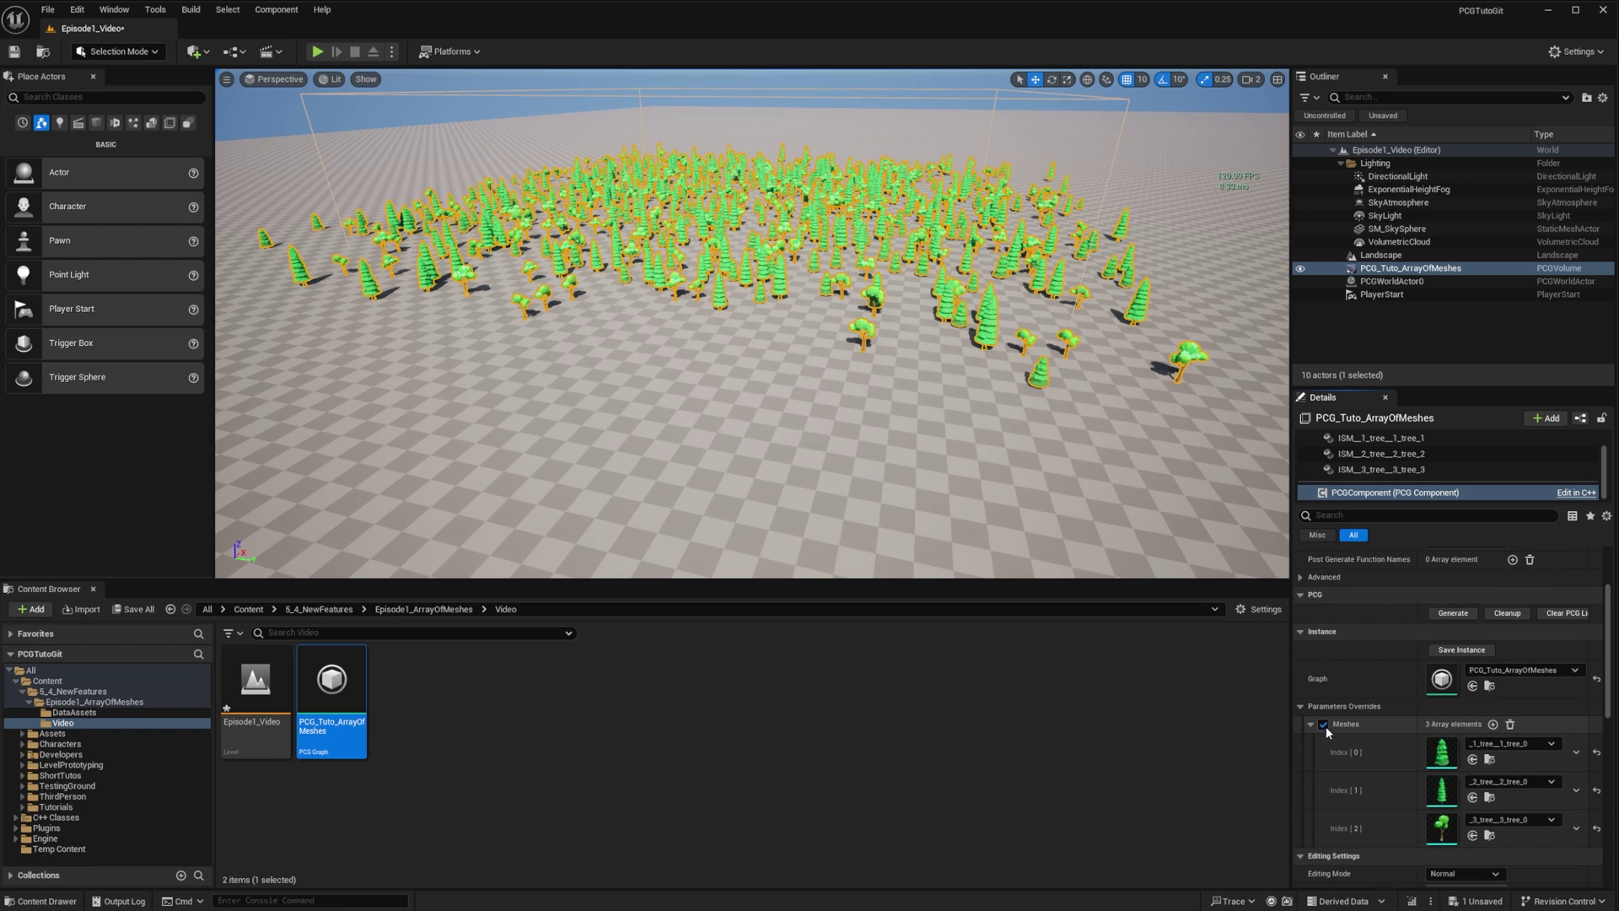
- Add a fourth element to the overridden Meshes array, assign _10_tree__10_tree_0 to it, and view the spawned trees up close
click(1493, 724)
scroll(1516, 837, down, 1)
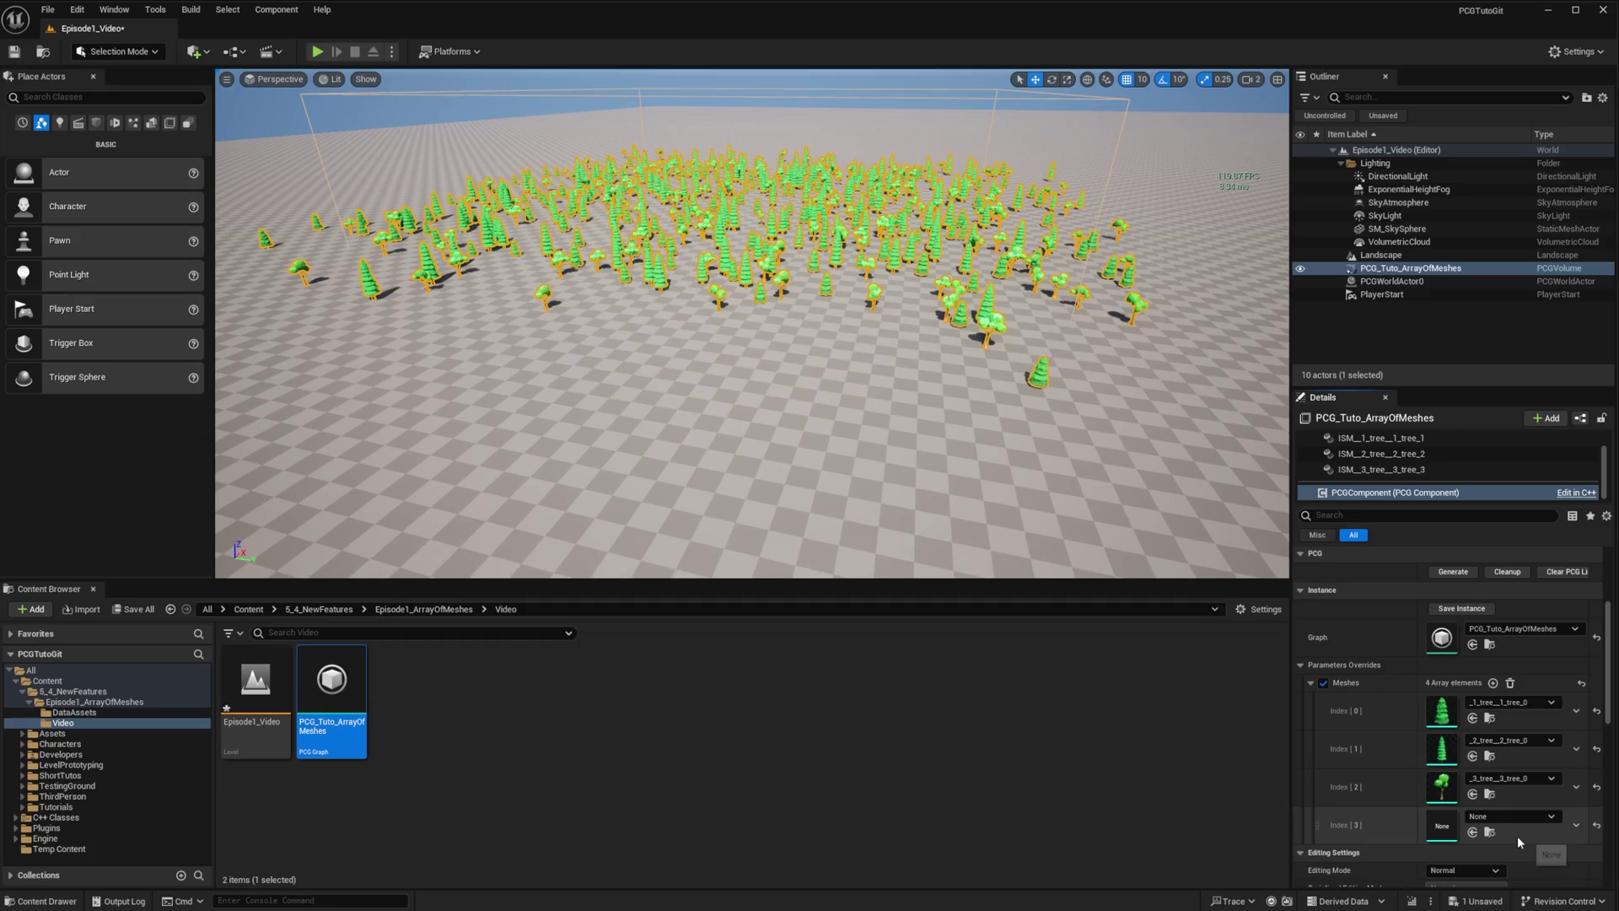
click(1511, 817)
scroll(1515, 740, down, 1)
click(1516, 741)
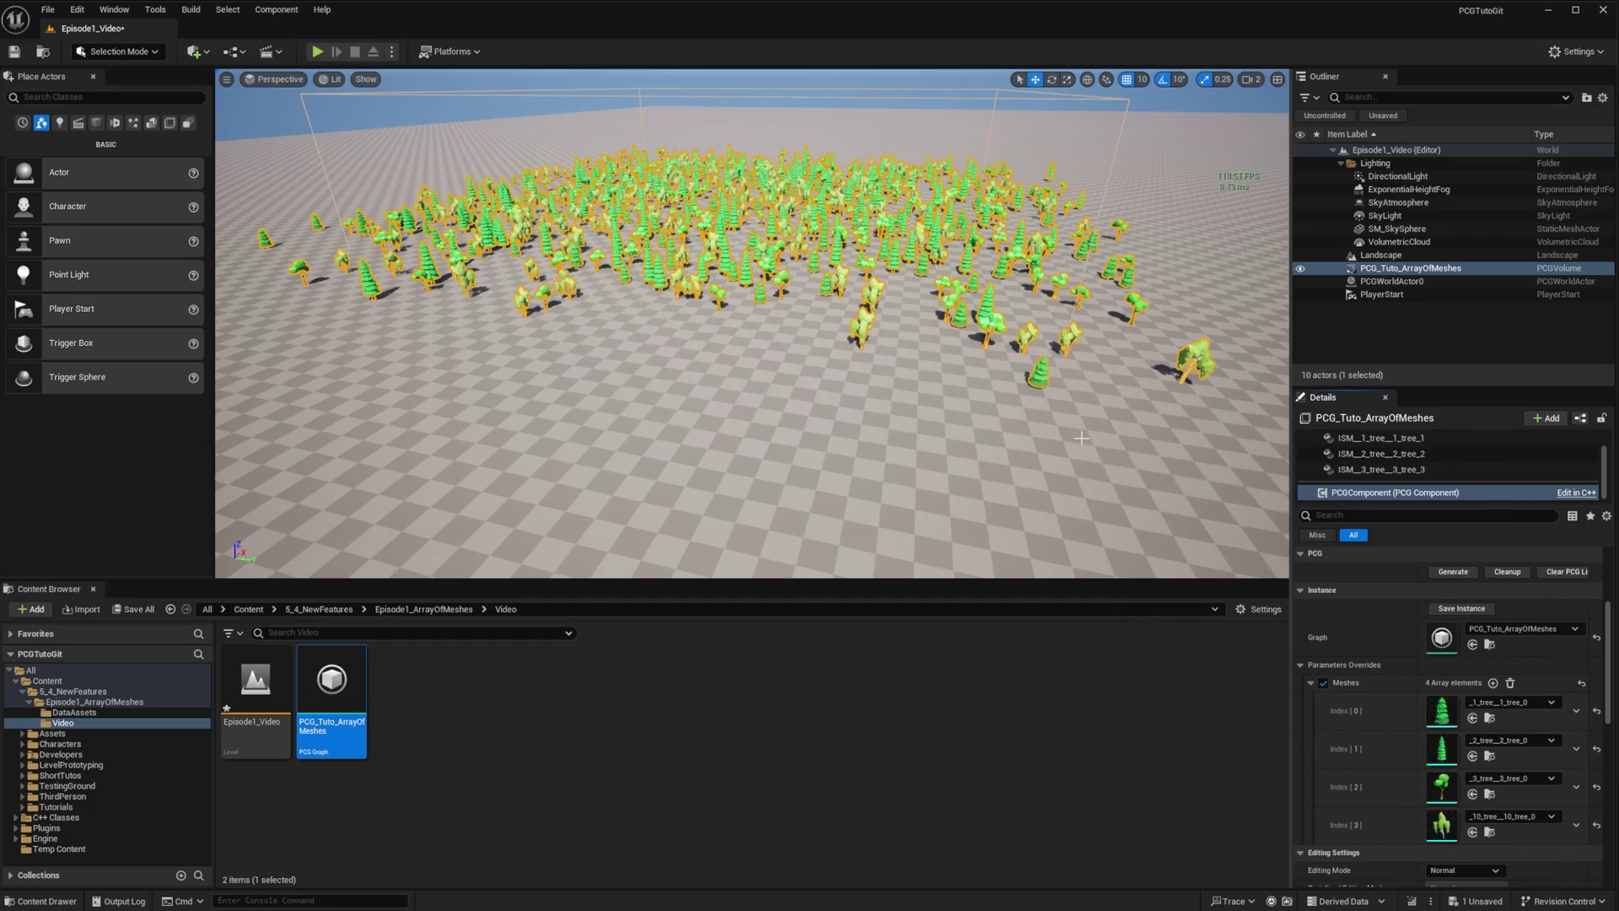
mouse_move(1074, 431)
right_down()
mouse_move(1106, 408)
mouse_move(1134, 447)
mouse_move(1090, 440)
right_up()
key(w)
key(s)
right_drag(750, 371, 750, 337)
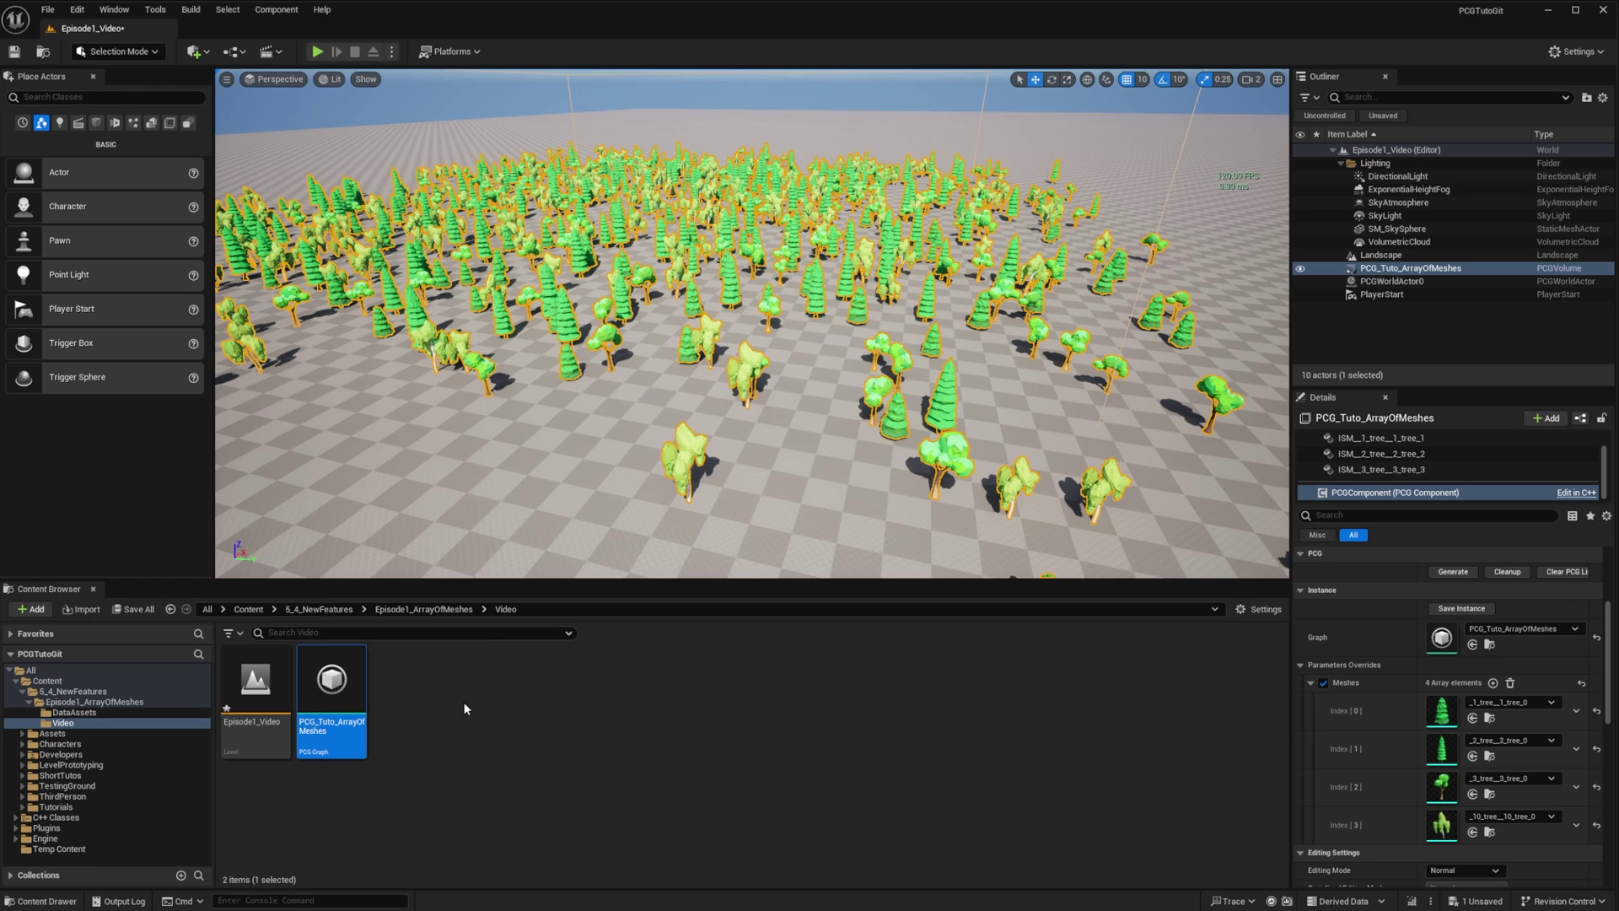
- Create an Actor Blueprint named BP_Tuto_ArrayOfMeshes in the Video folder and open it
right_click(443, 701)
click(573, 305)
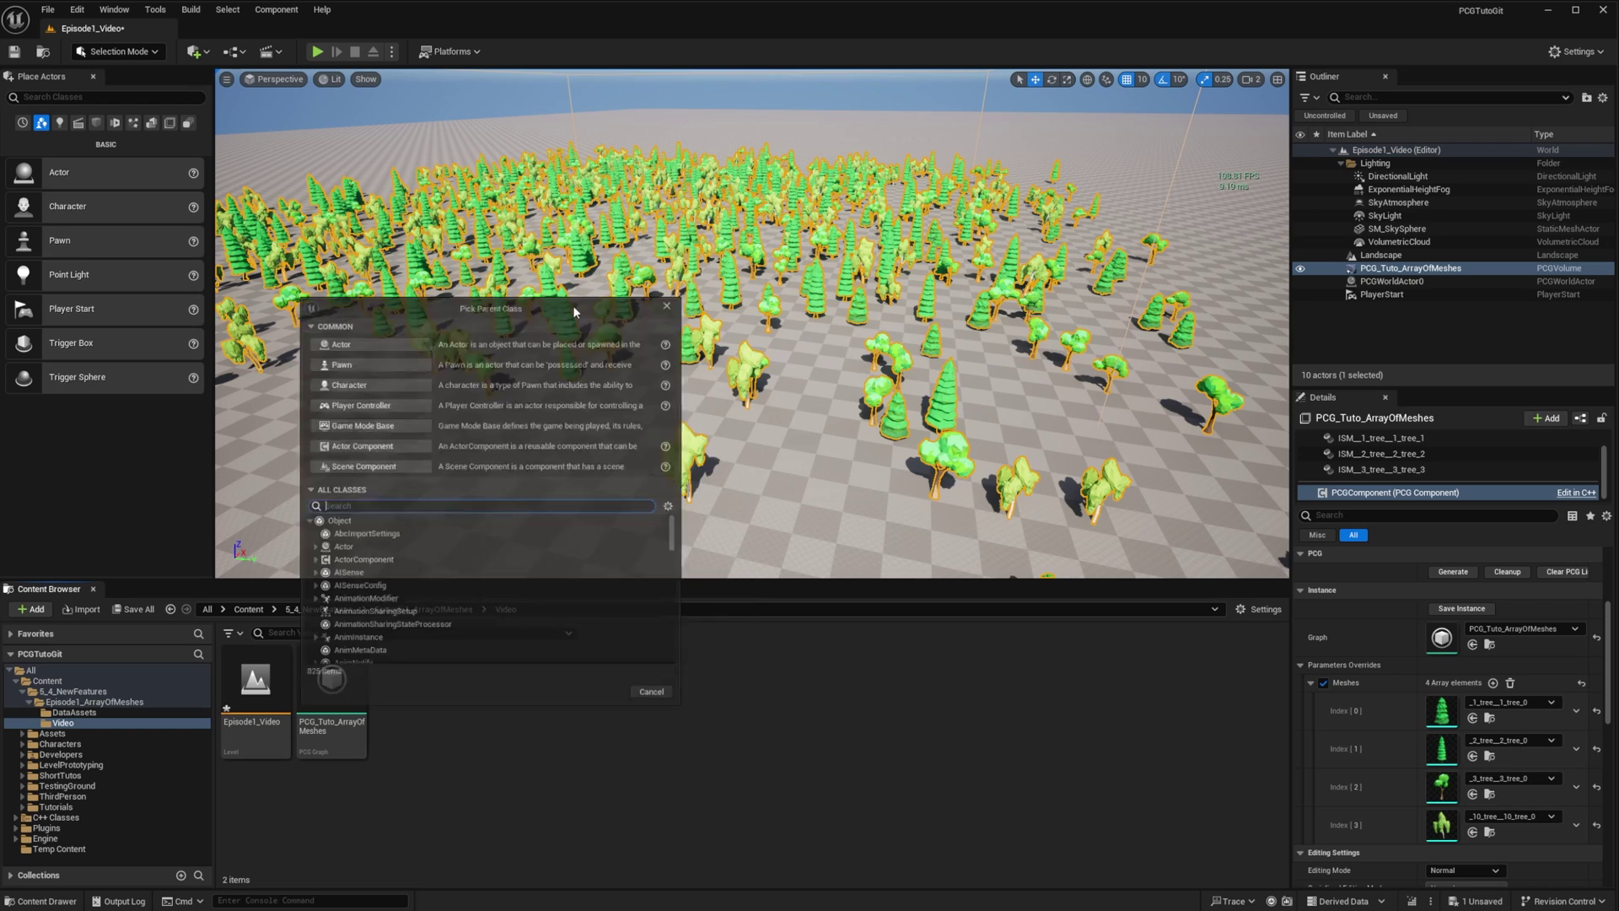
click(337, 345)
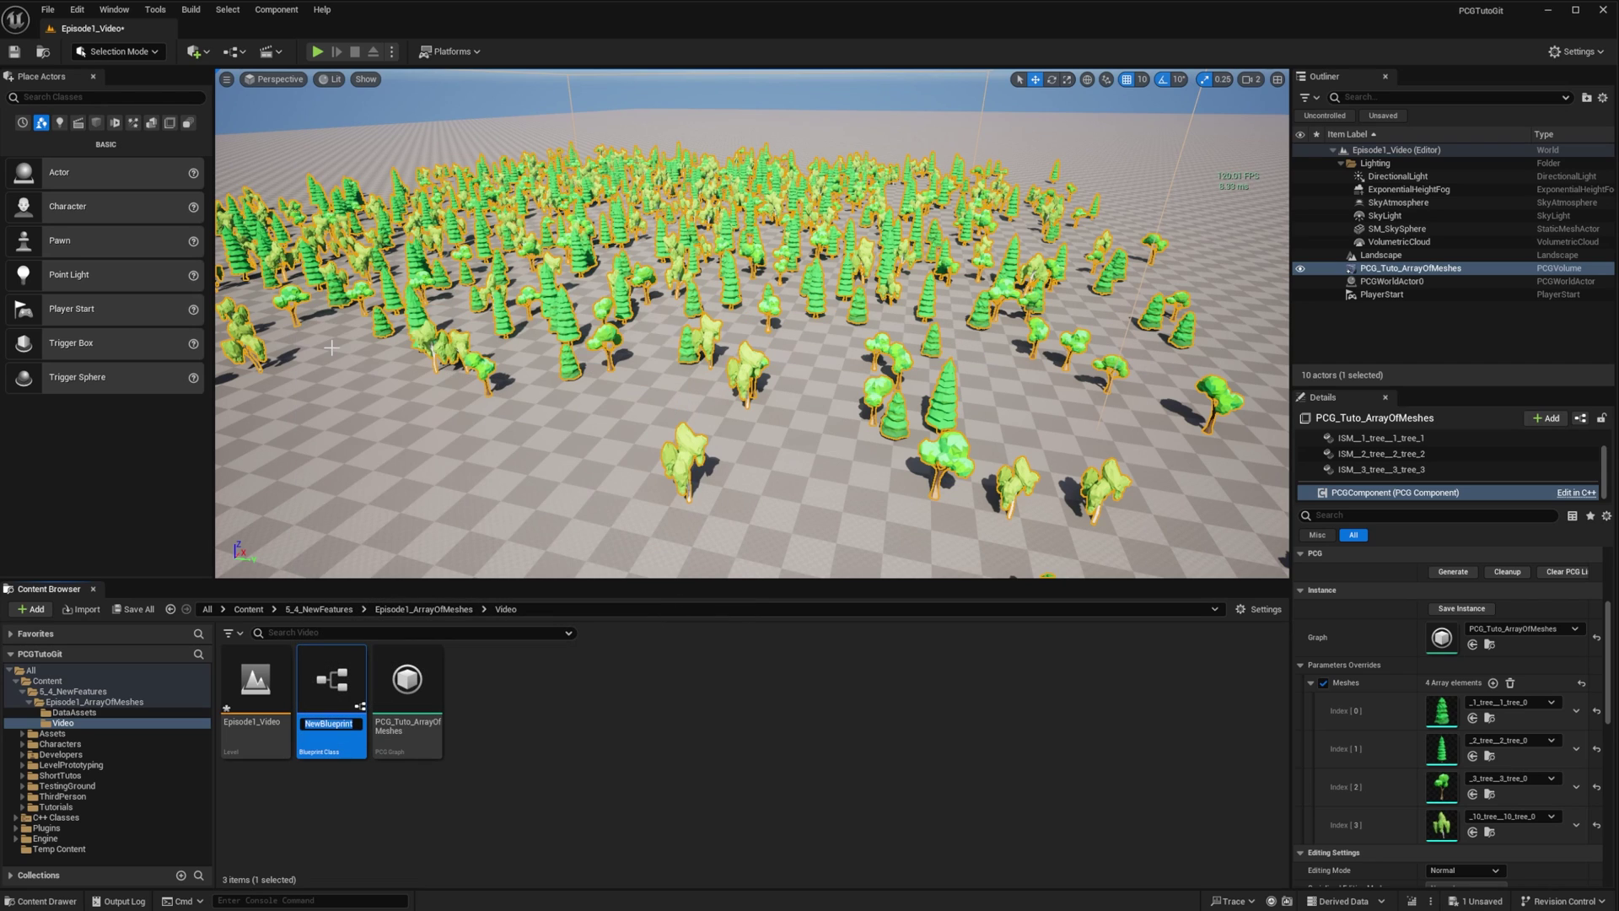
text(BP_Tuto_ArayrayOfMeshes)
key(Return)
key(Return)
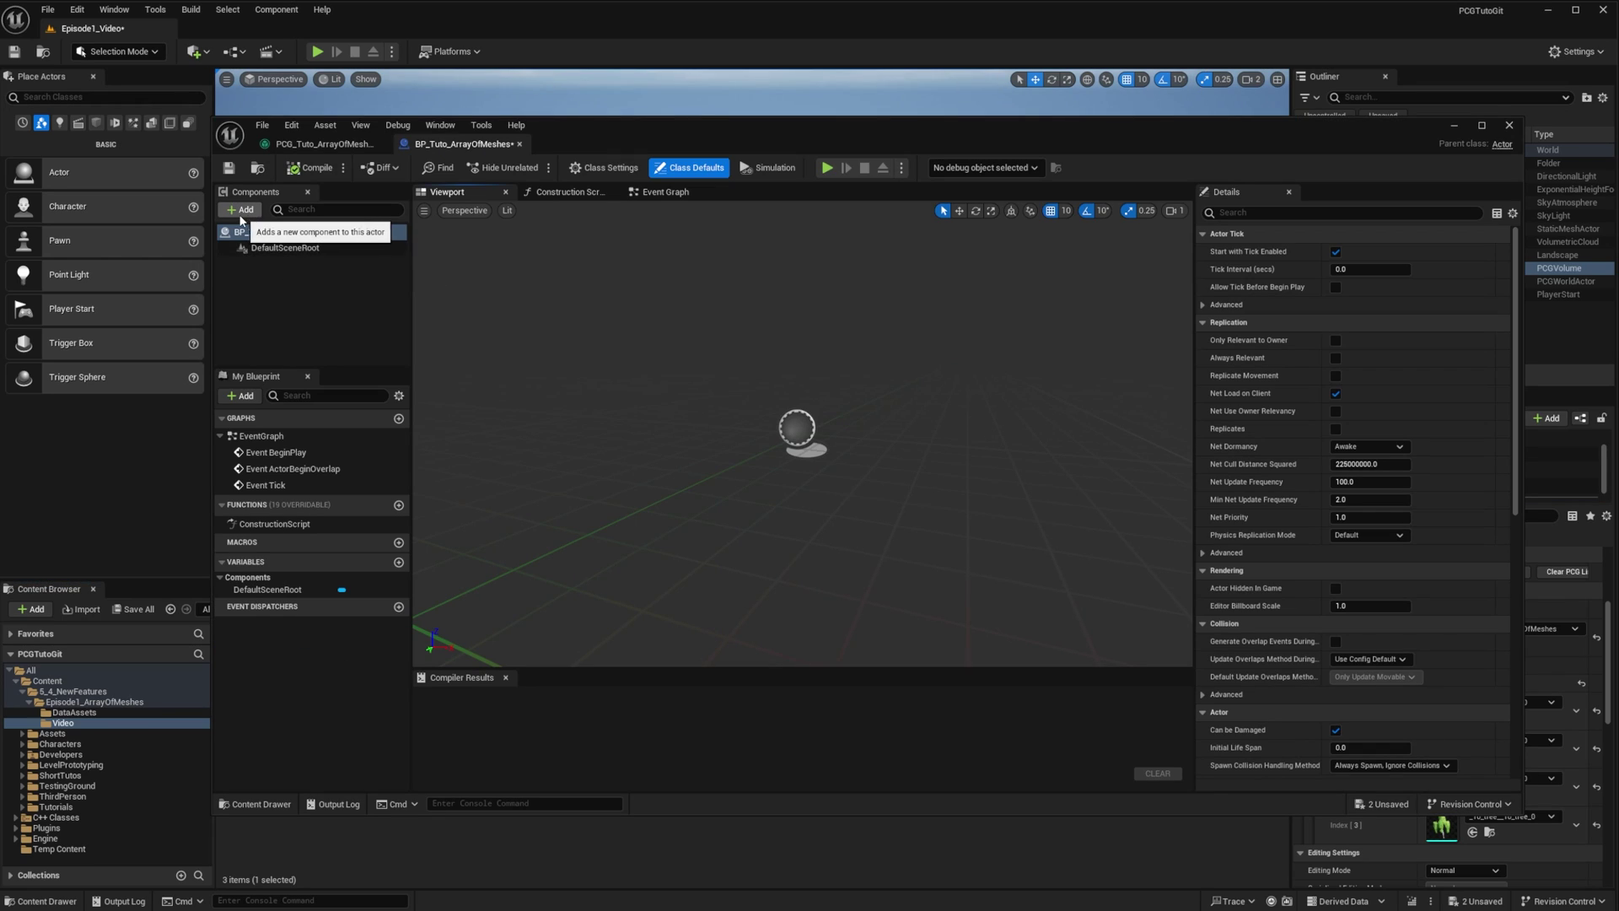
- Add a Box Collision component under the Blueprint's DefaultSceneRoot
click(240, 215)
text(Box)
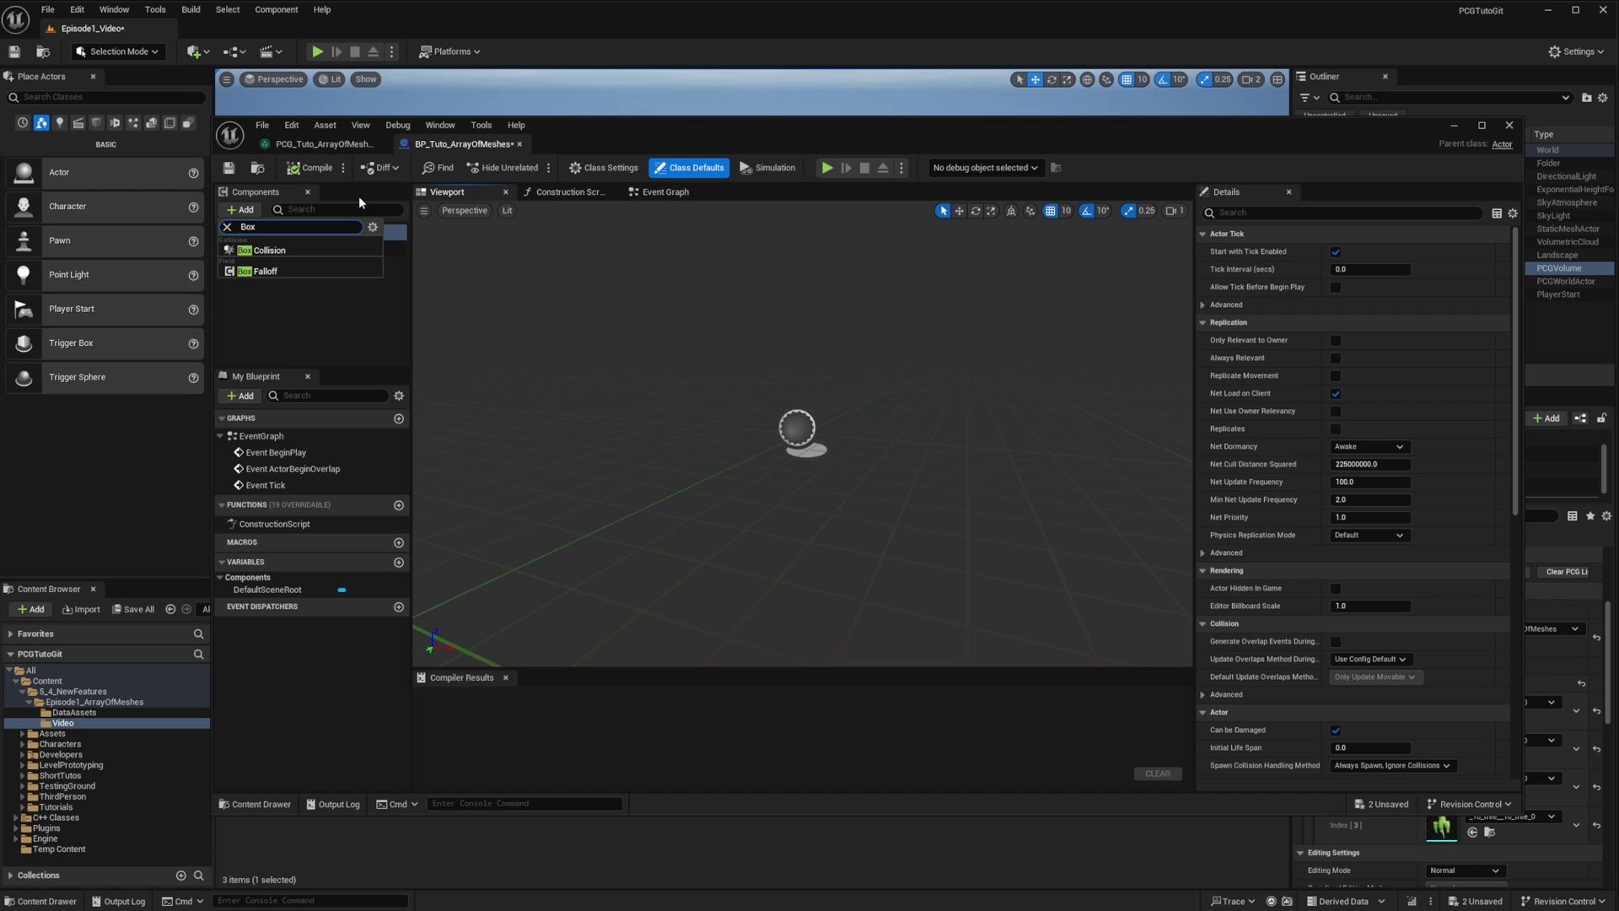
click(295, 251)
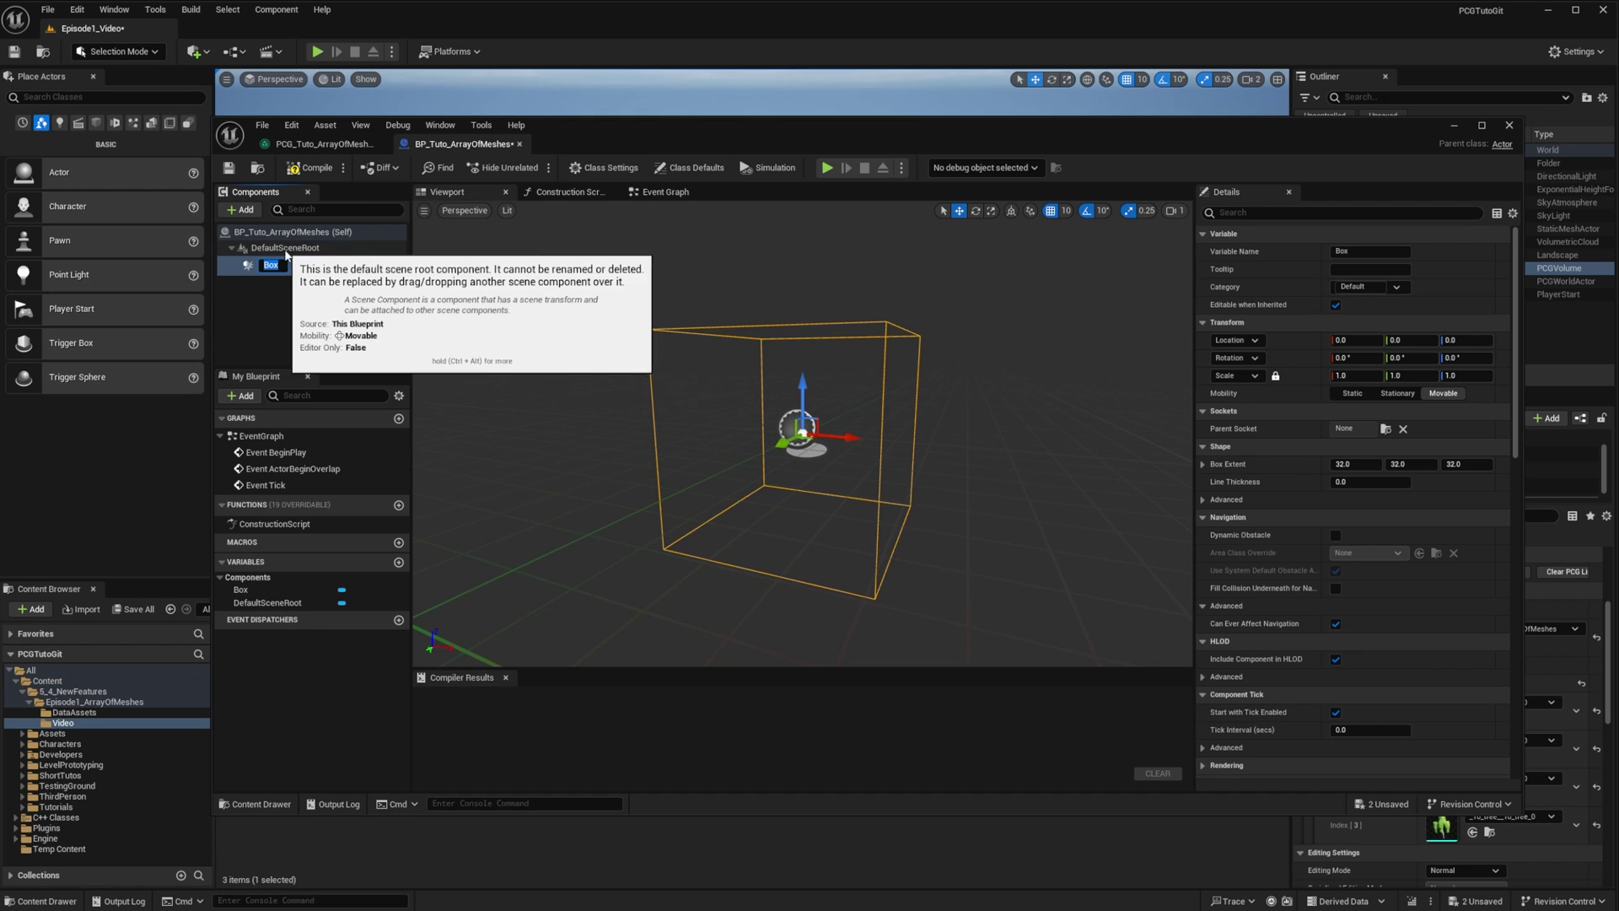
- Set the Box component's scale to 75, 75, 30 and save the Blueprint
click(300, 264)
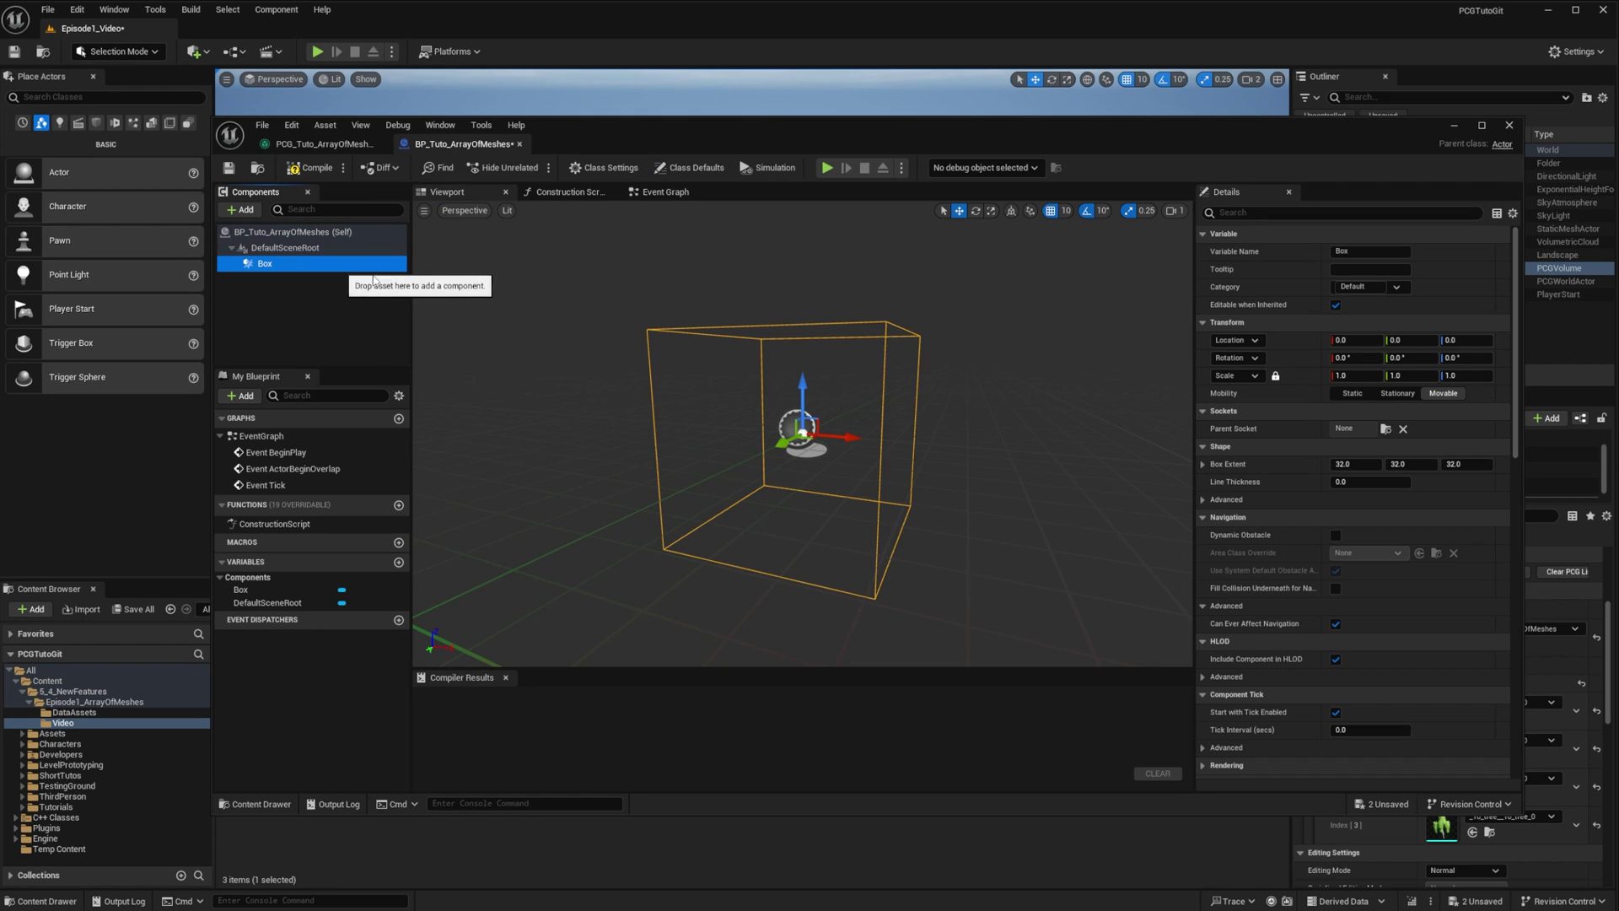
click(1345, 376)
text(75)
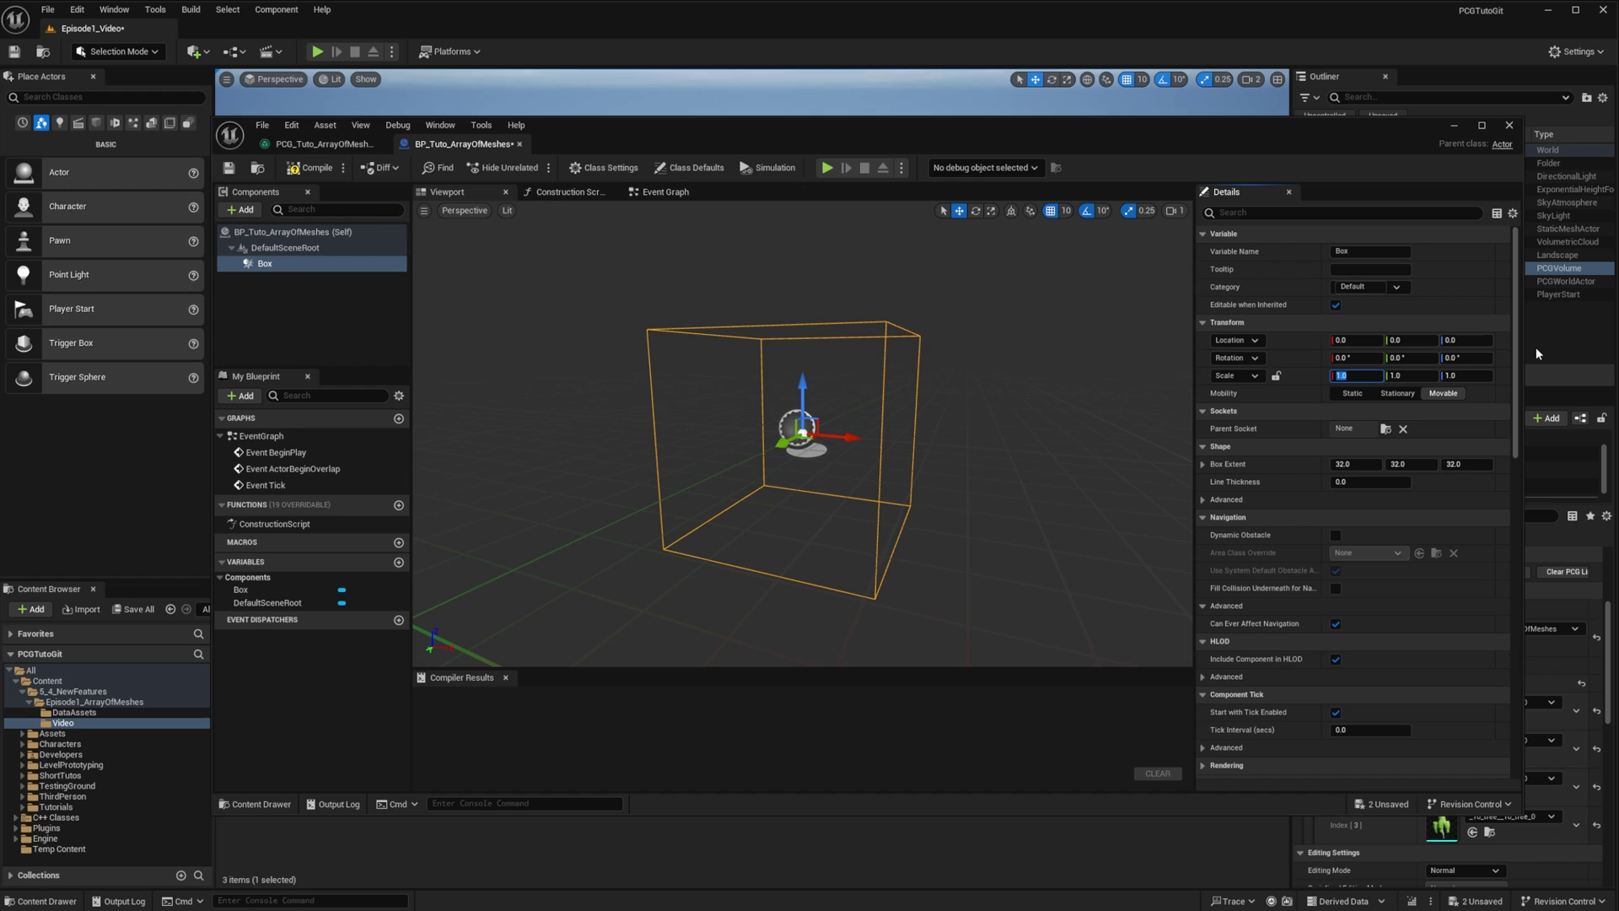
key(Tab)
text(75)
key(Tab)
text(30)
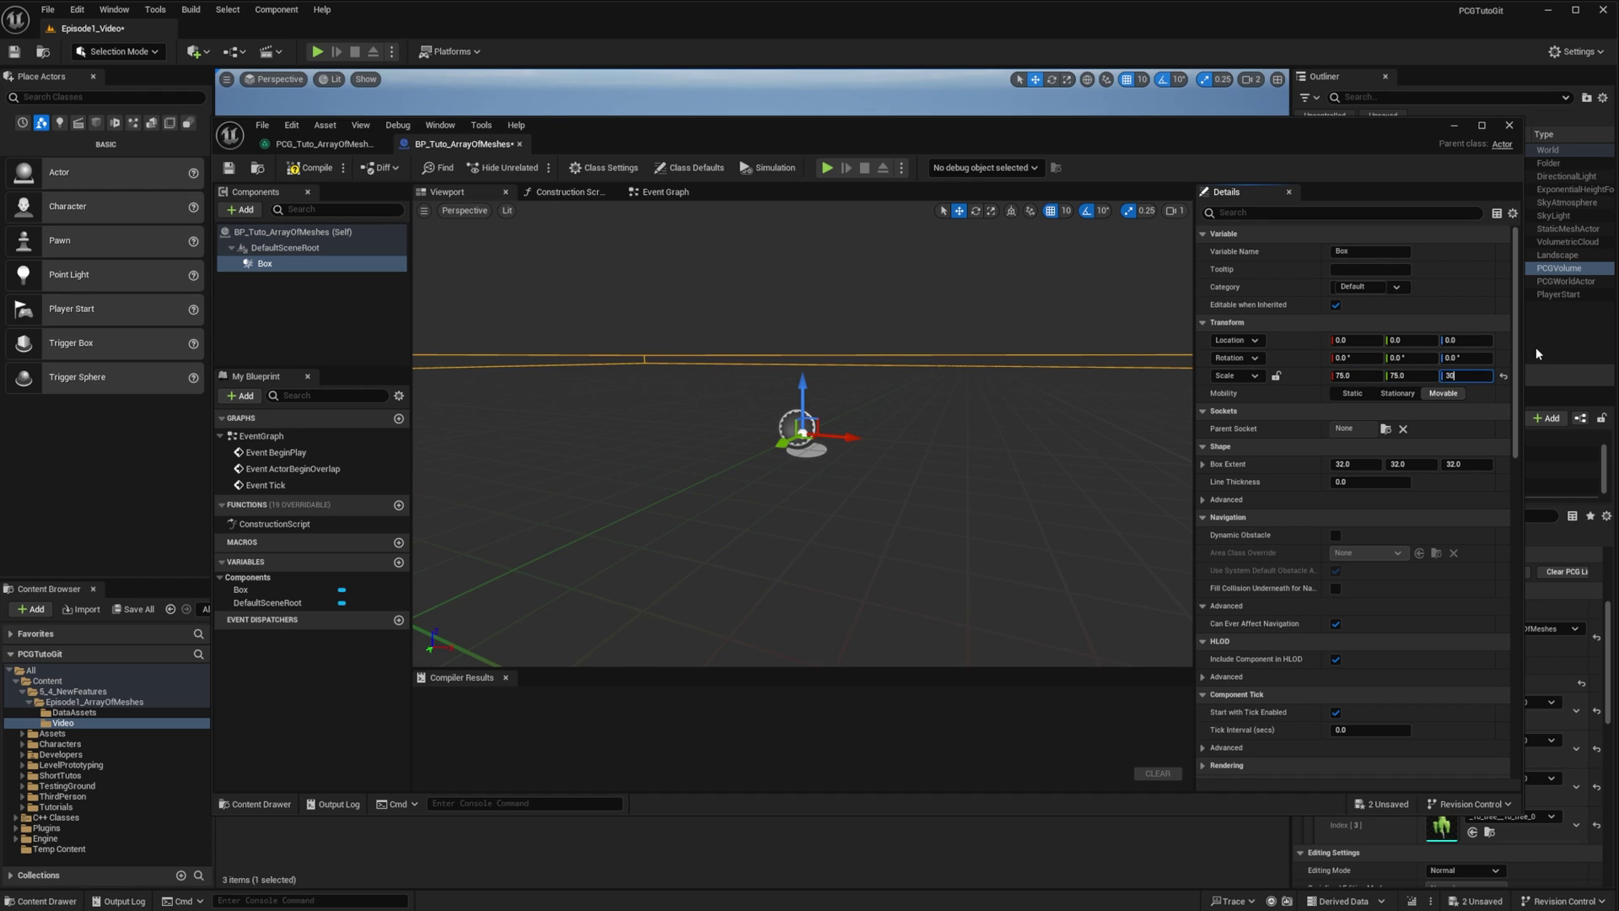
key(Return)
key(ctrl+s)
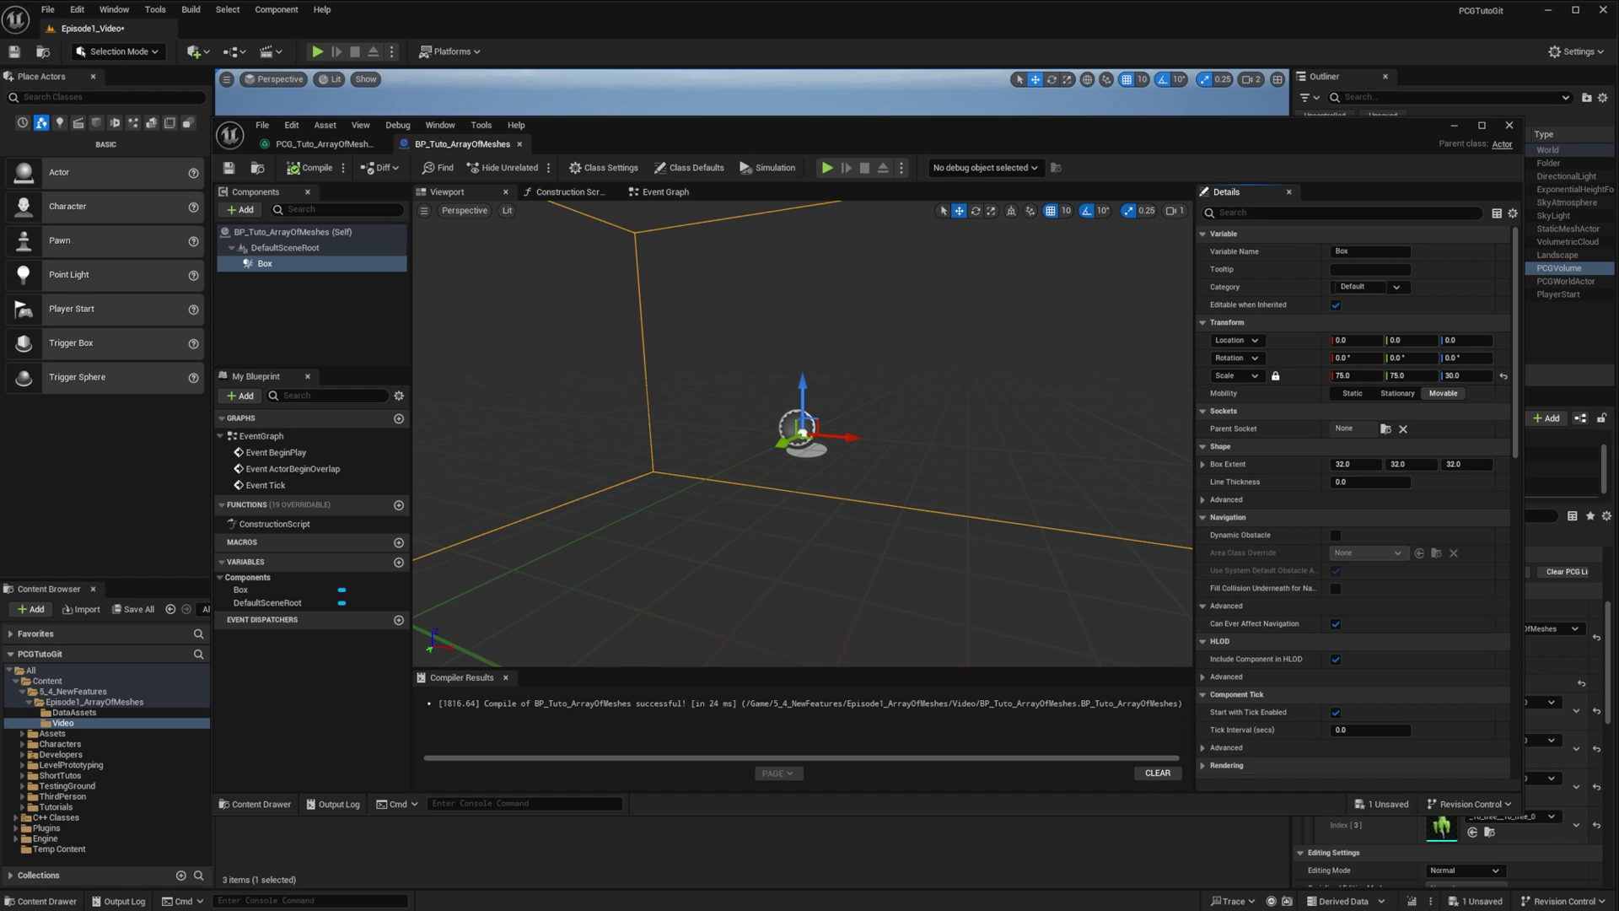
- Add a PCG component to BP_Tuto_ArrayOfMeshes, then save and compile the Blueprint
click(244, 210)
text(pcg)
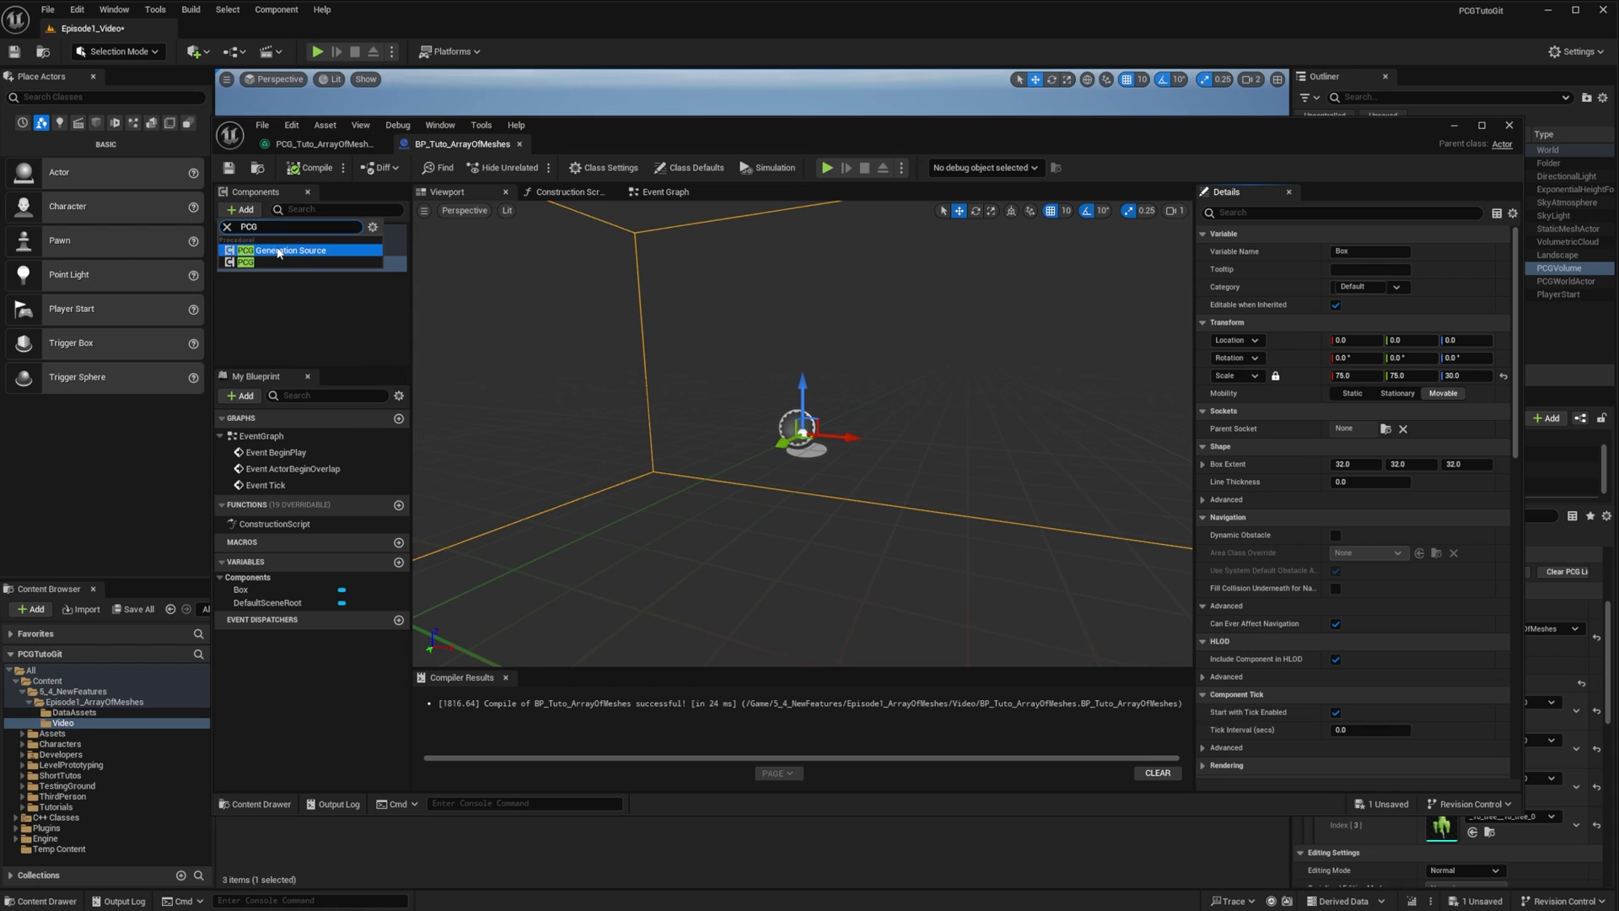
click(282, 263)
click(301, 312)
click(236, 171)
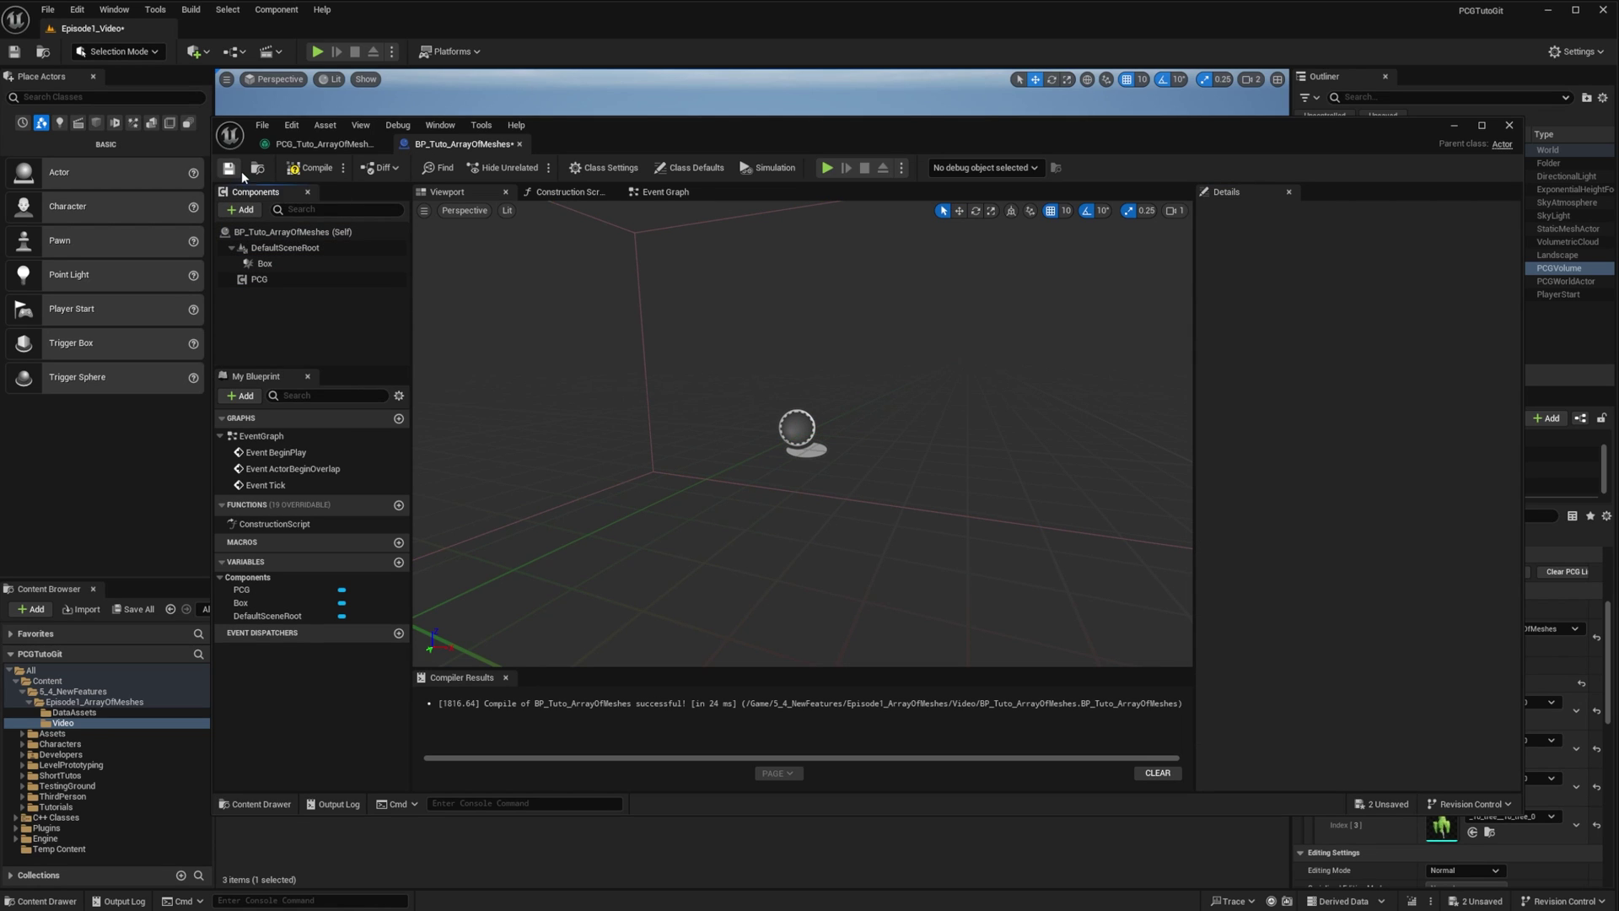
click(297, 172)
- Create a PCG graph named PCG_BP_ArrayOfMeshes in the Video folder as the PCG component's graph and compile the Blueprint
click(278, 279)
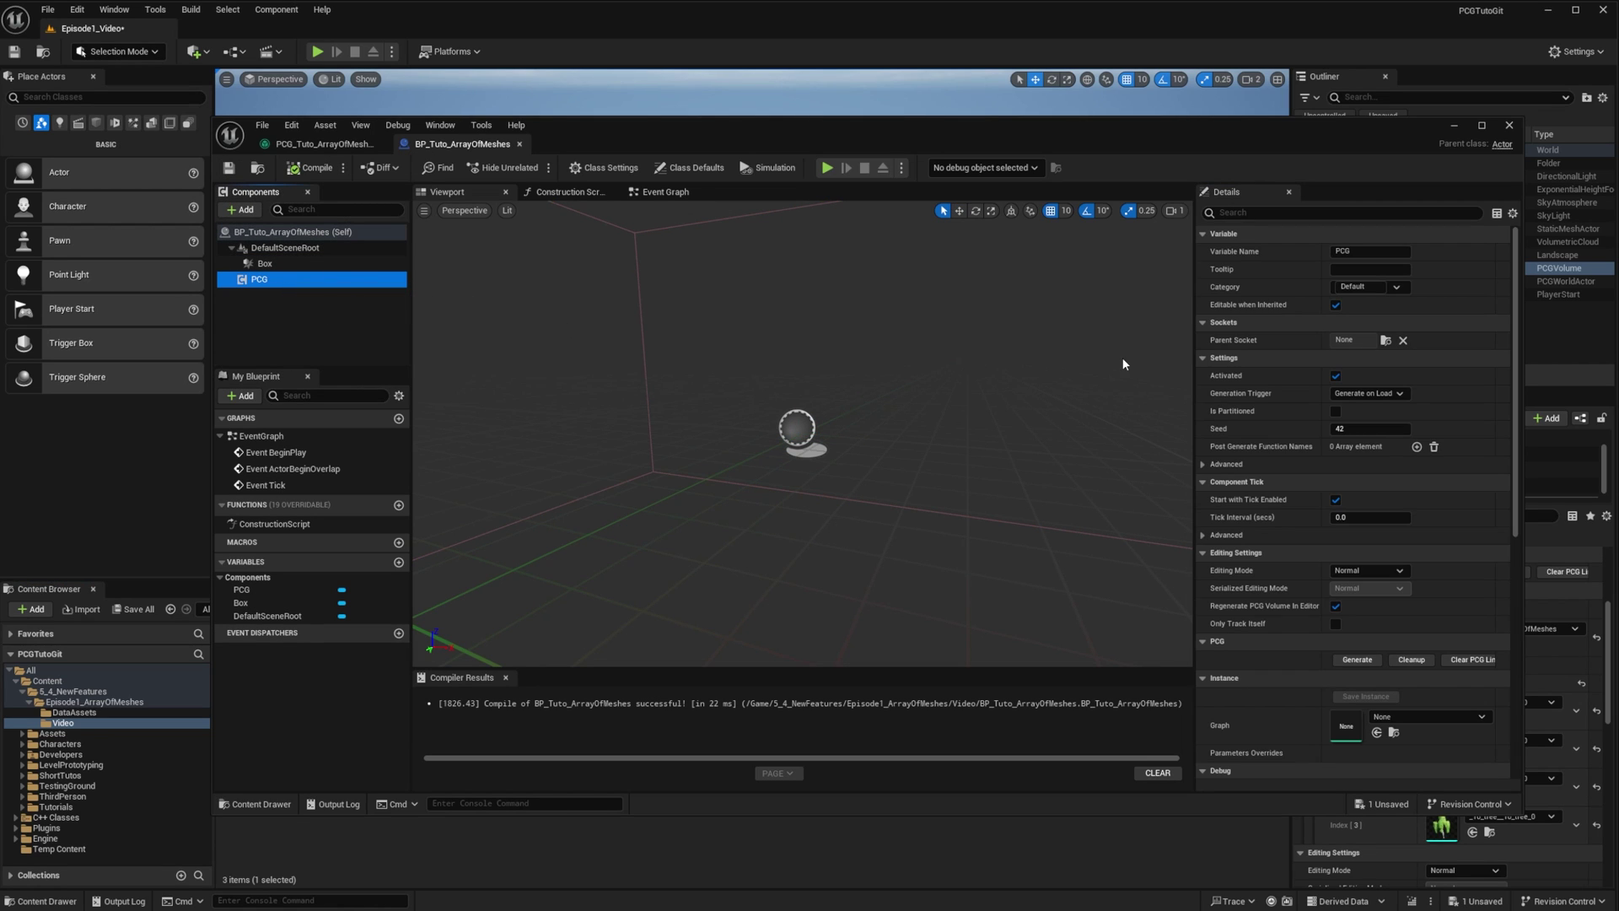
scroll(1349, 641, down, 2)
click(1400, 674)
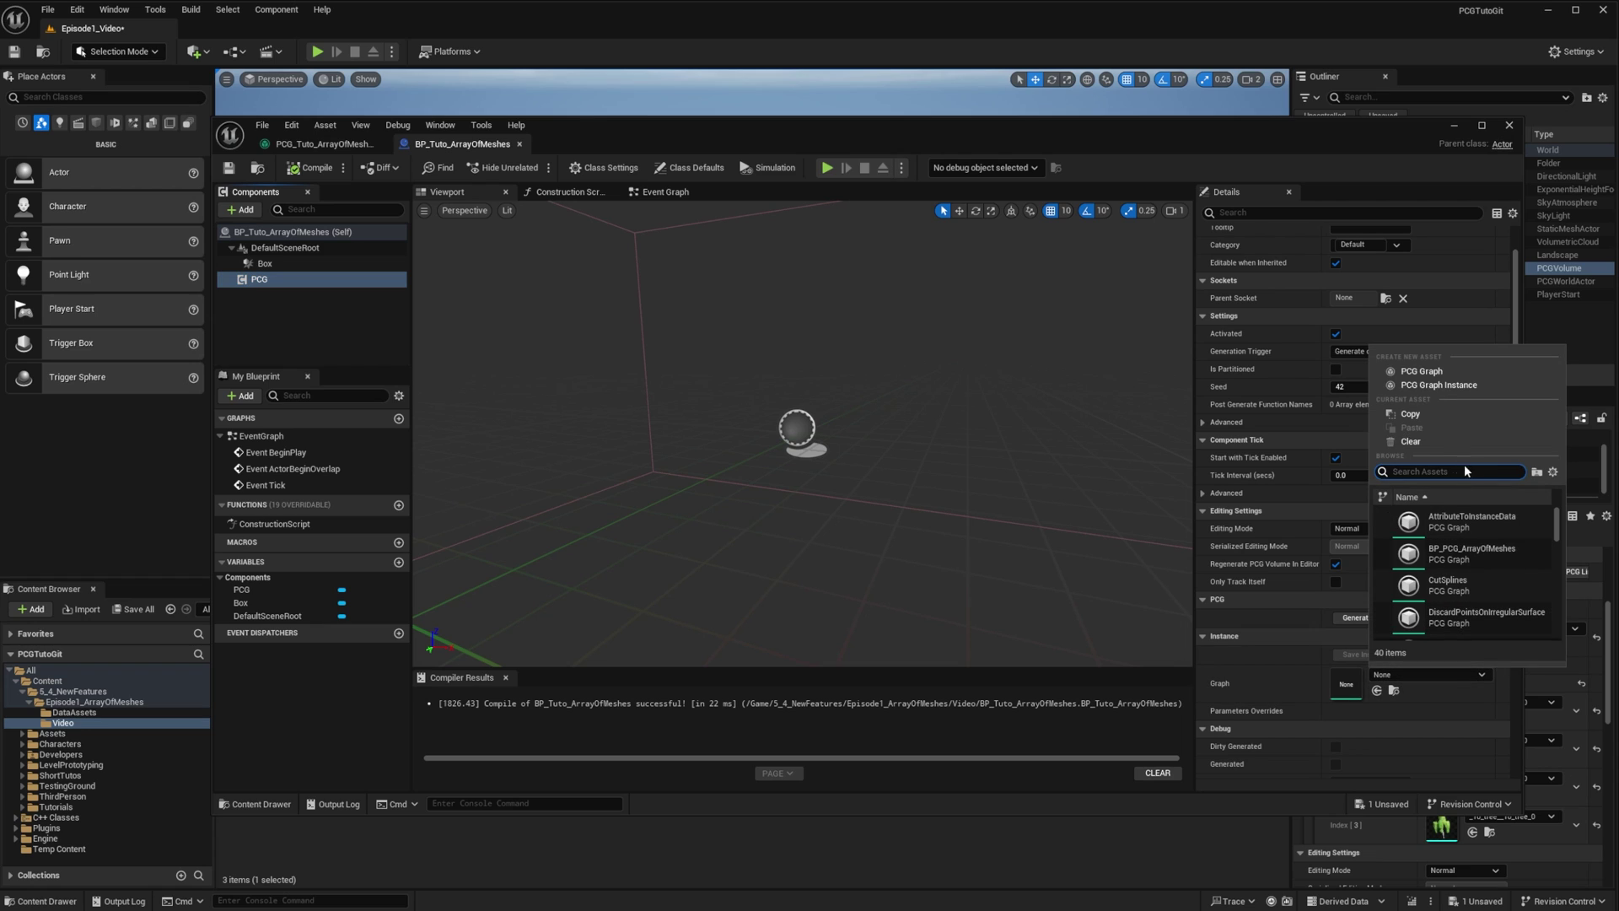
click(1433, 373)
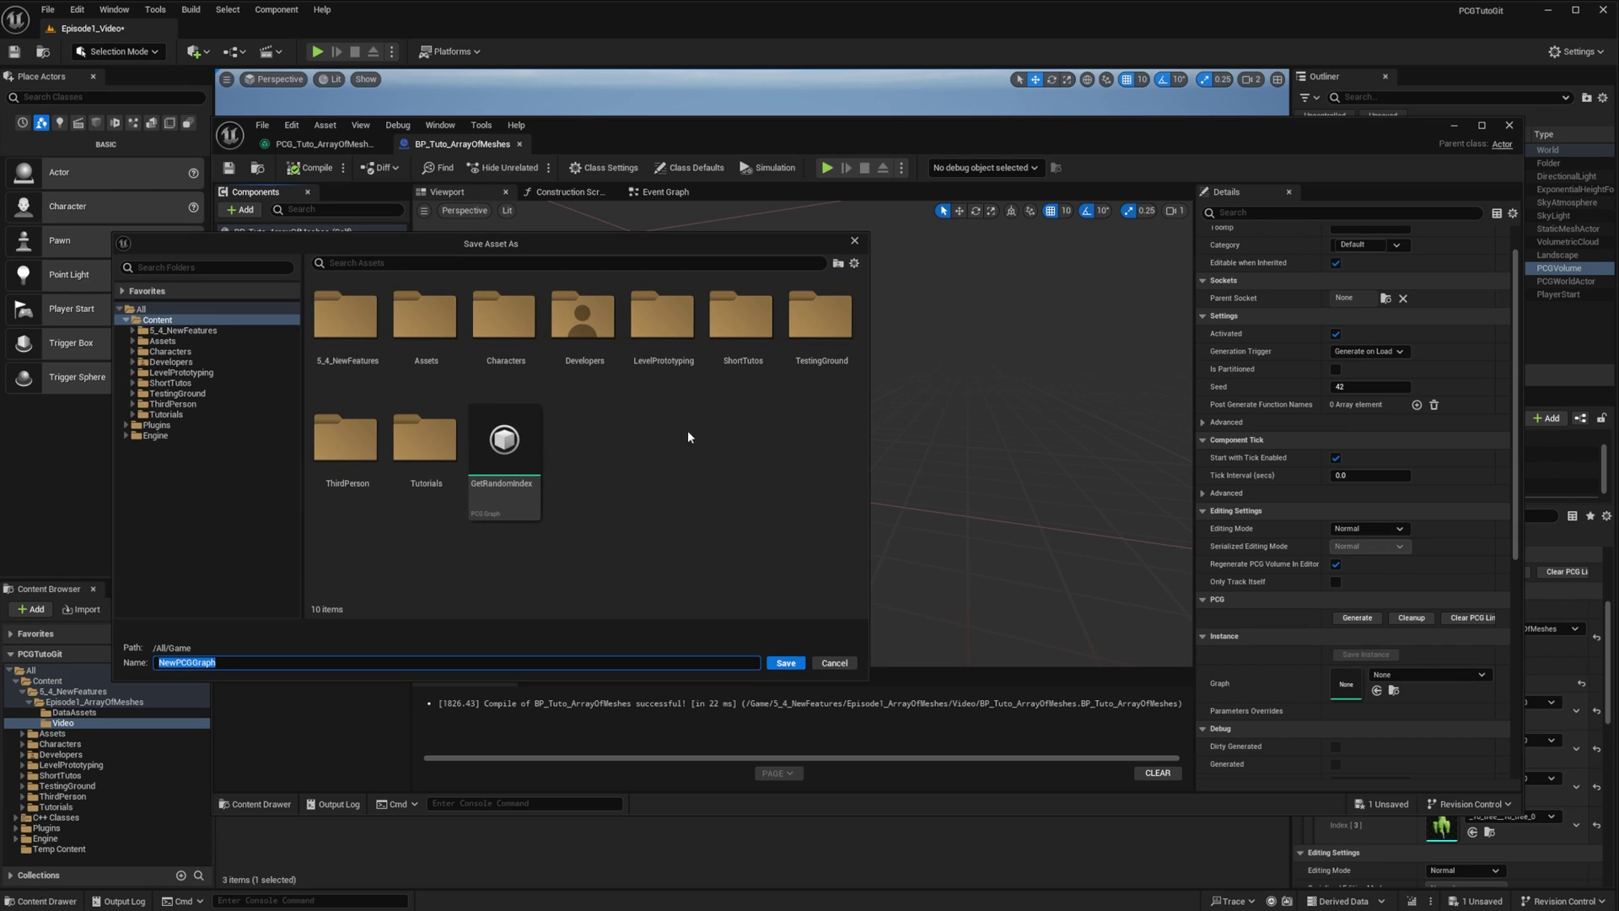
click(132, 331)
click(140, 341)
click(162, 362)
click(180, 661)
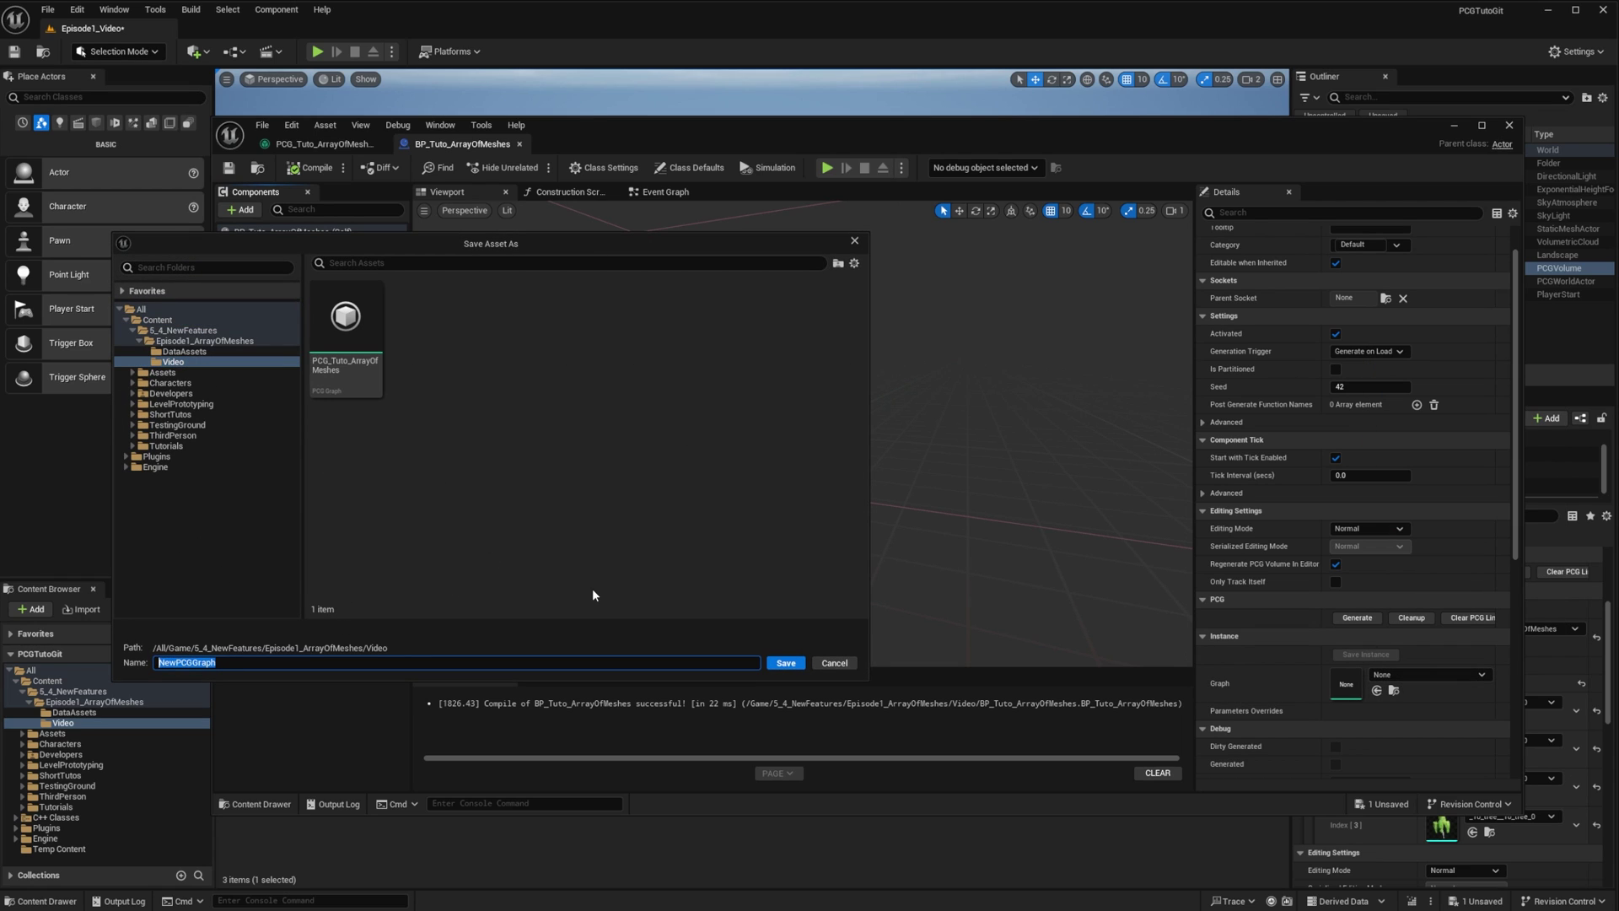
text(BP_ArrayOfMeshes)
key(Return)
click(309, 167)
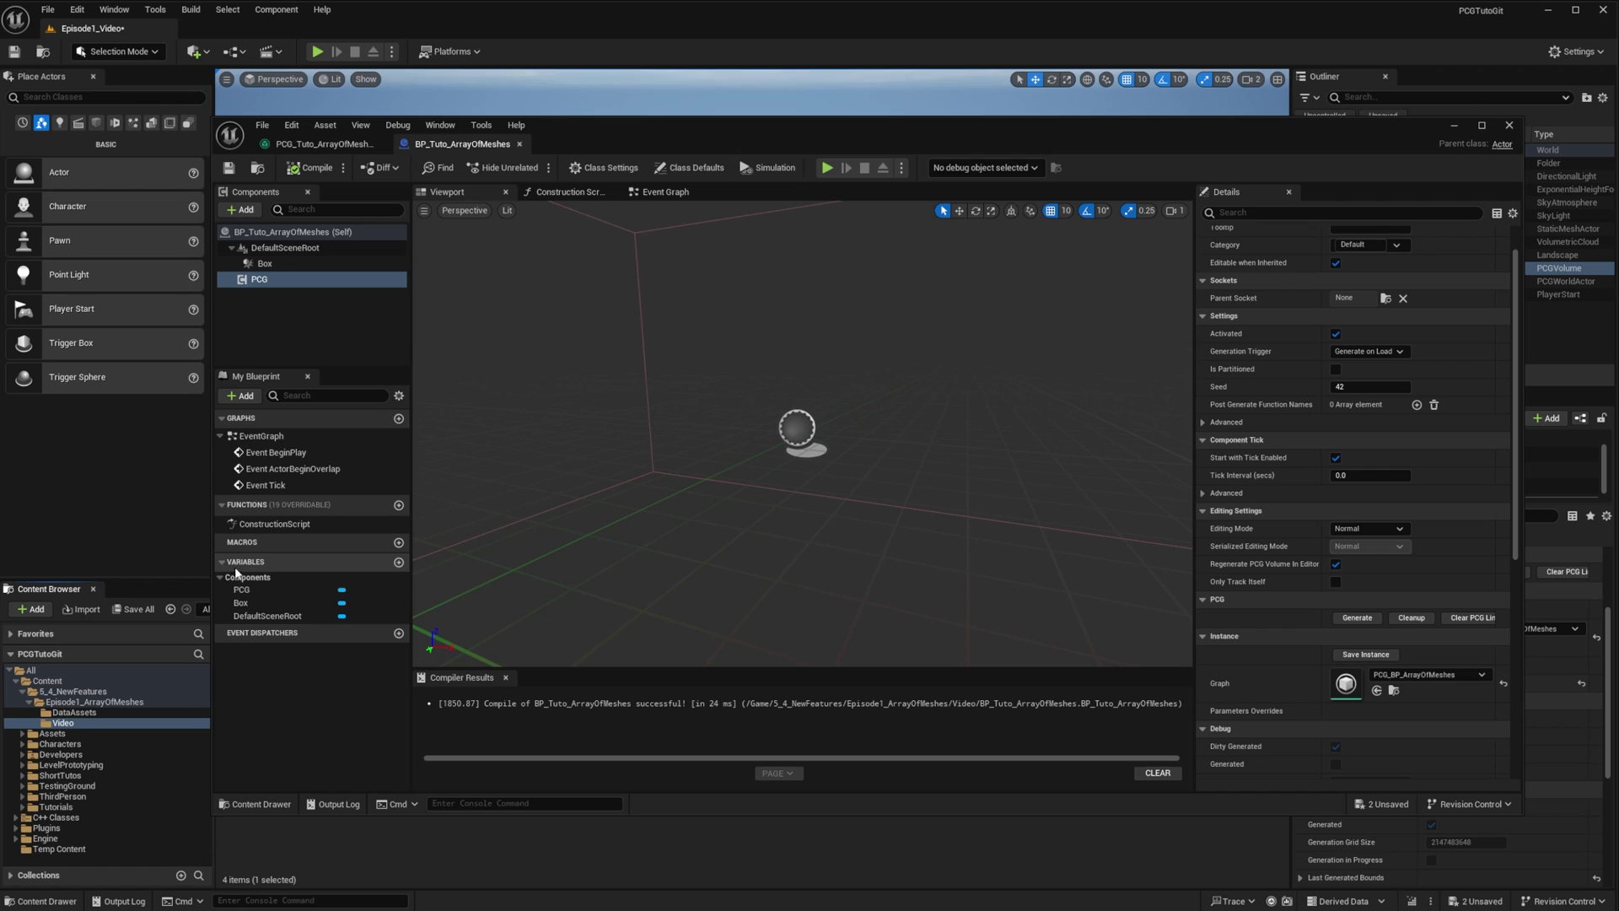
- Add a Blueprint variable named Meshes with the type Static Mesh object reference
click(399, 561)
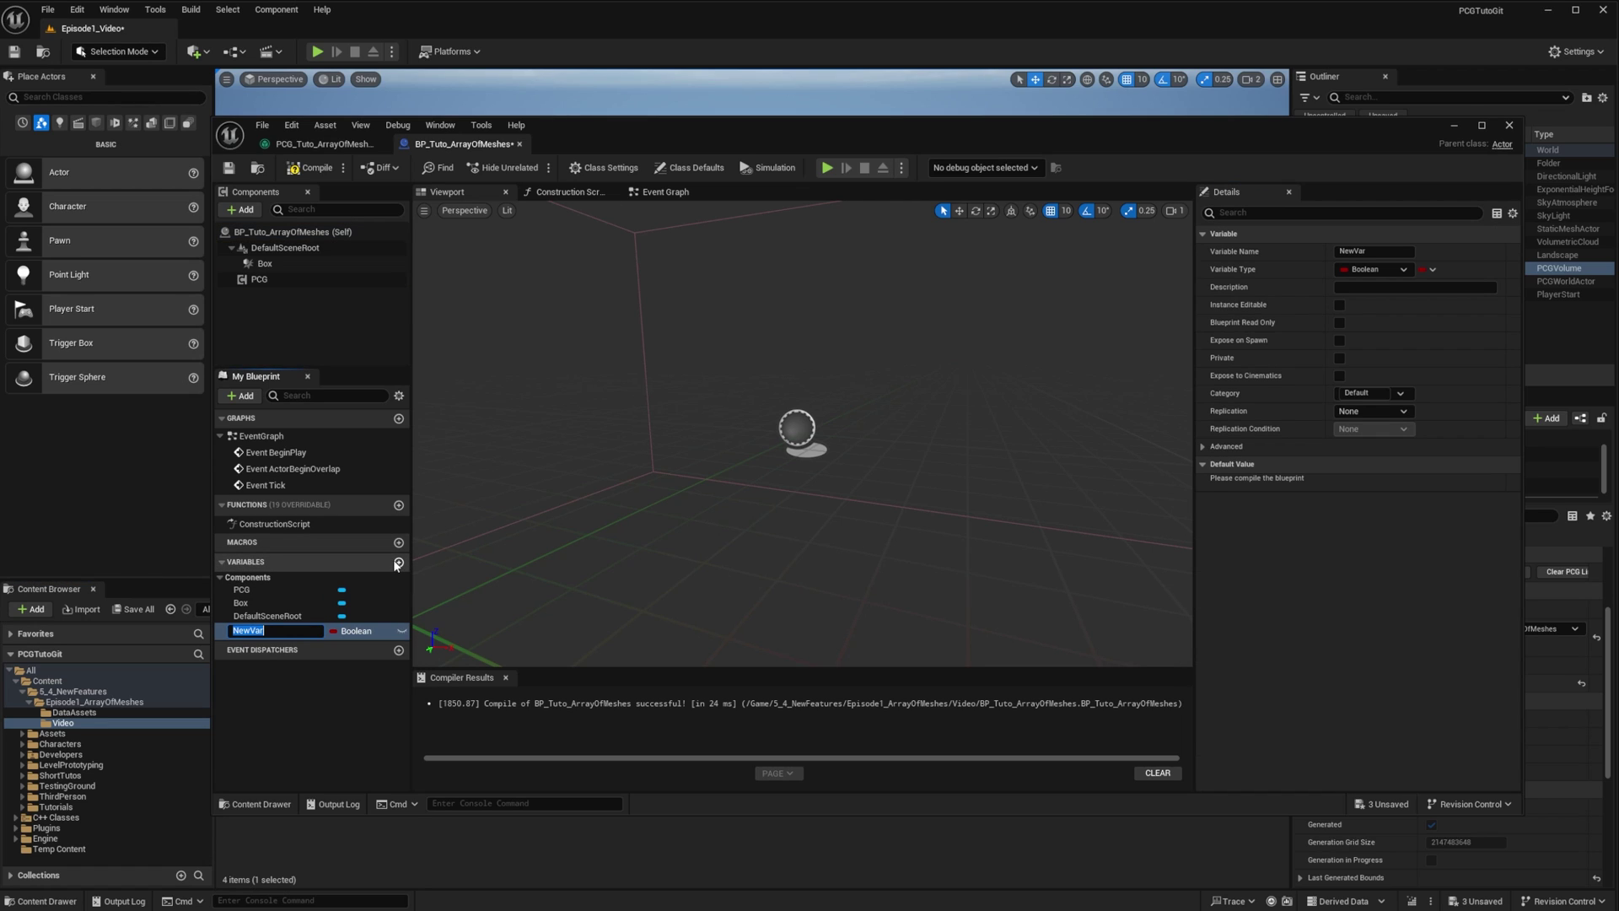
text(MEshe)
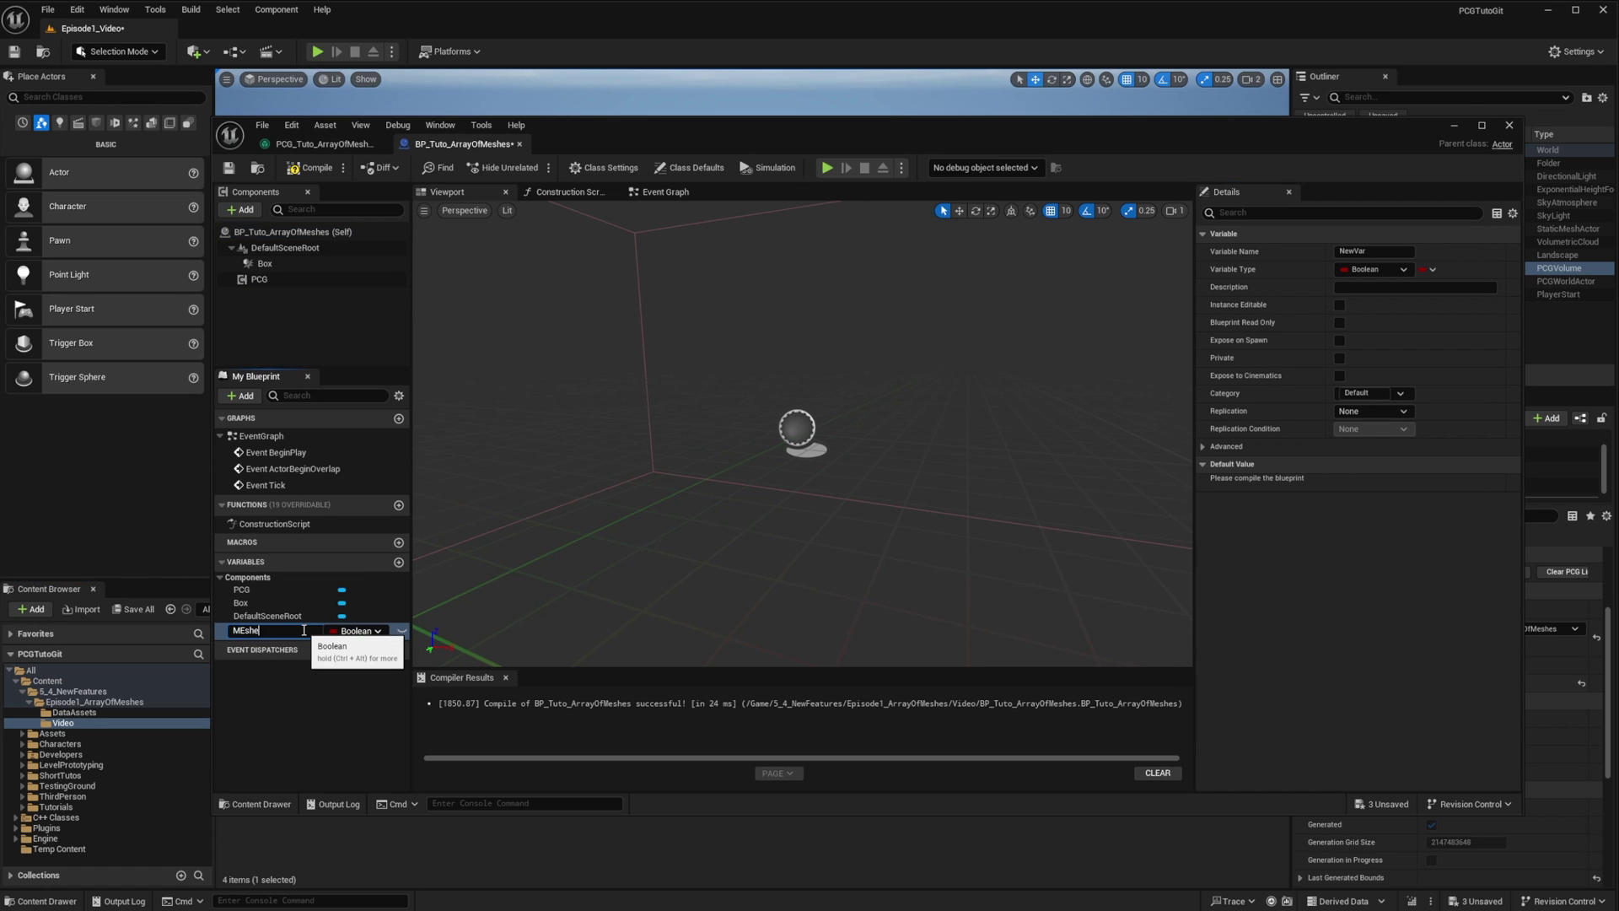
text(s)
key(Return)
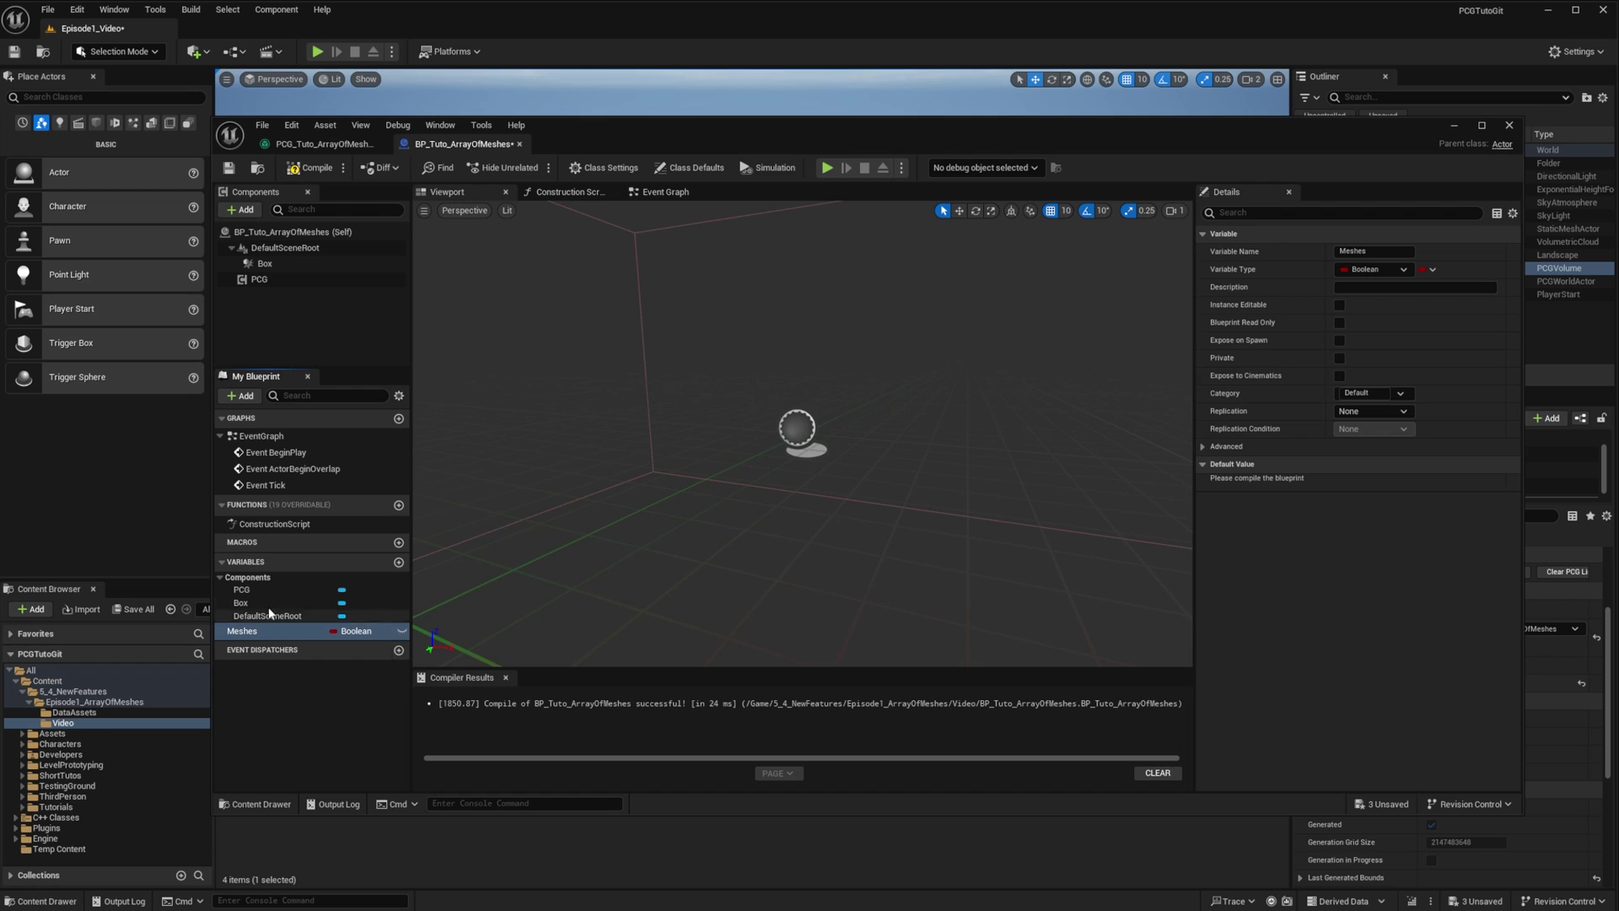
click(356, 631)
text(Static)
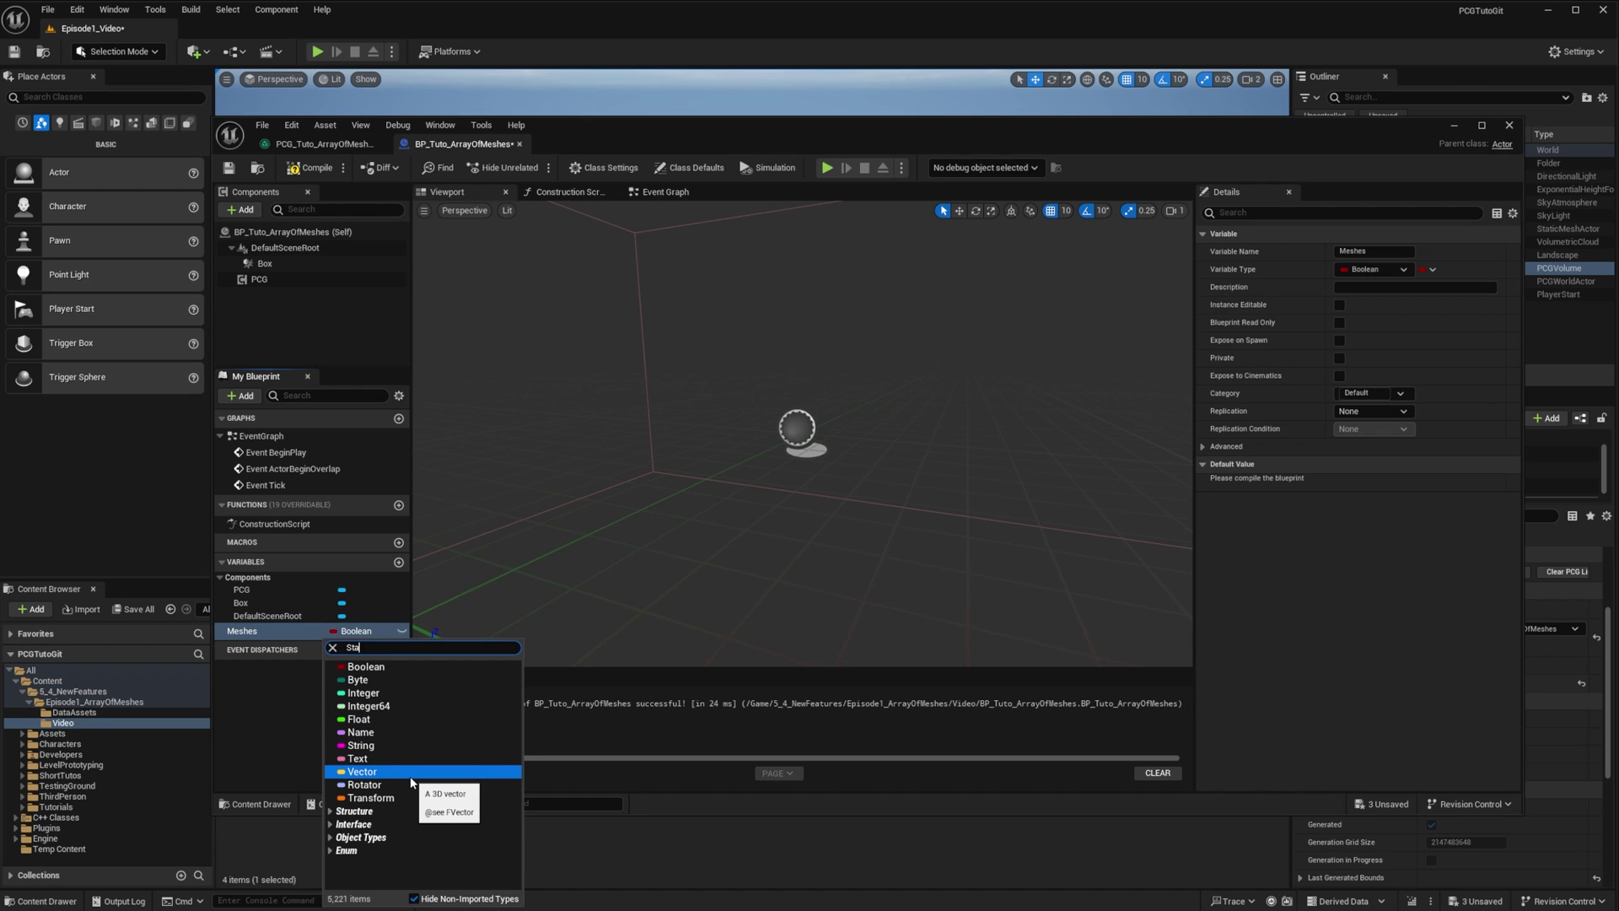
mouse_move(409, 777)
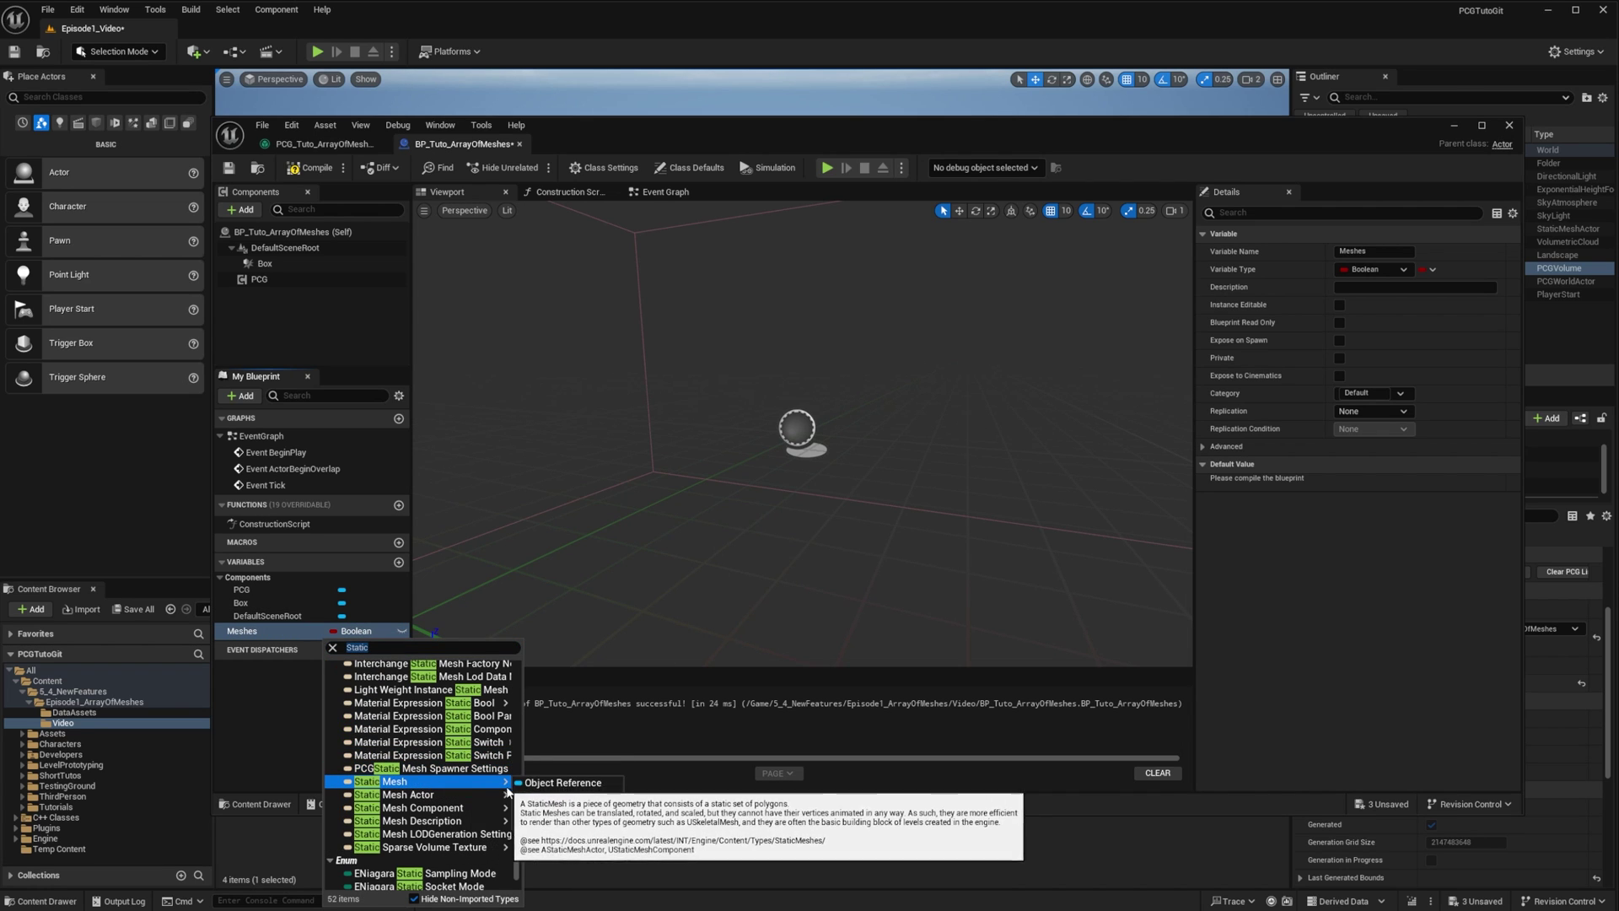
click(562, 769)
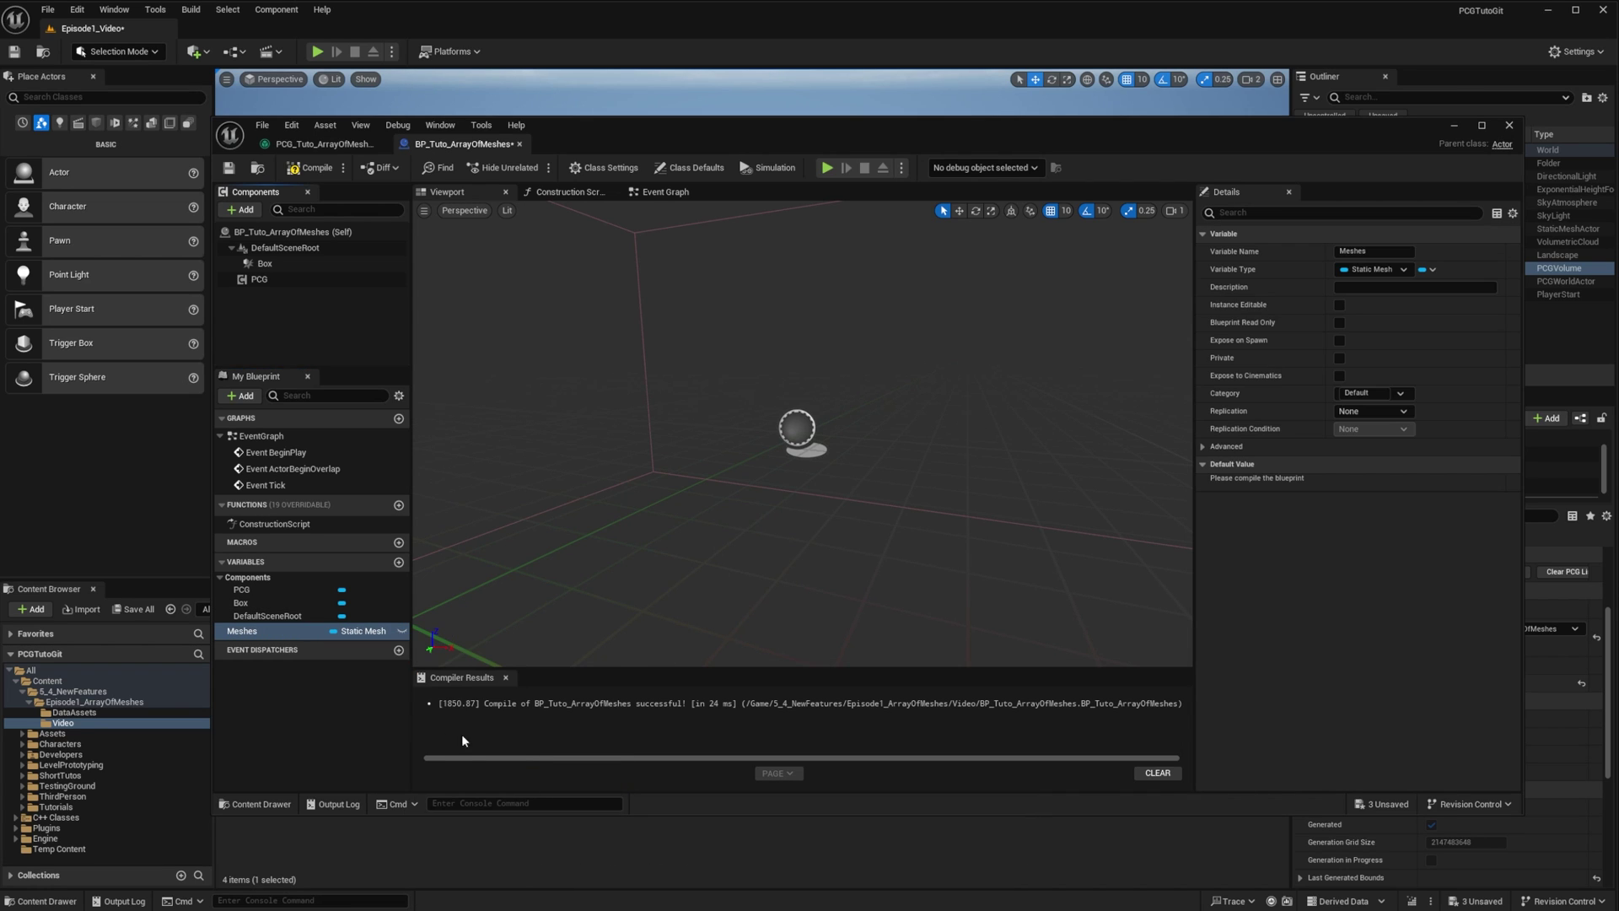
- Make the Meshes variable instance editable, turn it into an array, and compile the Blueprint
click(402, 631)
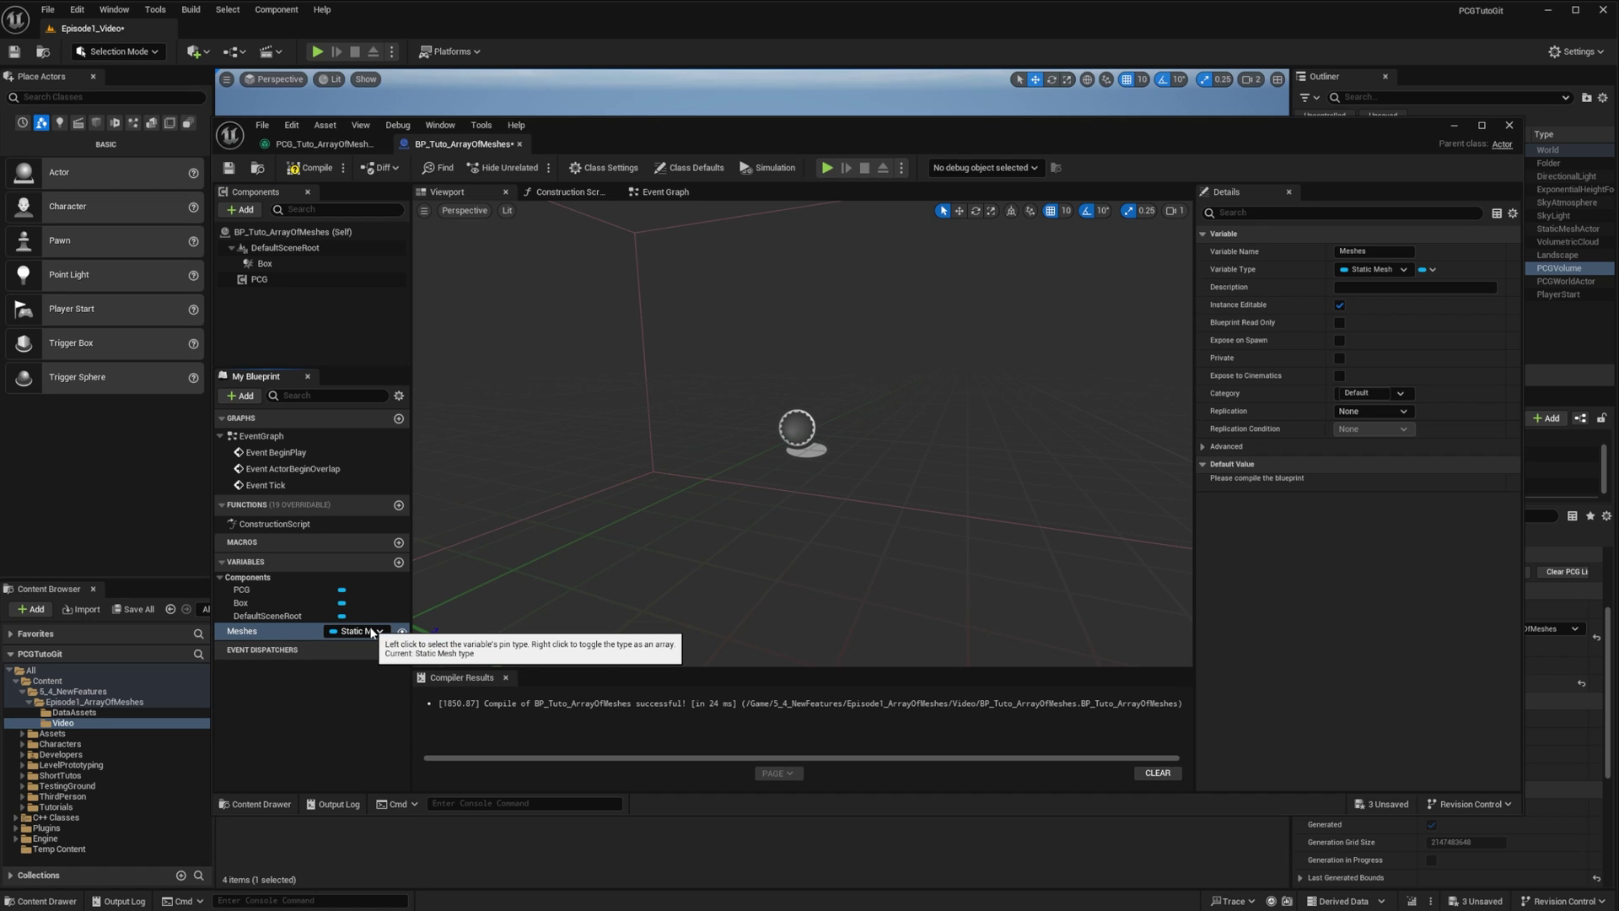
right_click(339, 632)
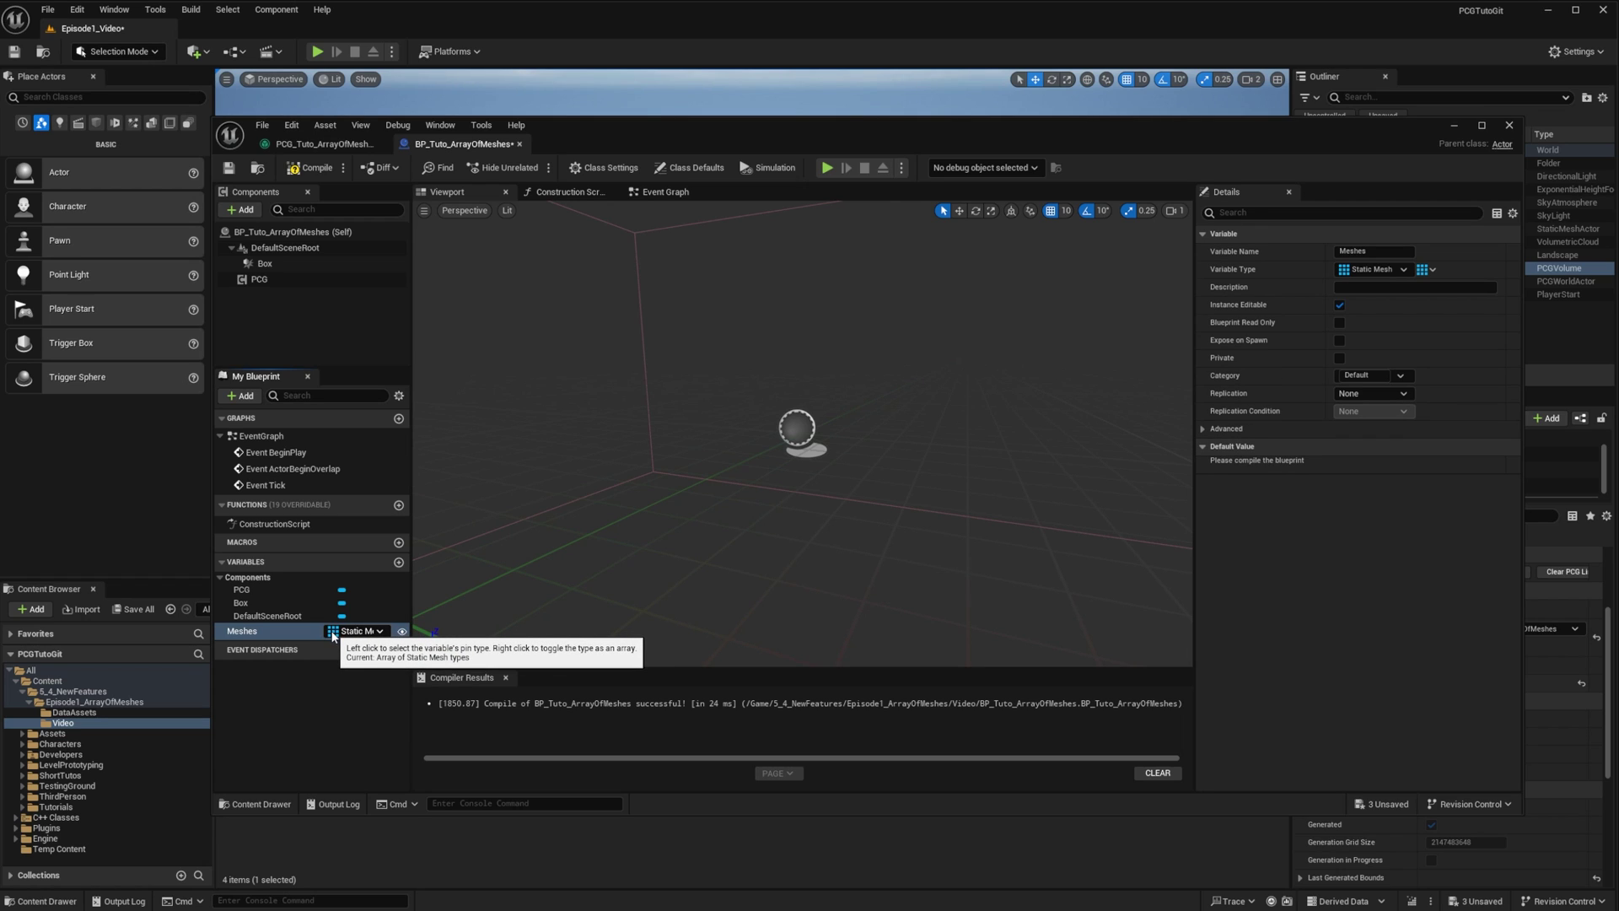
click(310, 167)
- Give the Meshes array three default elements and assign tree static meshes to them
click(1420, 464)
click(1420, 465)
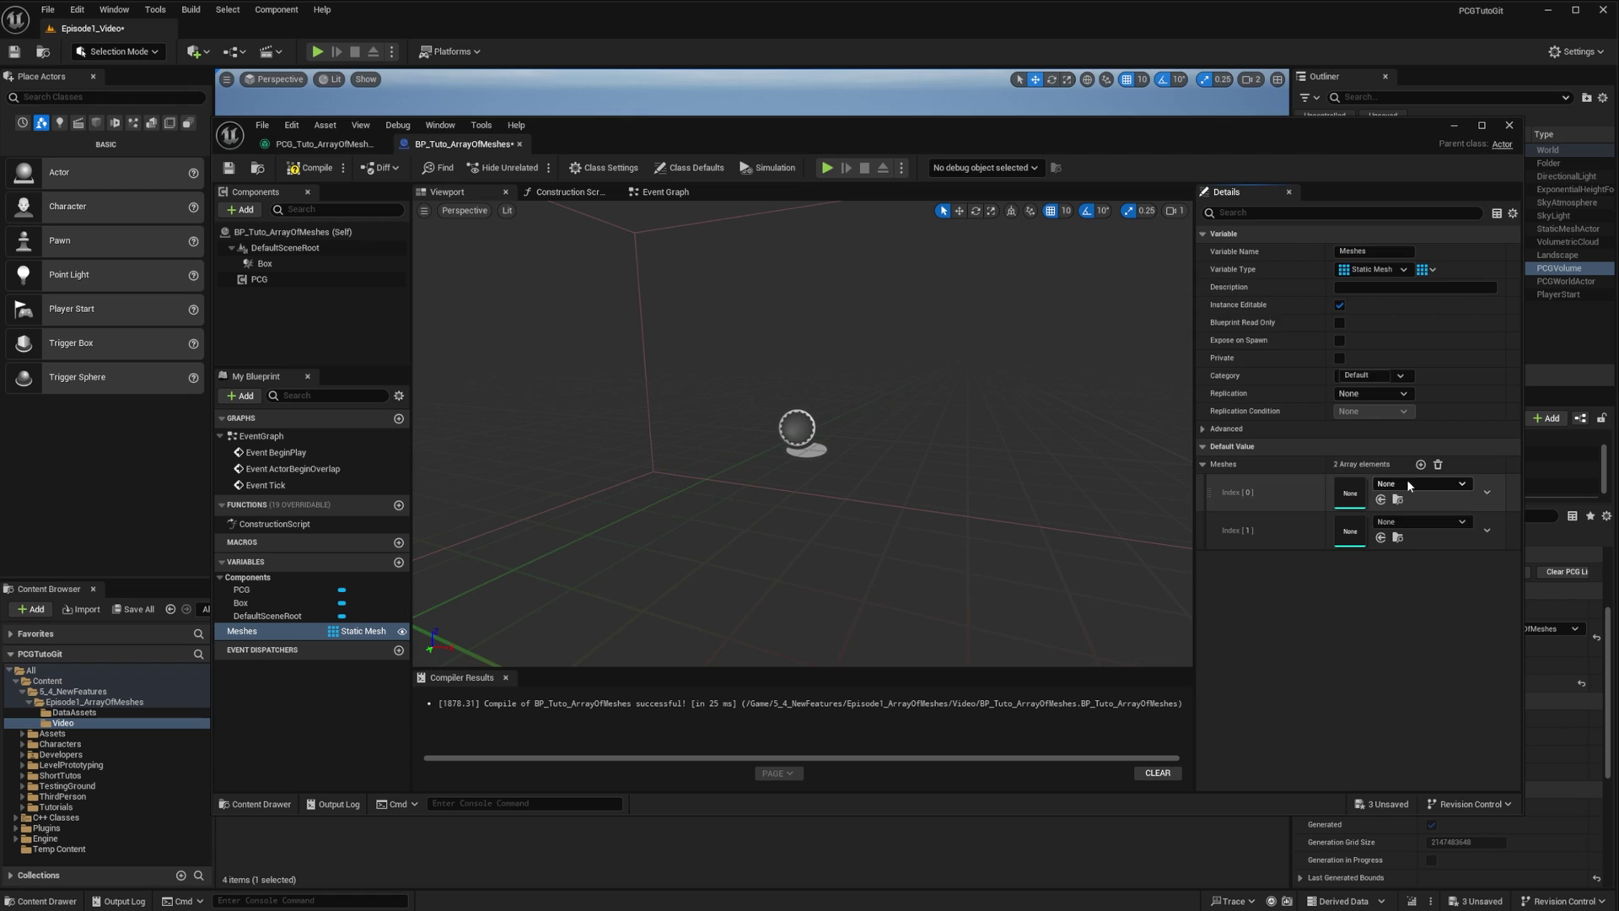
click(1406, 481)
click(1511, 665)
click(1429, 523)
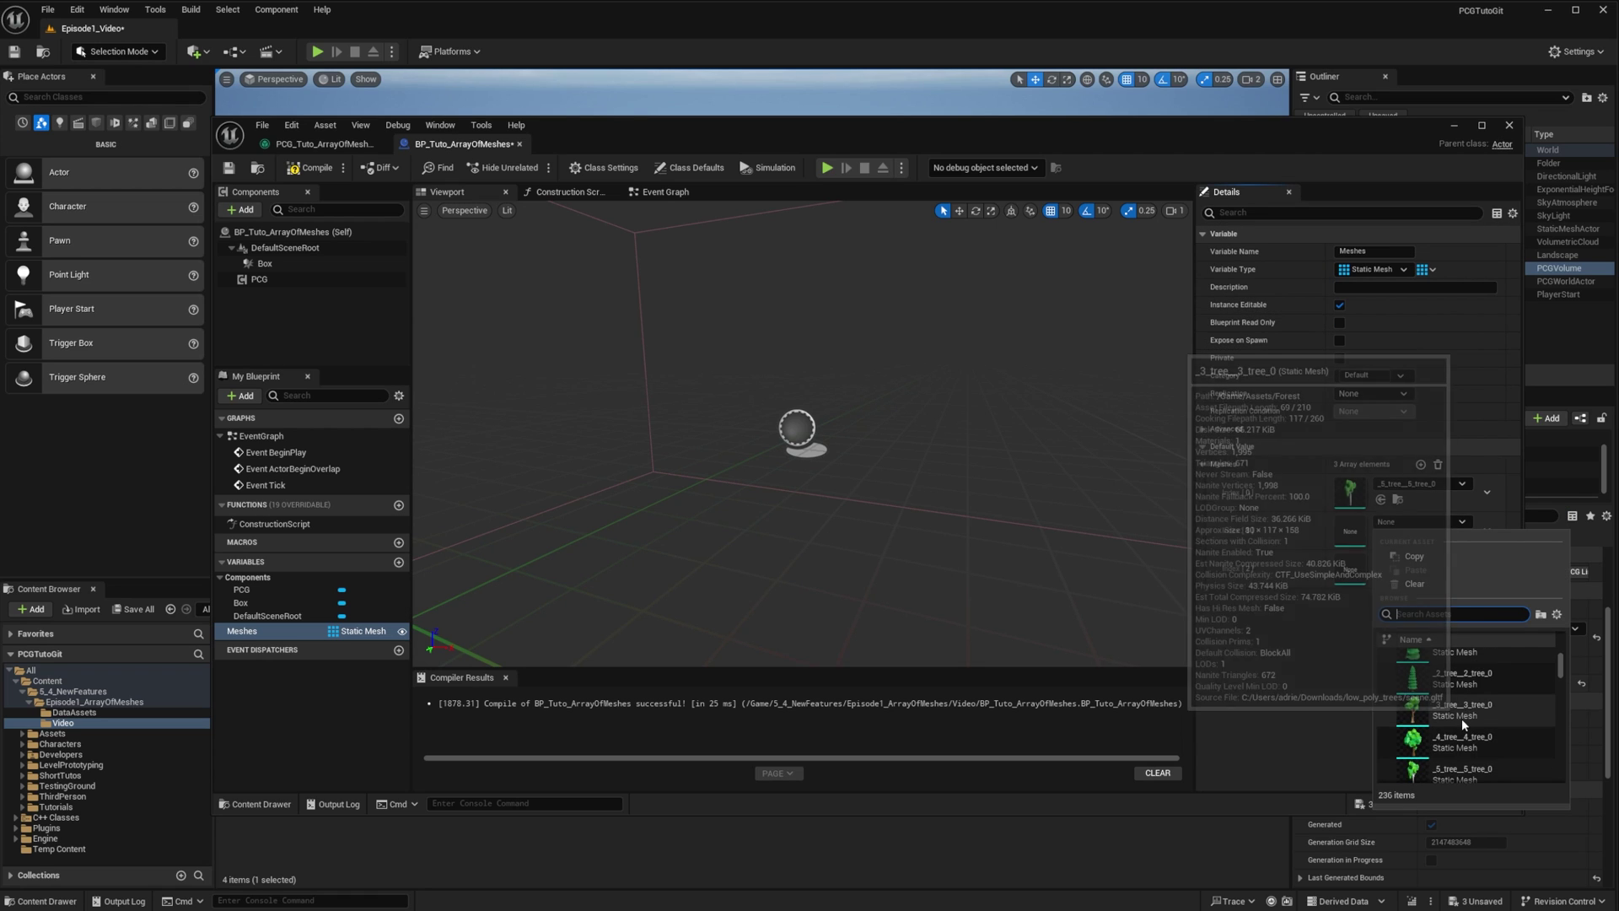
click(1460, 718)
click(1417, 555)
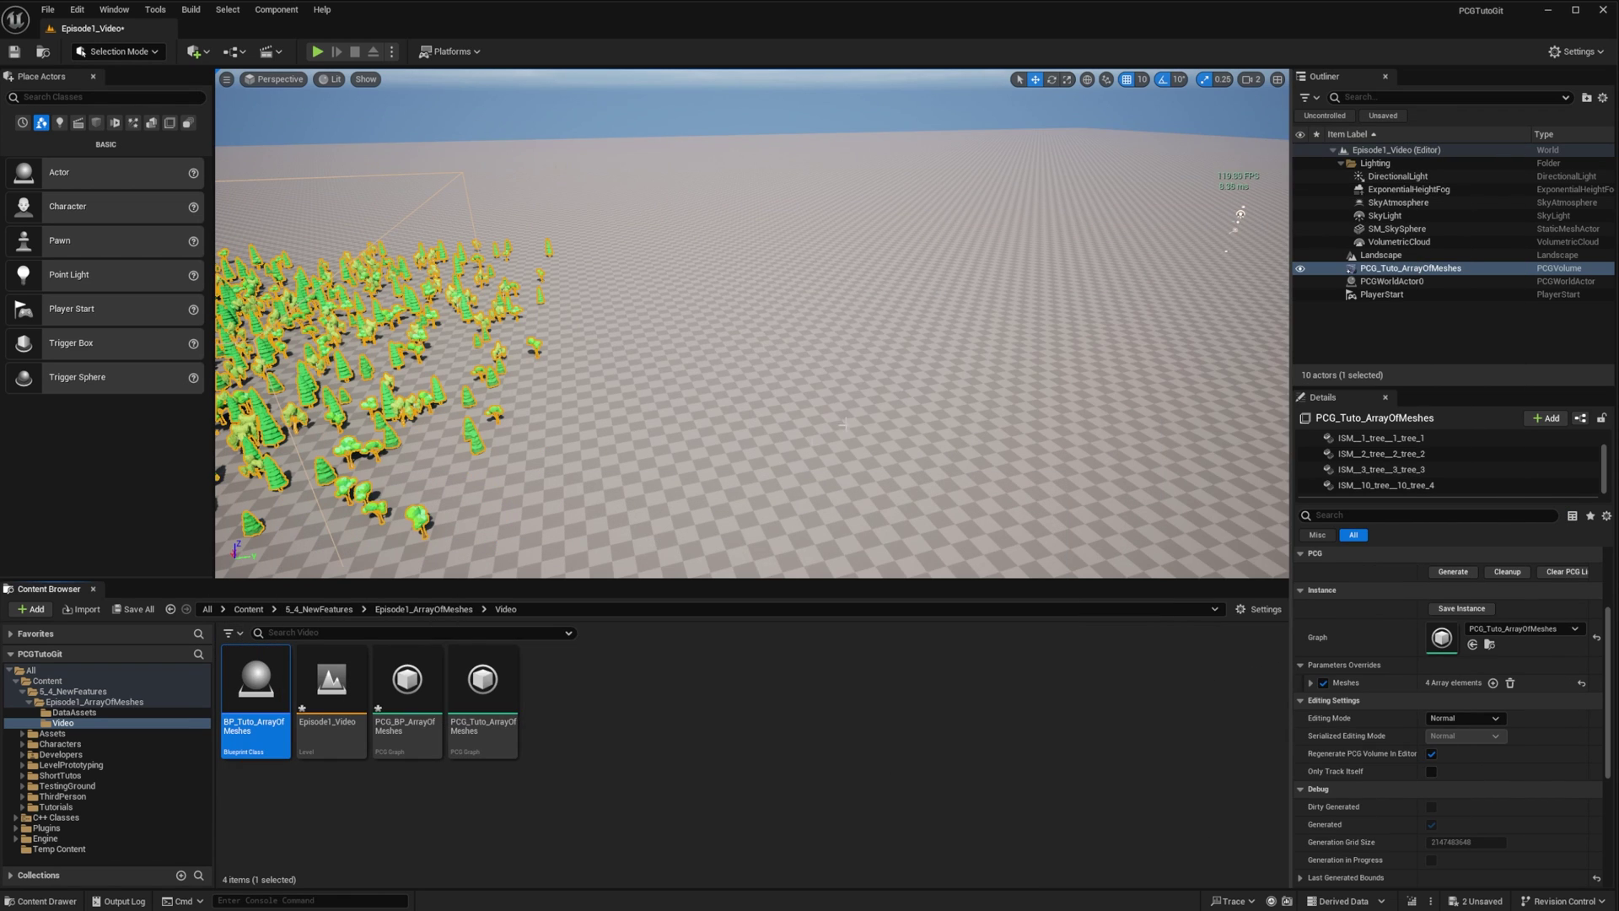
- Place an instance of BP_Tuto_ArrayOfMeshes in the level beside the existing tree volume
drag(255, 691, 913, 300)
key(f)
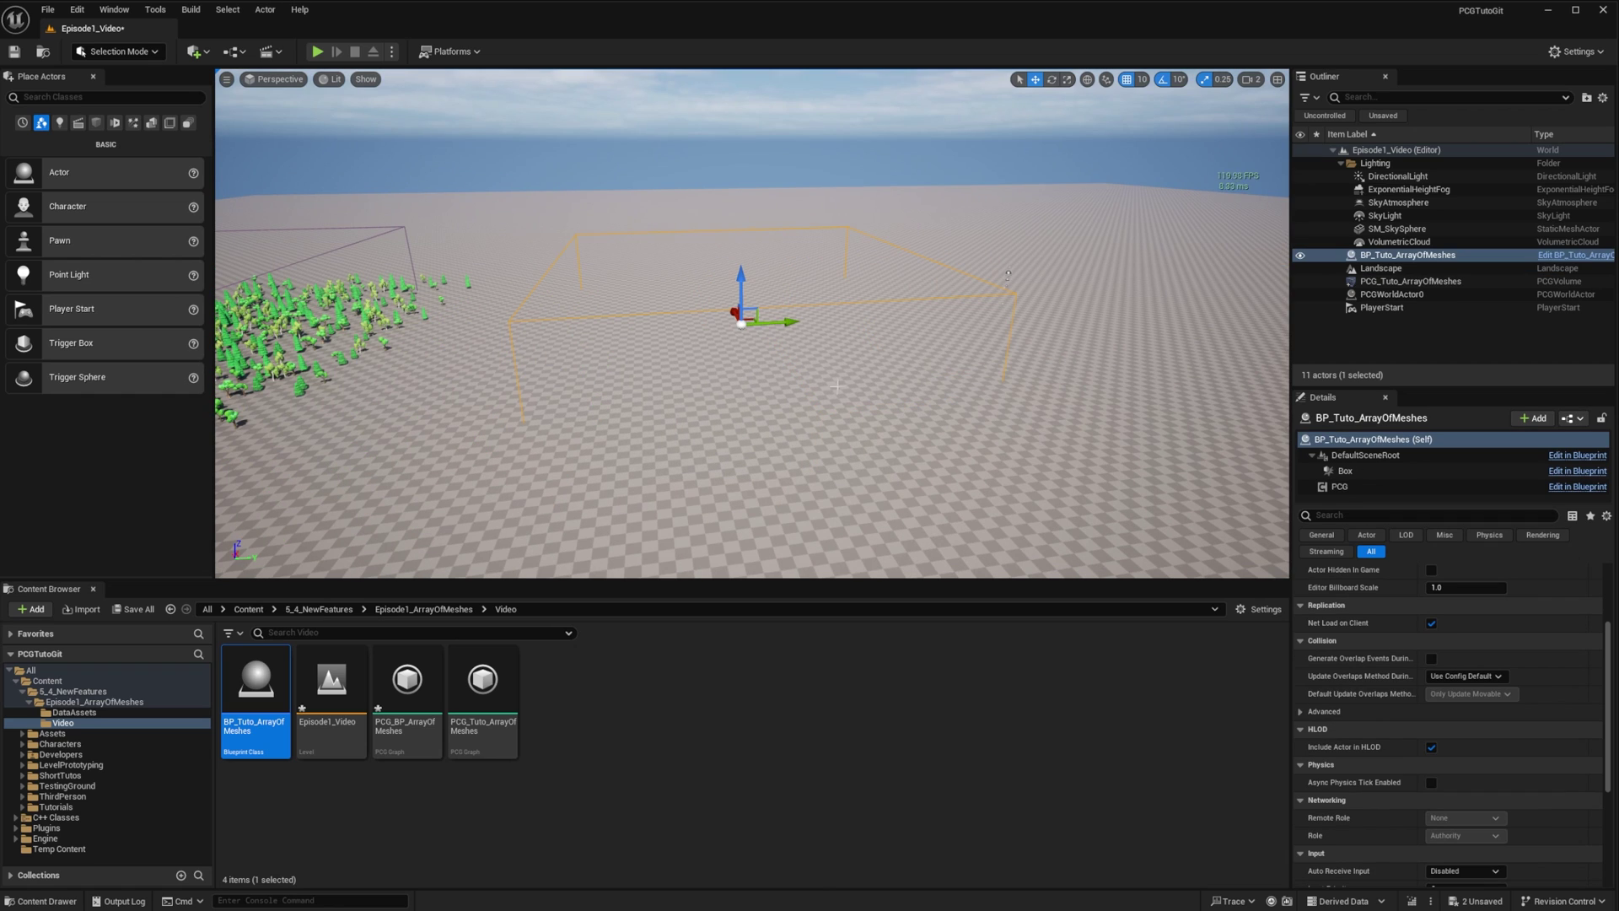
- Open the PCG_BP_ArrayOfMeshes graph and move its Input and Output nodes up to clear space
double_click(433, 714)
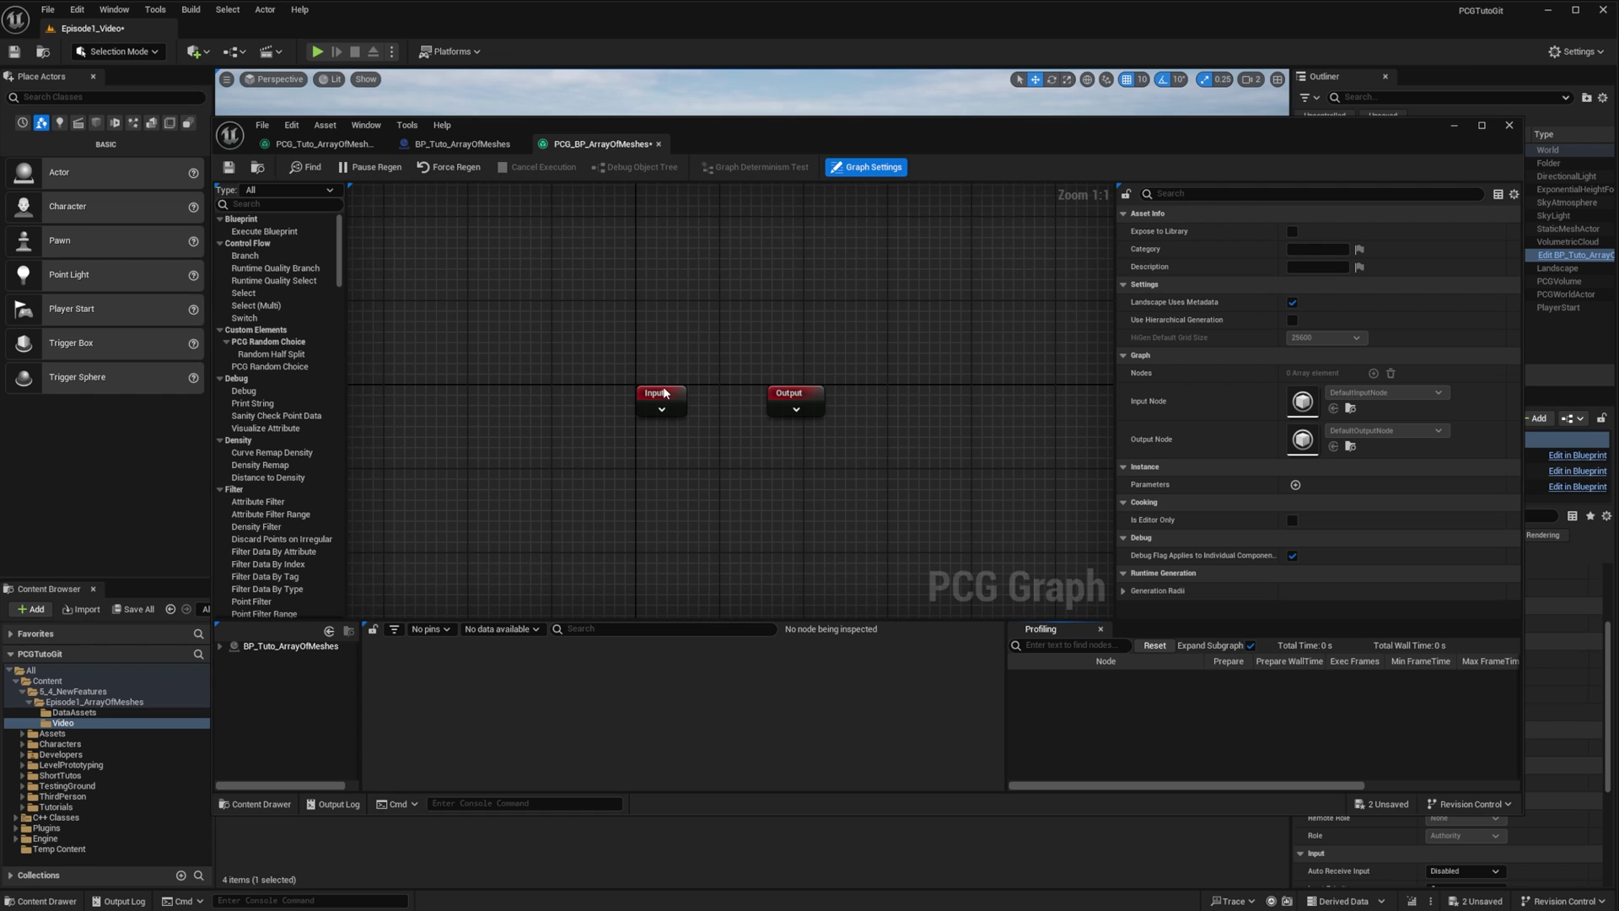
drag(663, 393, 591, 330)
drag(805, 392, 805, 339)
- Copy the nodes from Get Landscape Data through Static Mesh Spawner, without the Meshes parameter, from PCG_Tuto_ArrayOfMeshes into PCG_BP_ArrayOfMeshes
click(316, 143)
scroll(707, 376, down, 2)
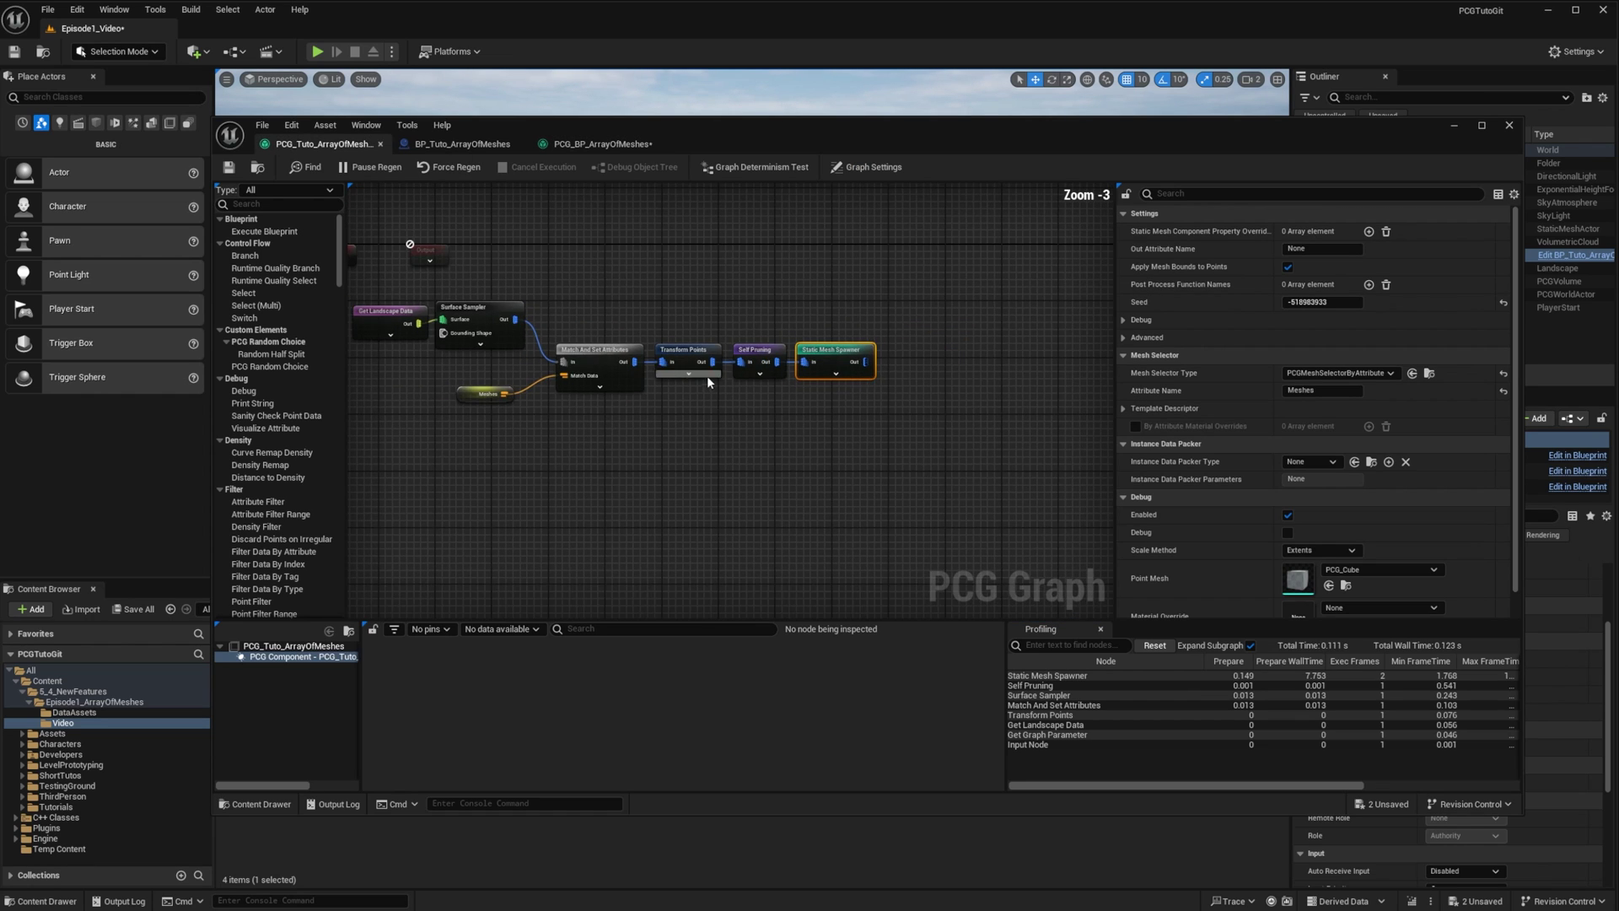
right_drag(706, 376, 880, 385)
drag(543, 297, 1007, 372)
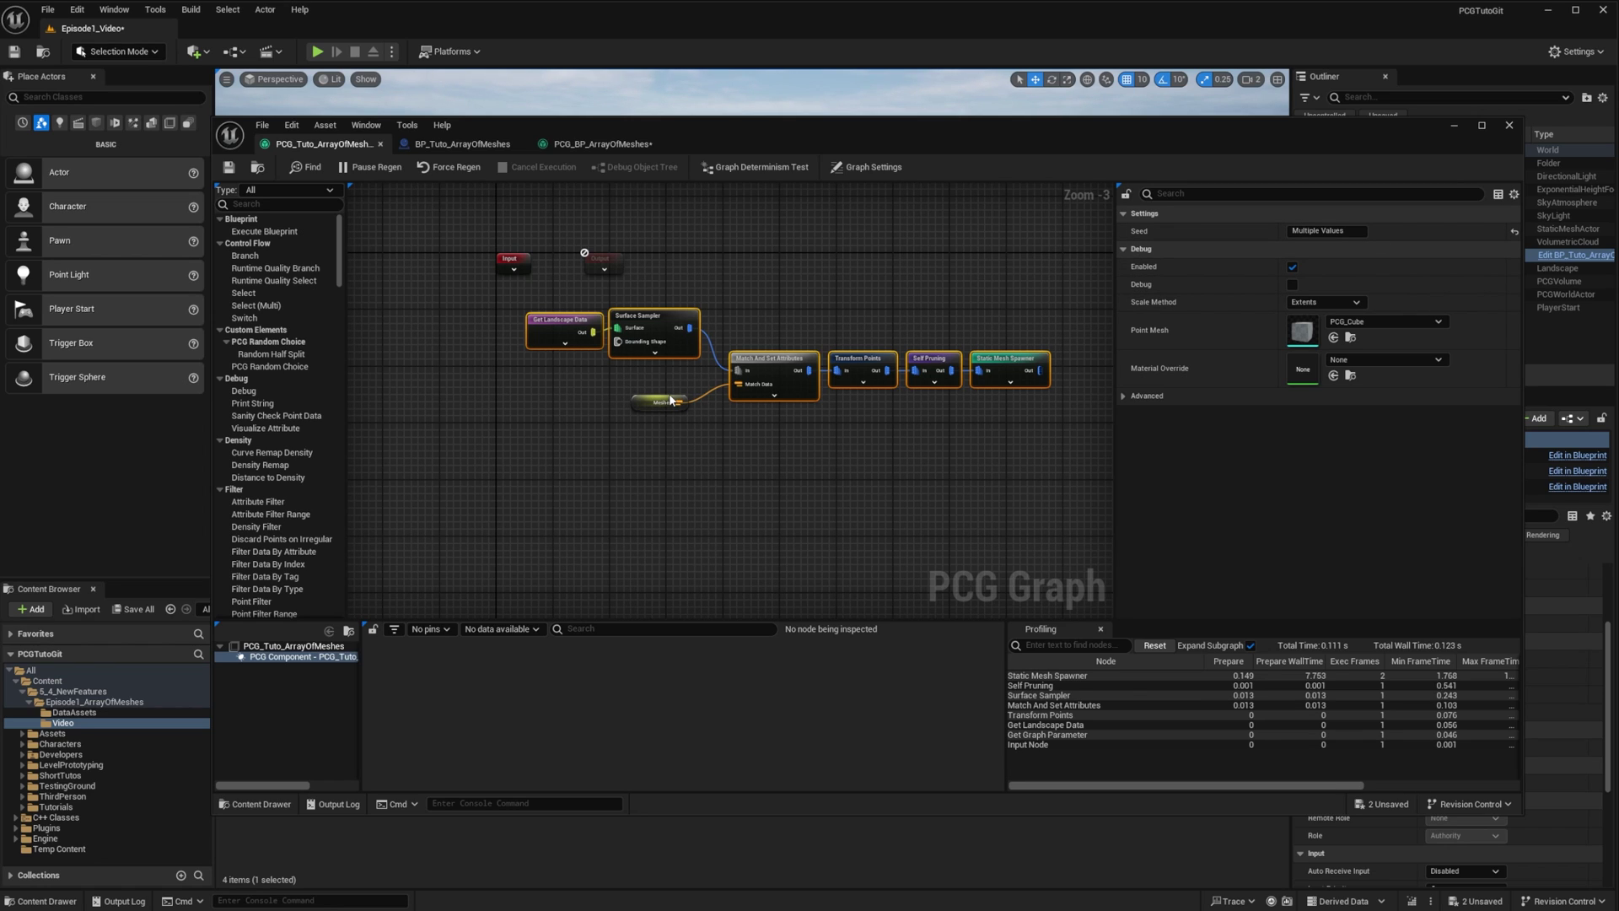
click(581, 145)
key(ctrl+v)
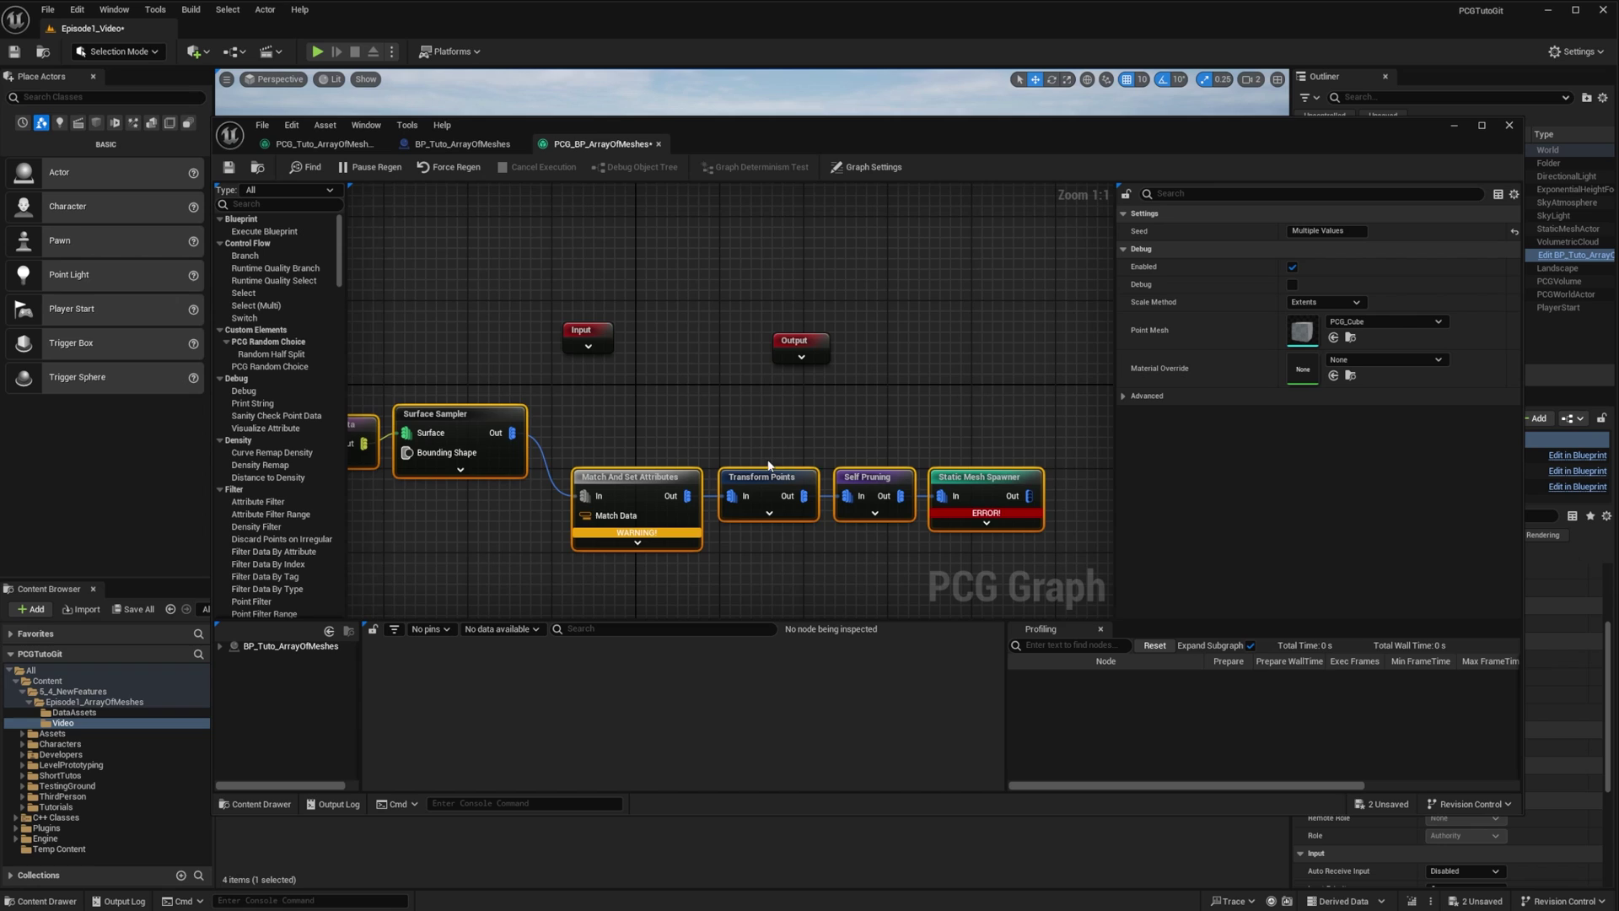
right_drag(699, 418, 860, 346)
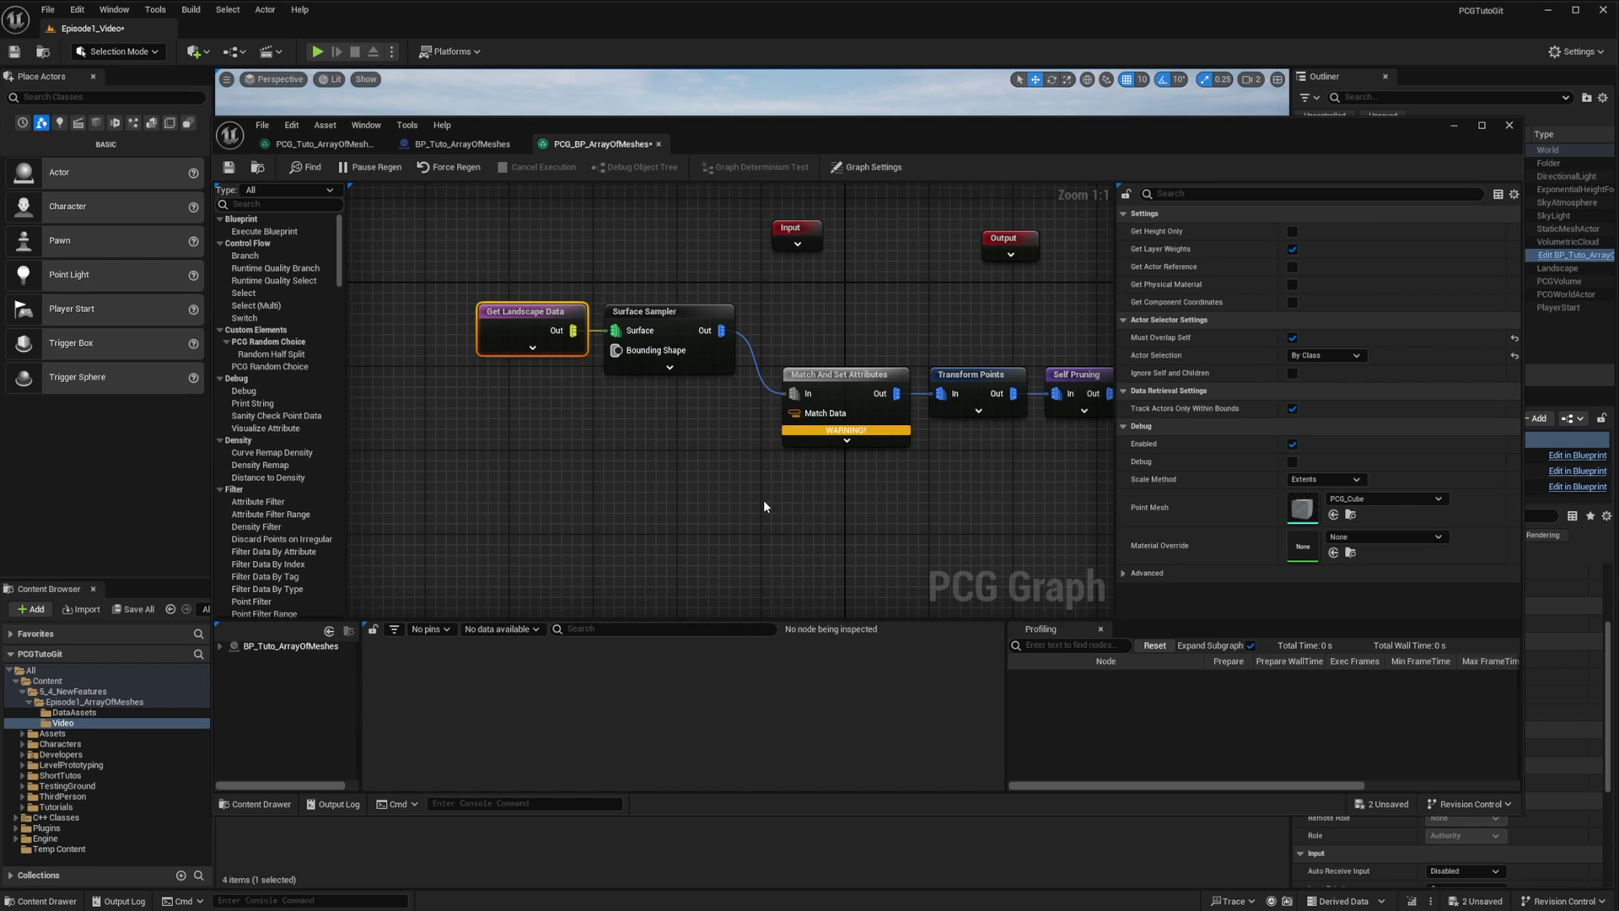
- Add a Get Actor Property node to the graph and place it below Get Landscape Data
right_click(570, 534)
text(Get Ac)
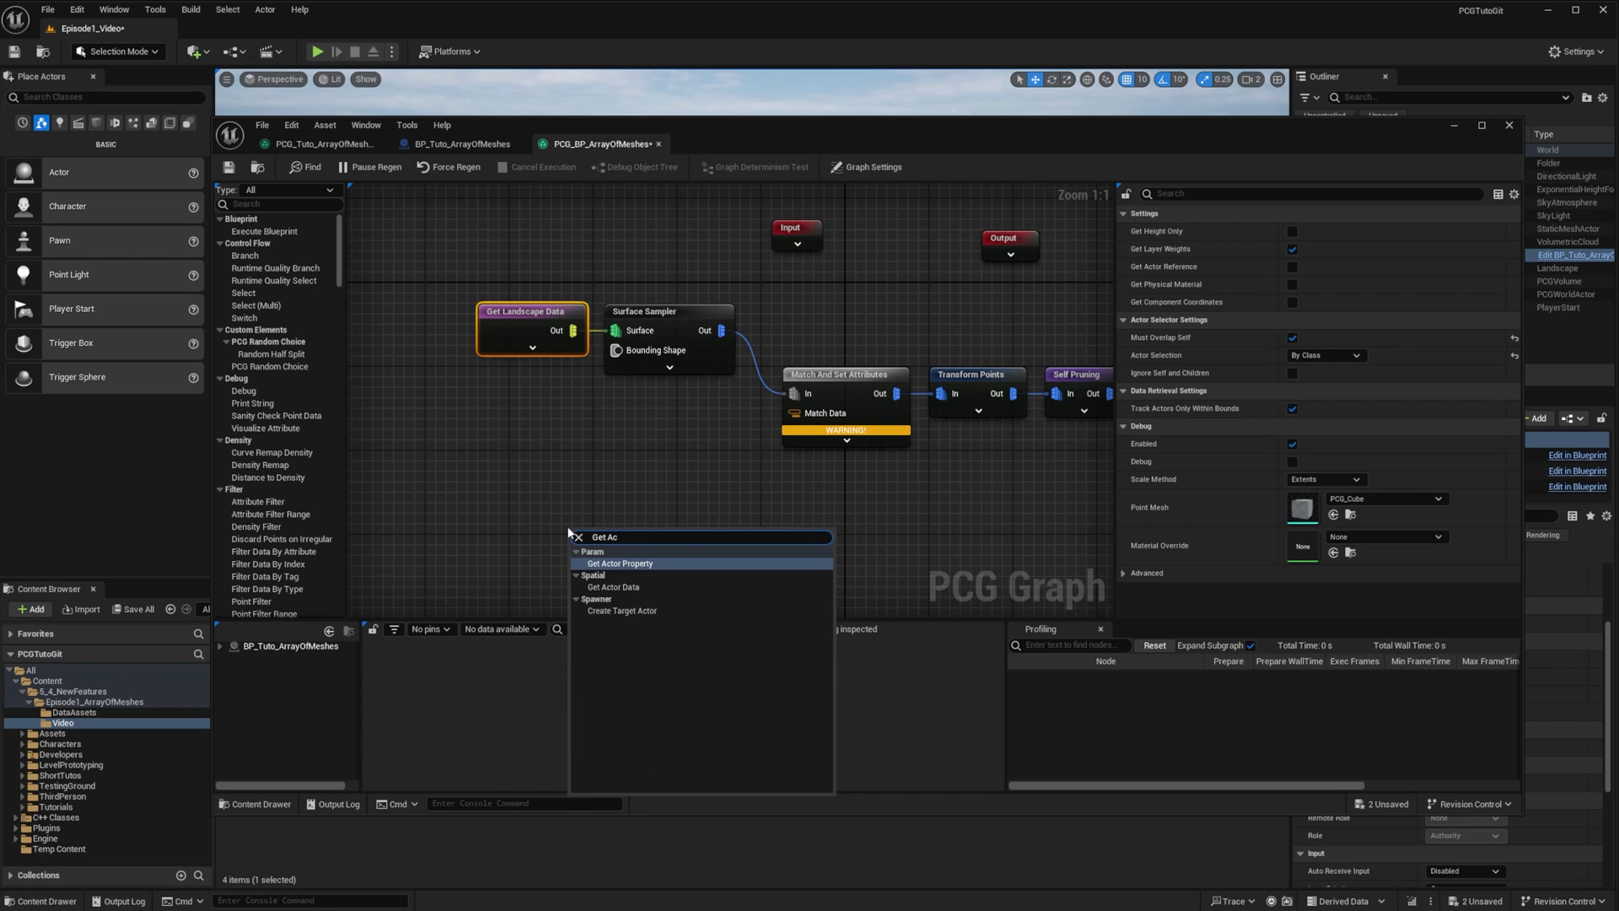
key(Return)
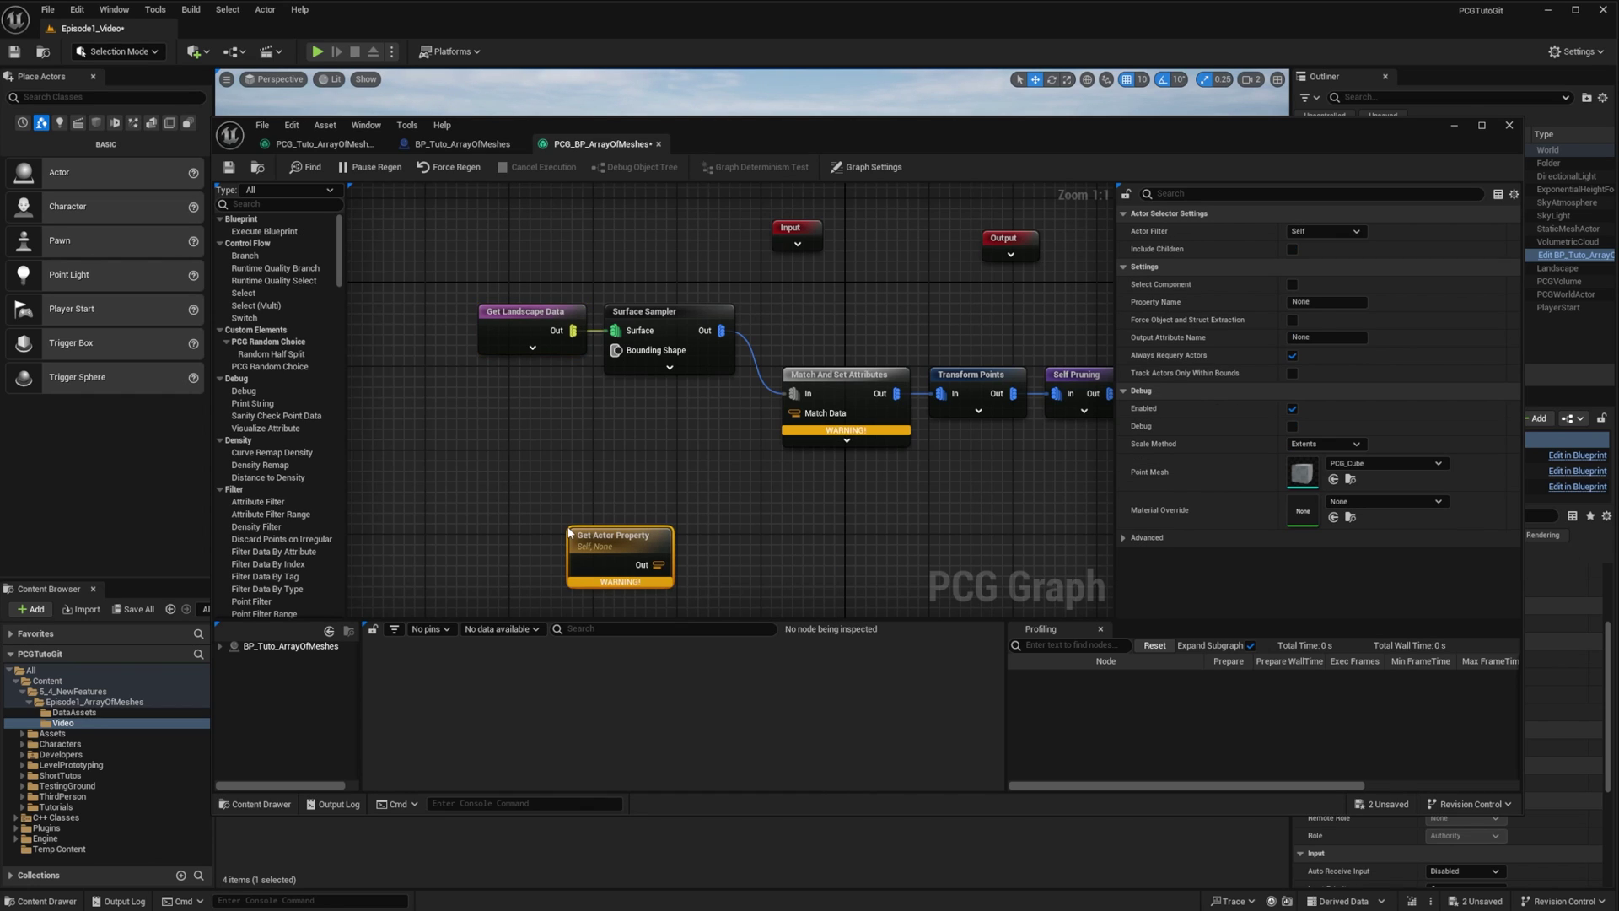
drag(604, 543, 584, 458)
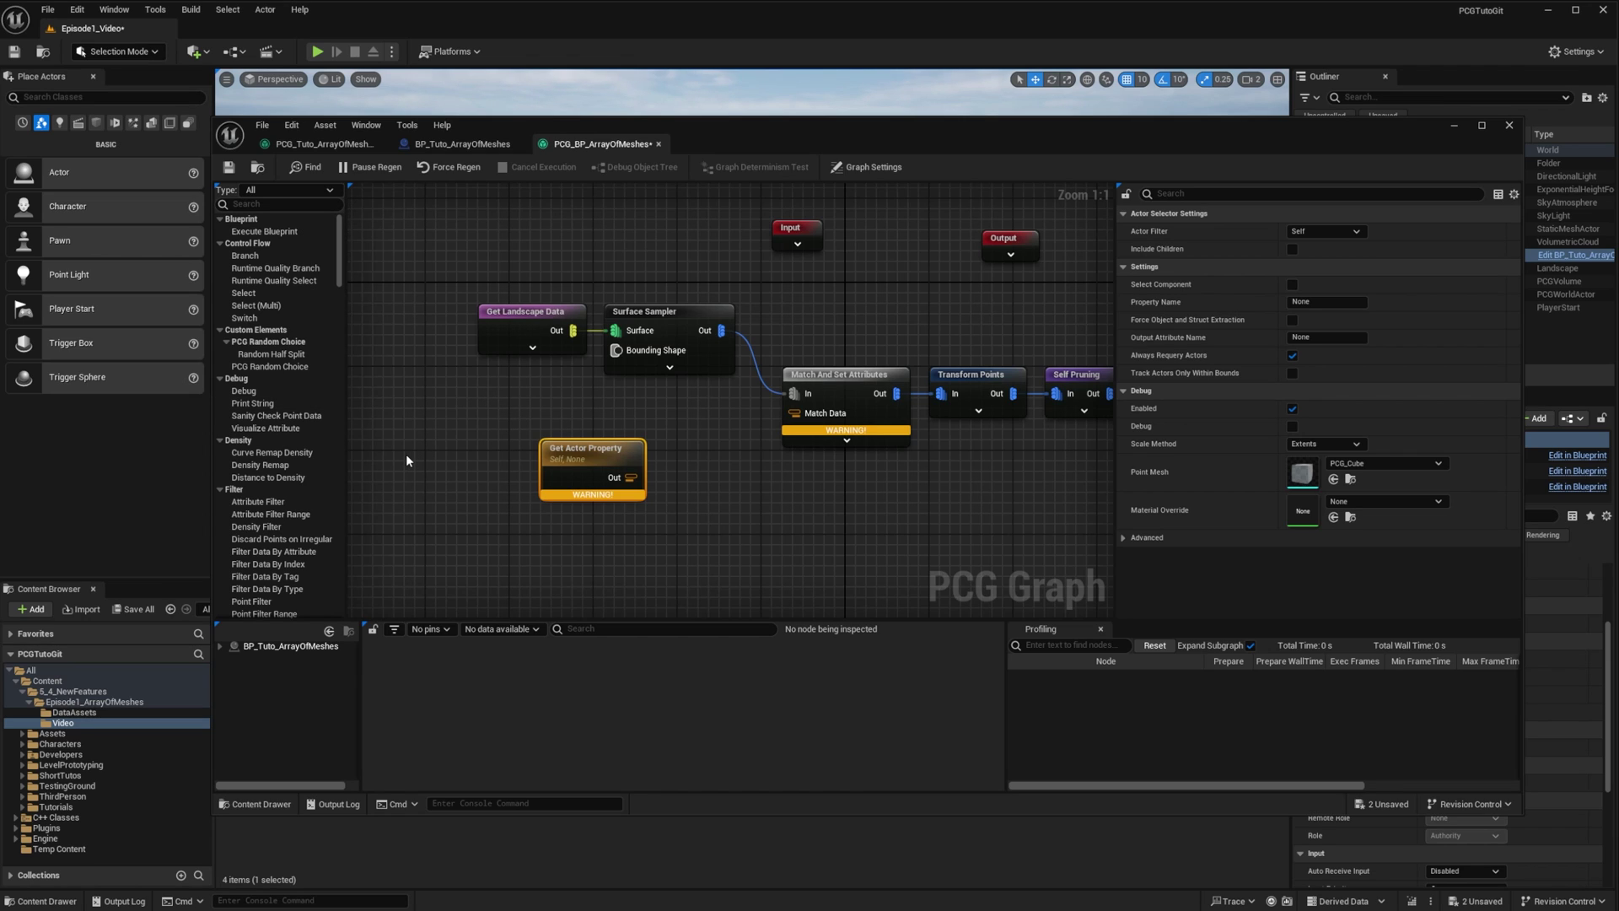
- Try the Get Actor Property node with Actor Filter All World Actors and Actor Selection By Class
click(1324, 231)
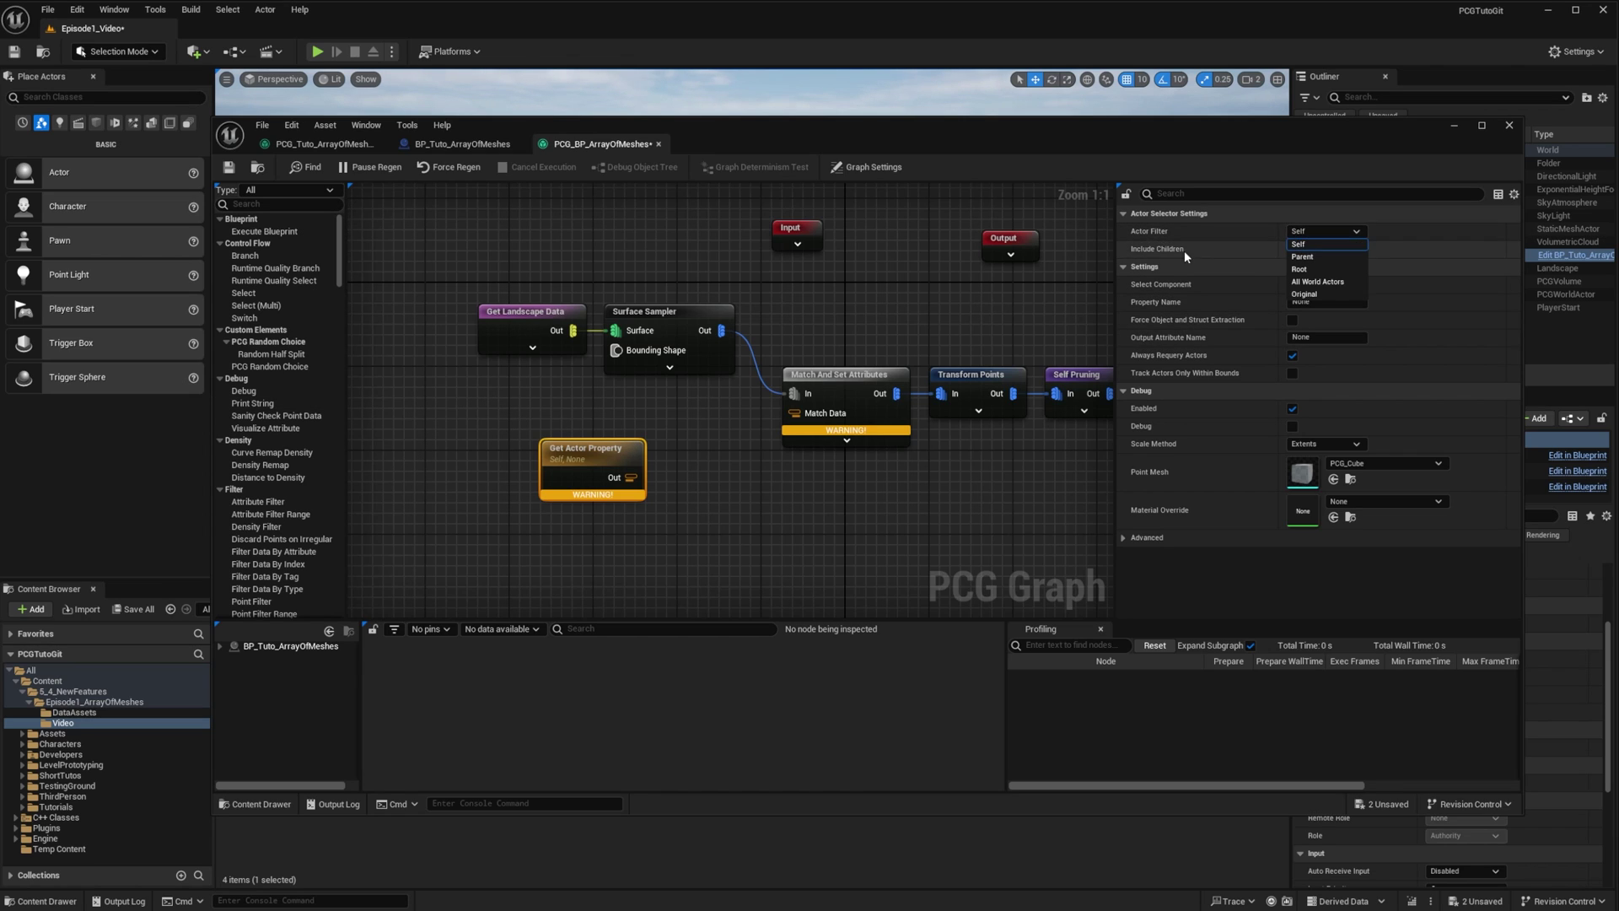
click(1315, 282)
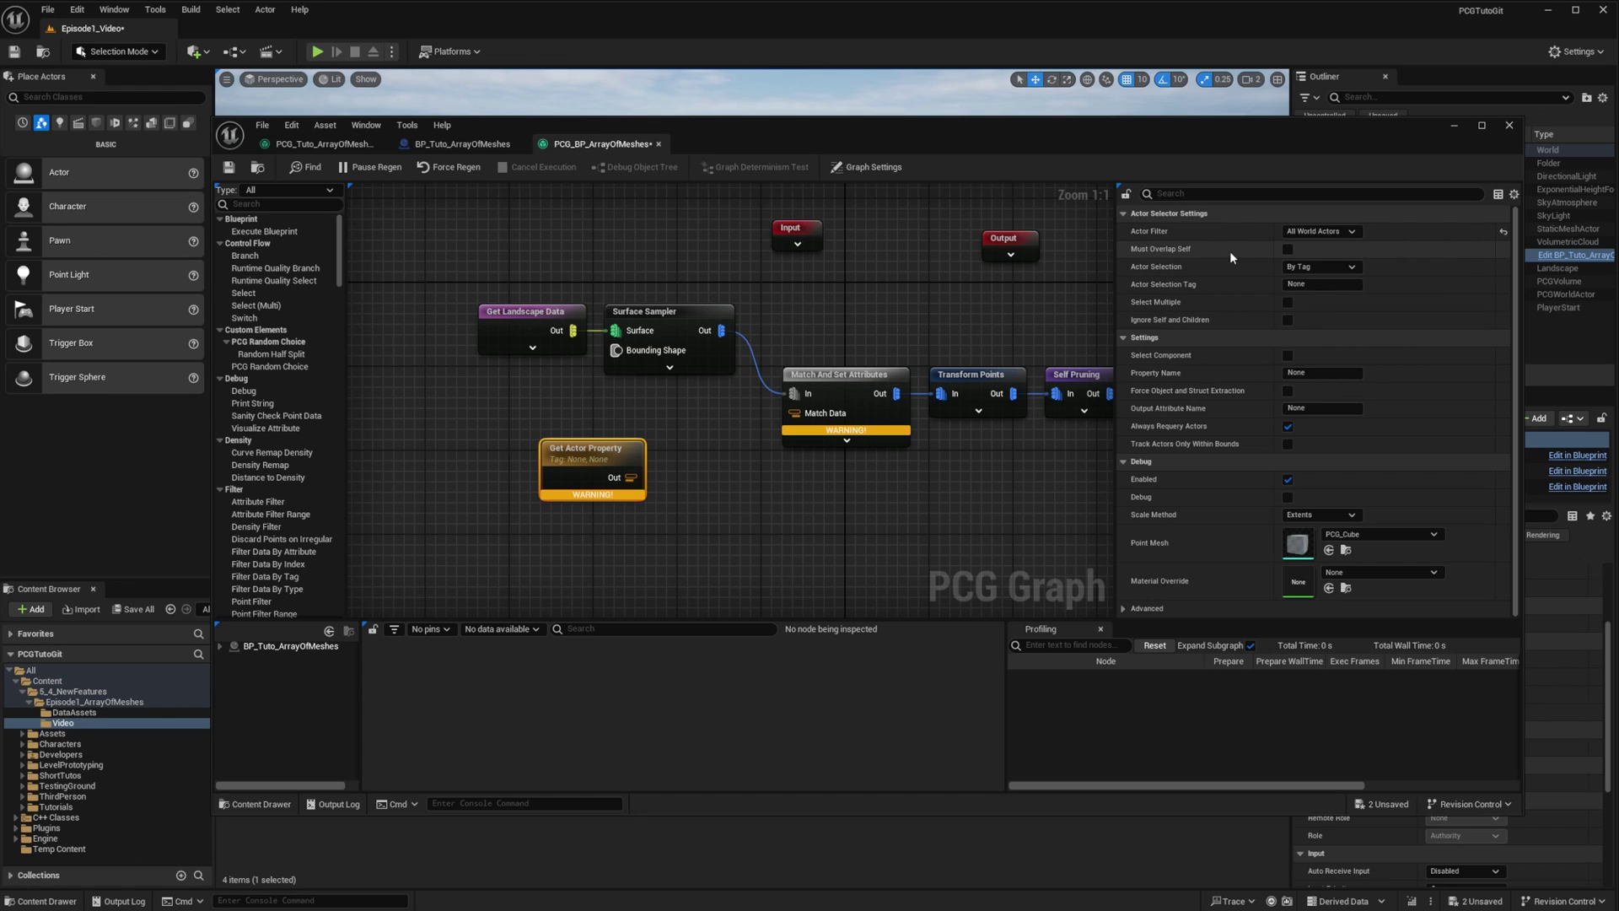
click(1321, 266)
click(1315, 295)
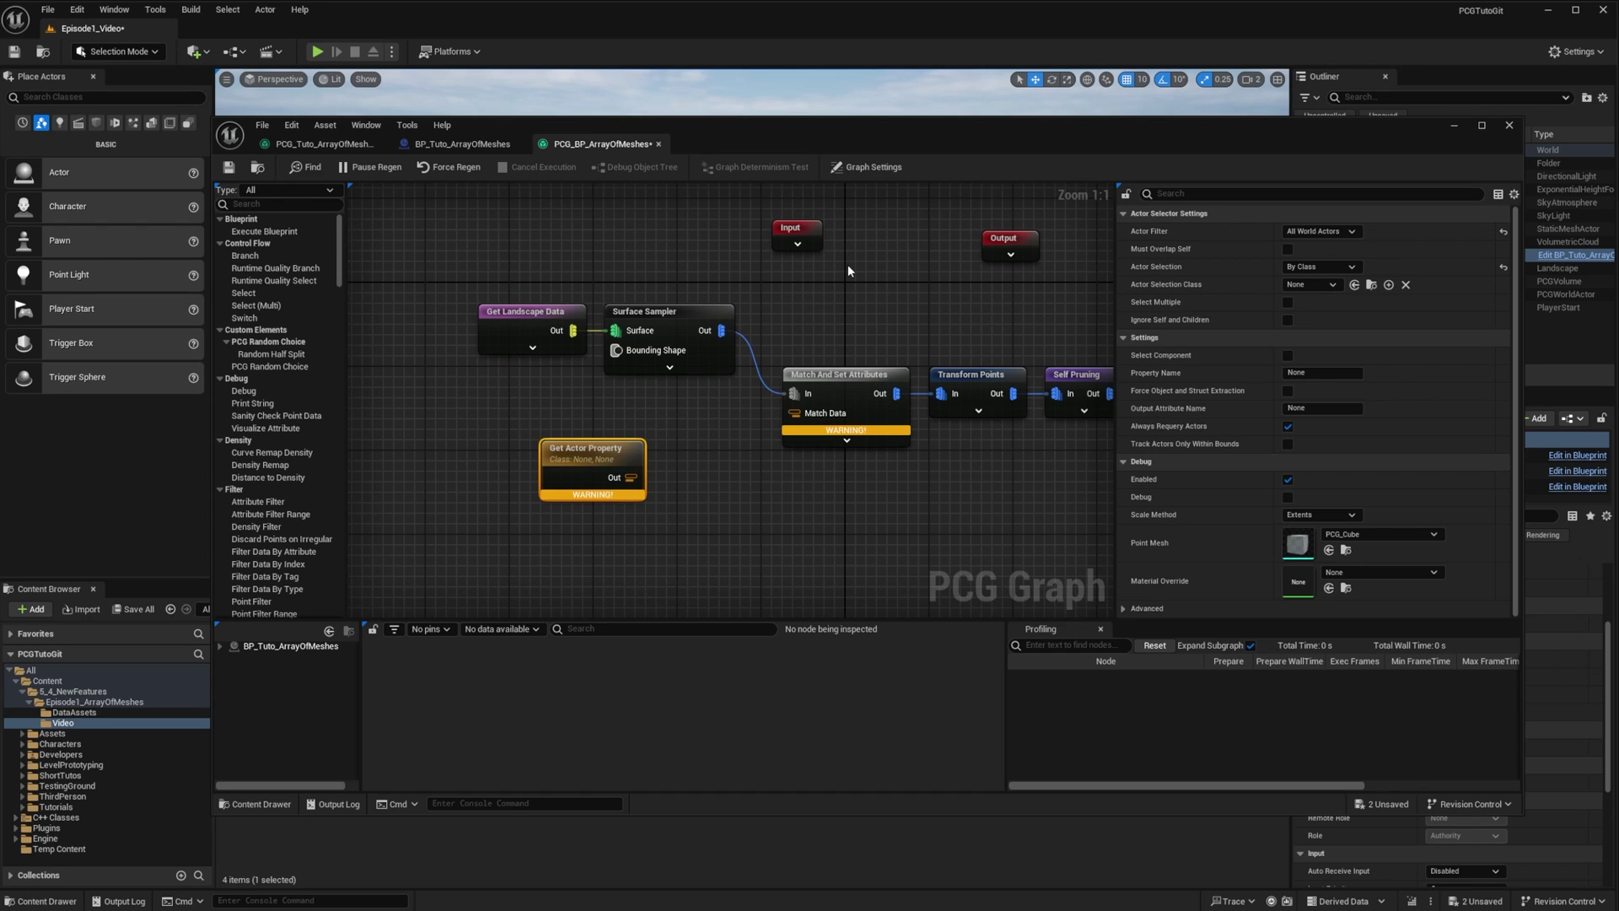
- Set the Get Actor Property node's Actor Filter to Self and its Property Name to Meshes
click(1307, 230)
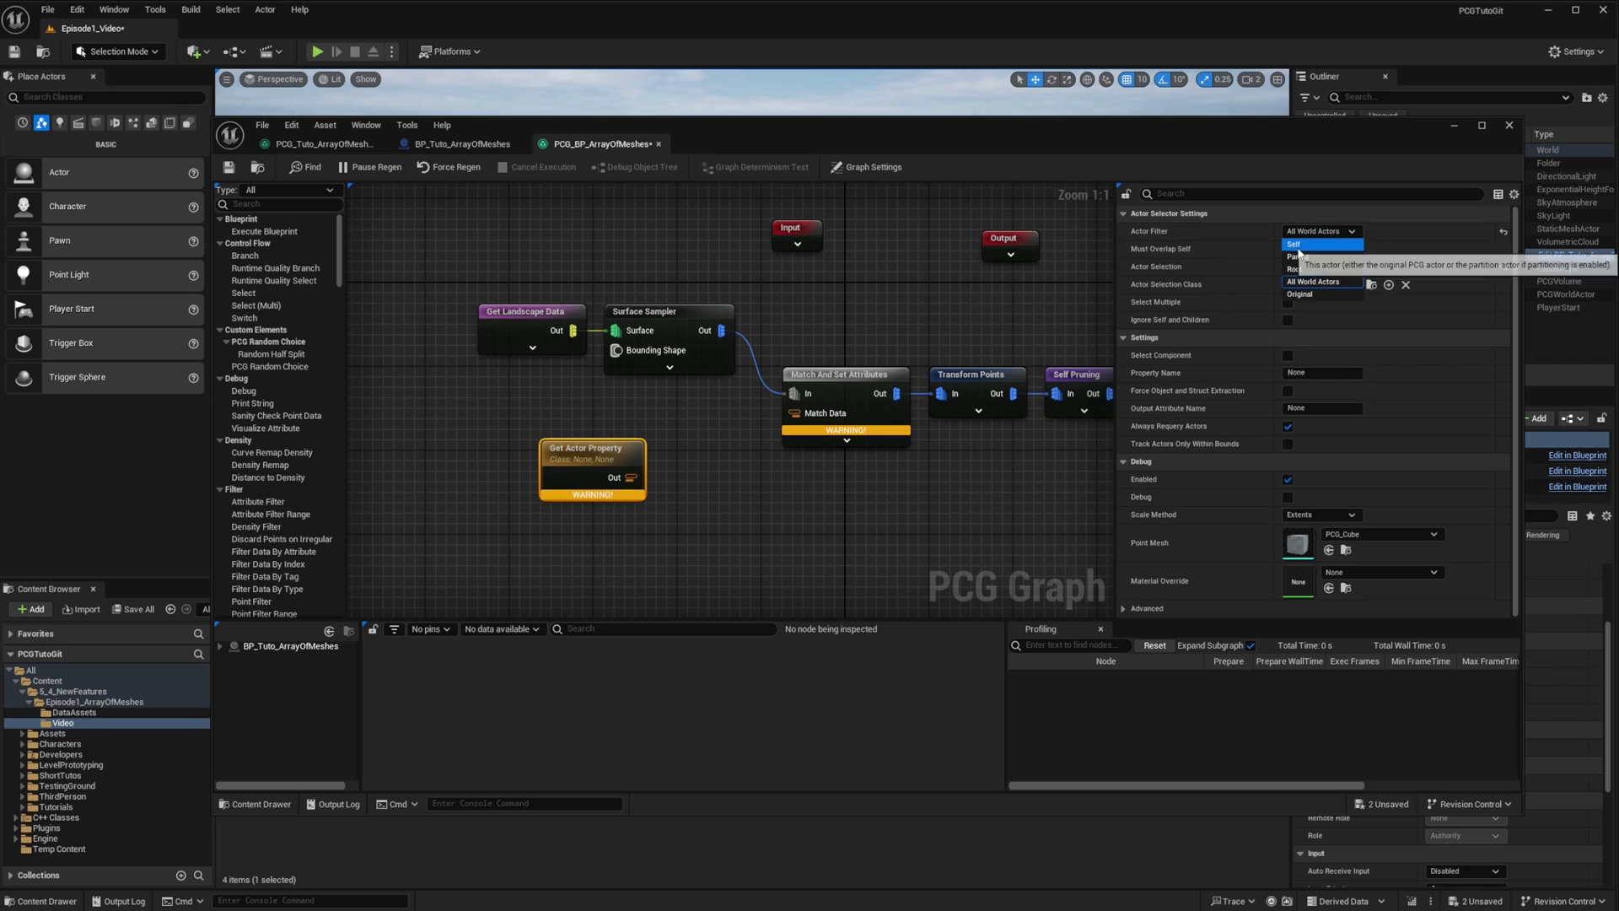
click(1301, 253)
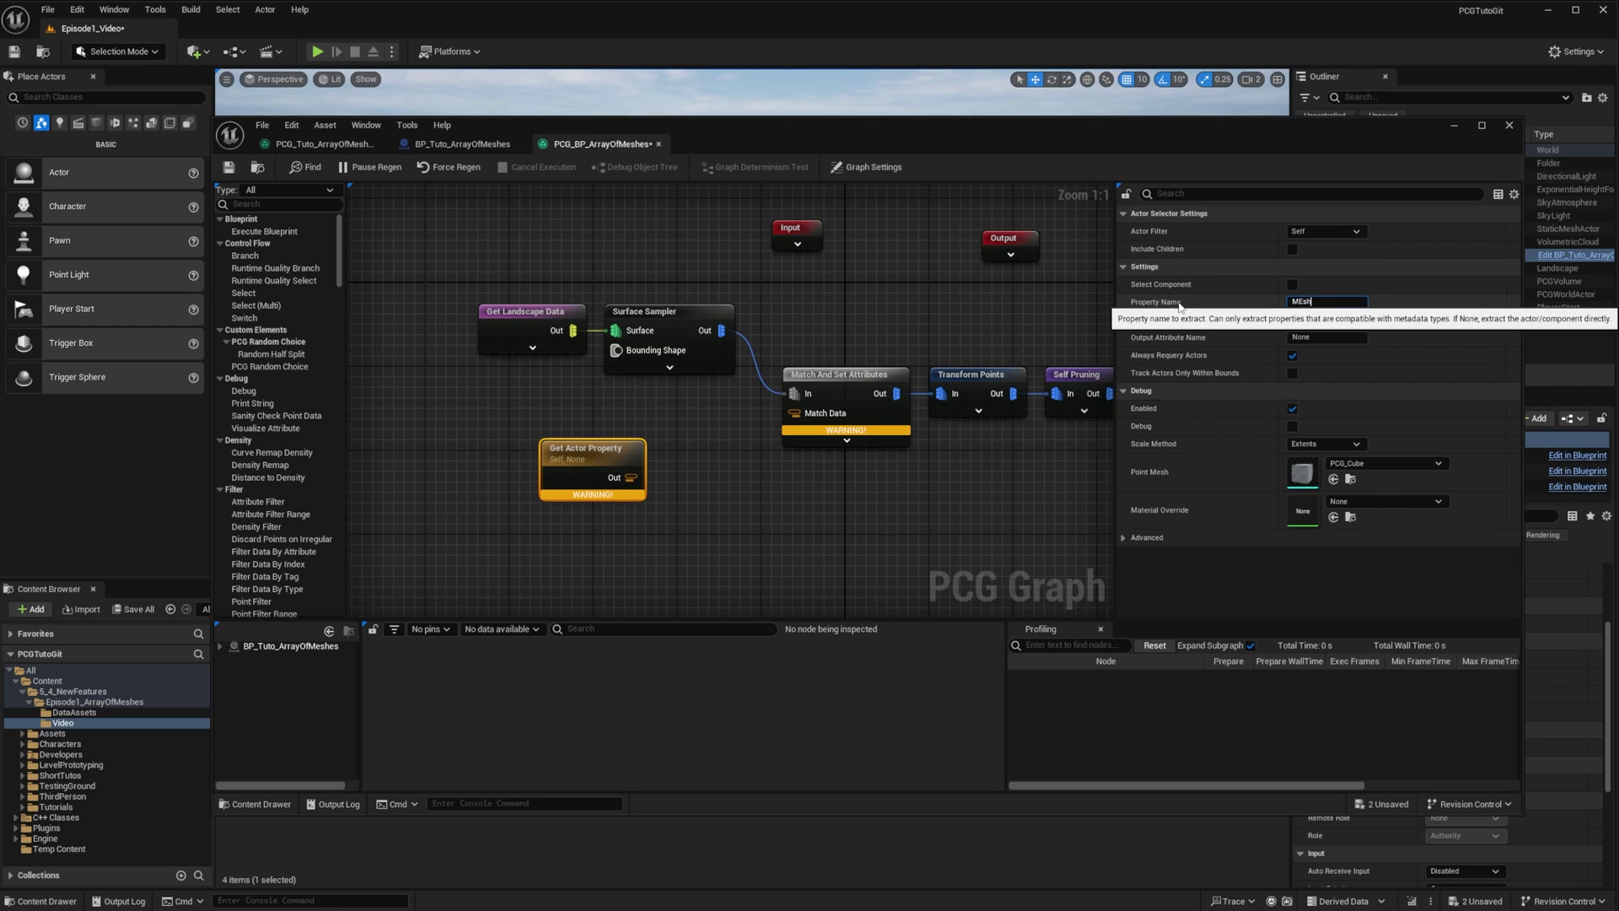
text(es)
key(Return)
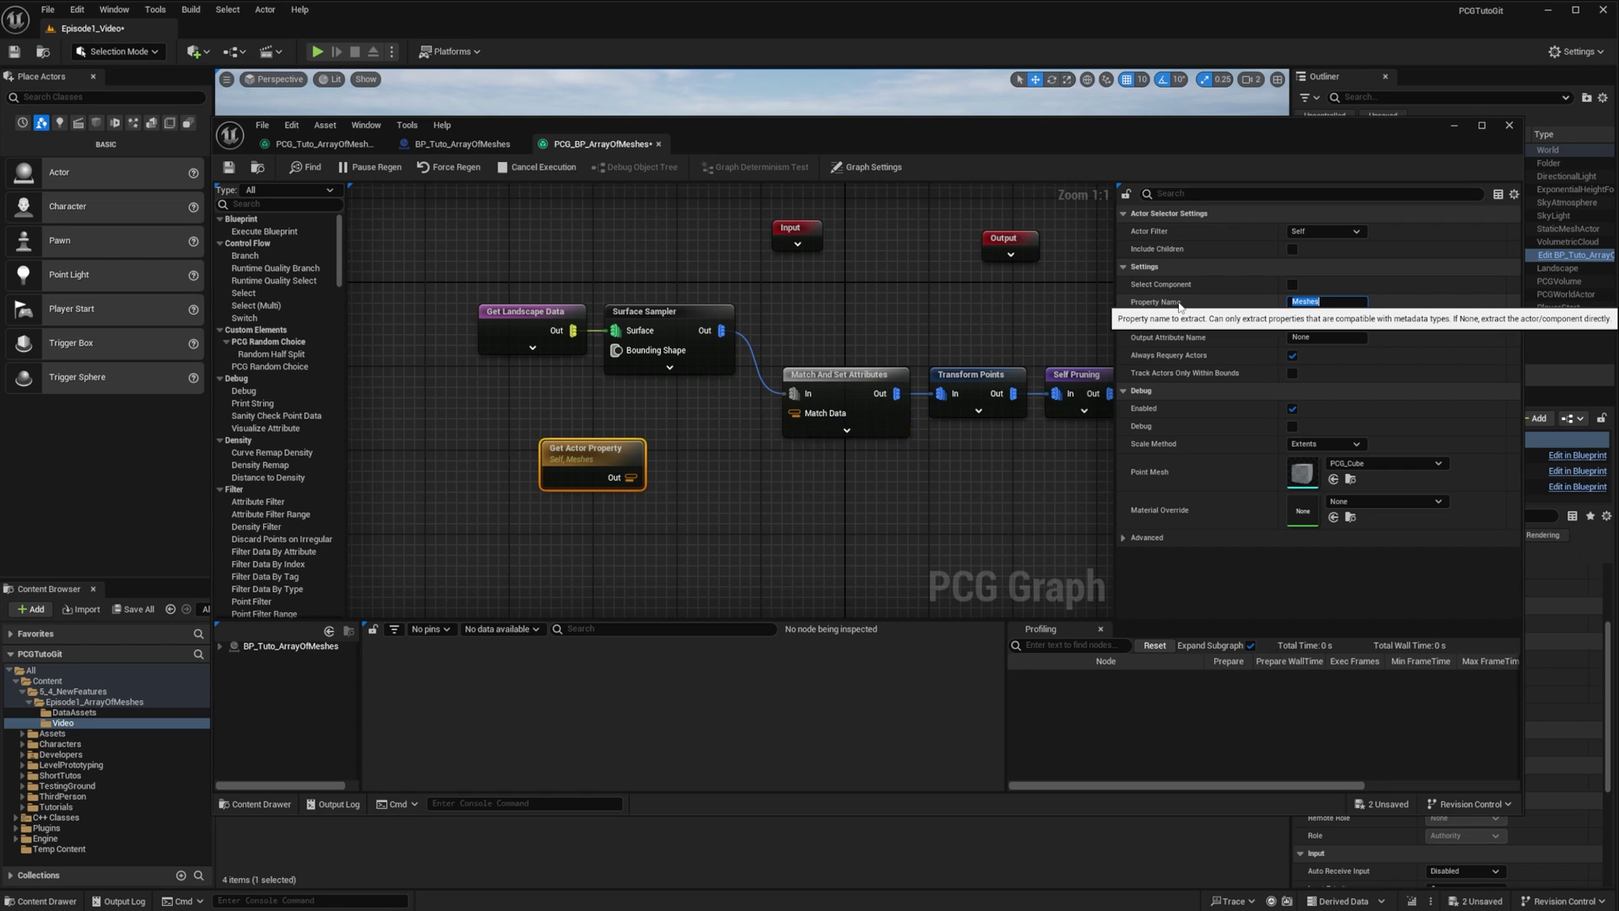
- Inspect the Get Actor Property node's output for the PCG component of BP_Tuto_ArrayOfMeshes, with the Soft Object Path column widened
click(722, 506)
click(590, 462)
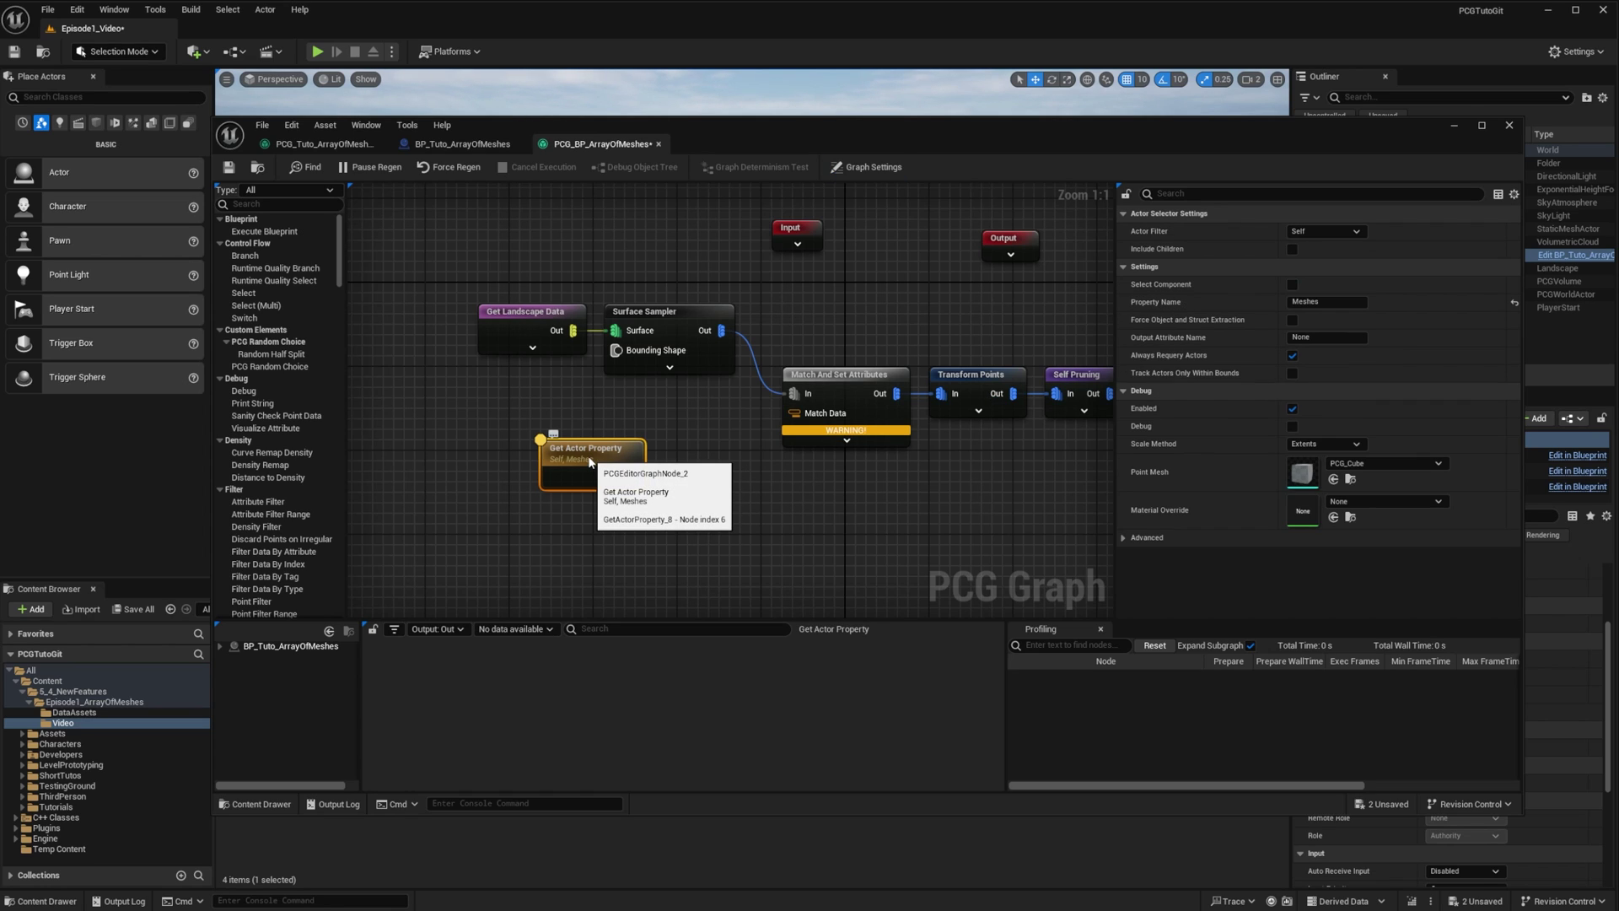
click(337, 656)
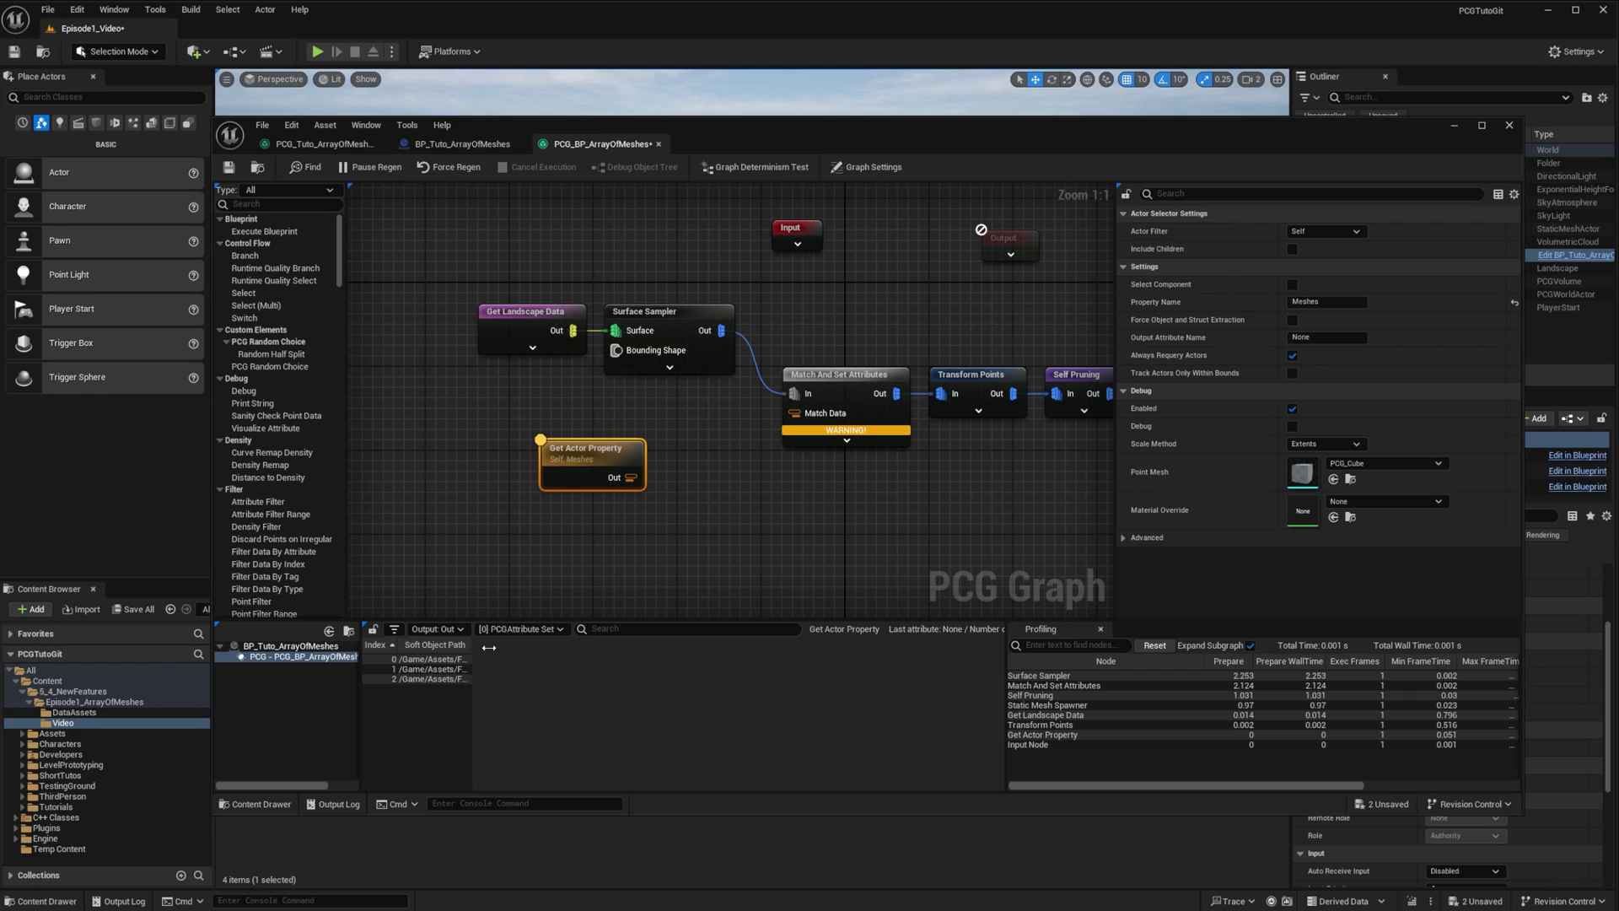
drag(472, 645, 734, 645)
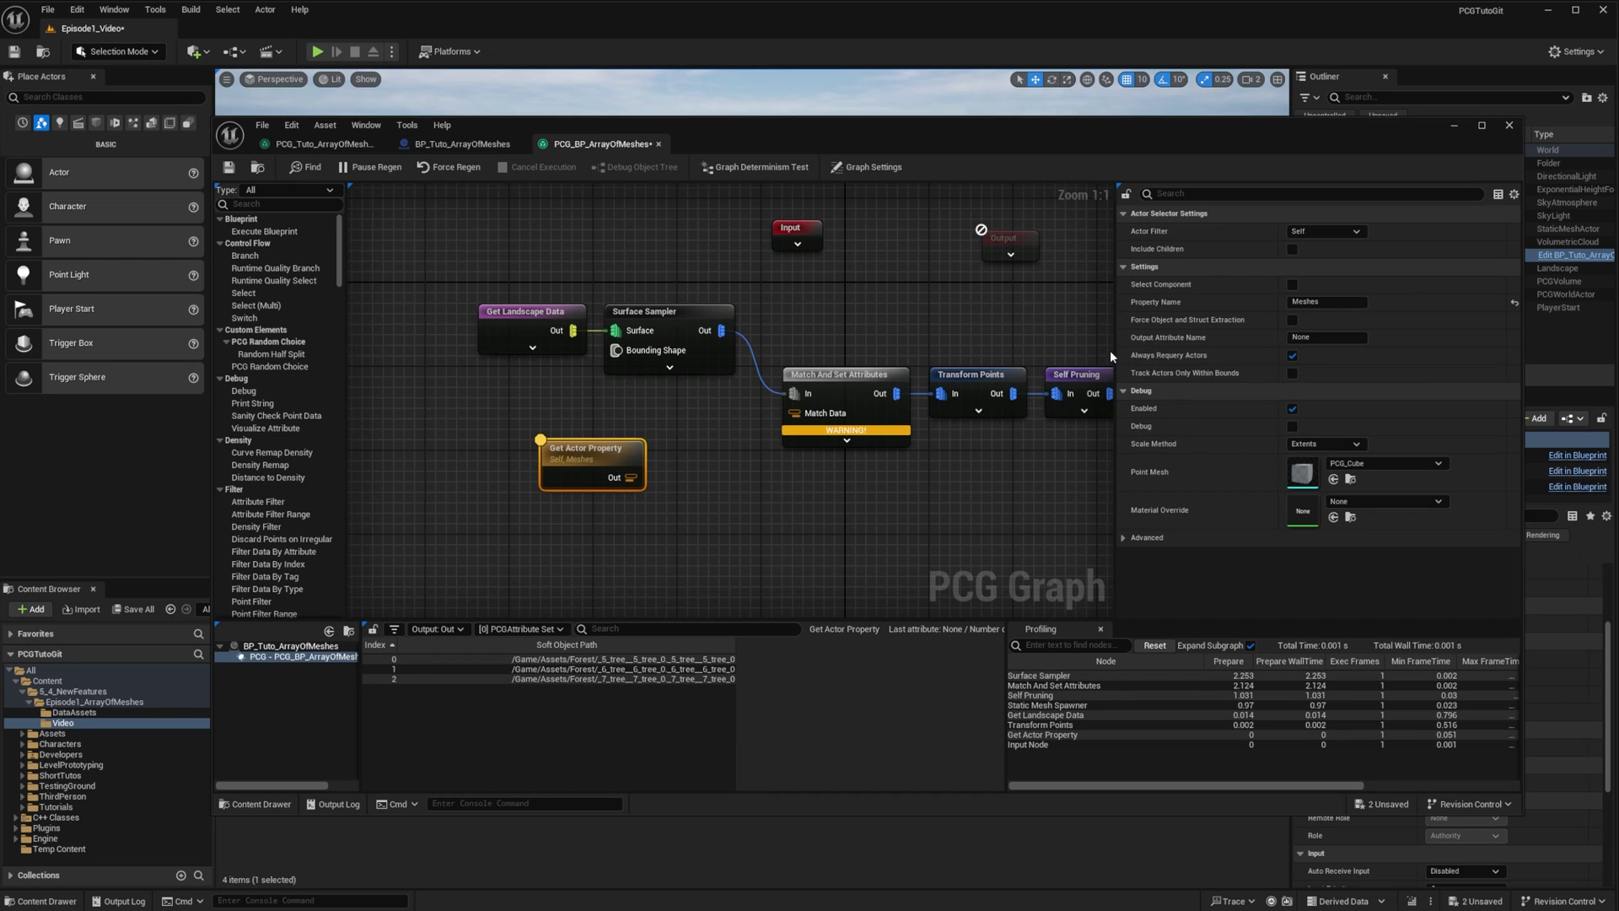
- Set the node's Output Attribute Name to Meshes and widen the Meshes column in the attribute list
mouse_move(1160, 343)
click(1300, 336)
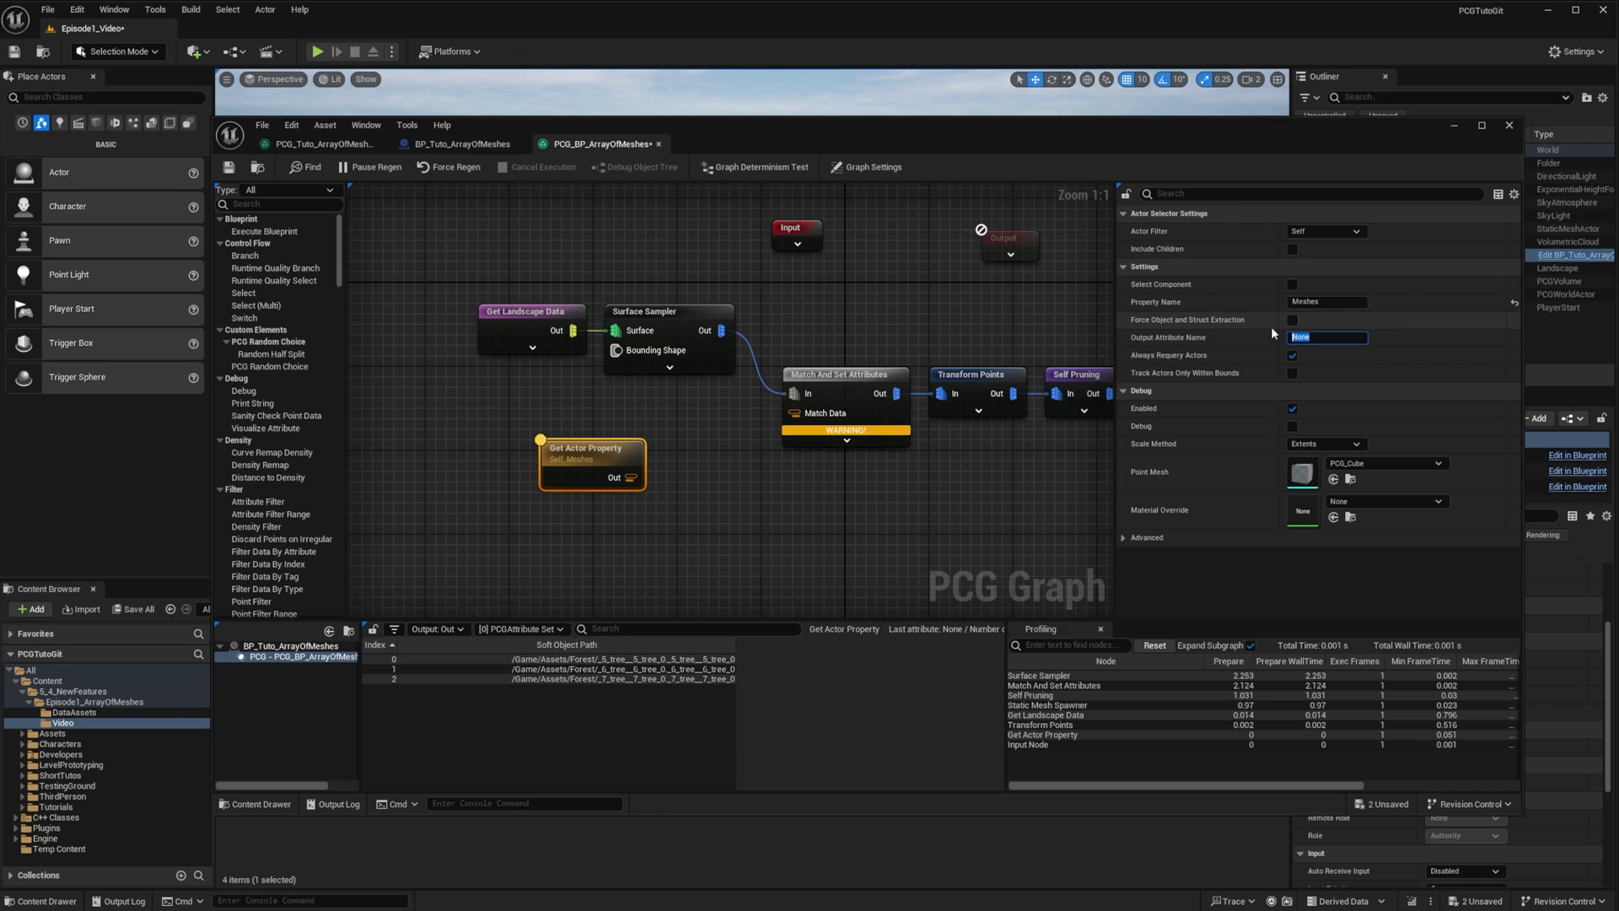
key(Return)
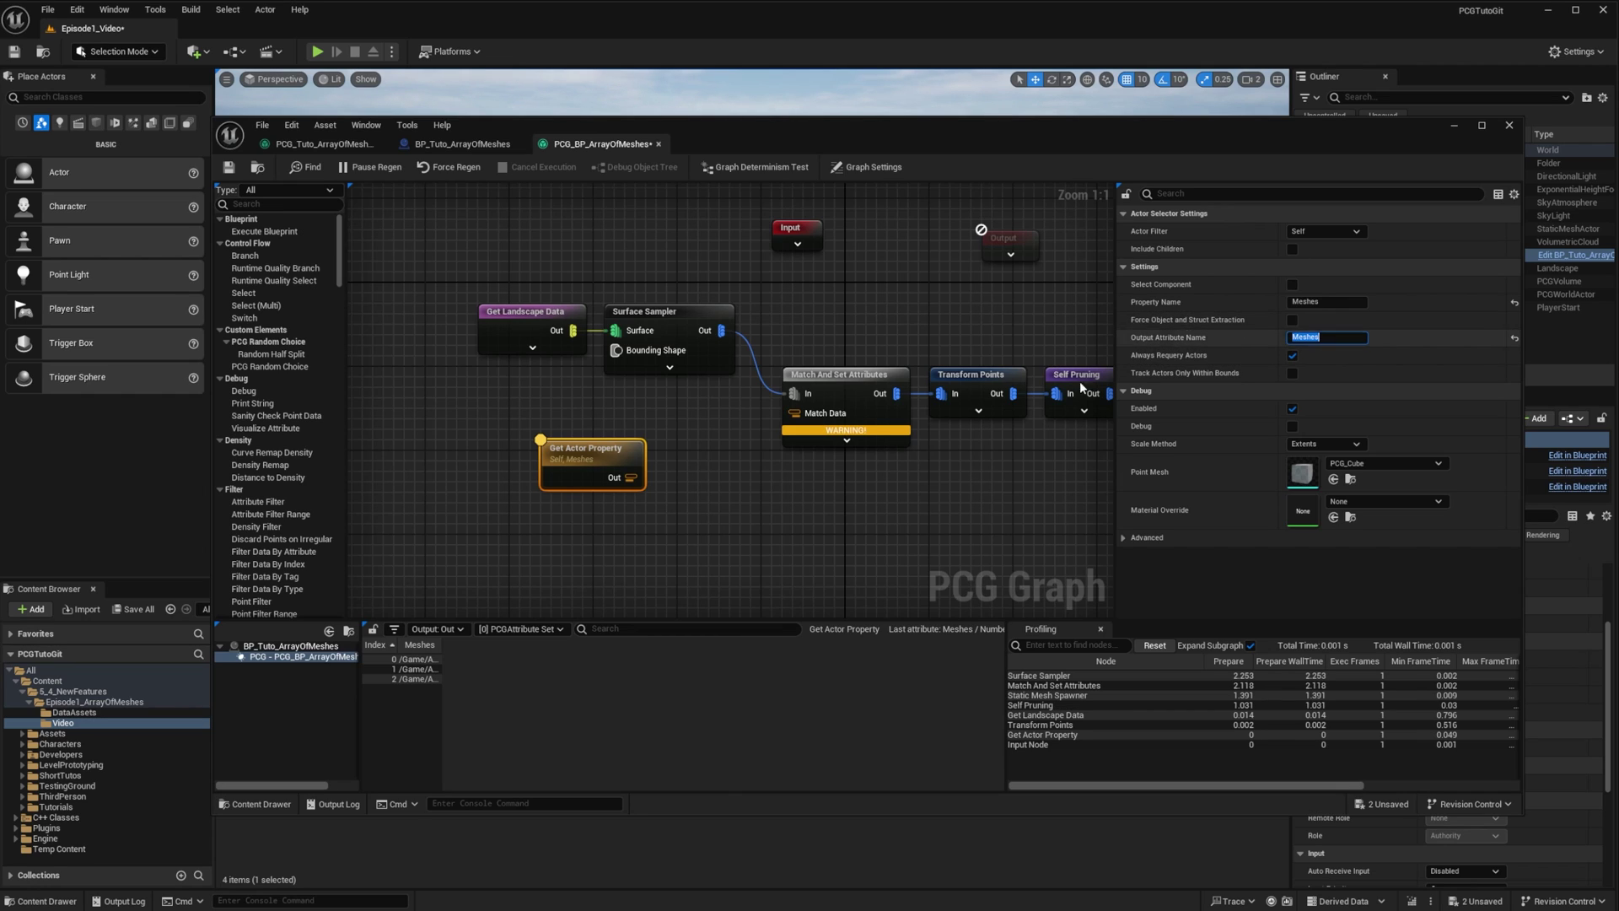
drag(440, 646, 660, 646)
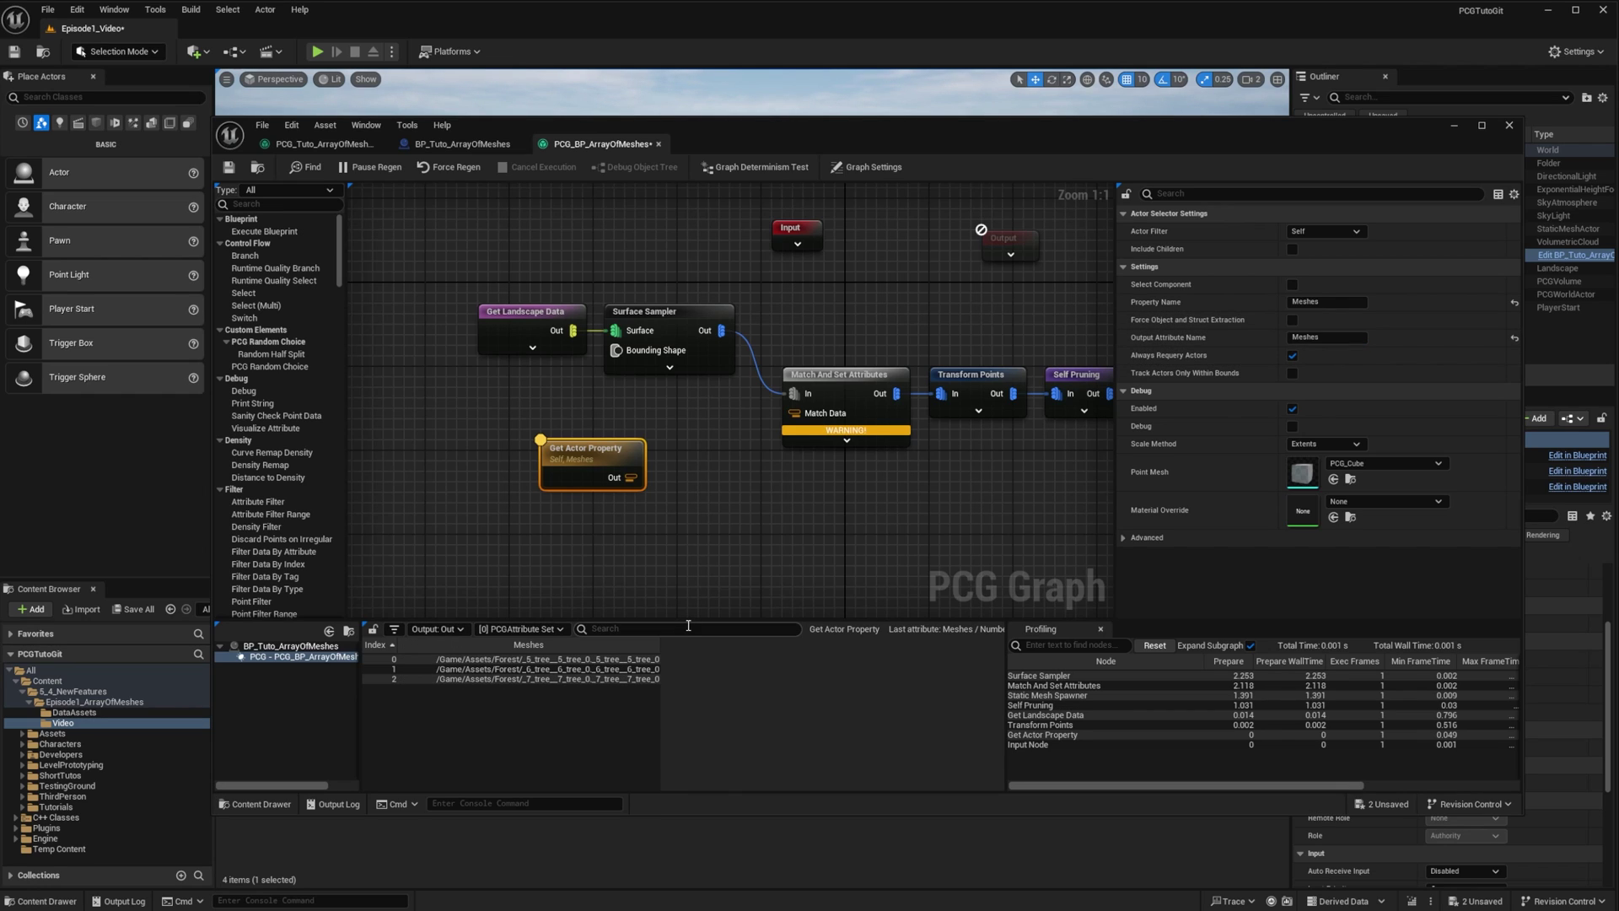
- Connect the Get Actor Property output to Match Data on Match And Set Attributes, and minimize the graph editor
drag(605, 447, 668, 448)
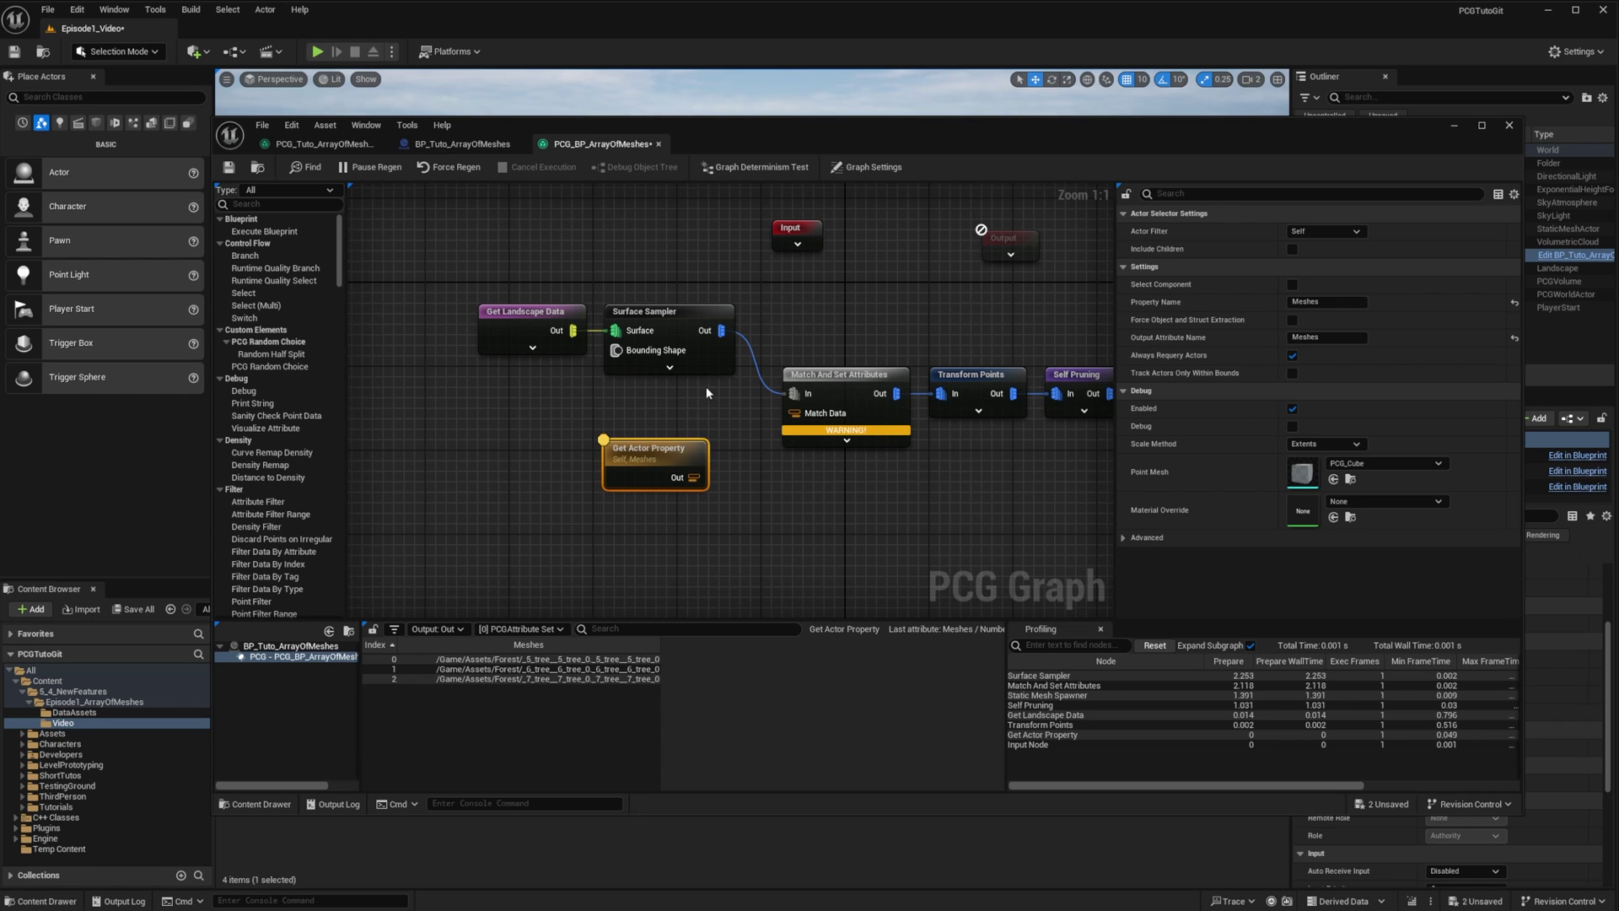
drag(693, 478, 794, 413)
click(1454, 125)
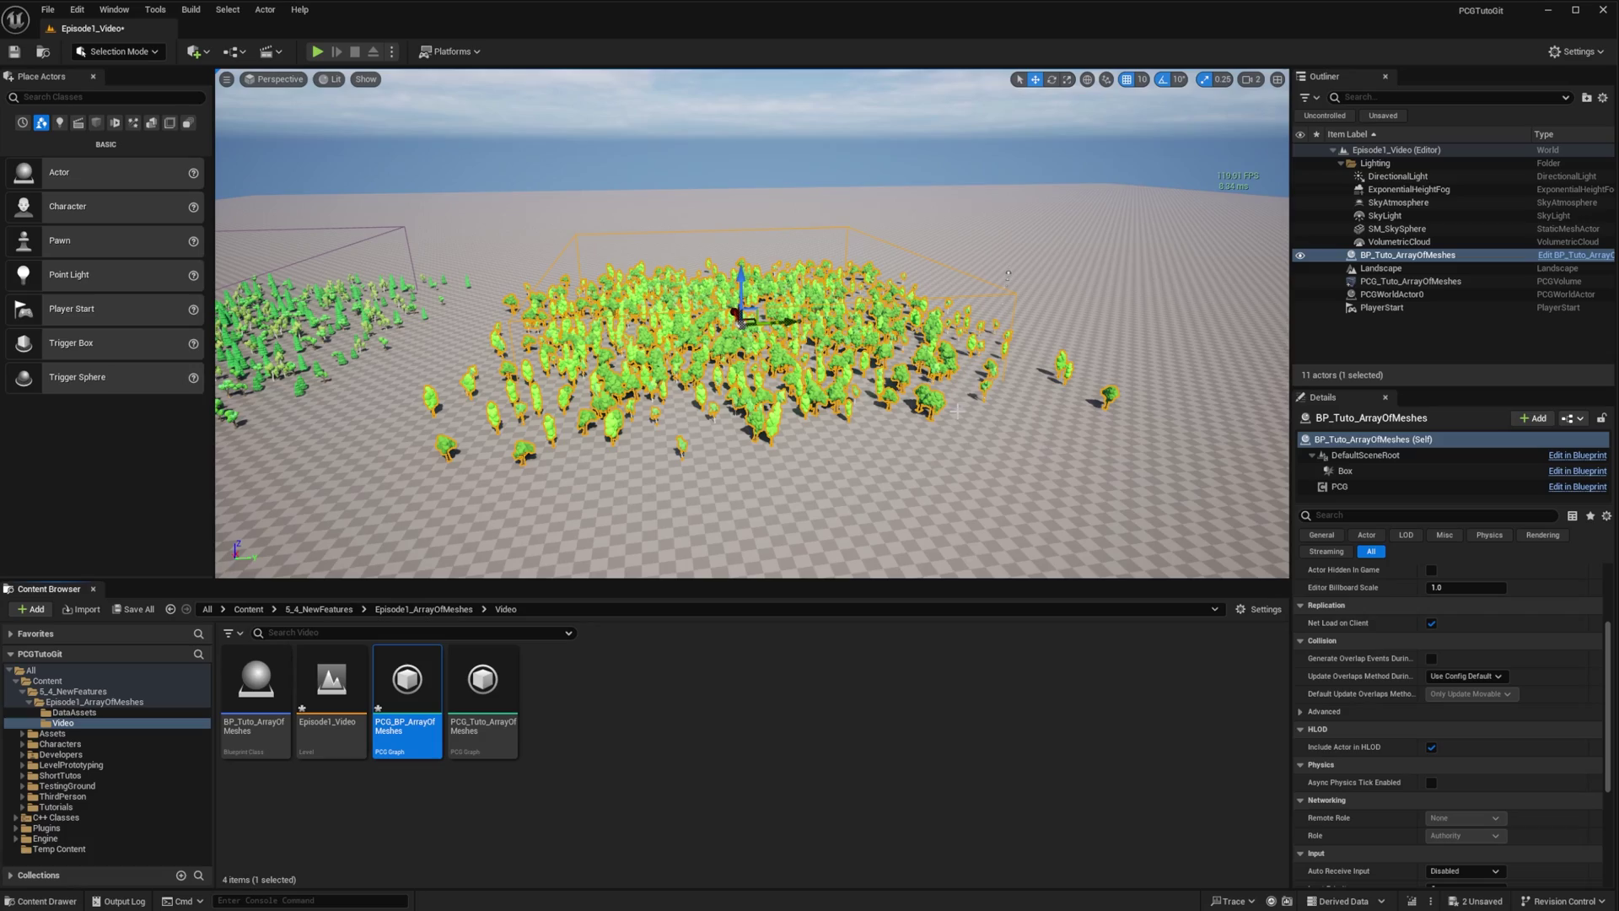
- Add a fourth element to the Meshes array of BP_Tuto_ArrayOfMeshes, assign 1M_CubeWithSocket to it, and view the spawned meshes
right_drag(951, 404, 917, 405)
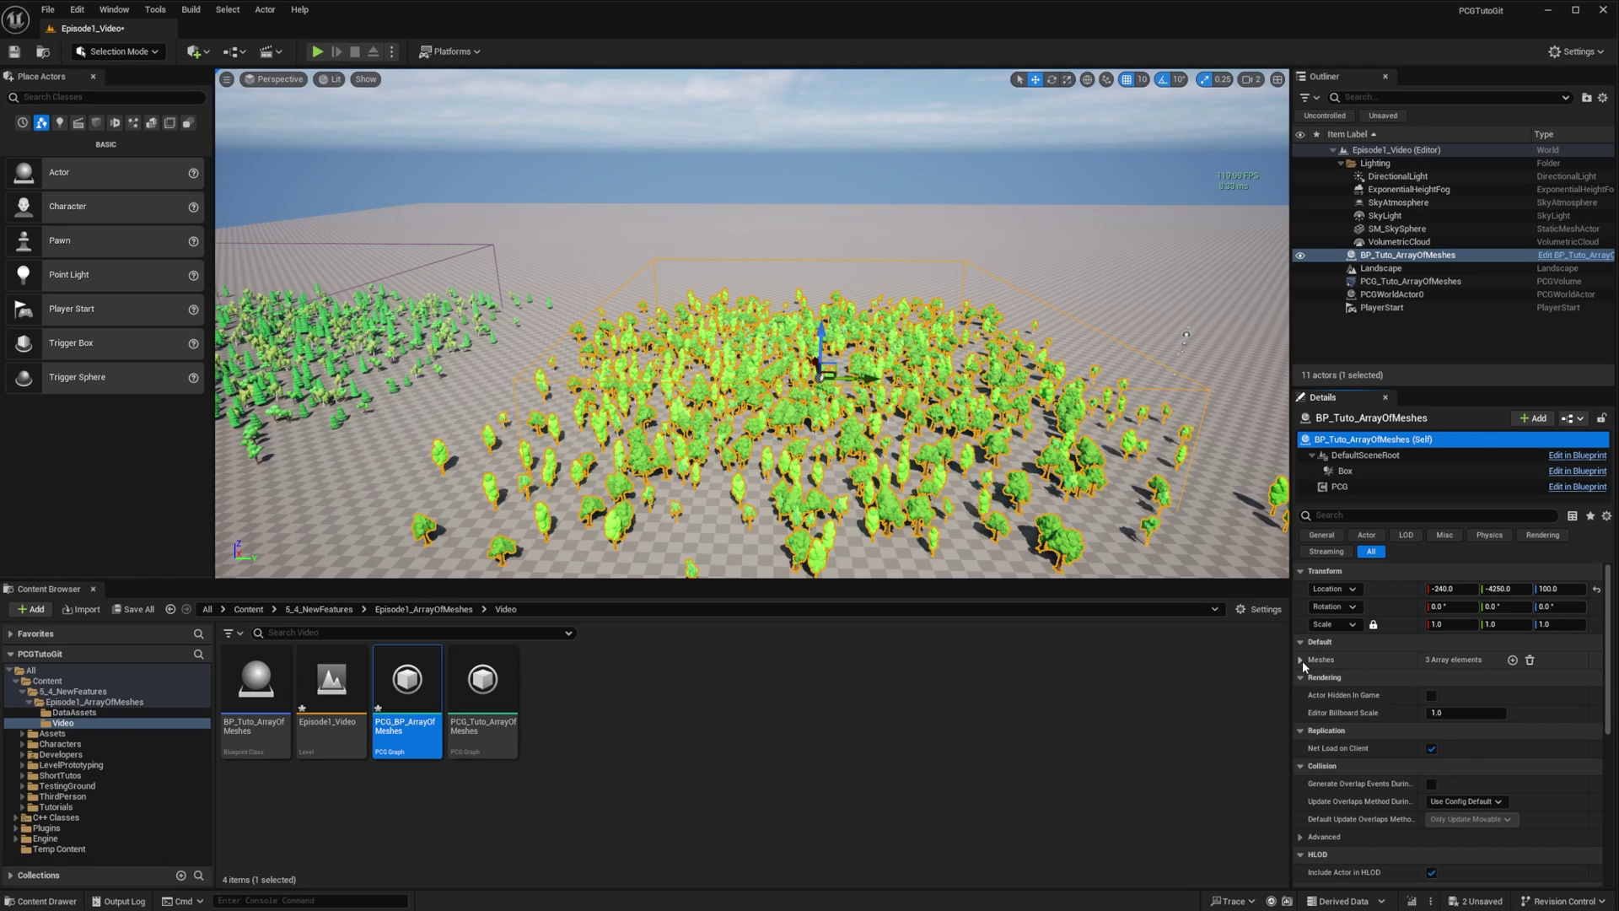
click(1300, 661)
click(1512, 660)
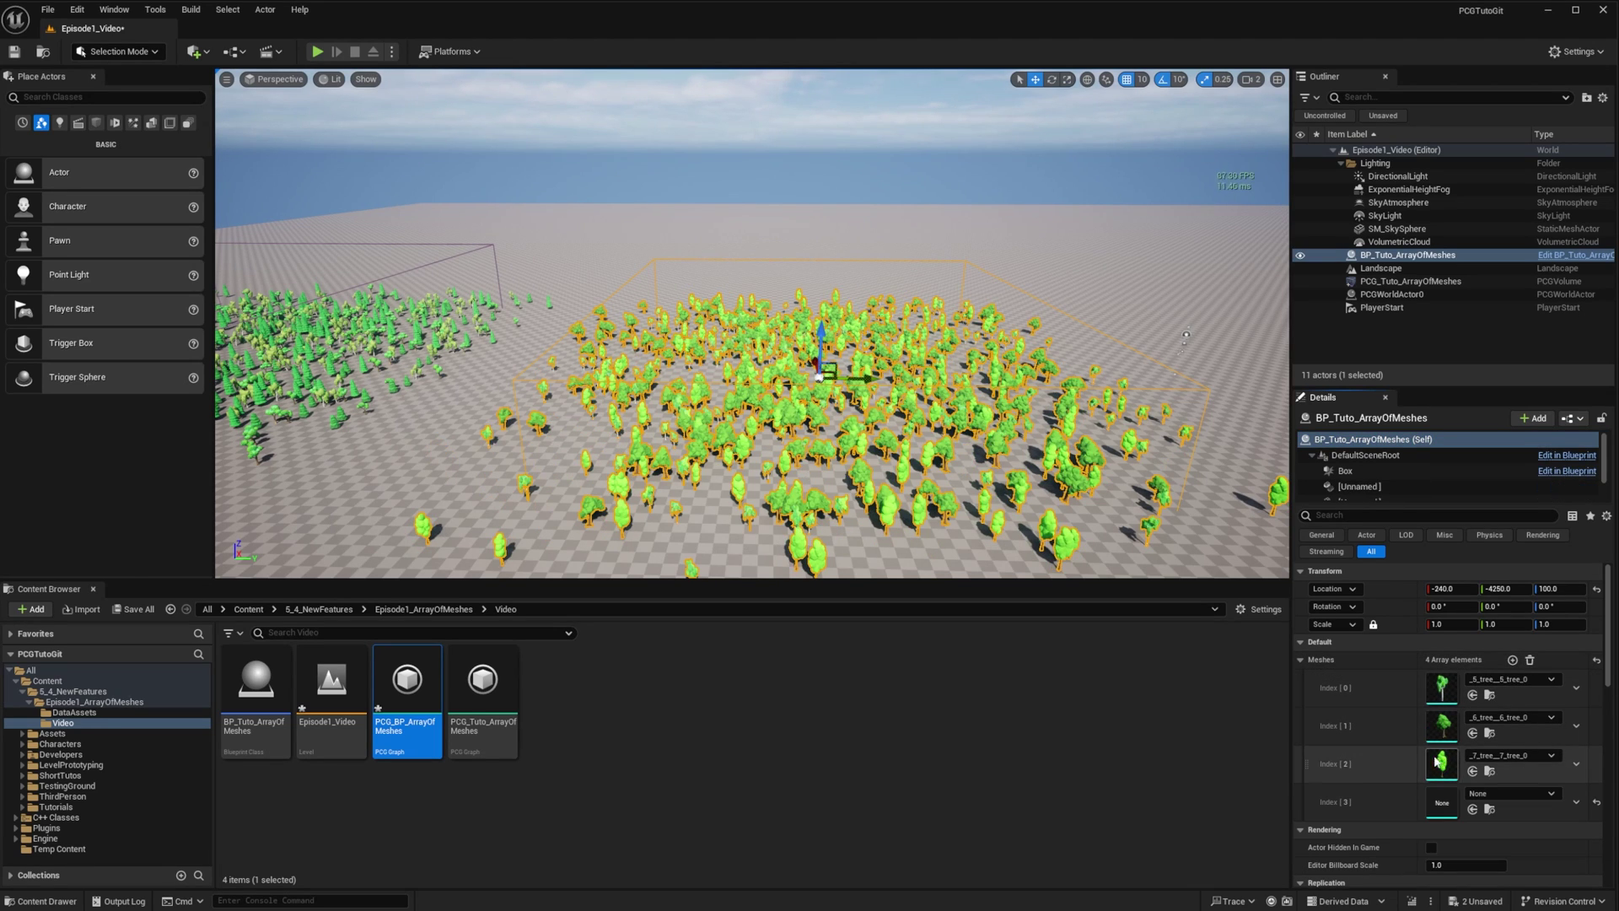
click(1509, 793)
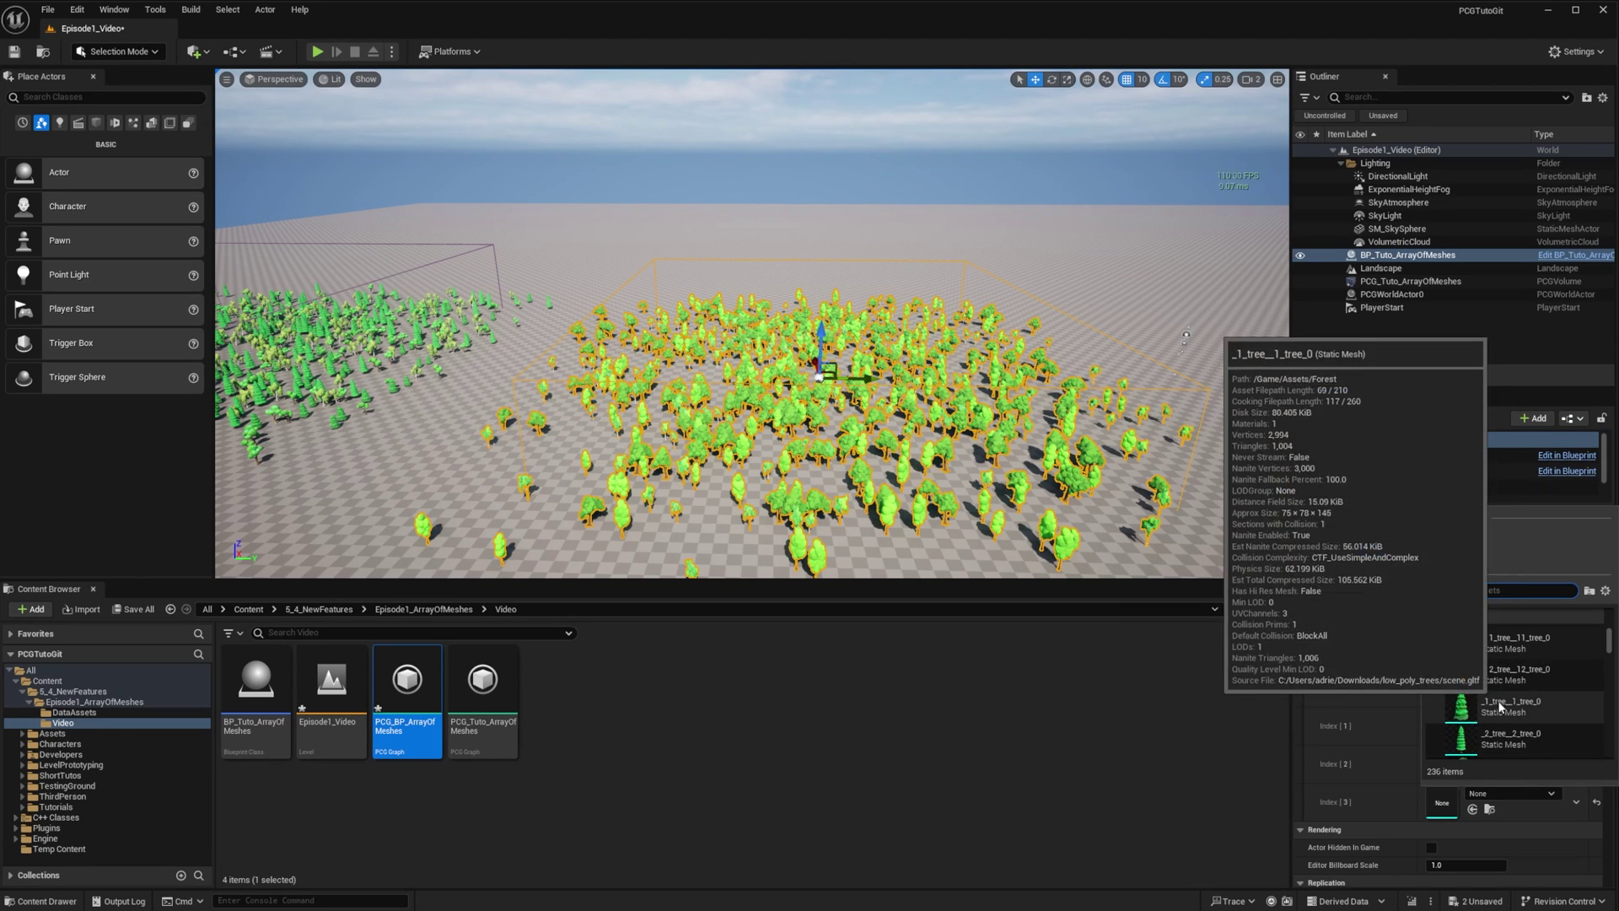
click(1518, 640)
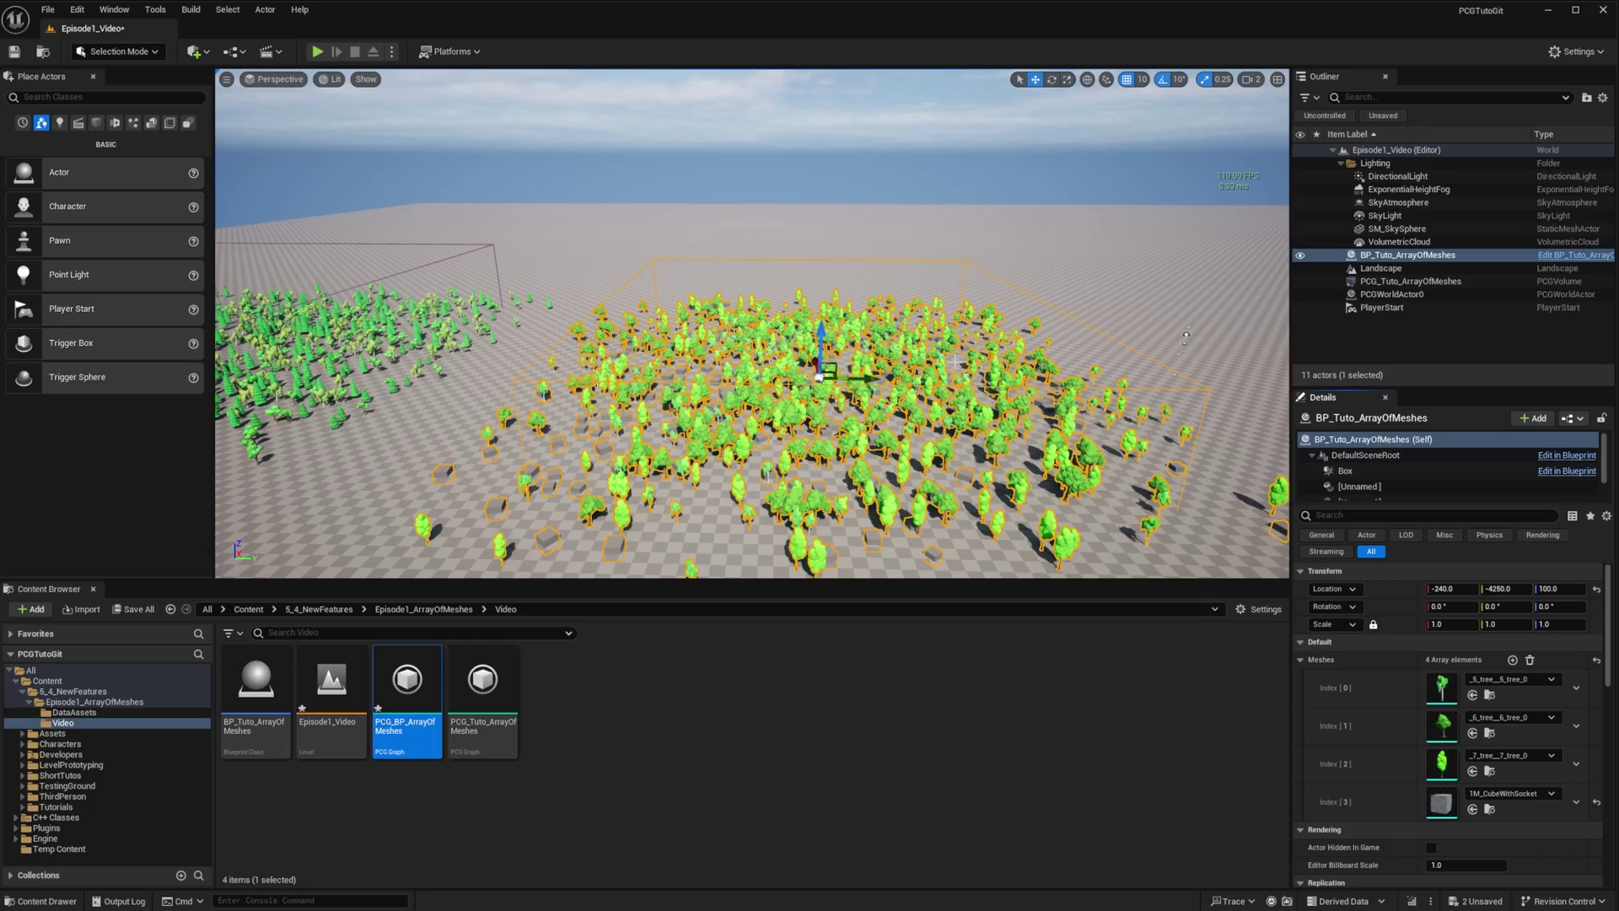
key(w)
right_drag(752, 324, 725, 282)
key(s)
right_drag(1043, 348, 1044, 288)
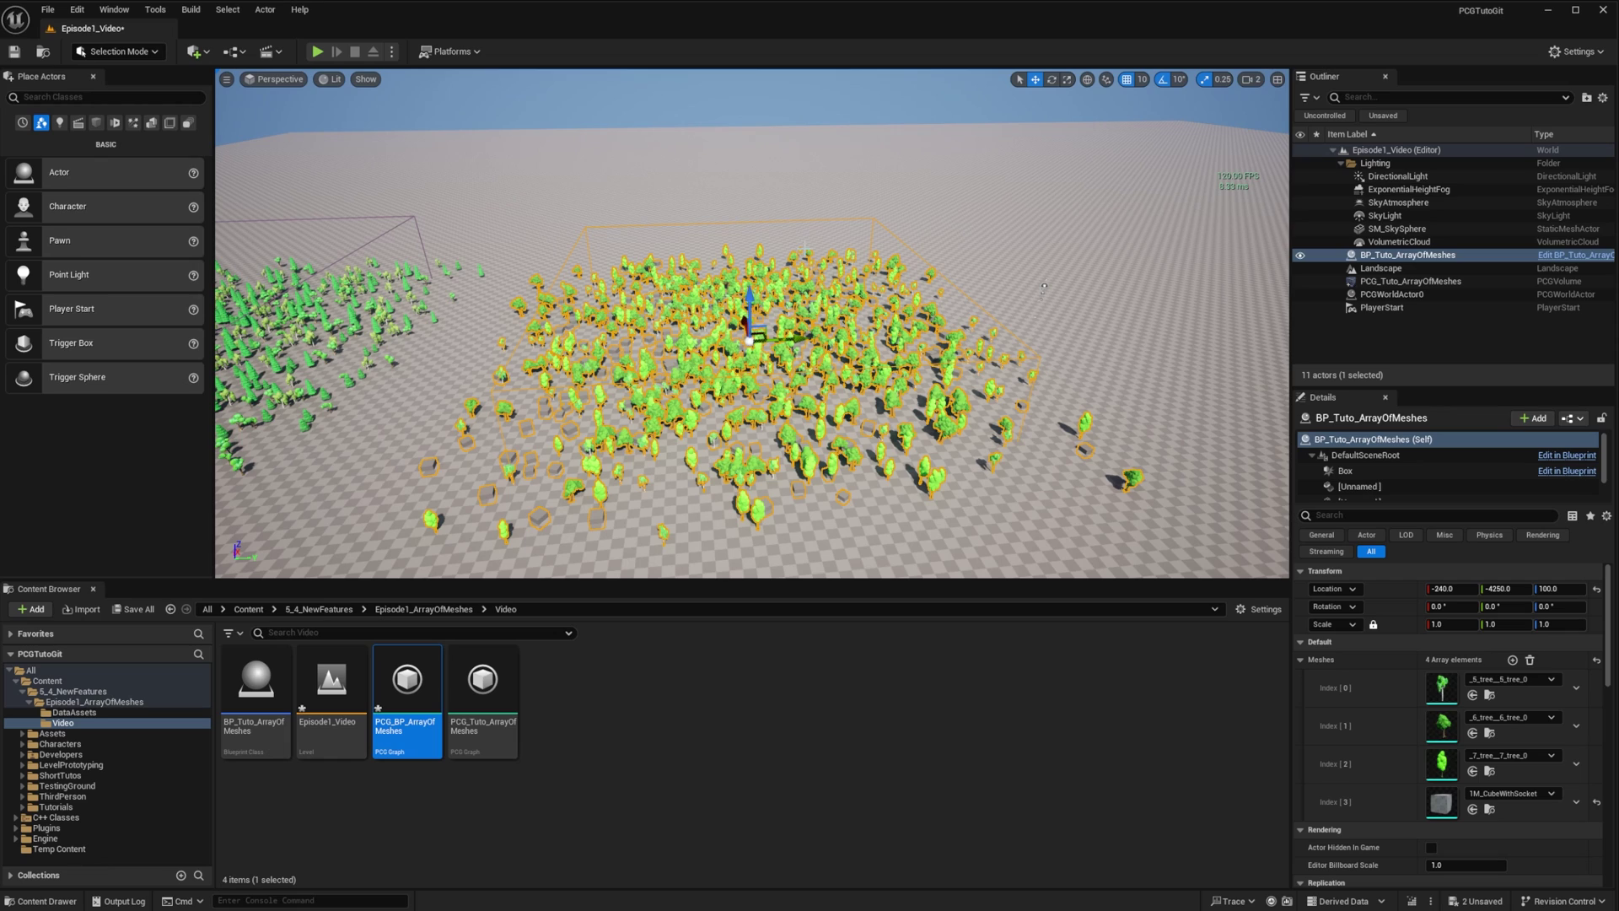
- Create a folder named DataAssets inside the Video folder and open it
click(667, 760)
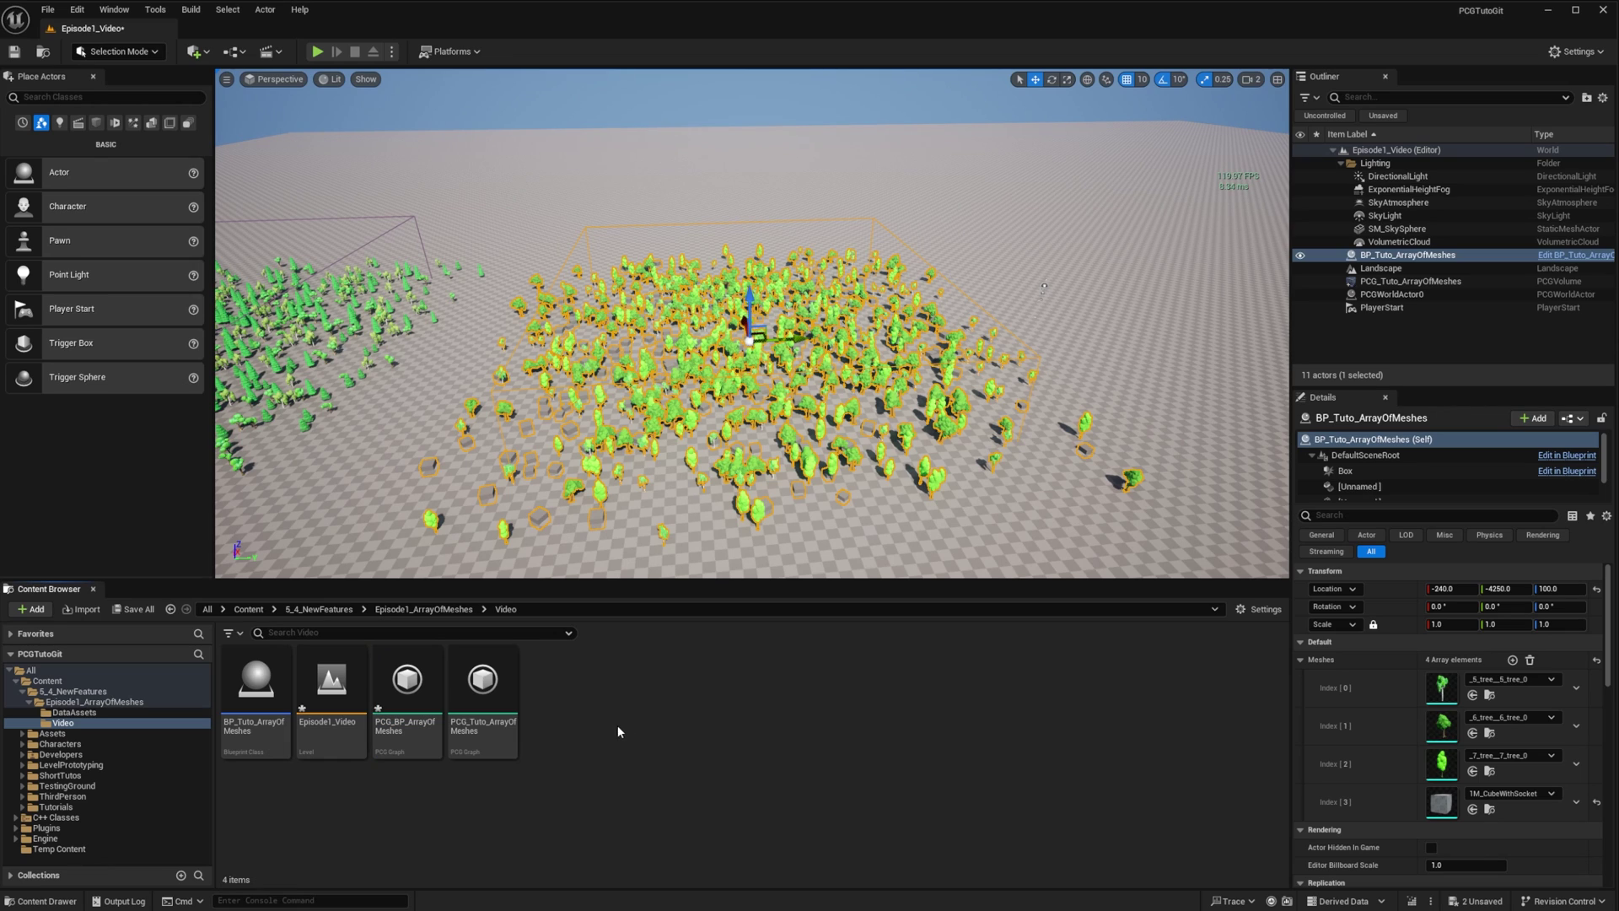
right_click(721, 746)
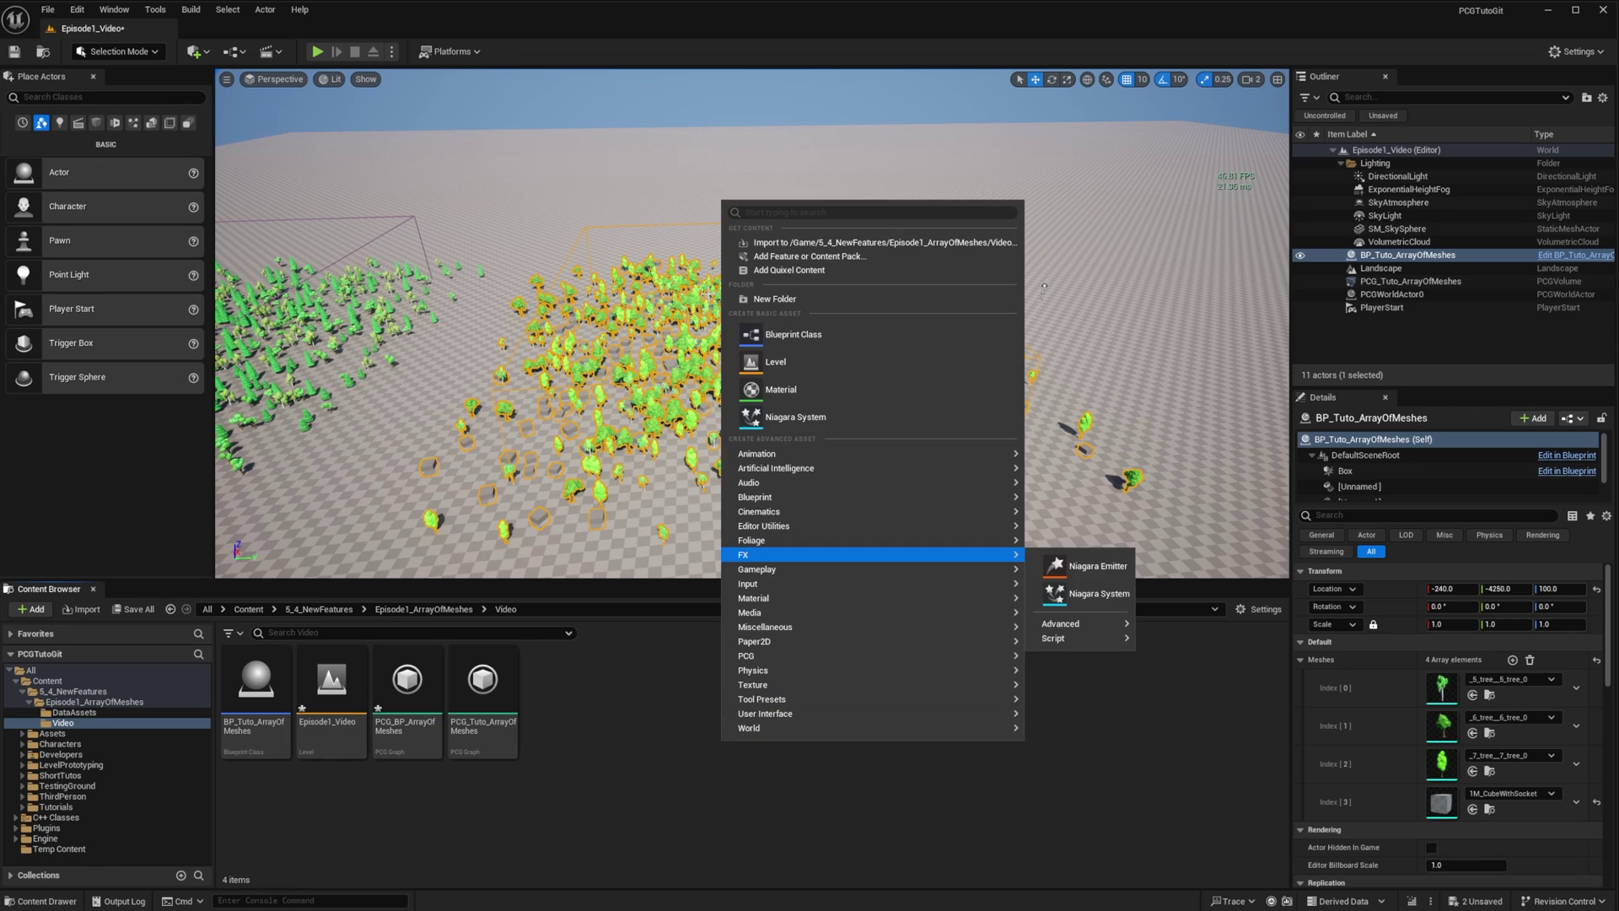
click(797, 301)
text(DataS)
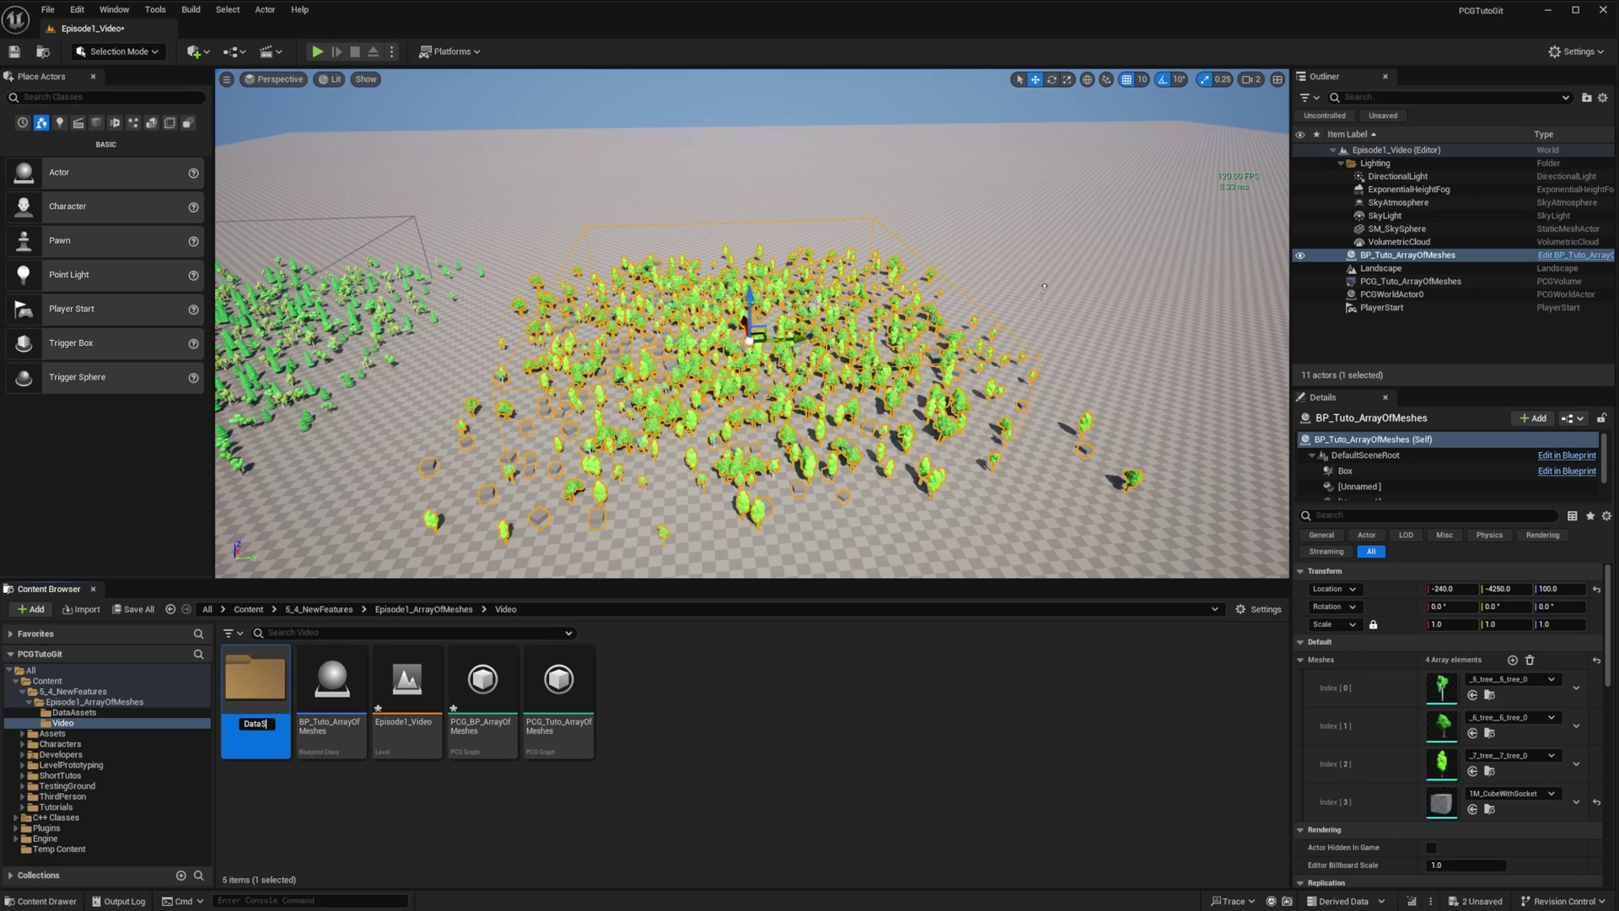
text(taAssets)
key(Return)
key(Return)
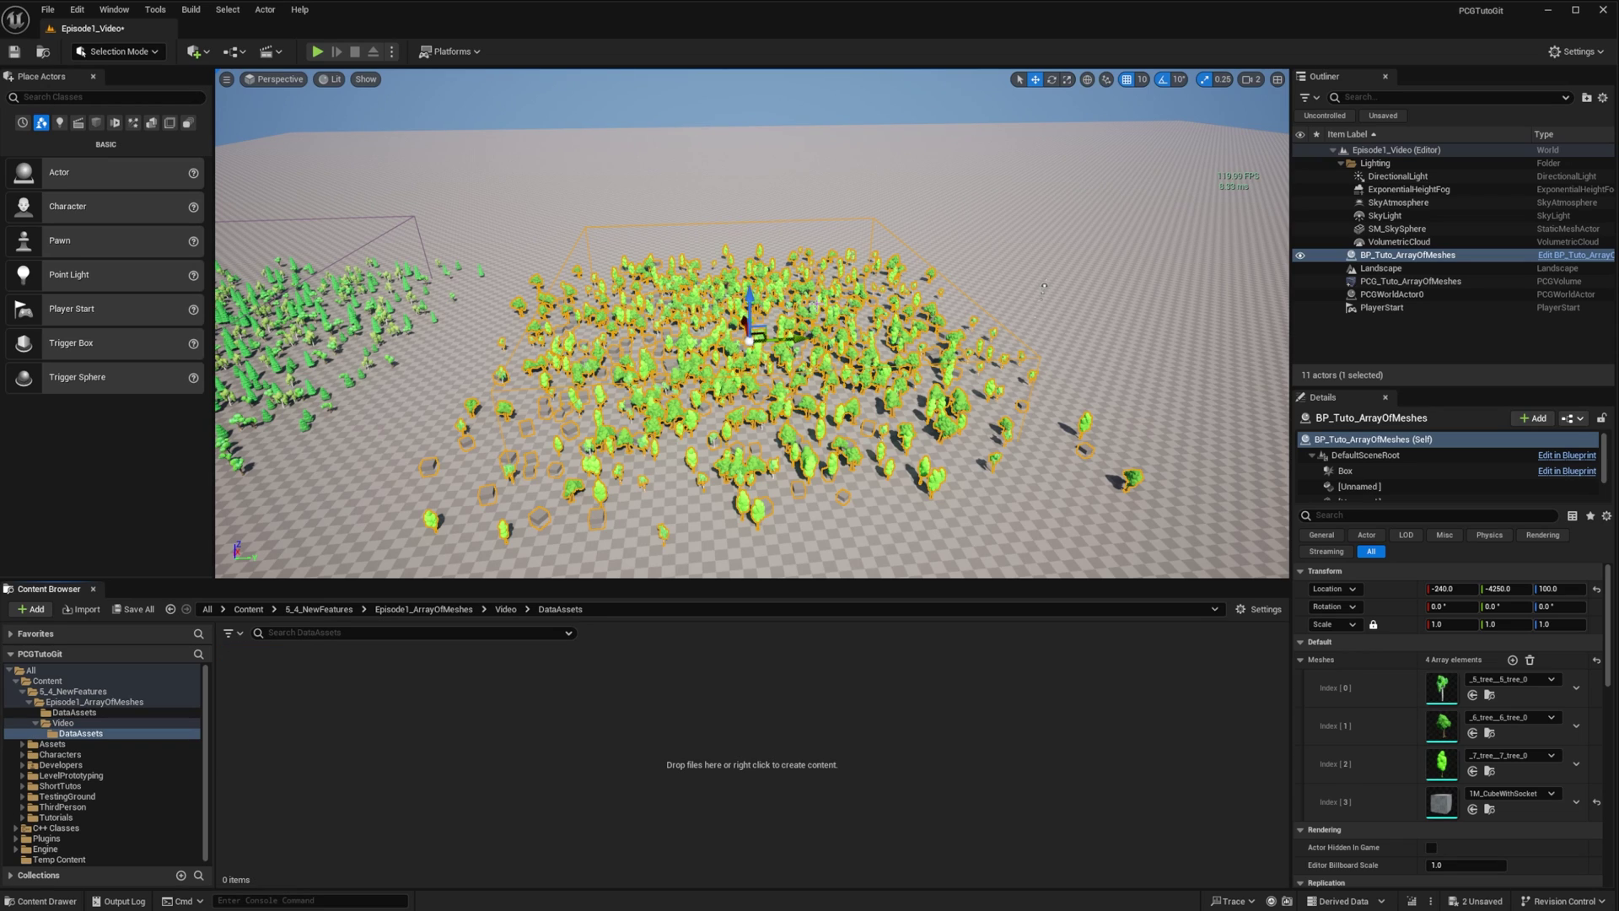
- Create a Structure asset named Tuto_MeshInformation in the DataAssets folder
right_click(410, 693)
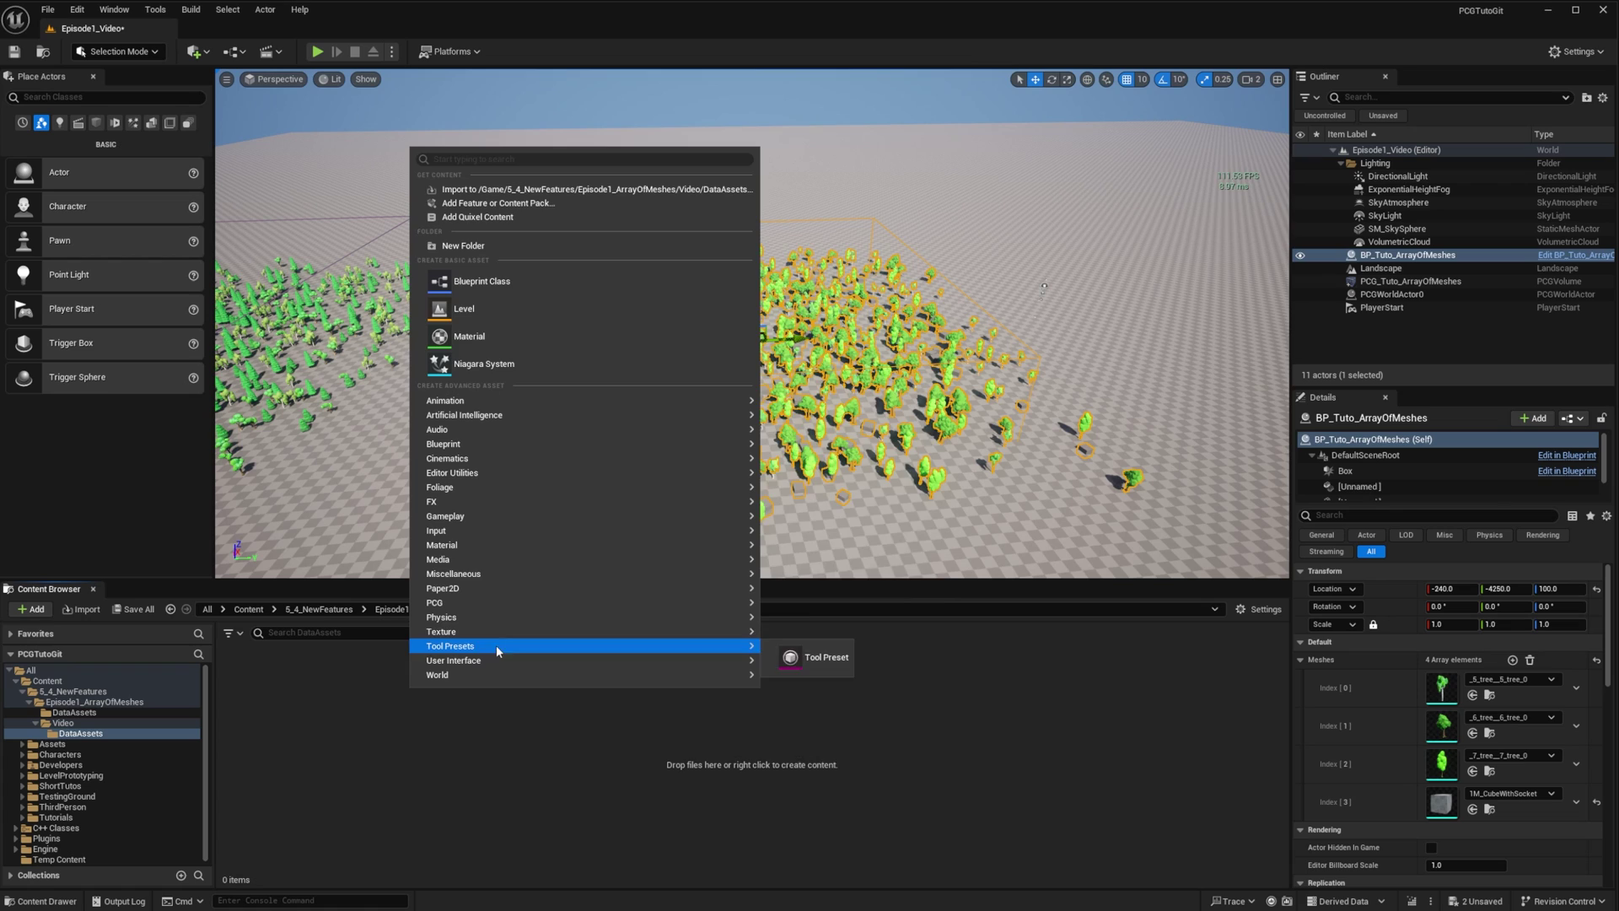
text(Struct)
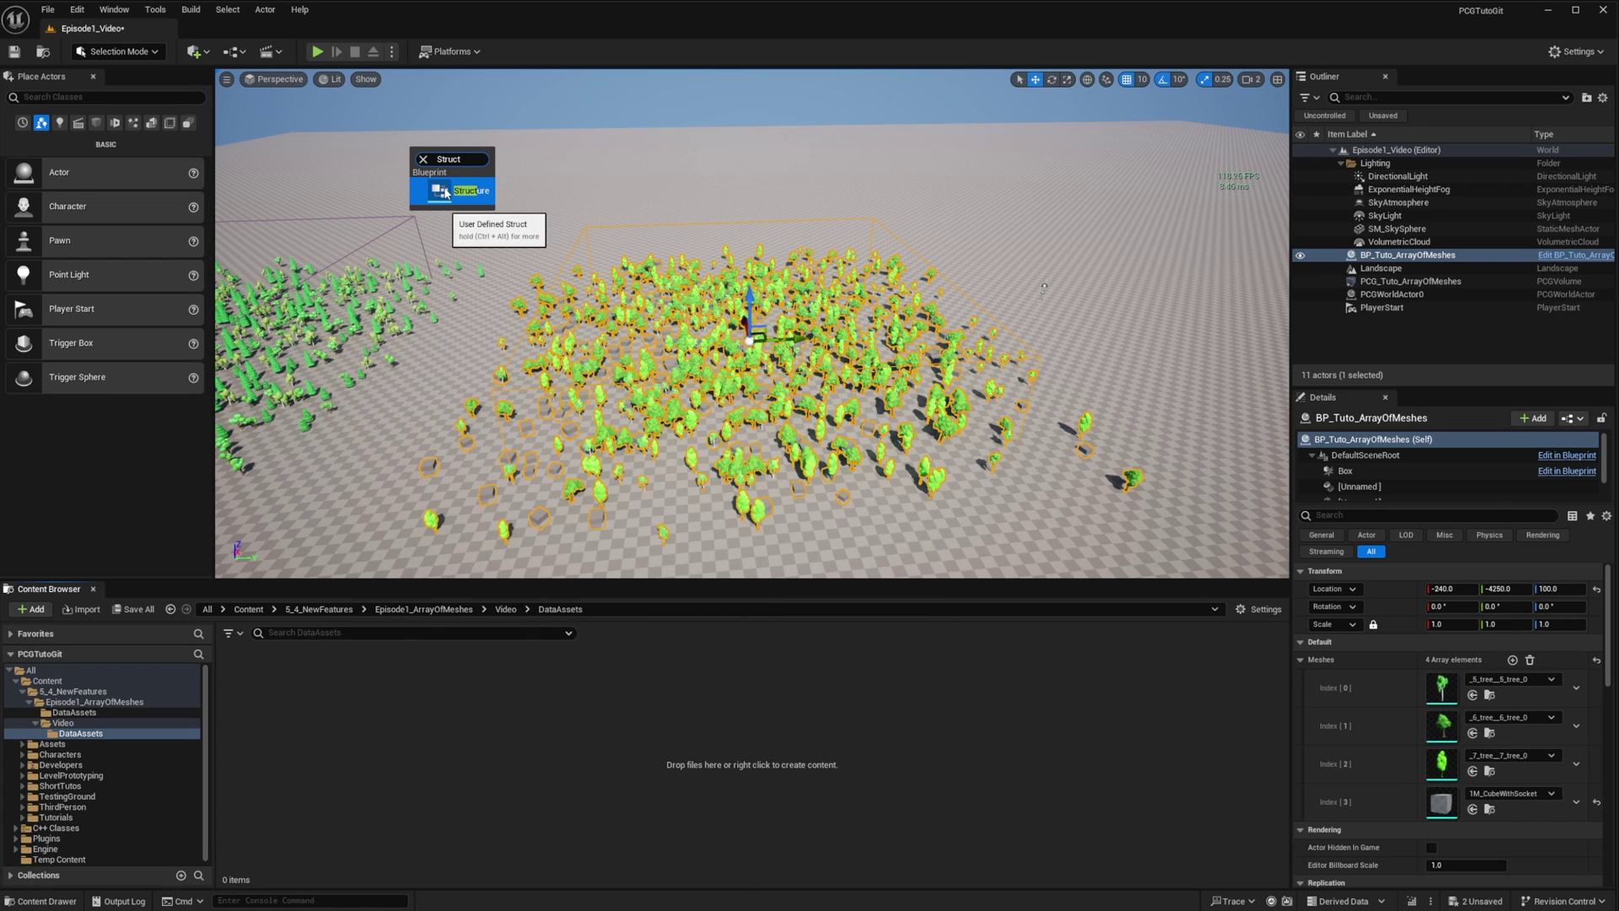
click(444, 187)
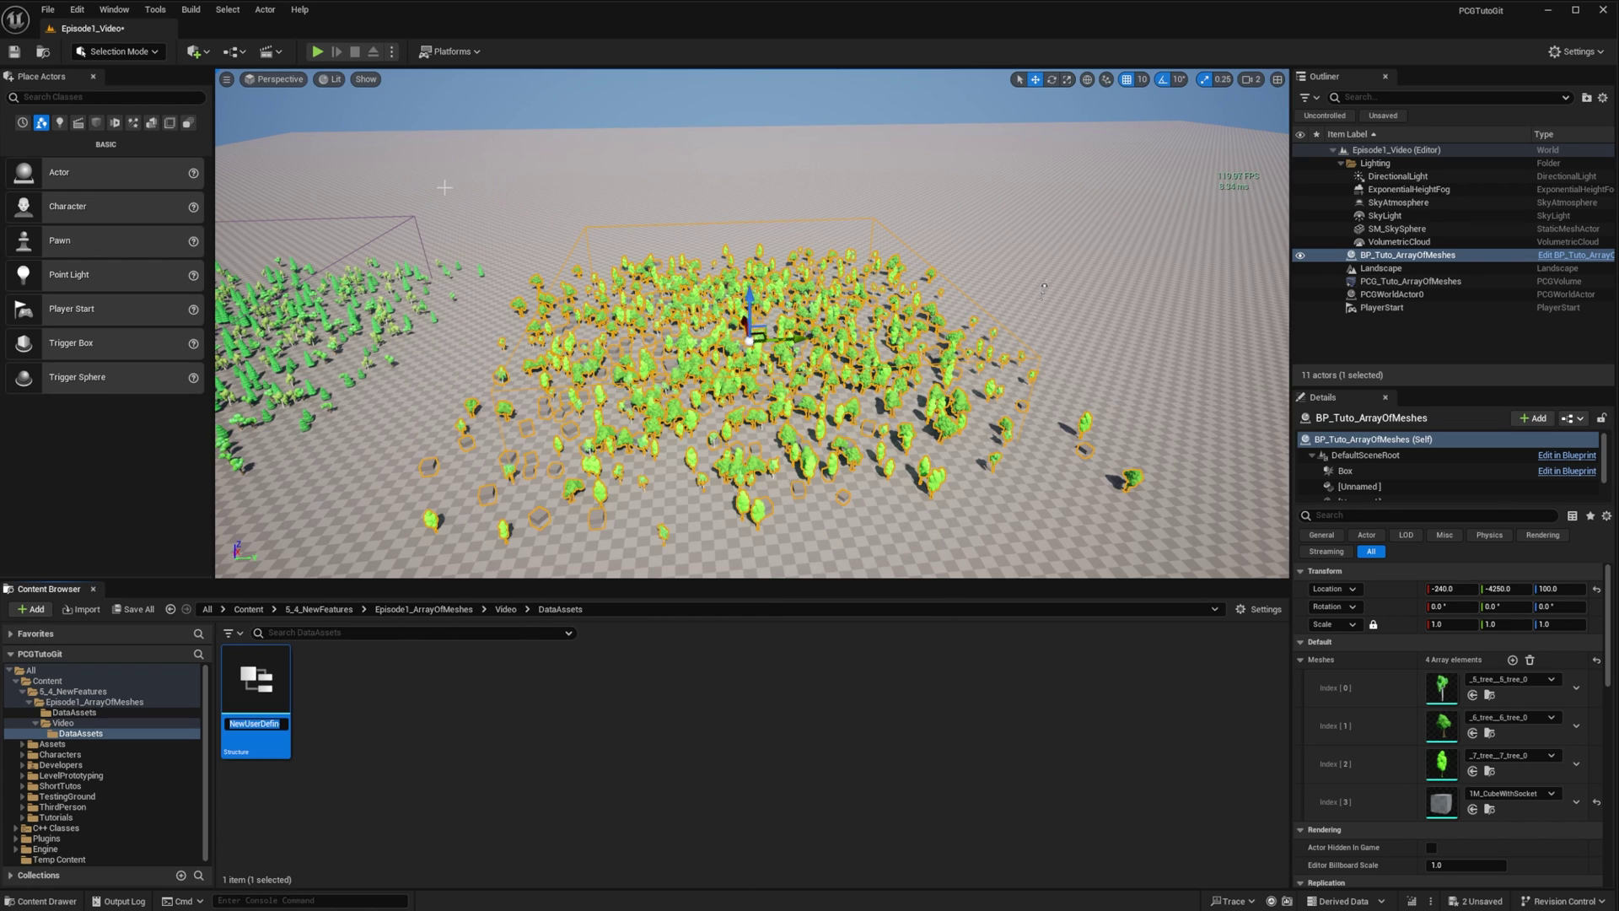
text(T)
text(uto_MeshInforma)
text(tion)
key(Return)
- Open Tuto_MeshInformation, rename its first variable Mesh and set its type to a Static Mesh object reference
double_click(267, 702)
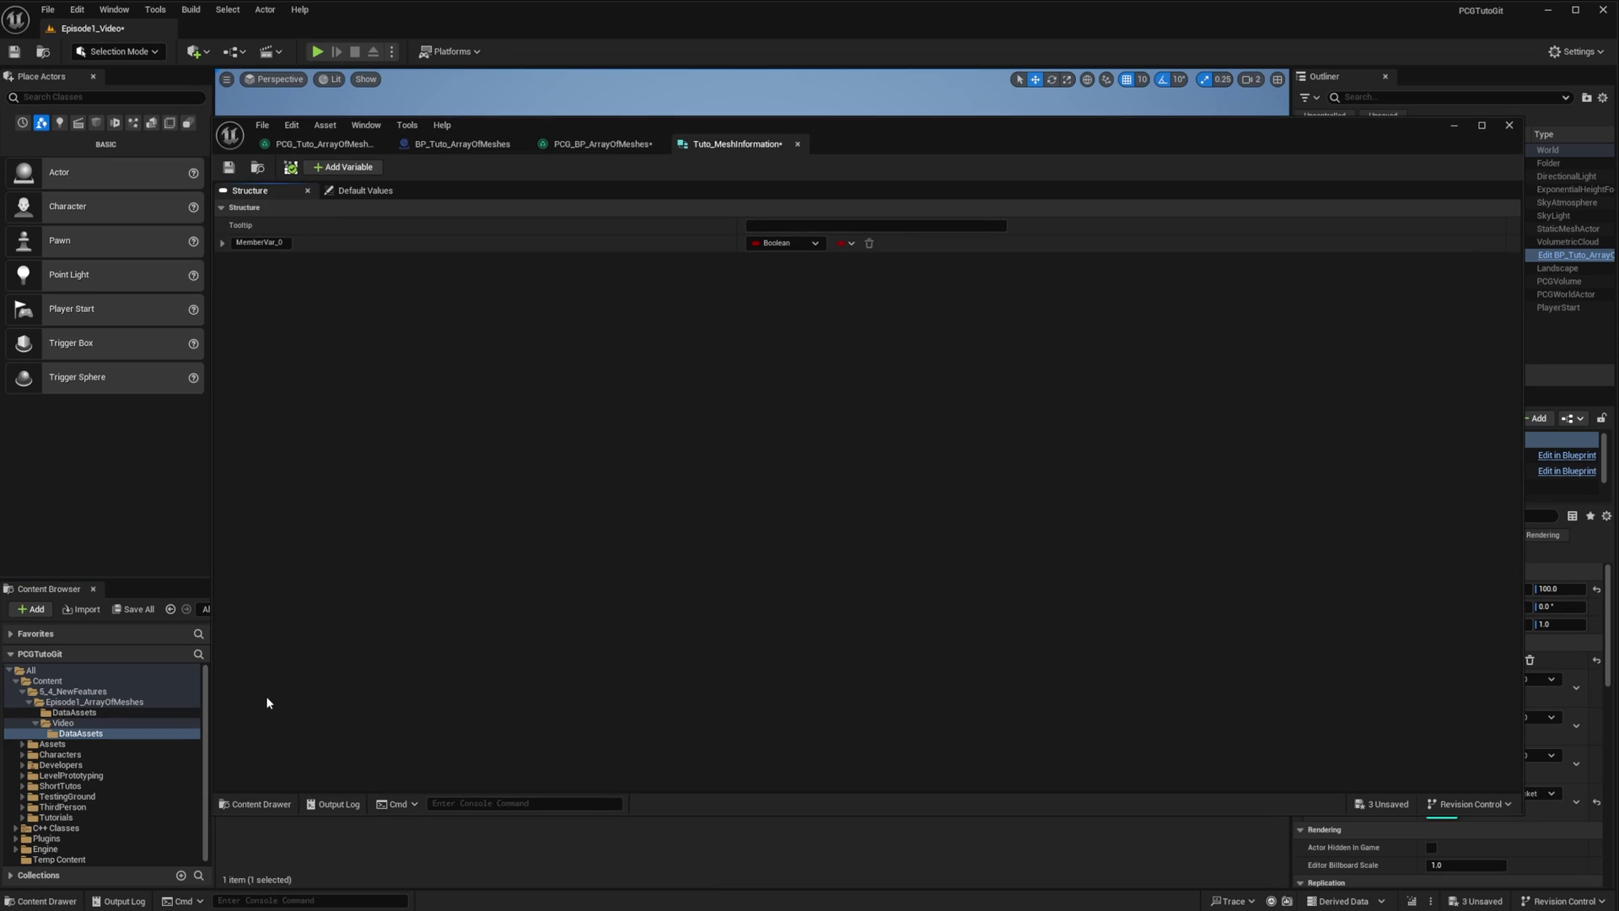
click(270, 242)
text(Mesh)
key(Return)
click(793, 242)
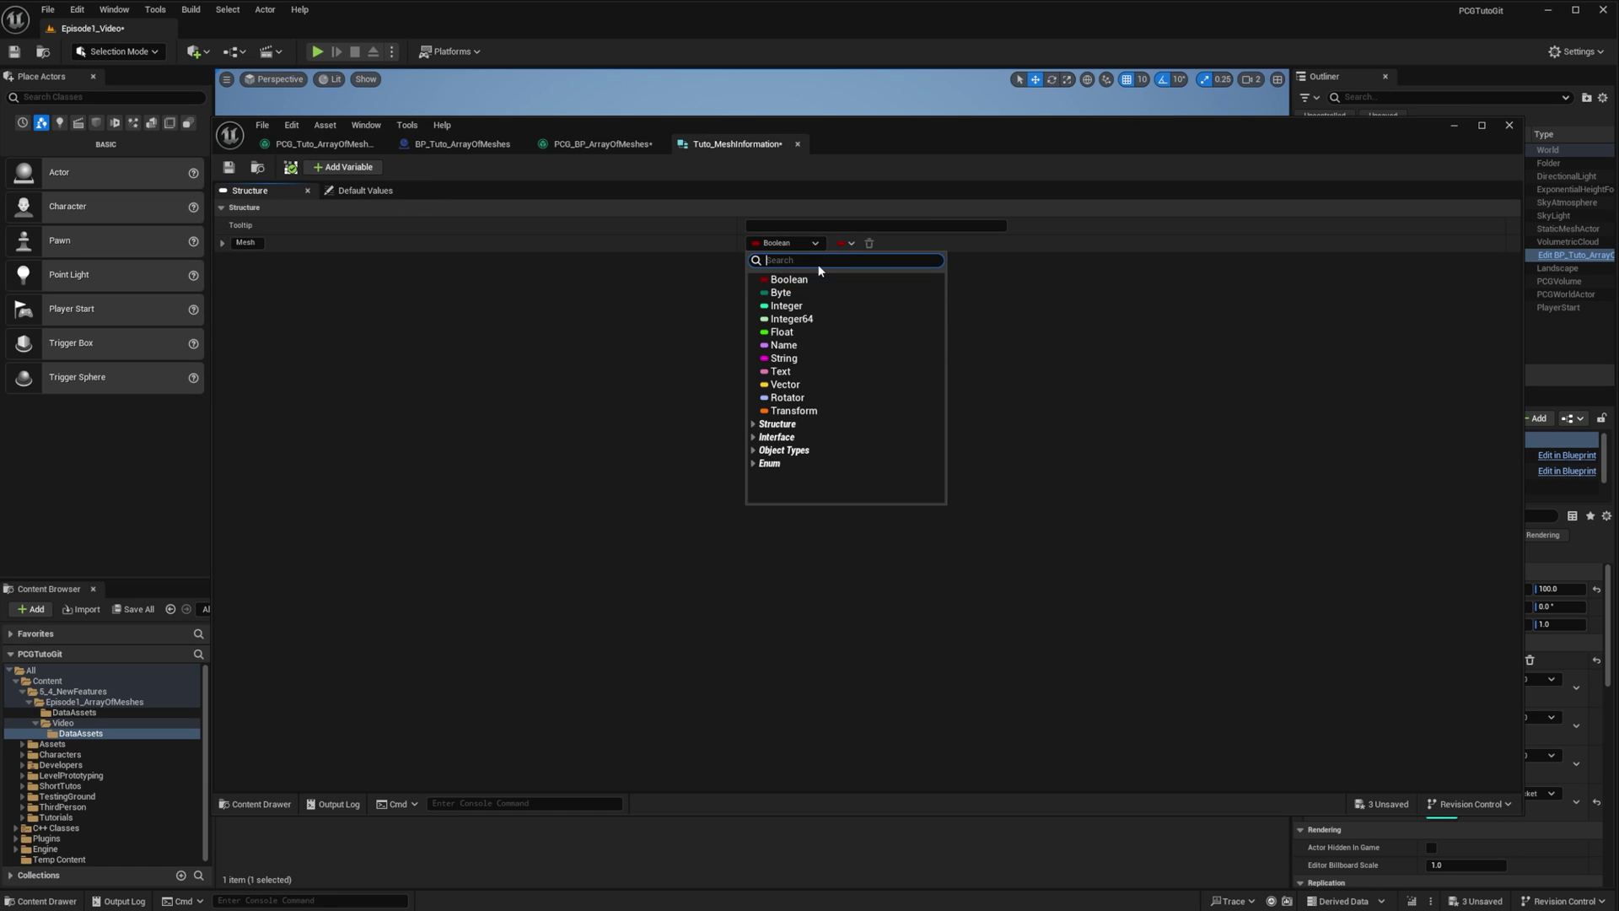
text(StaticMe)
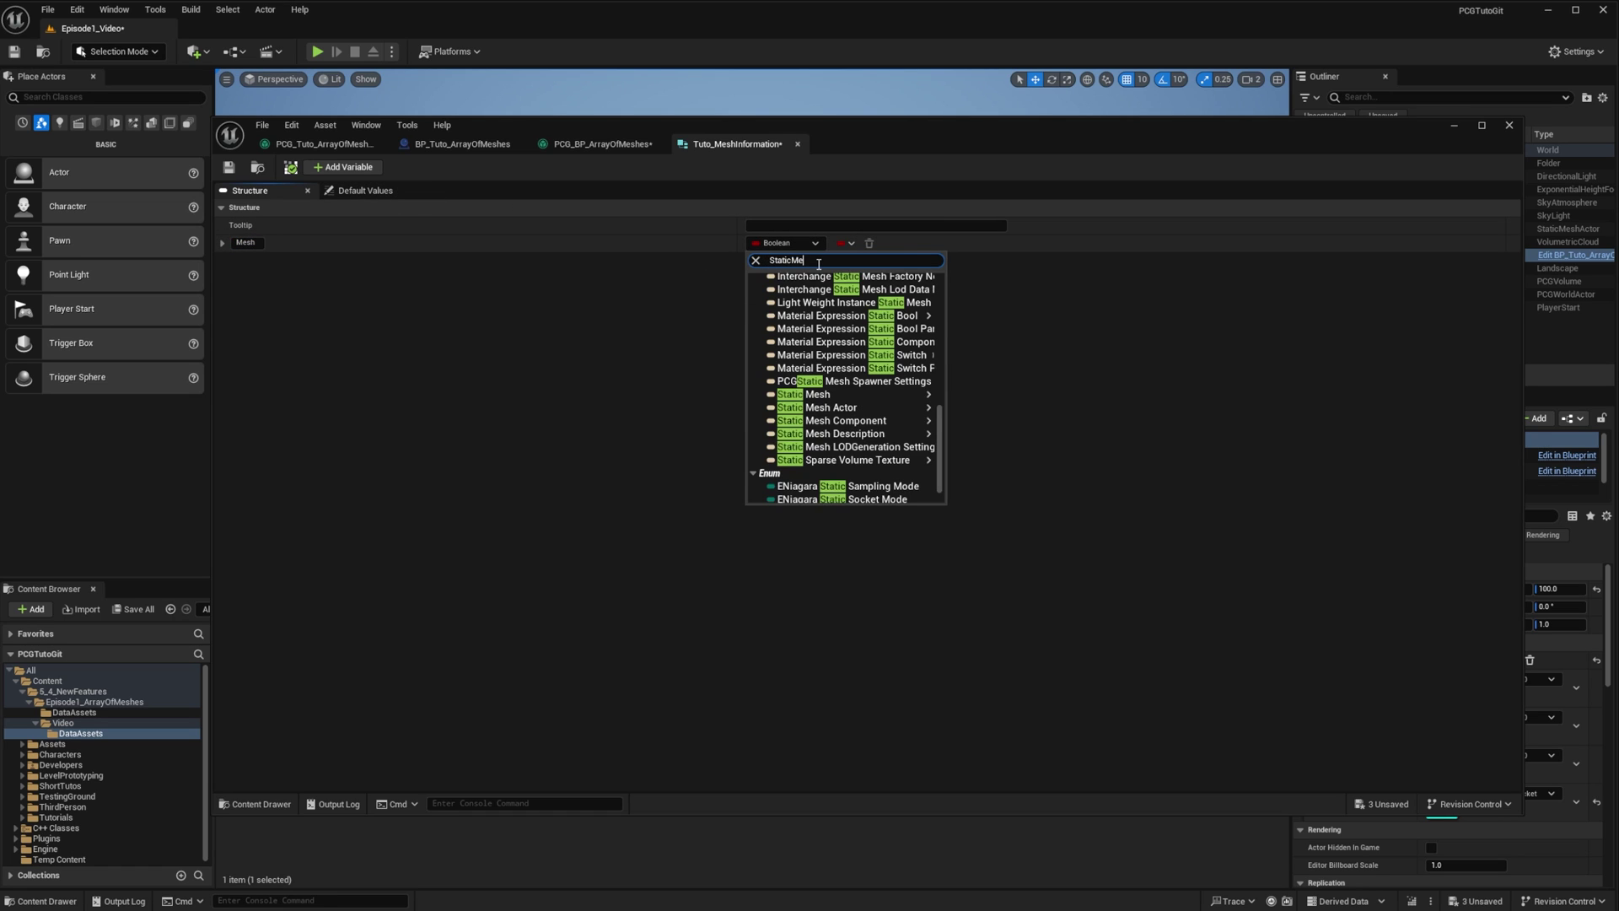
click(848, 444)
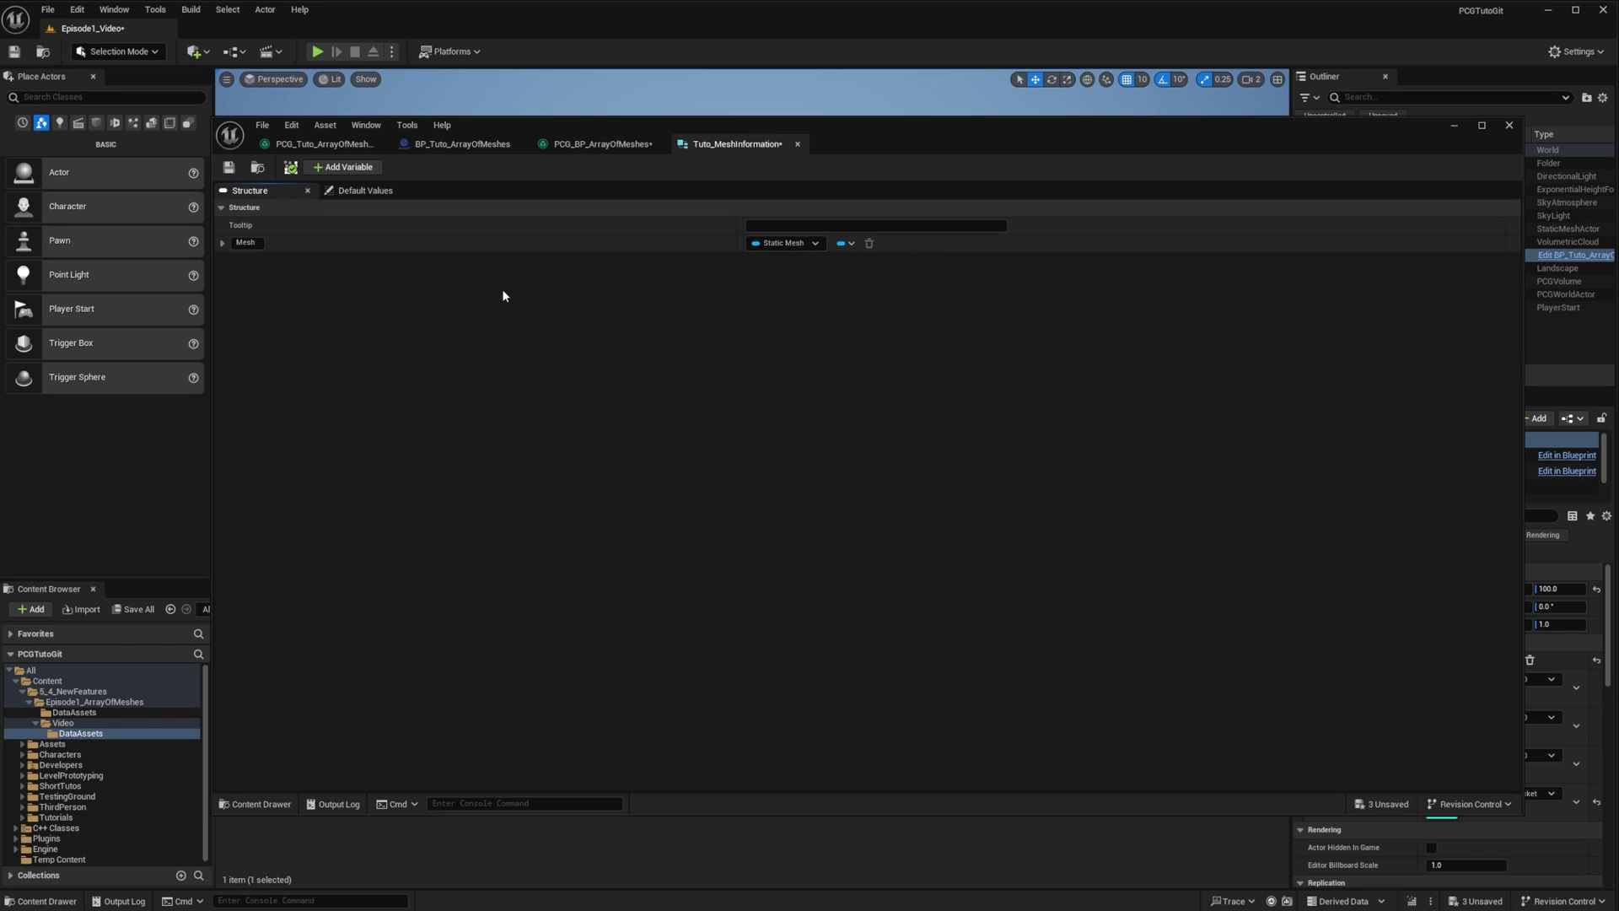
- Add two more variables to the structure, naming the first new one Scale with type Float
click(343, 167)
click(343, 167)
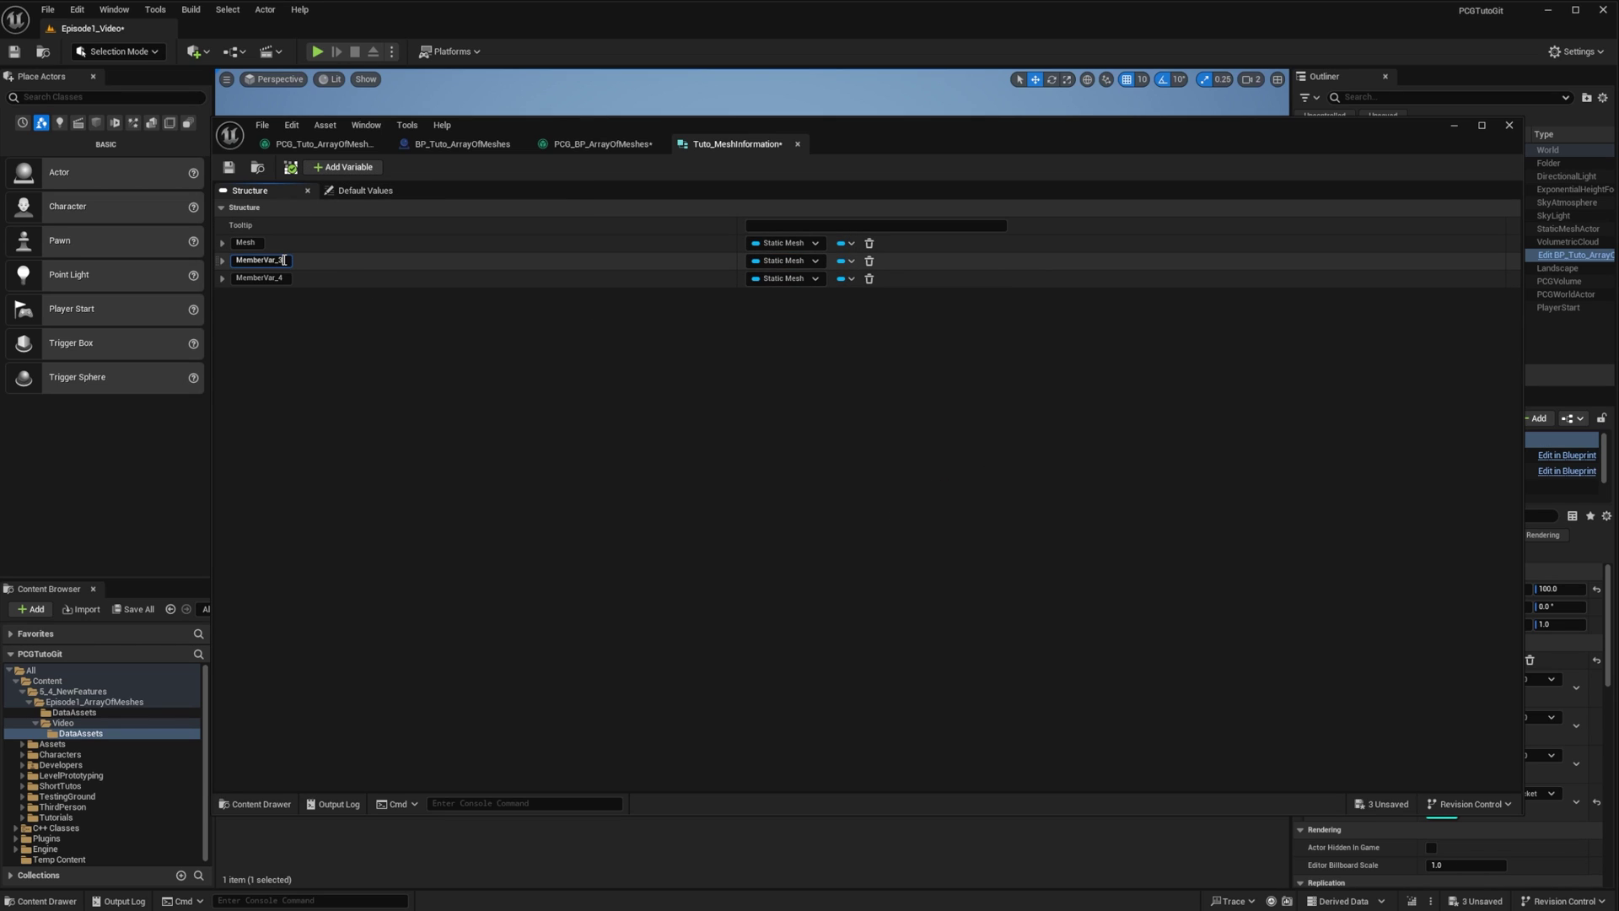
click(285, 260)
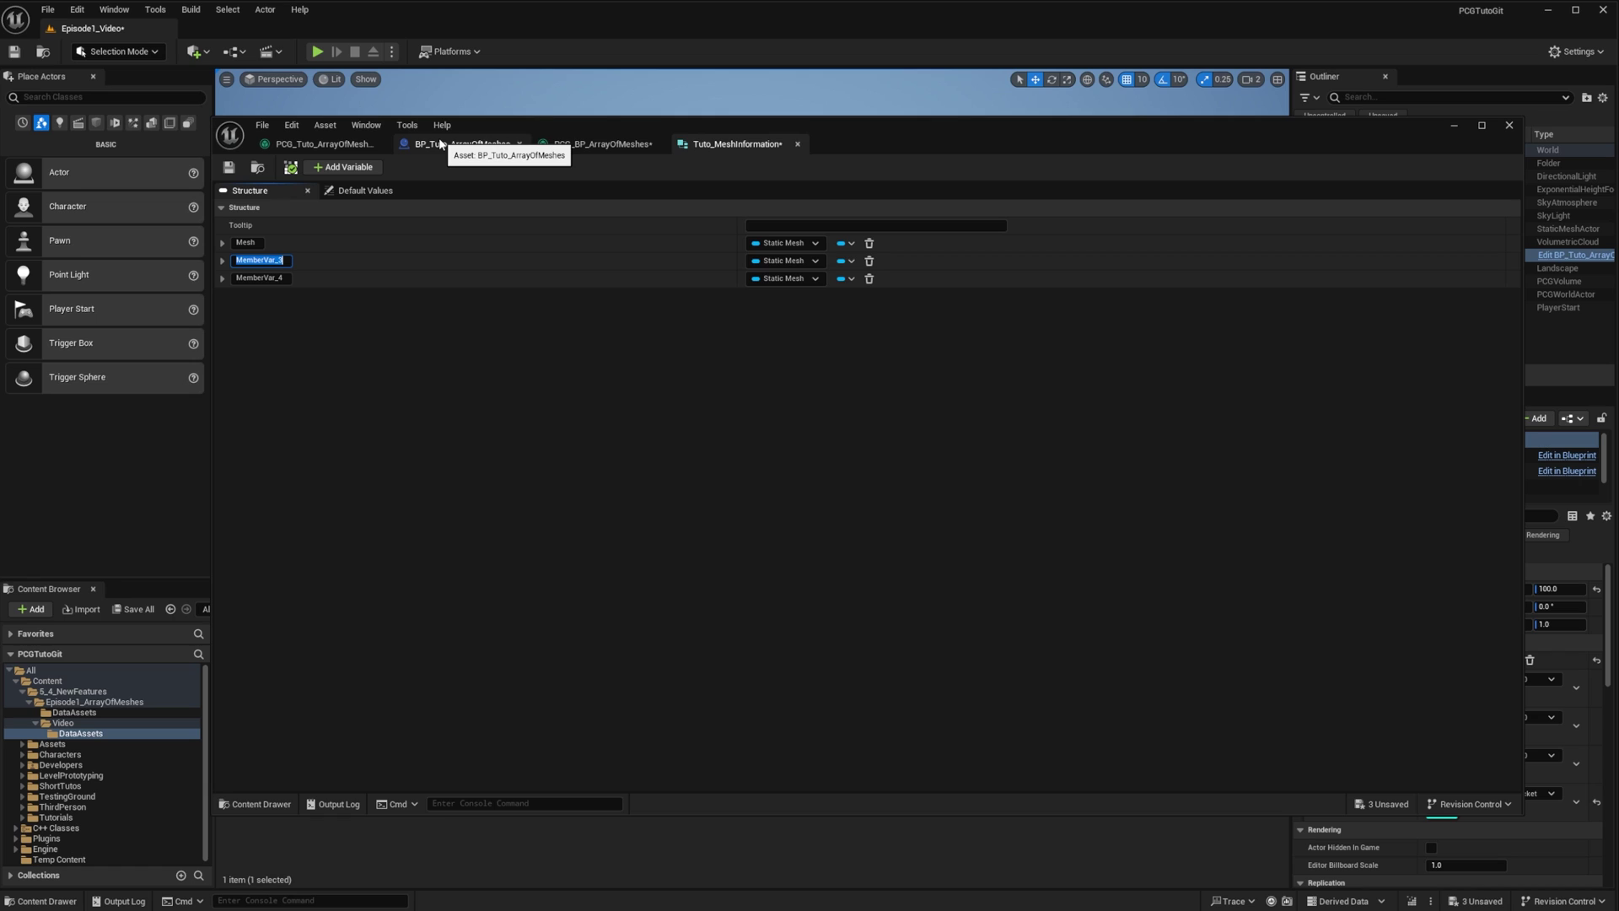
text(Scale)
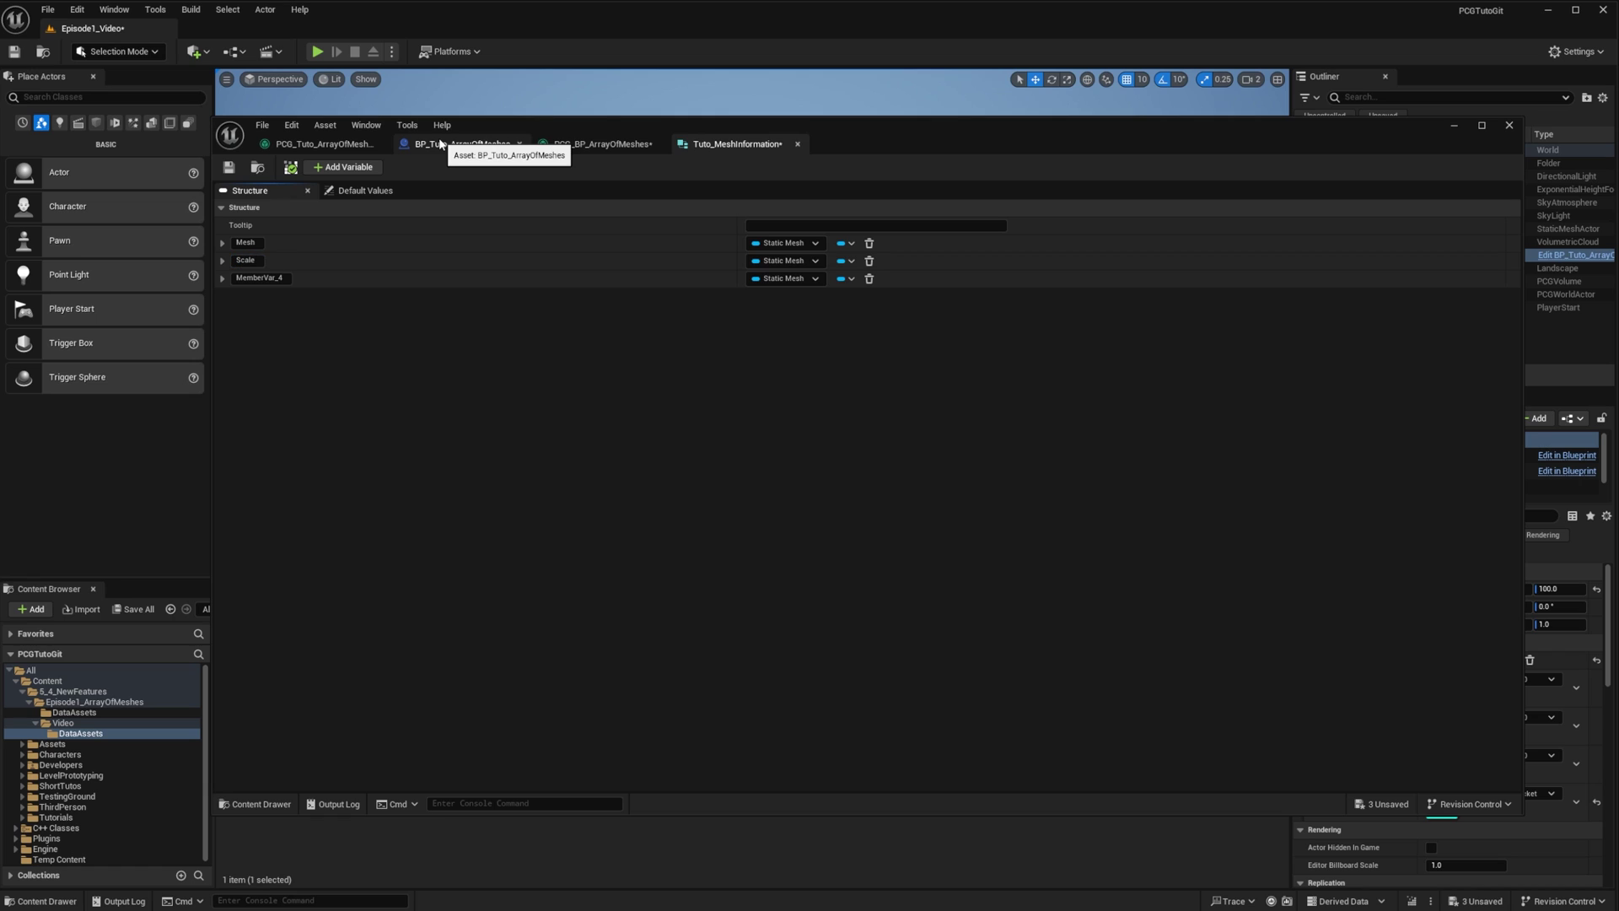
click(814, 261)
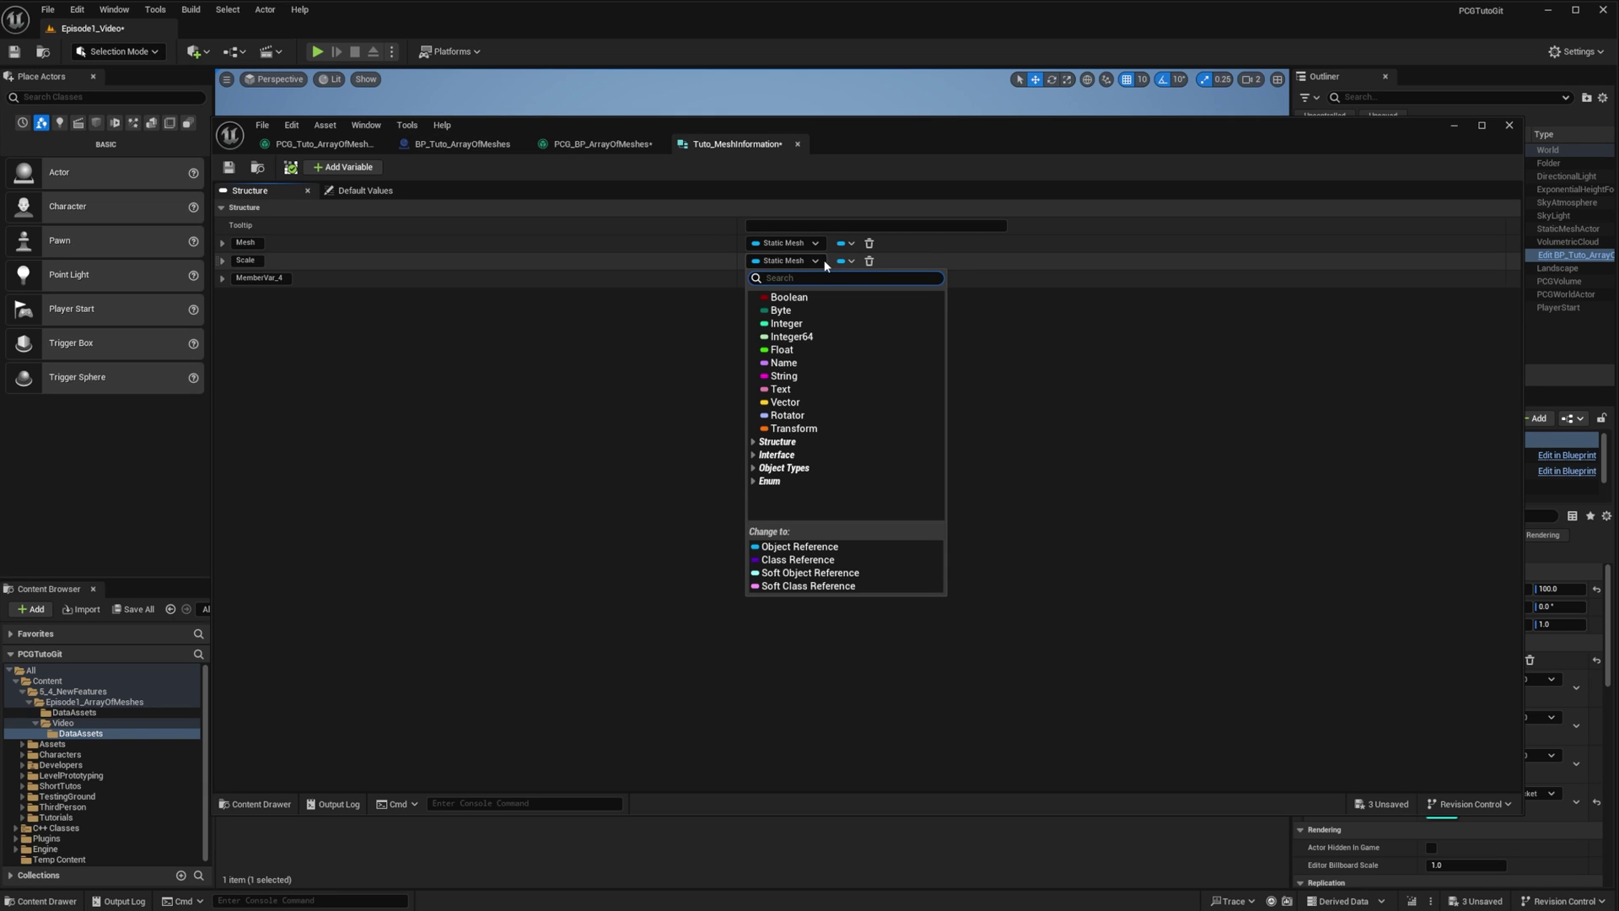
click(810, 349)
- Rename the third structure variable Priority and set its type to Float
click(241, 279)
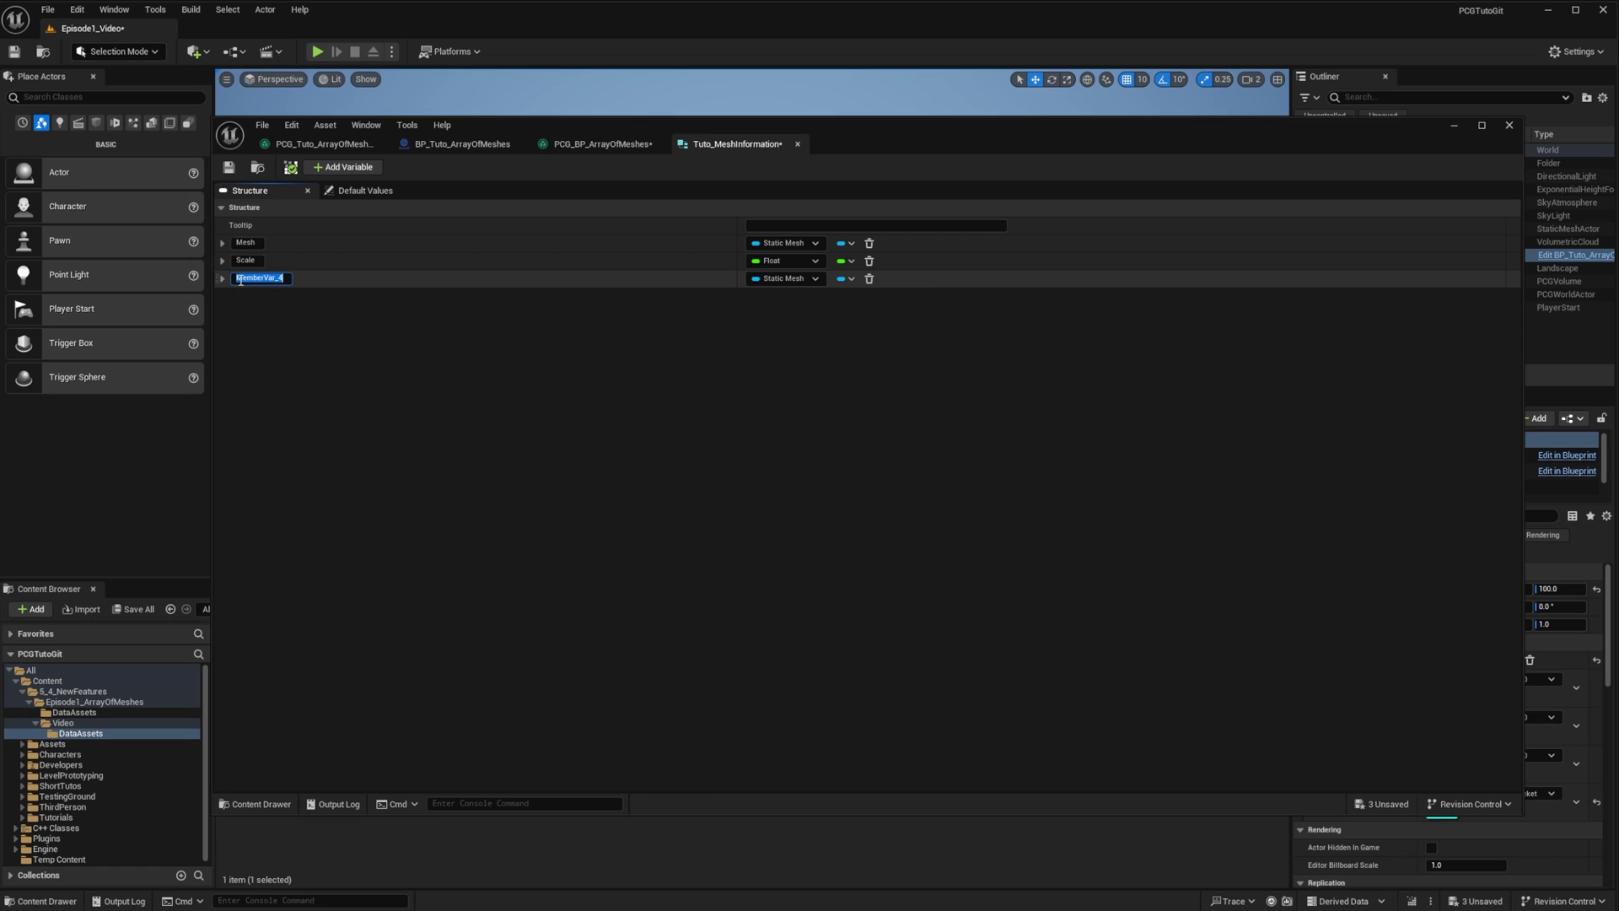
text(Priority)
key(Return)
click(784, 278)
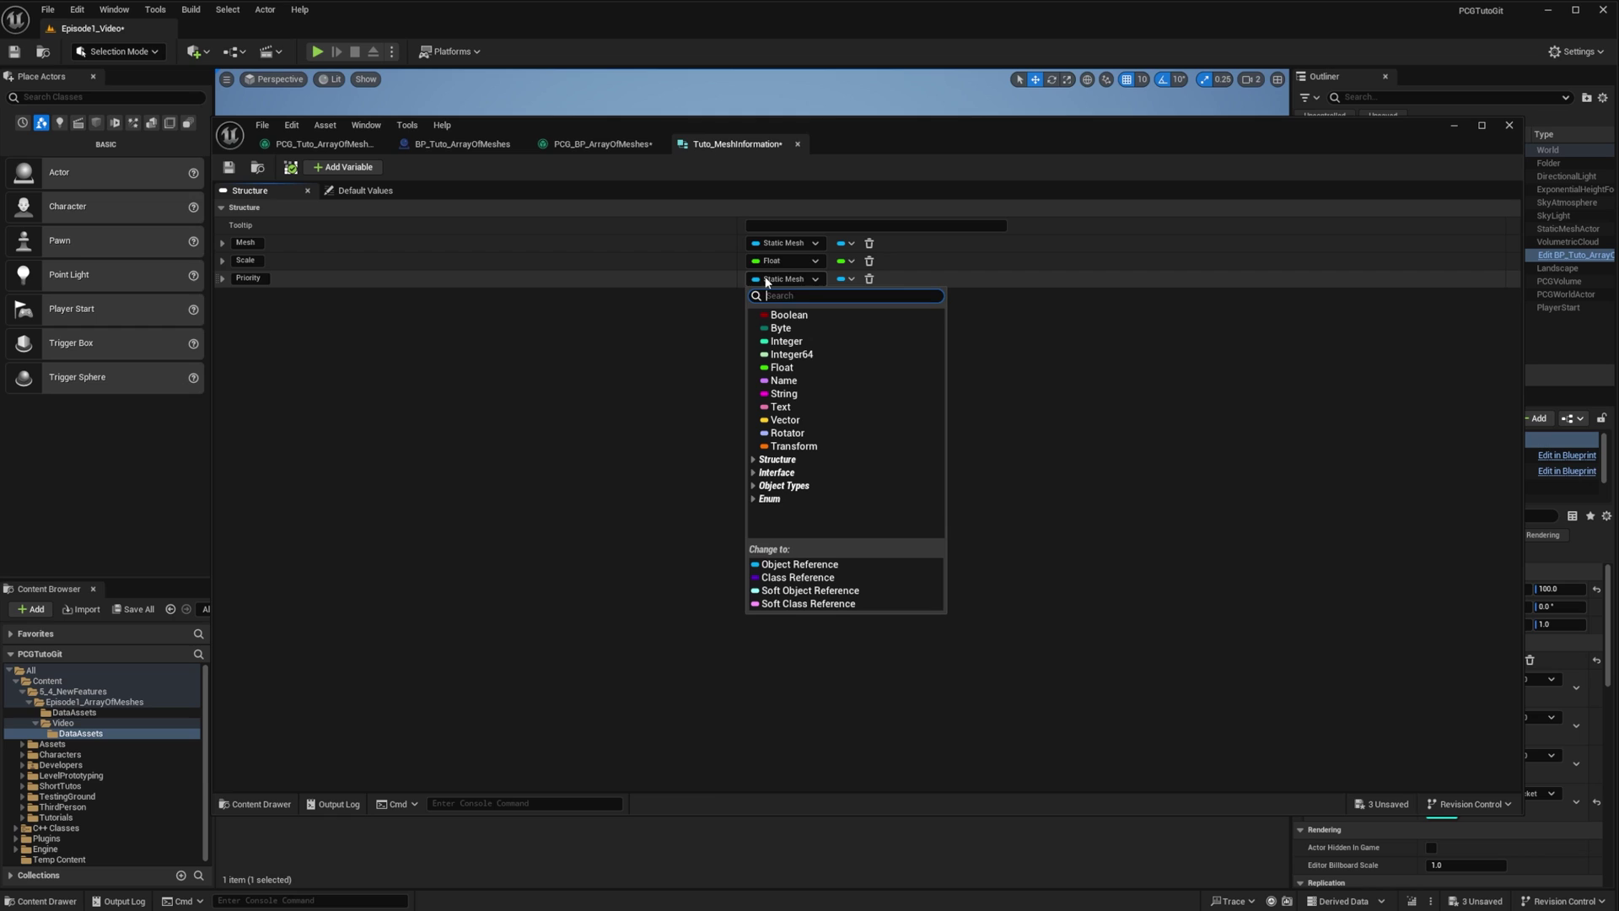
click(784, 367)
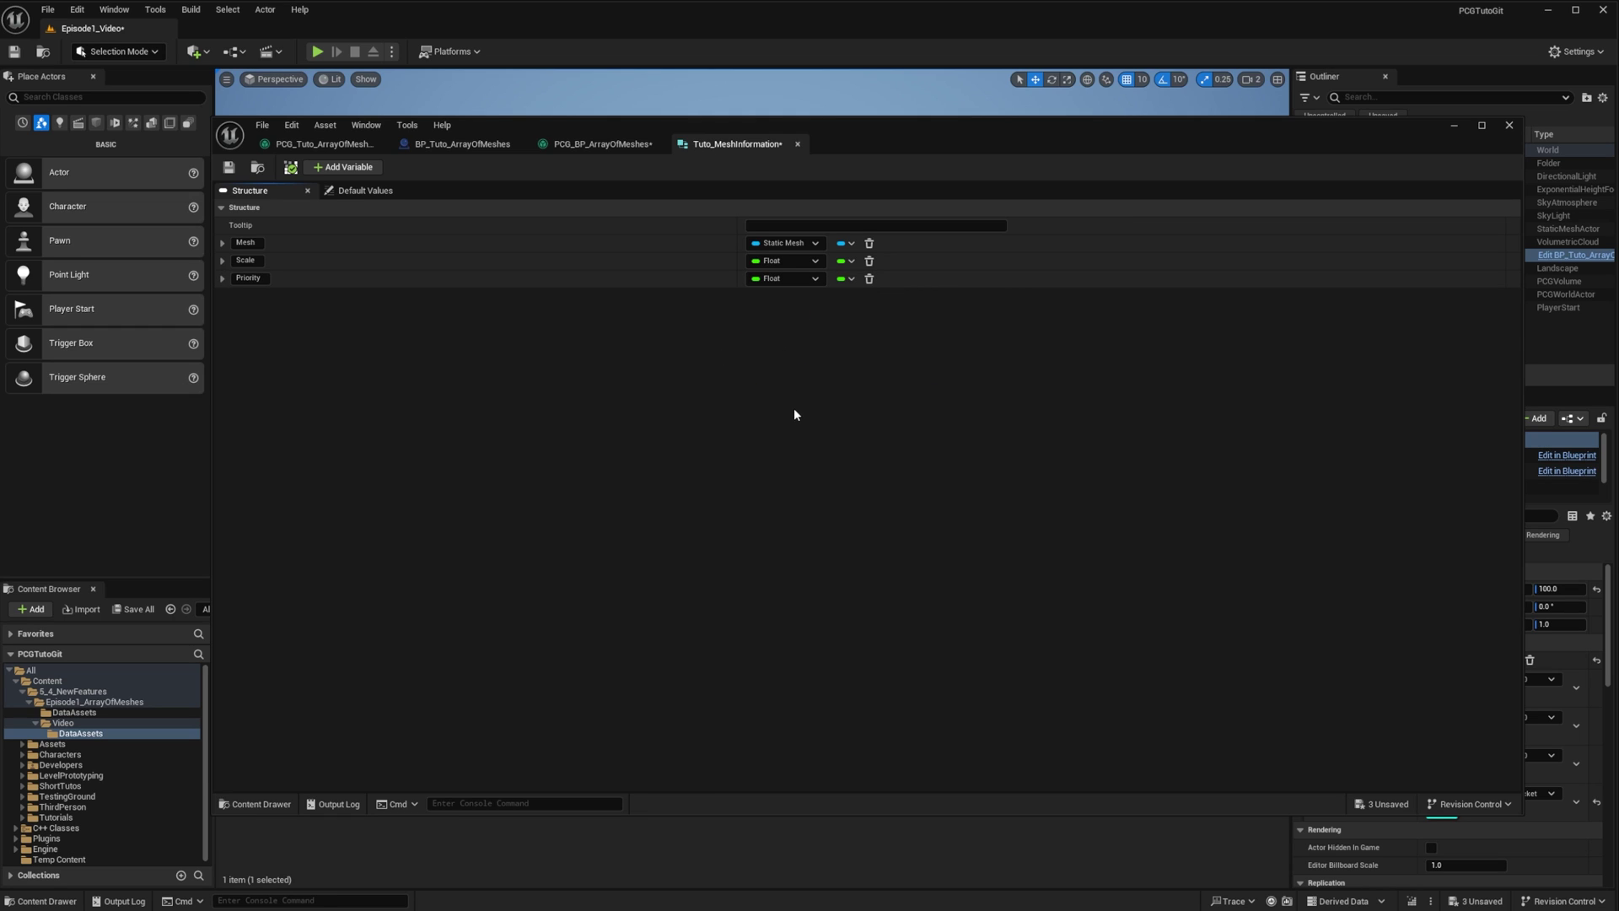
- Set the structure's default values to mesh _1_tree__1_tree_0, scale 1.0 and priority 1.0, and save it
click(366, 190)
click(843, 226)
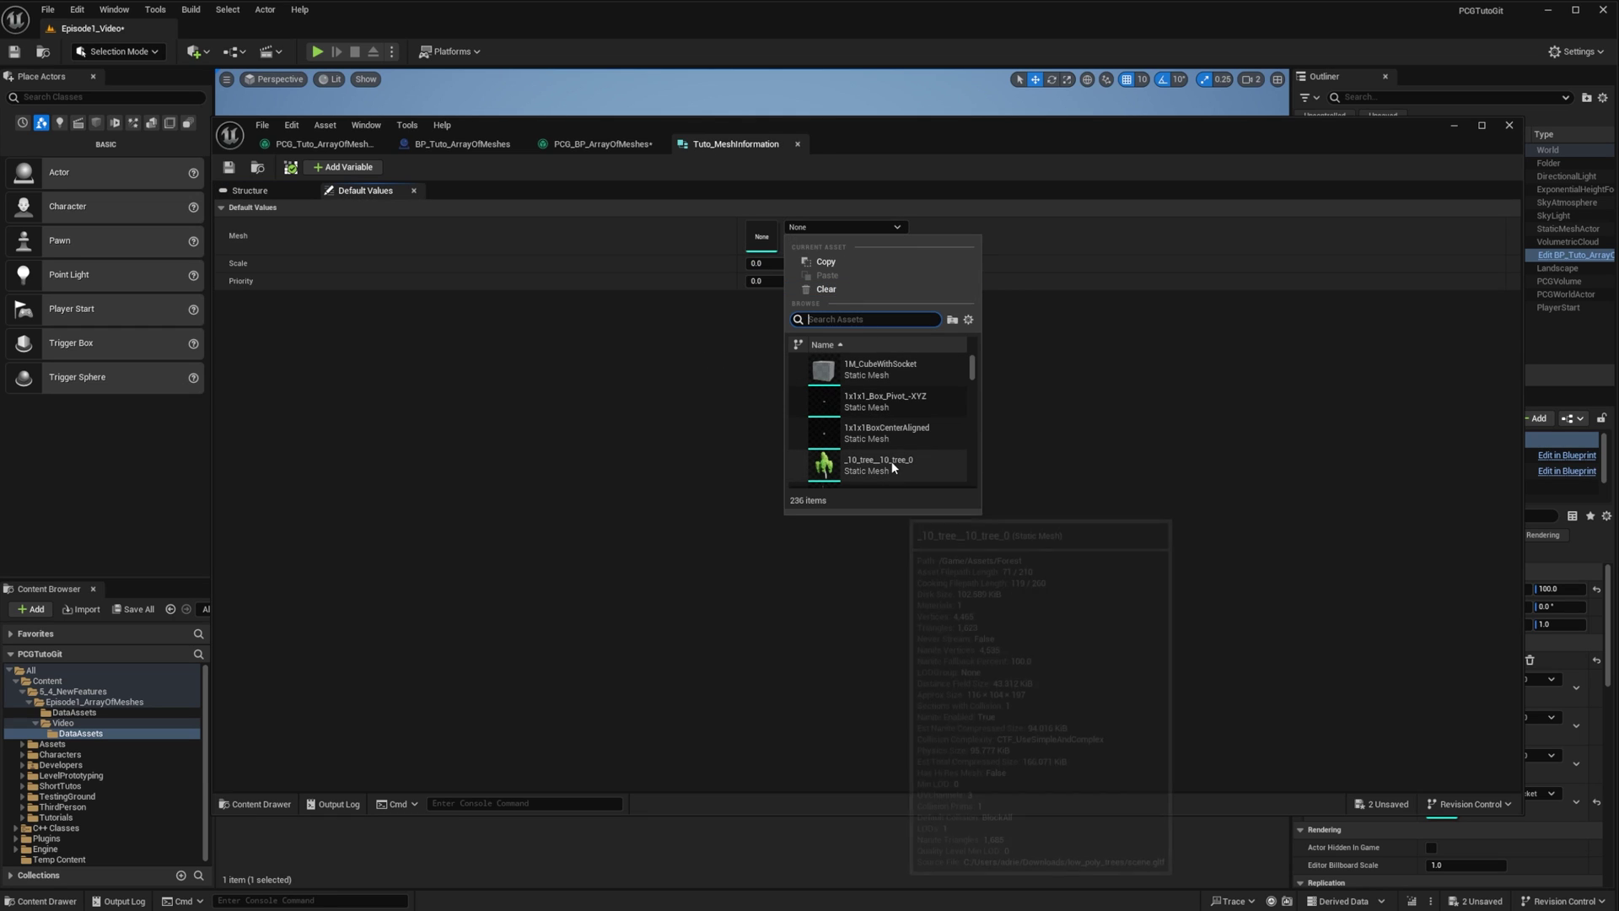
scroll(879, 442, down, 2)
click(882, 429)
click(786, 263)
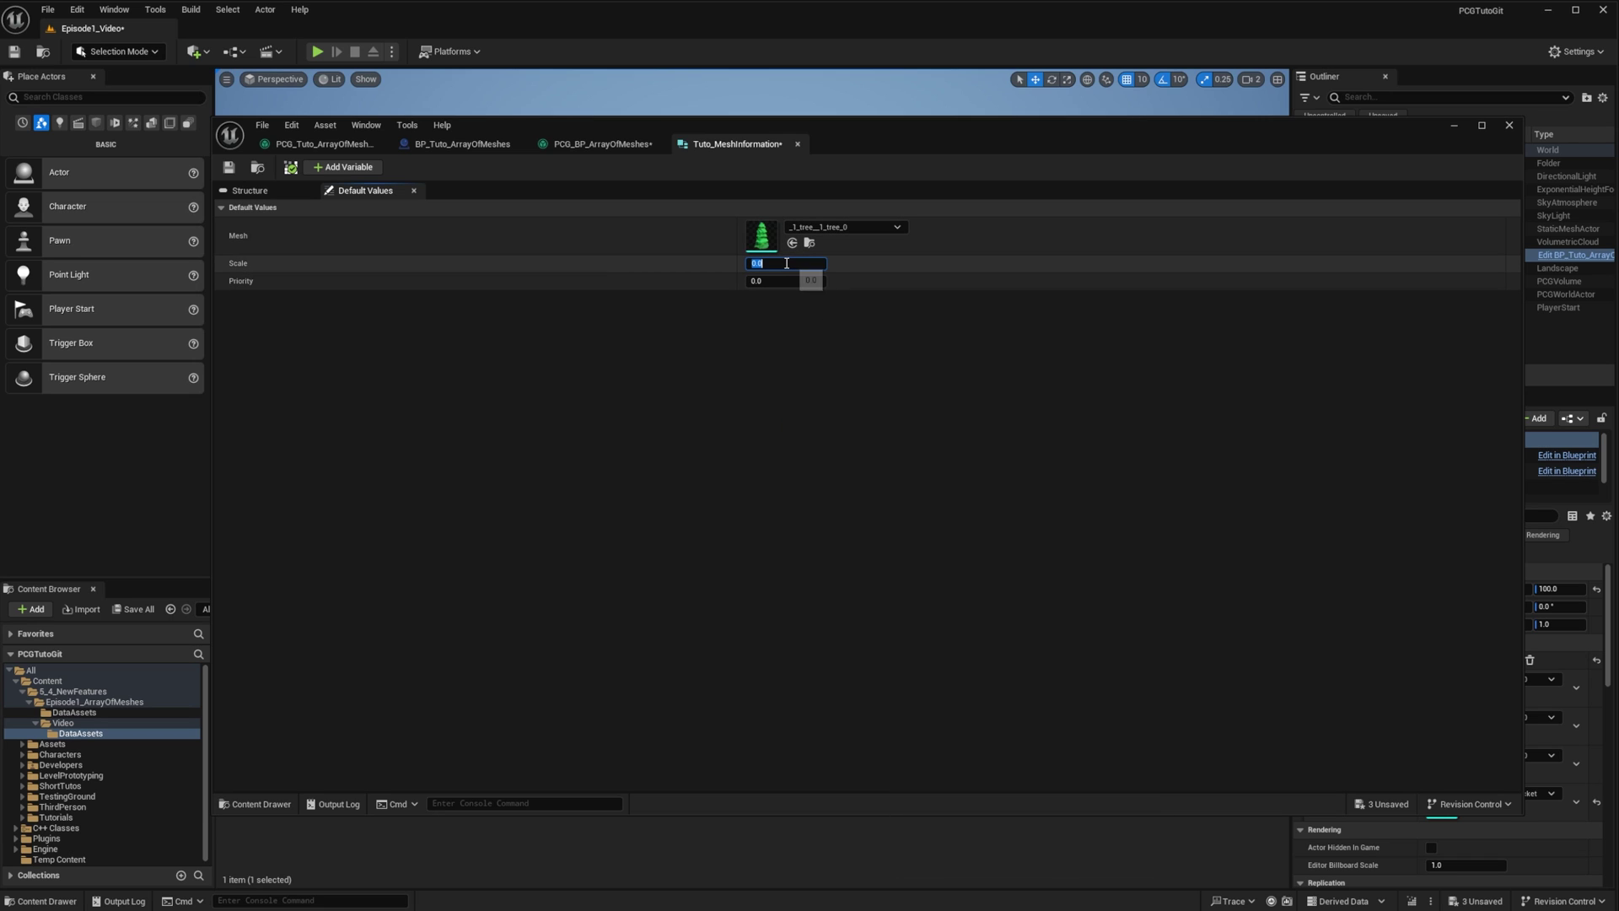
text(1)
key(Tab)
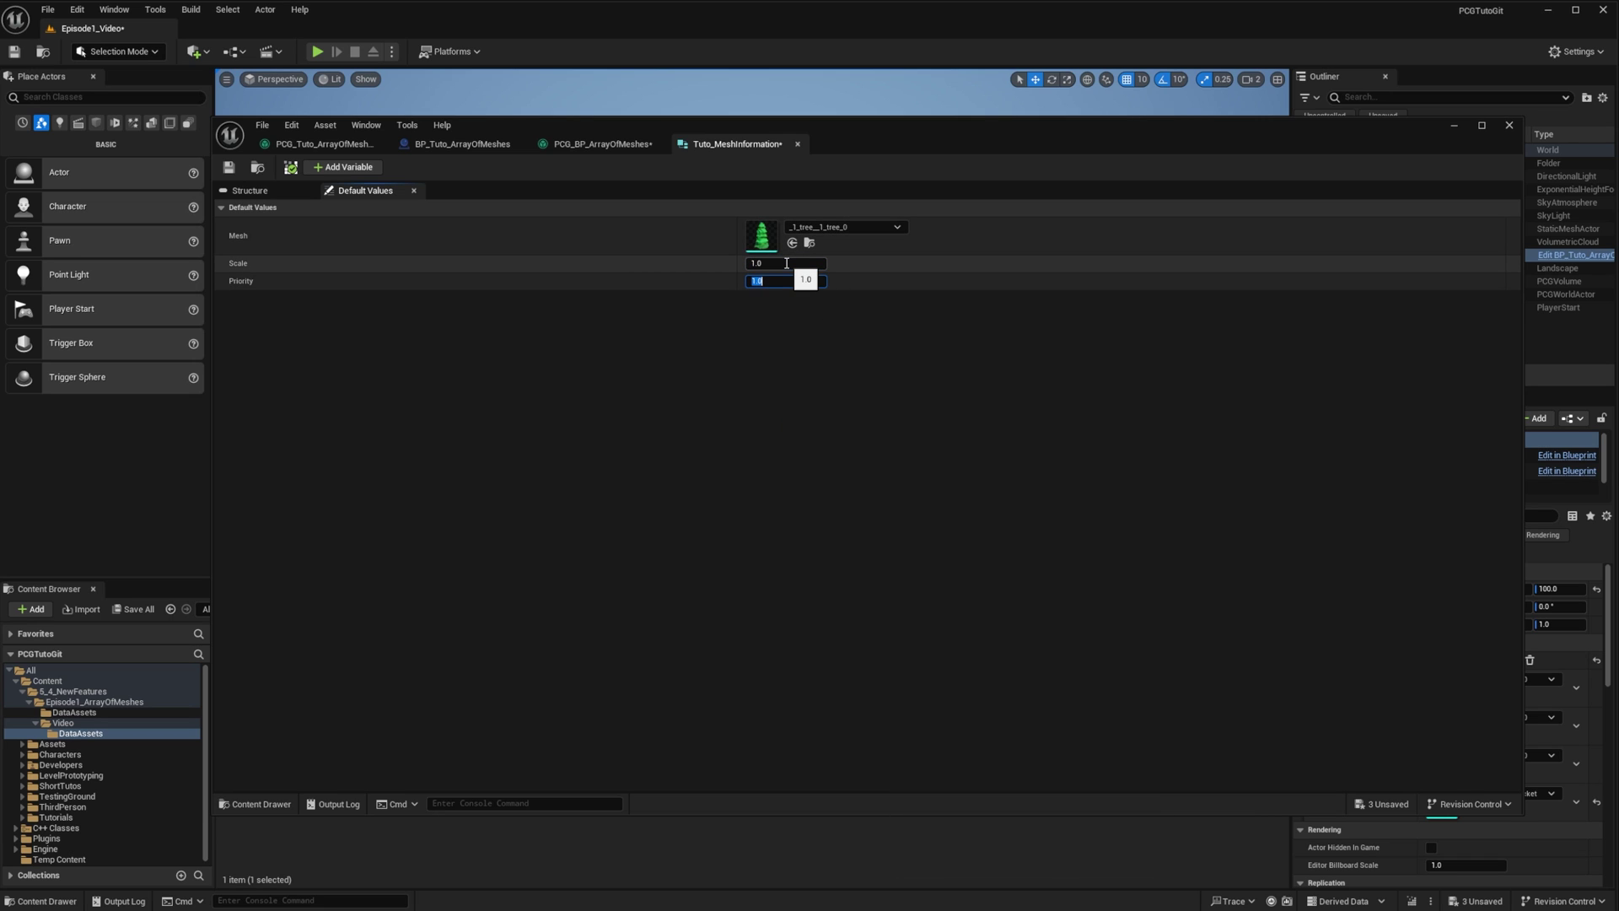
click(797, 423)
click(228, 167)
click(1454, 127)
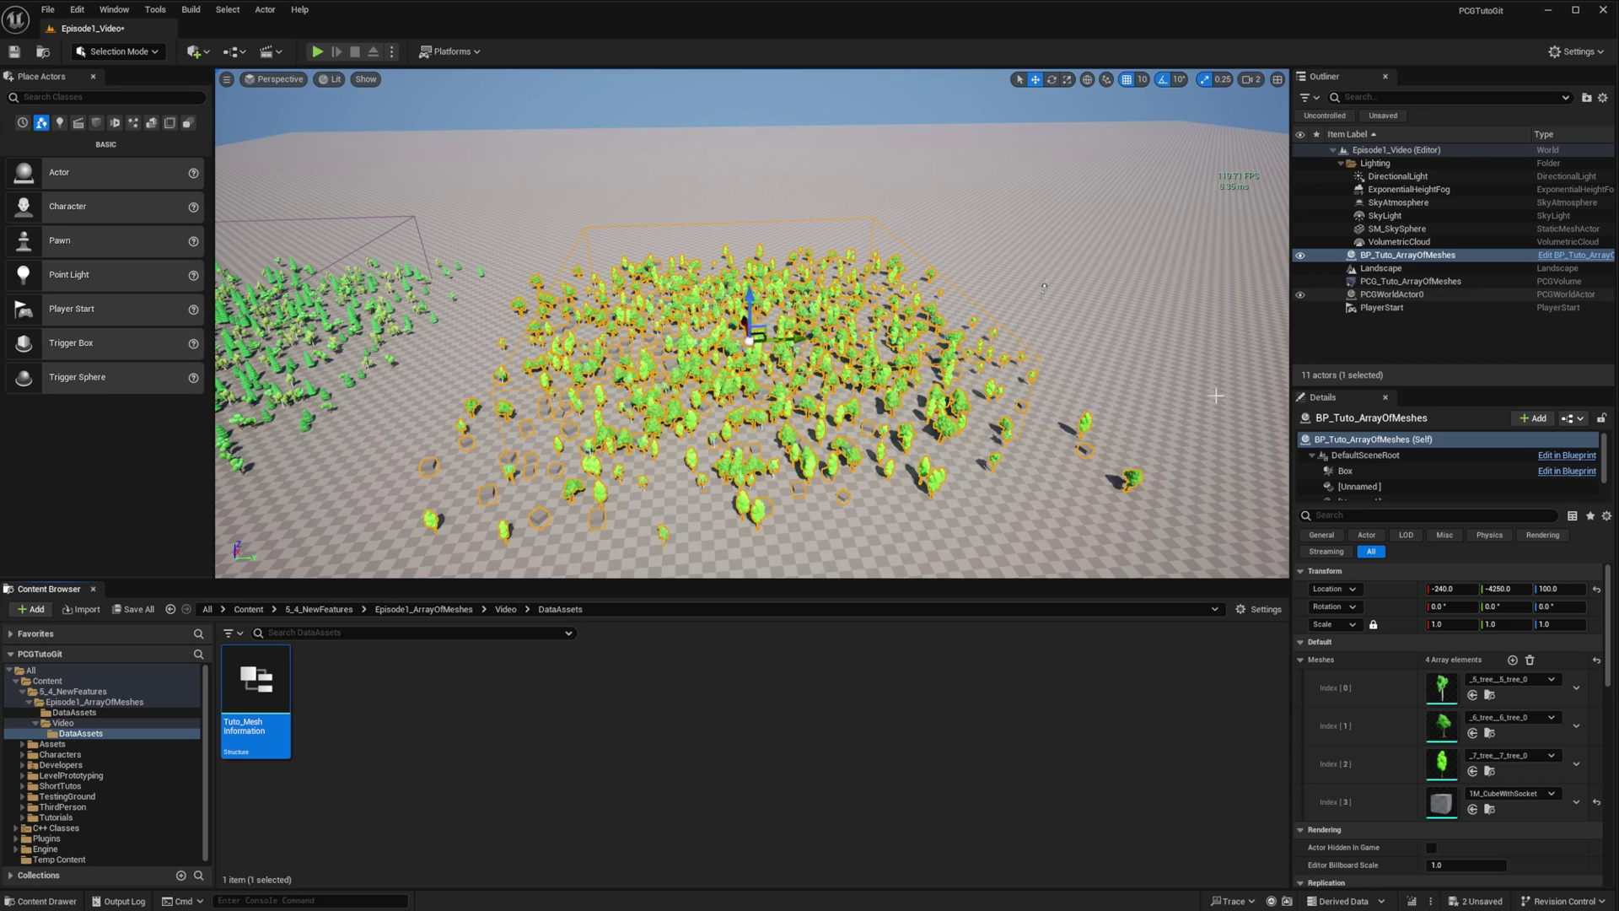
- Create a Blueprint class based on PrimaryDataAsset in the DataAssets folder and name it Tuto_ListOfMeshes
right_click(402, 706)
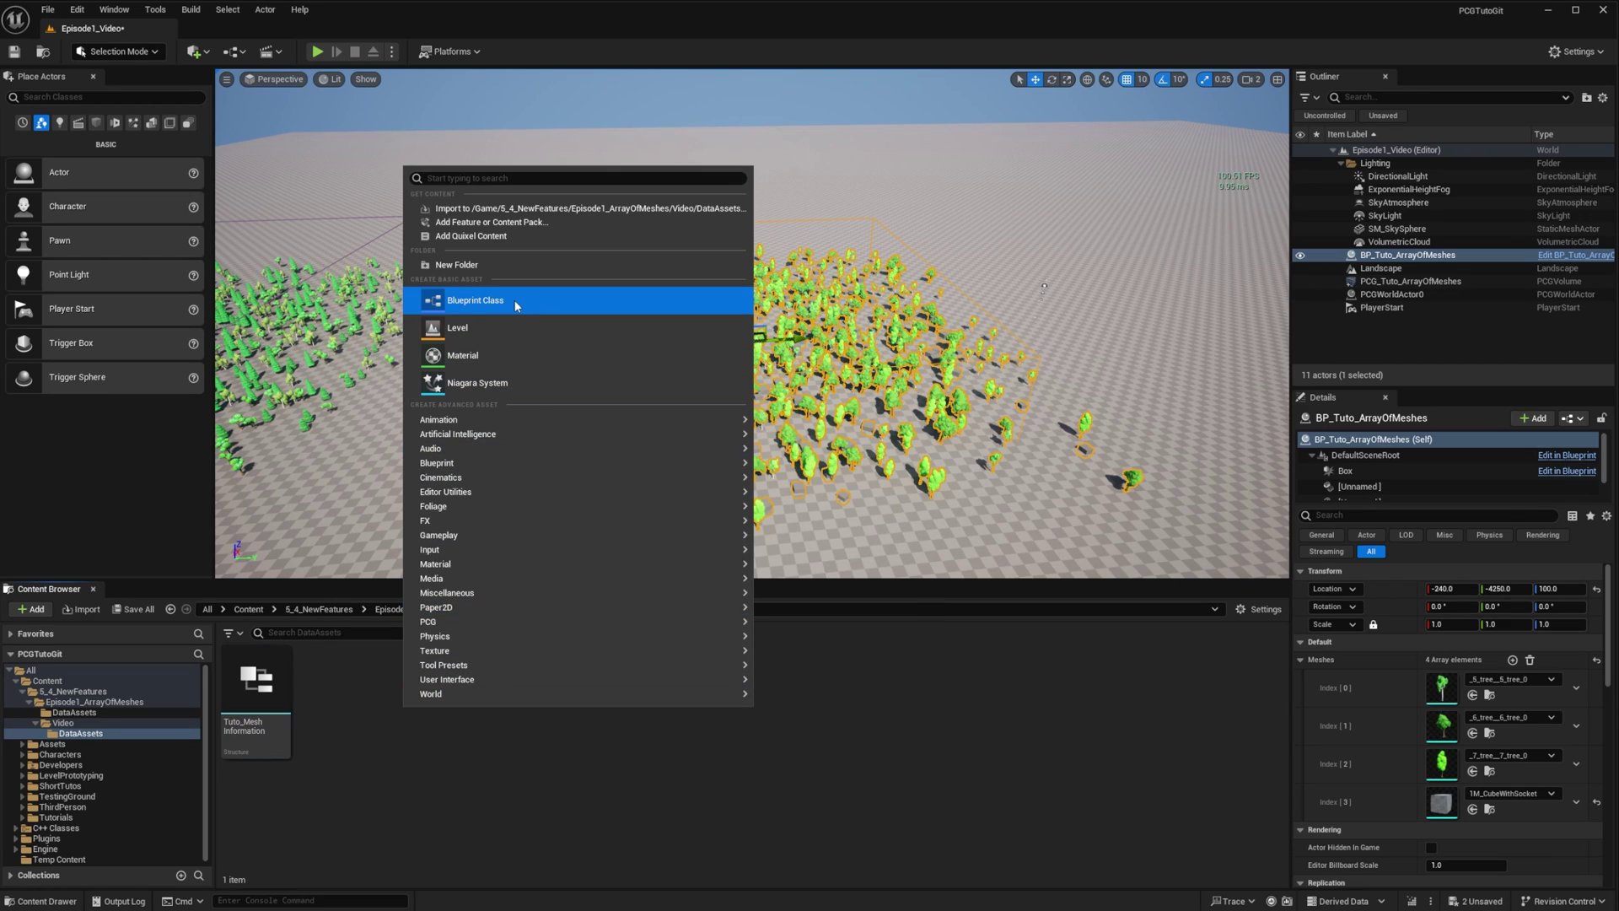
click(462, 301)
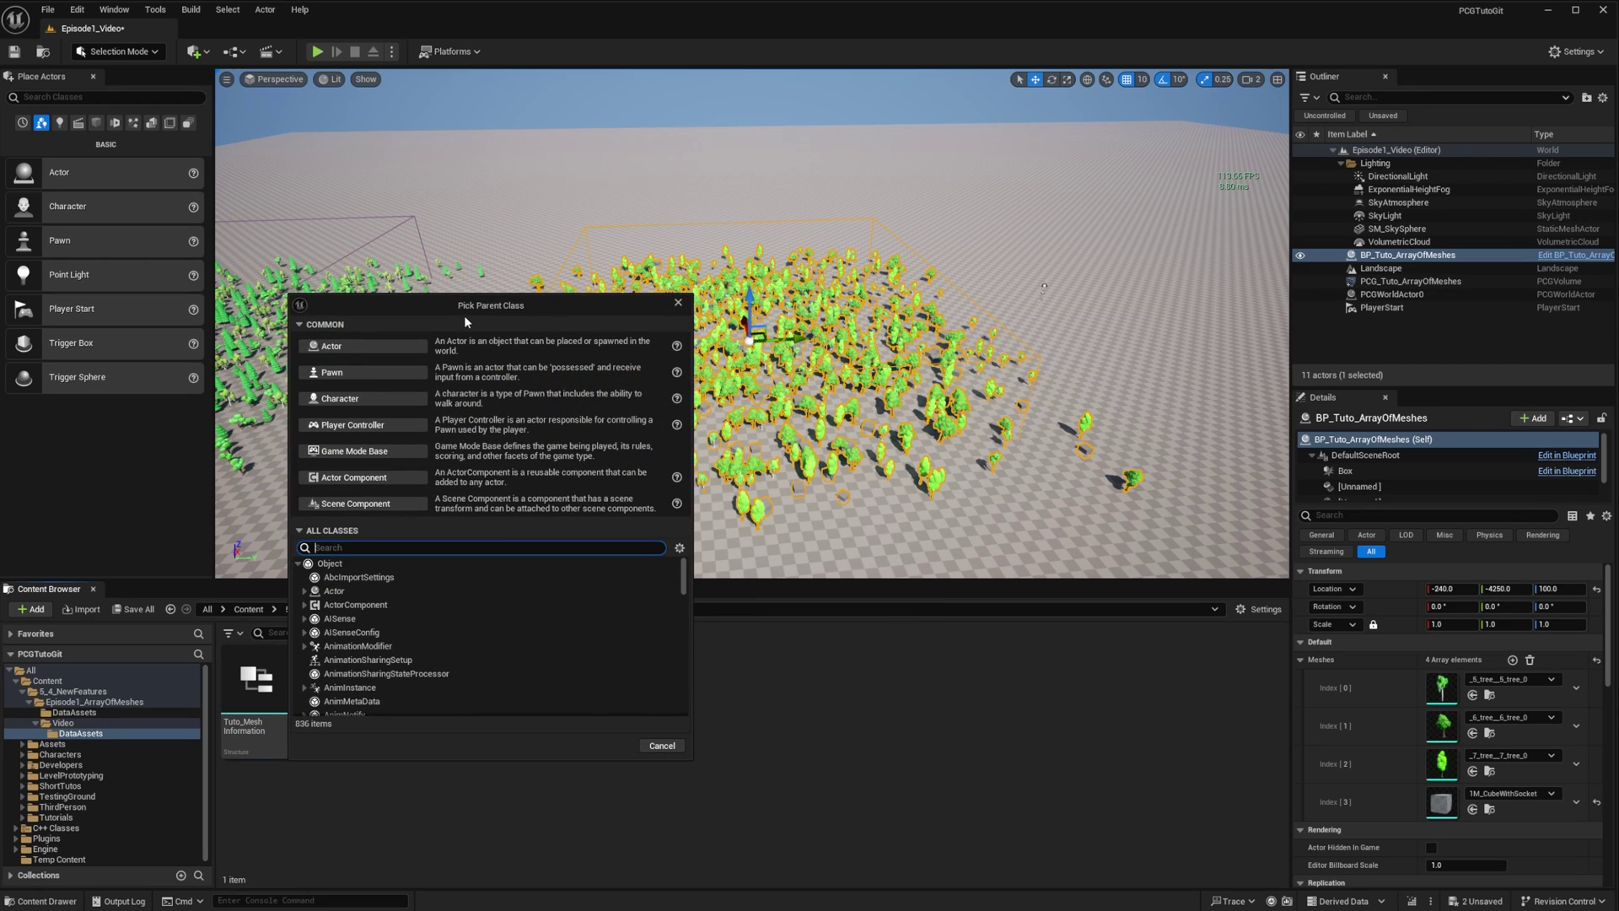
text(Prim)
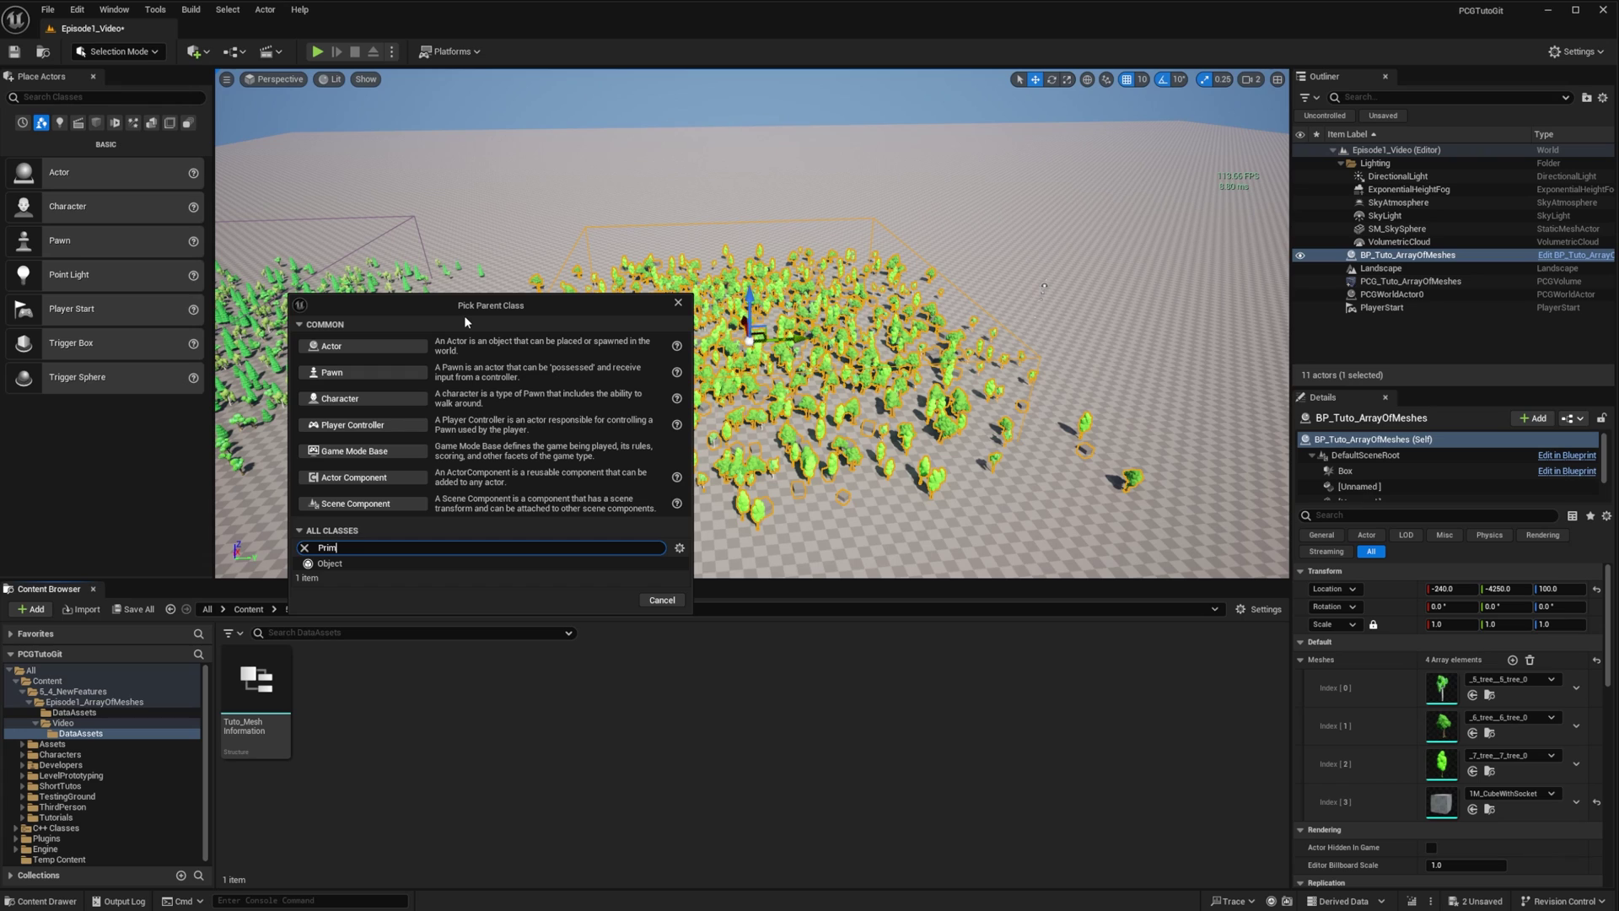
text(ia)
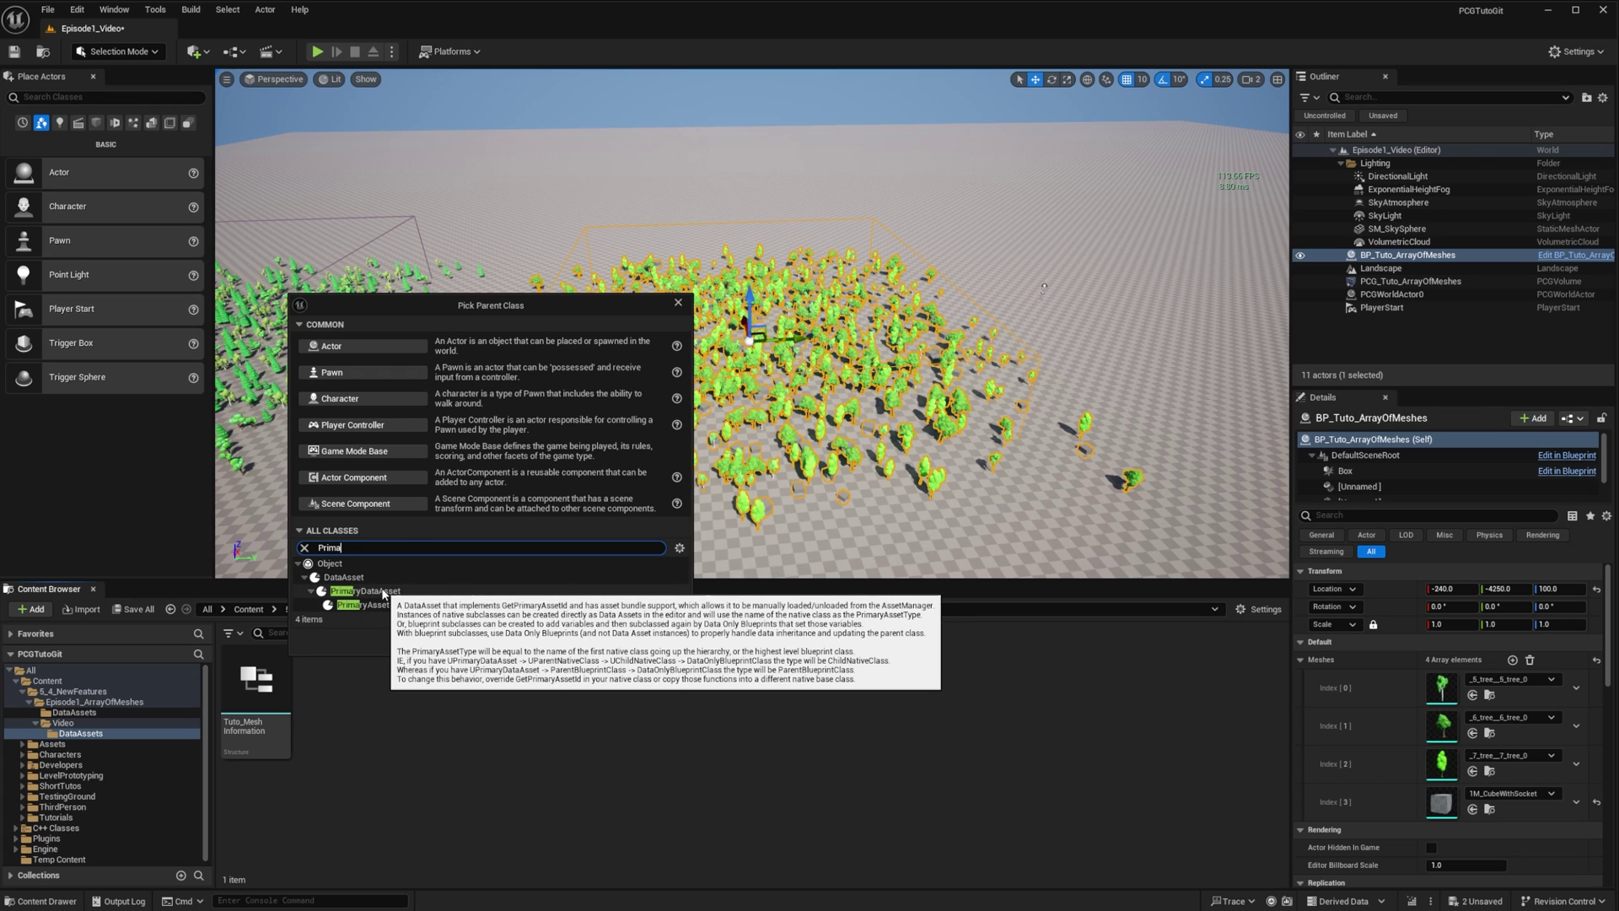
click(375, 591)
click(611, 642)
text(Tut)
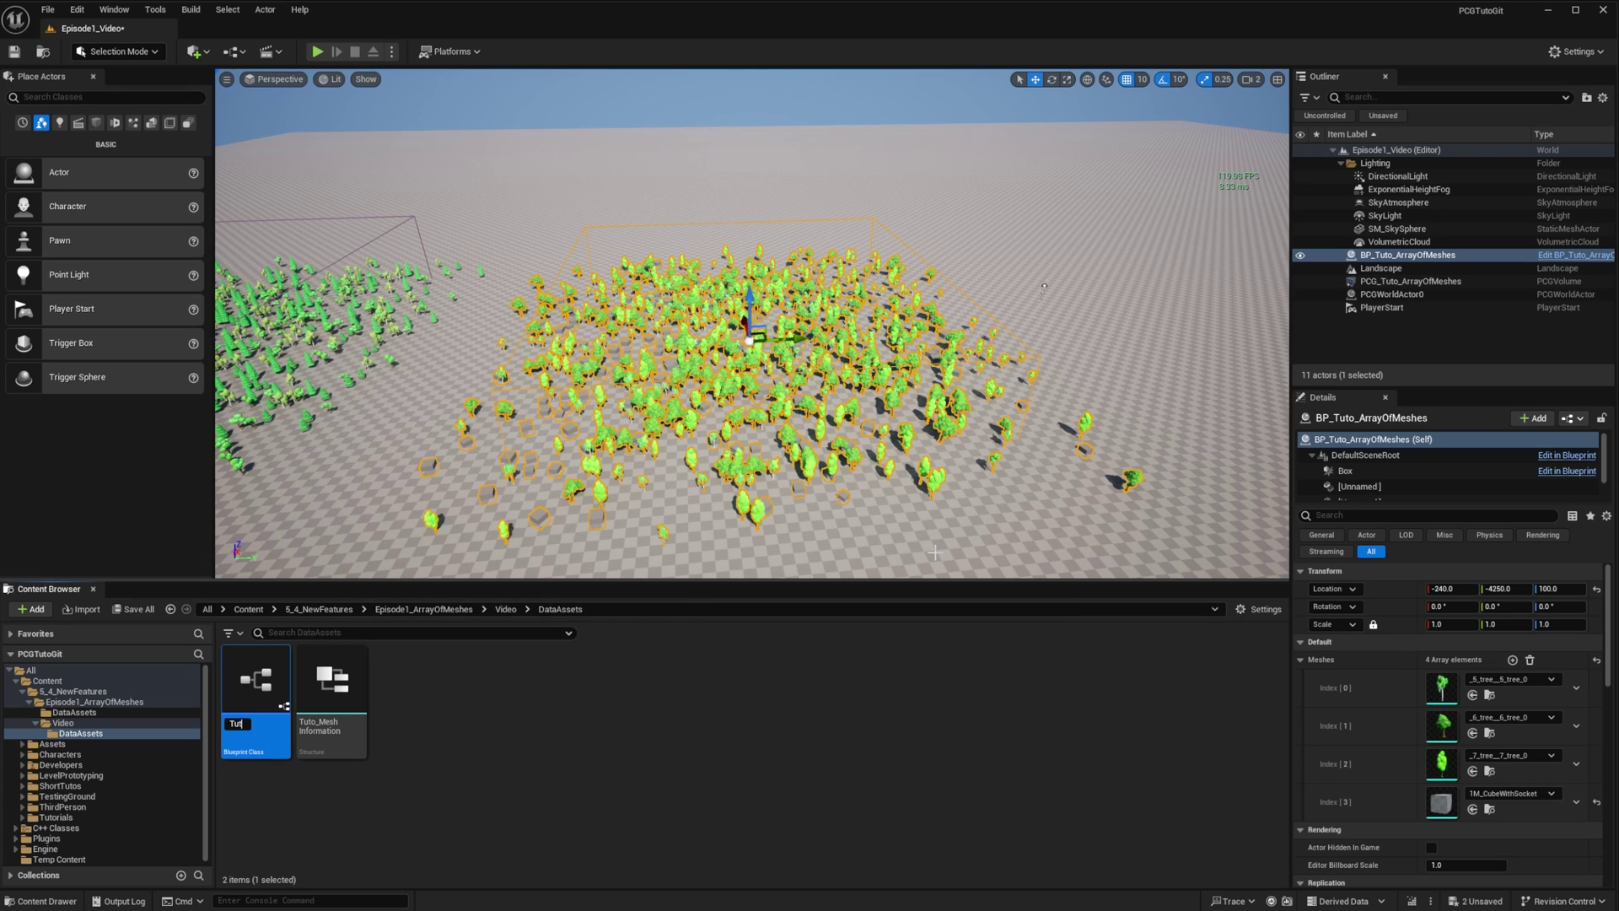
text(o_ListOfMeshes)
key(Return)
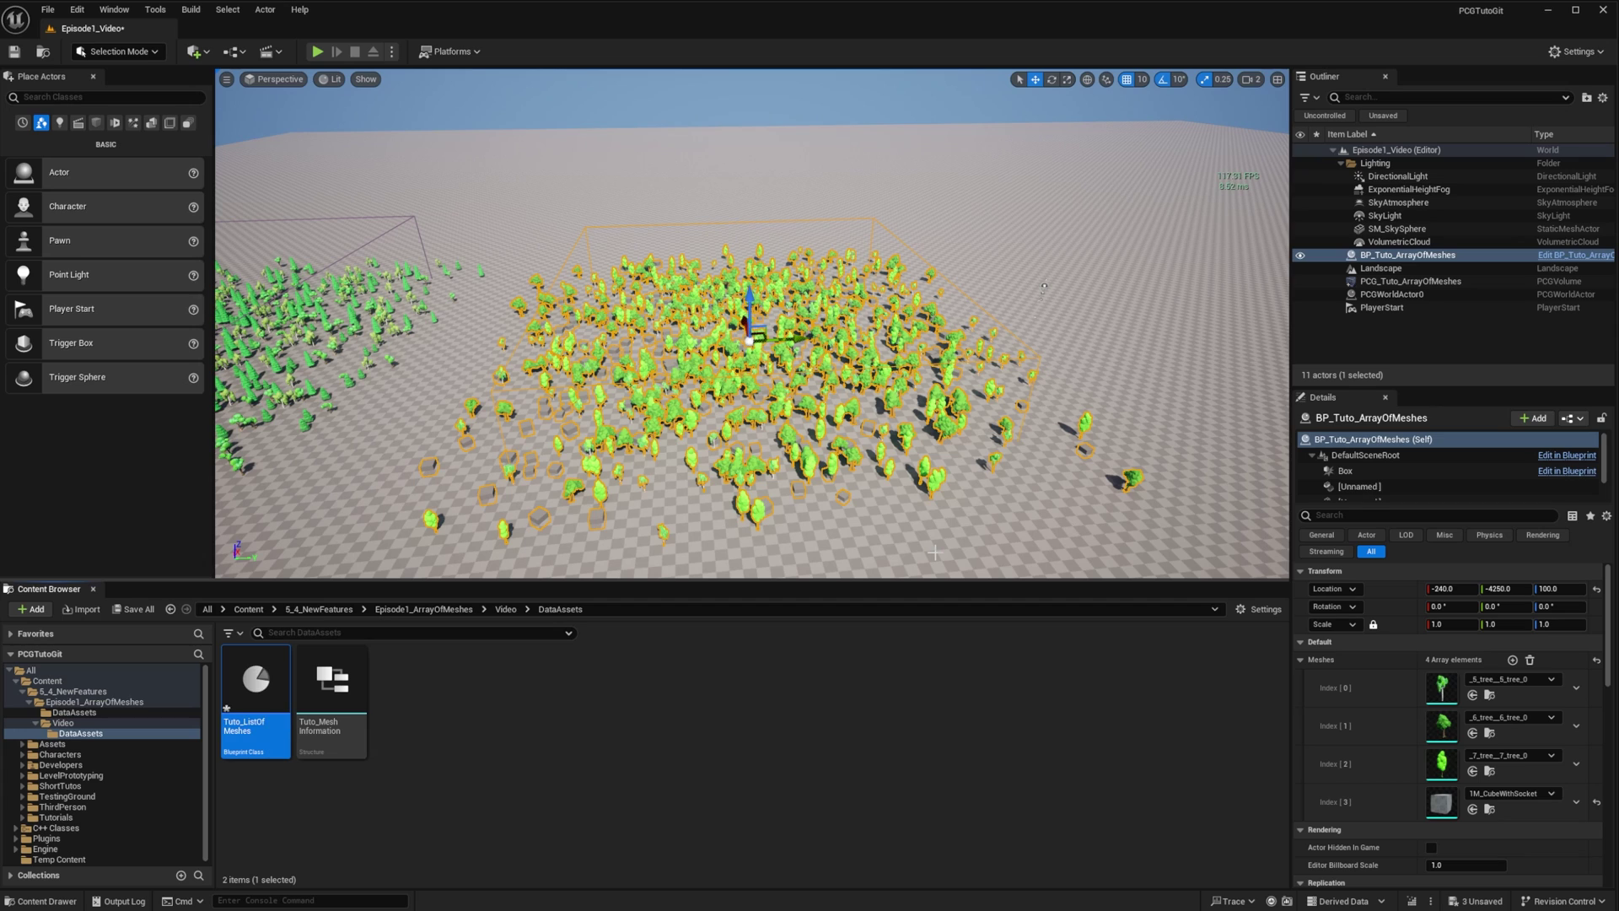
- Open Tuto_ListOfMeshes and add a variable named ListOfMeshes
double_click(256, 700)
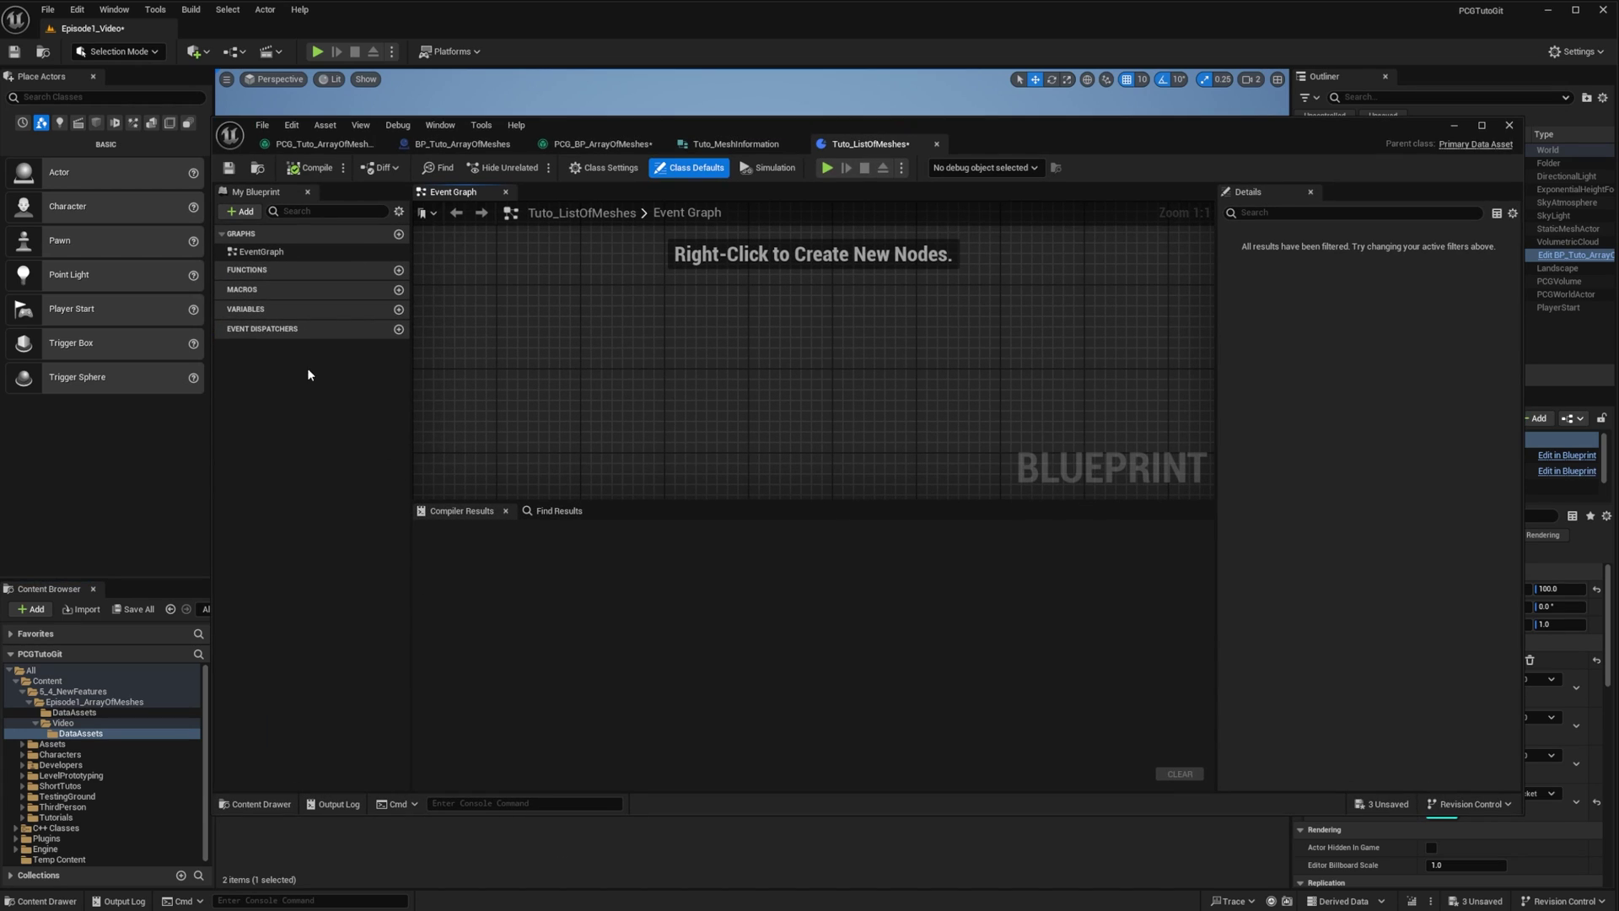
click(399, 311)
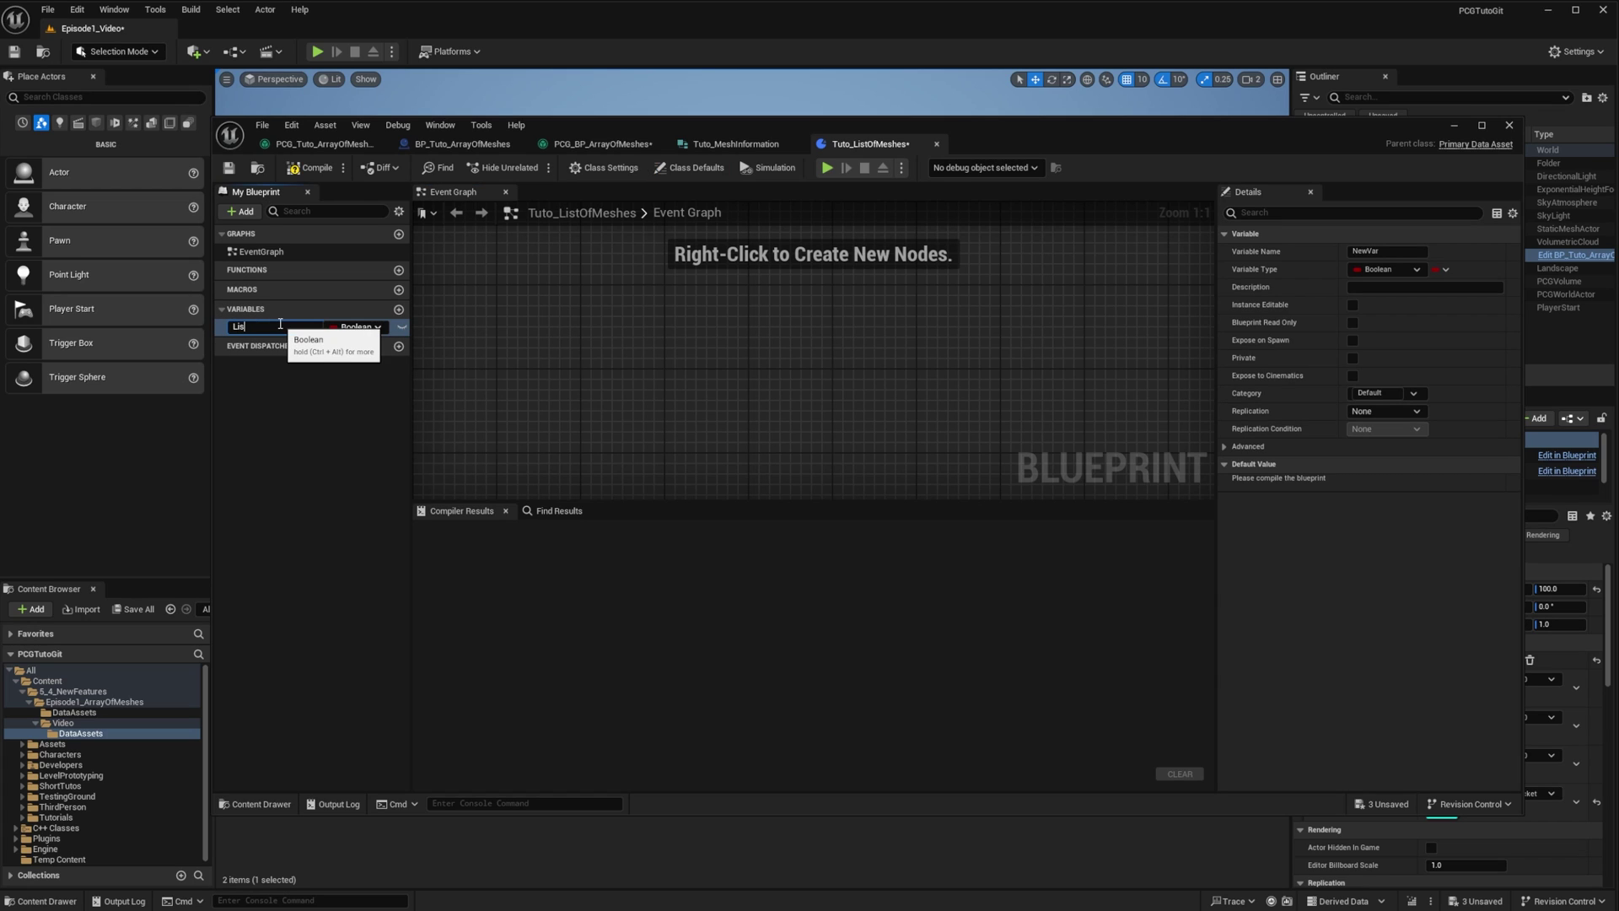
text(ListOfMeshes)
key(Return)
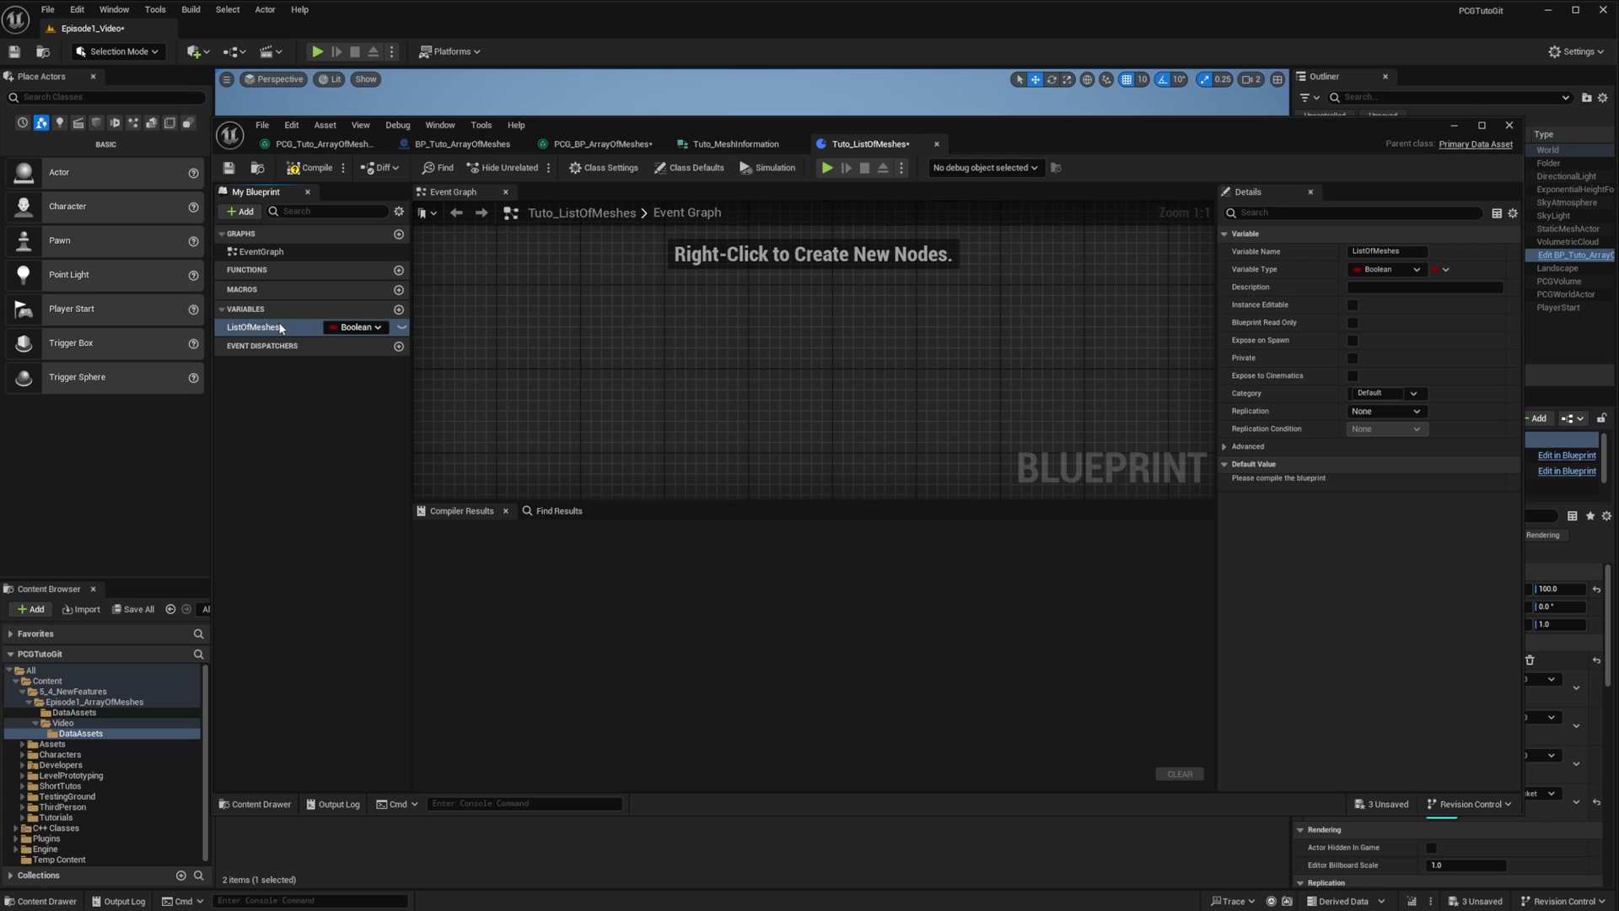
- Make ListOfMeshes a public array of Tuto Mesh Information, and save and compile the blueprint
click(352, 327)
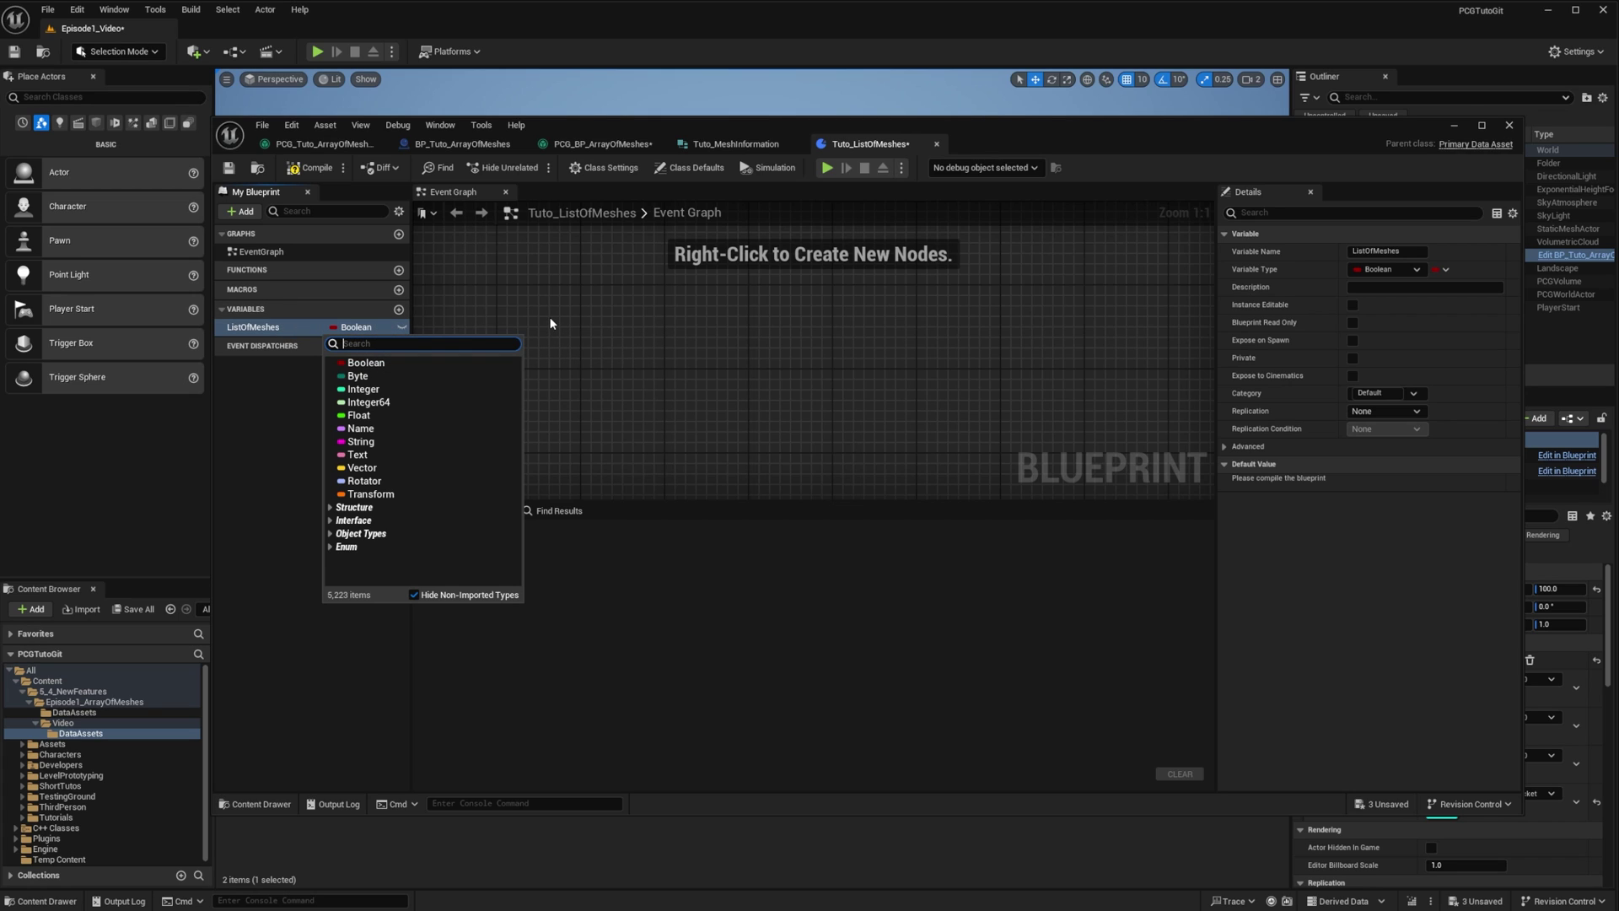
text(Tuto_Mesh)
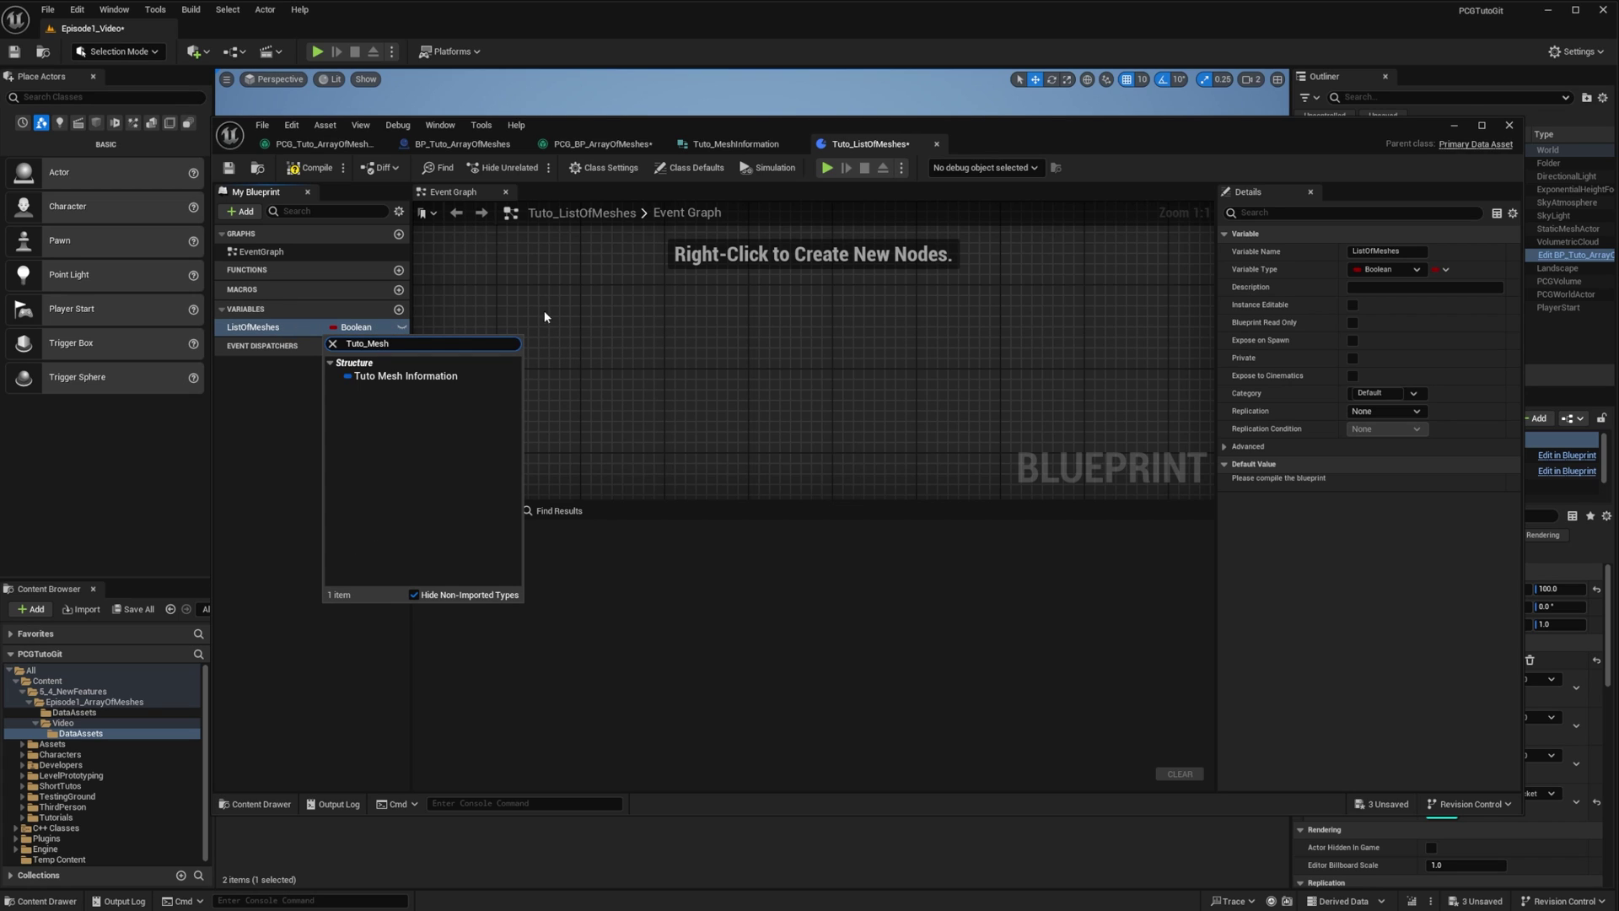
click(413, 375)
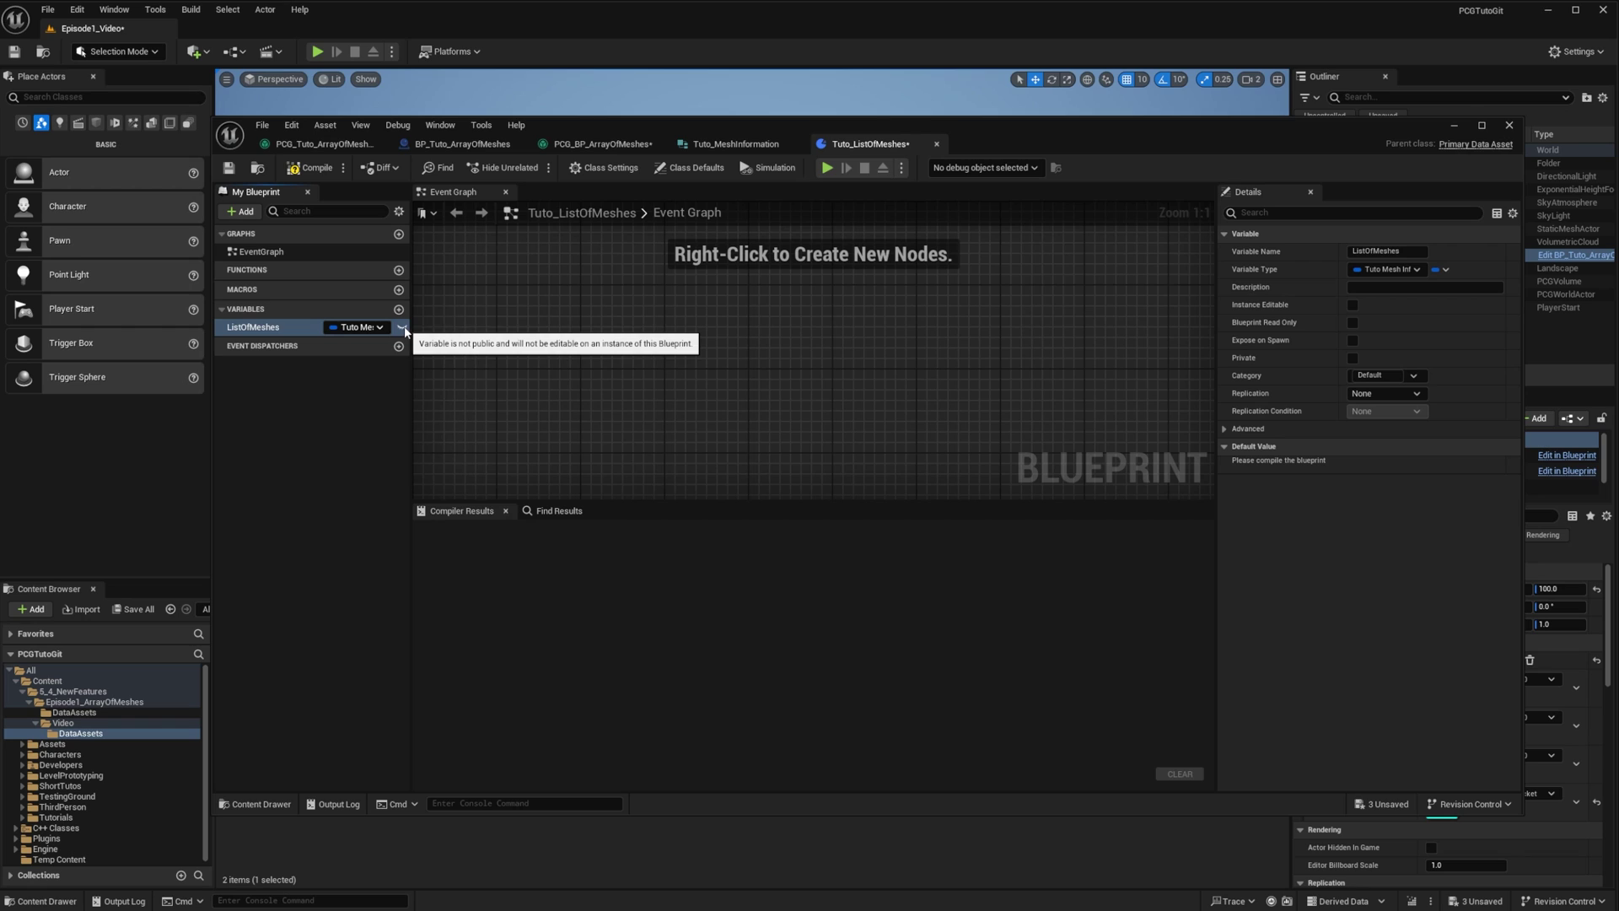
click(335, 327)
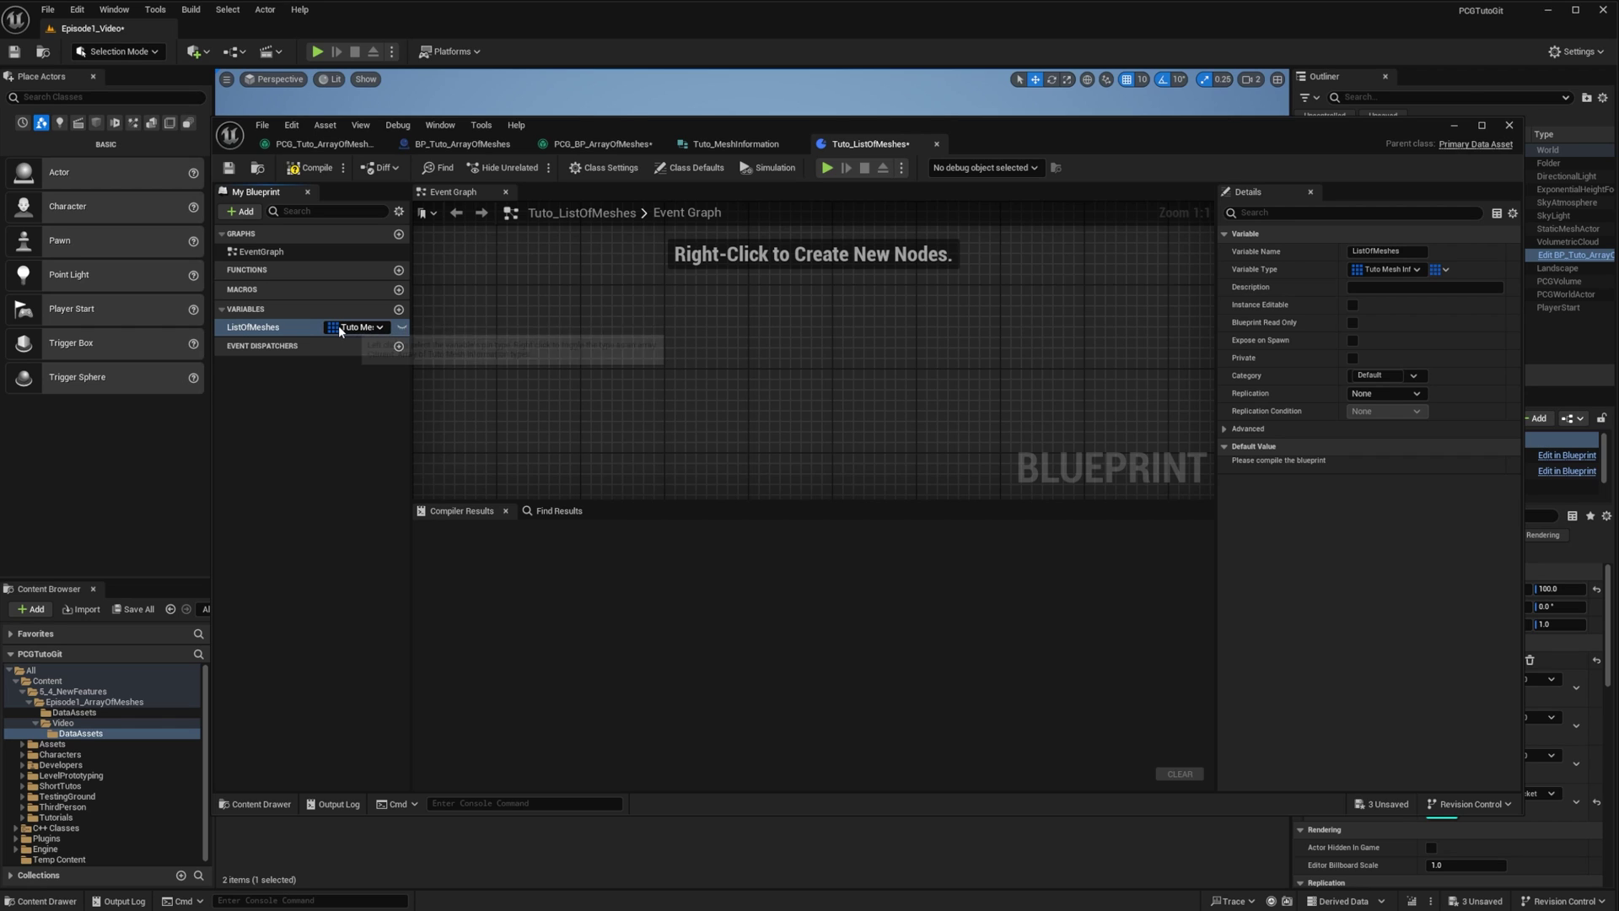
click(403, 328)
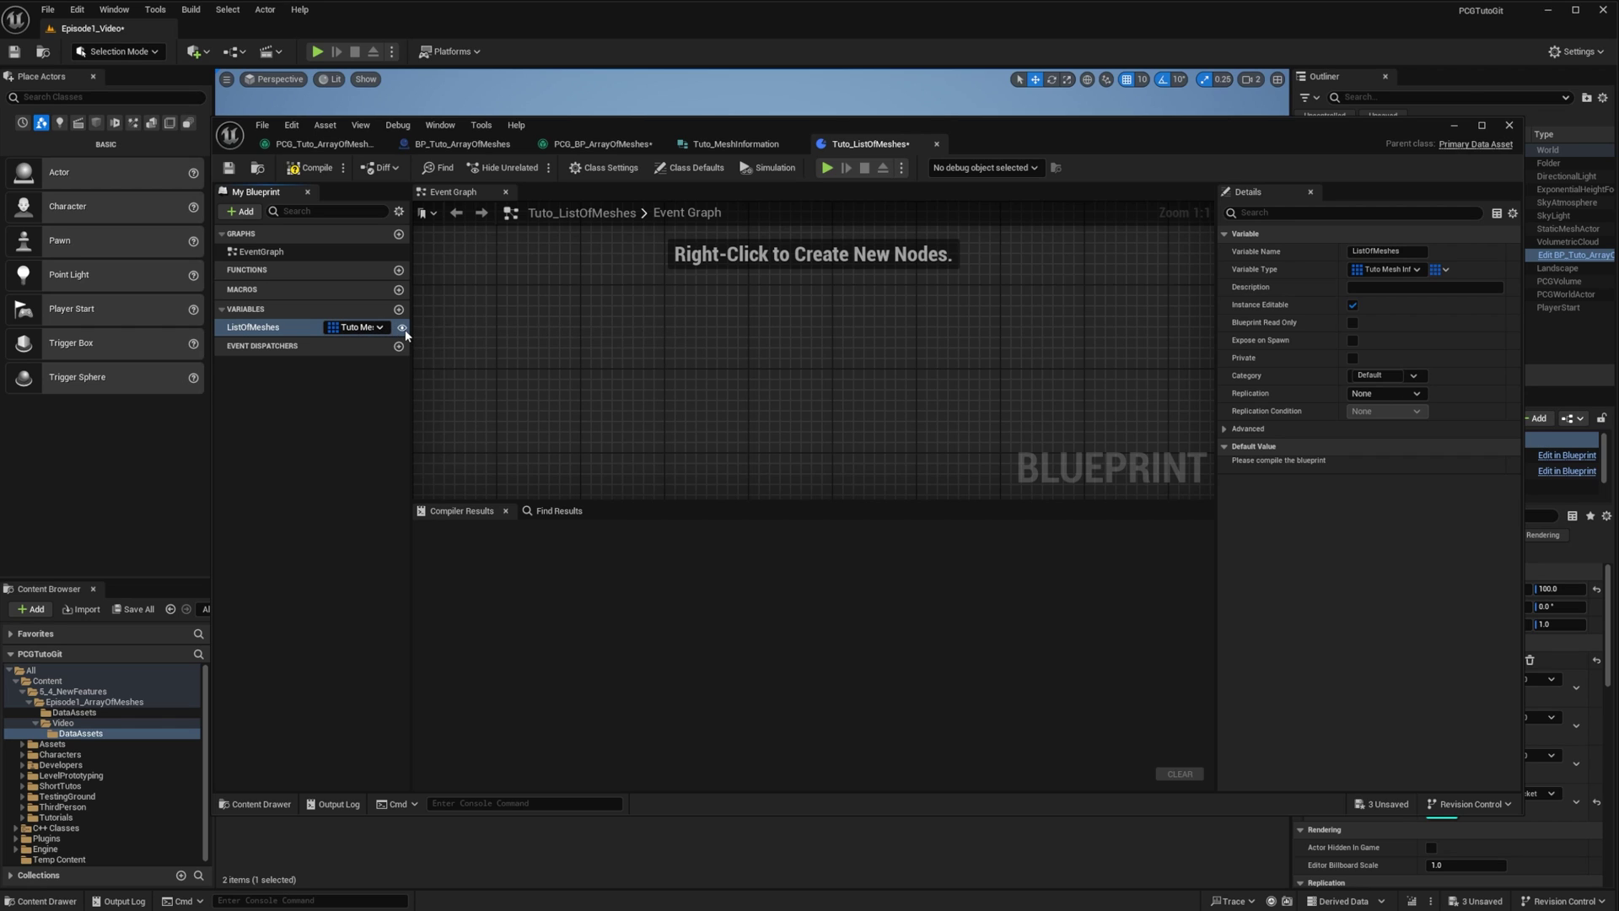
click(232, 169)
click(312, 171)
click(574, 42)
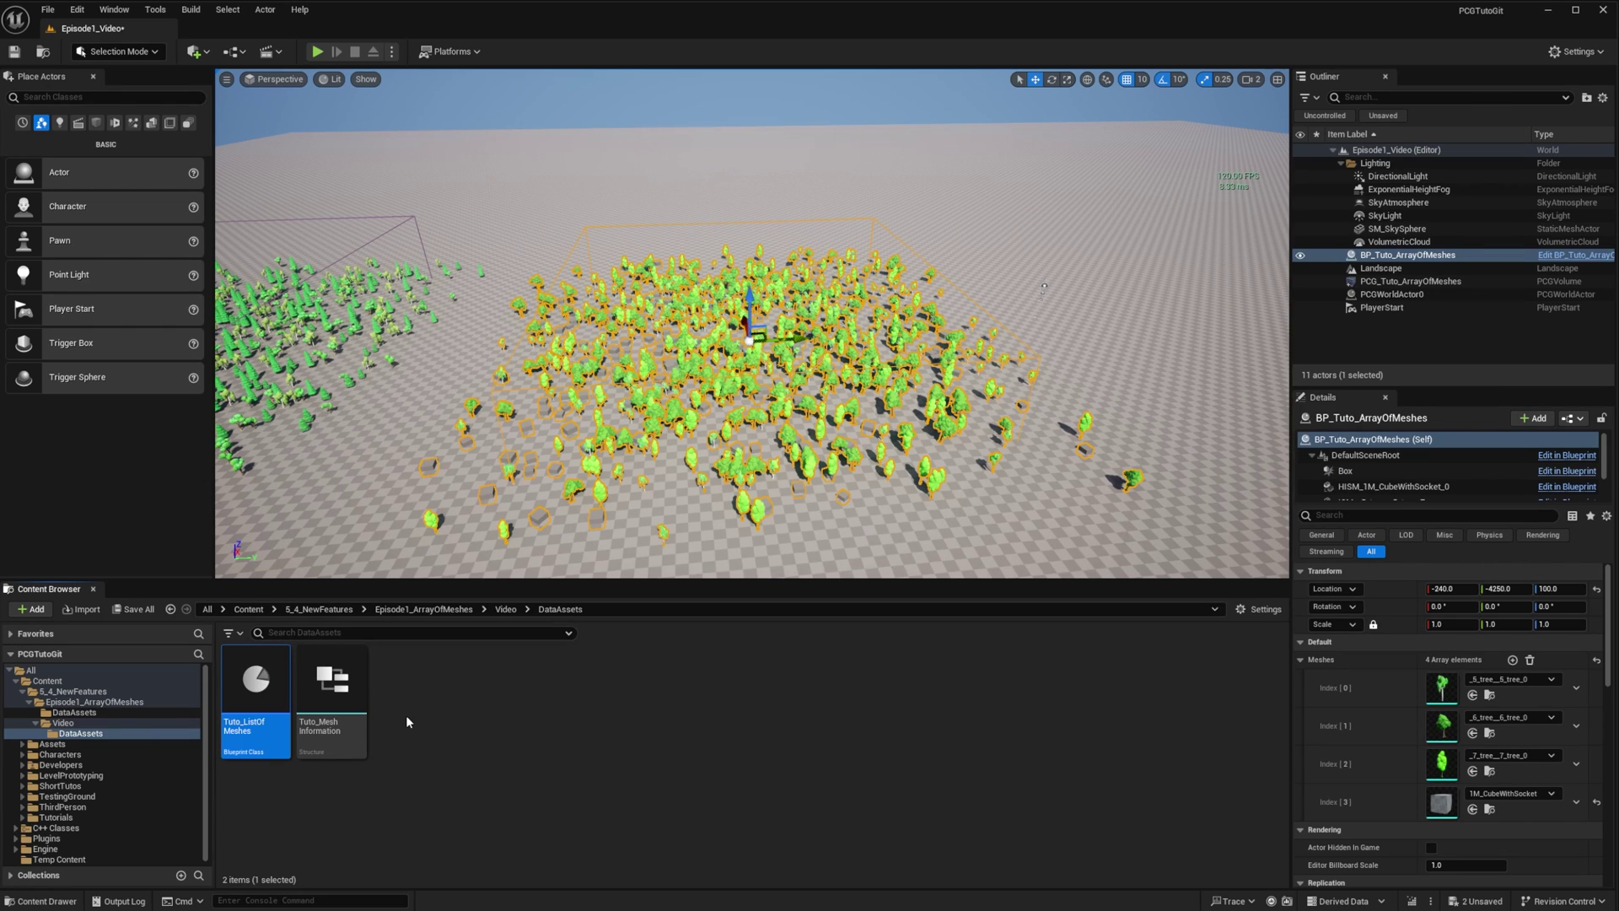
- Create a Data Asset of class Tuto_ListOfMeshes in the DataAssets folder and name it Forest
right_click(432, 670)
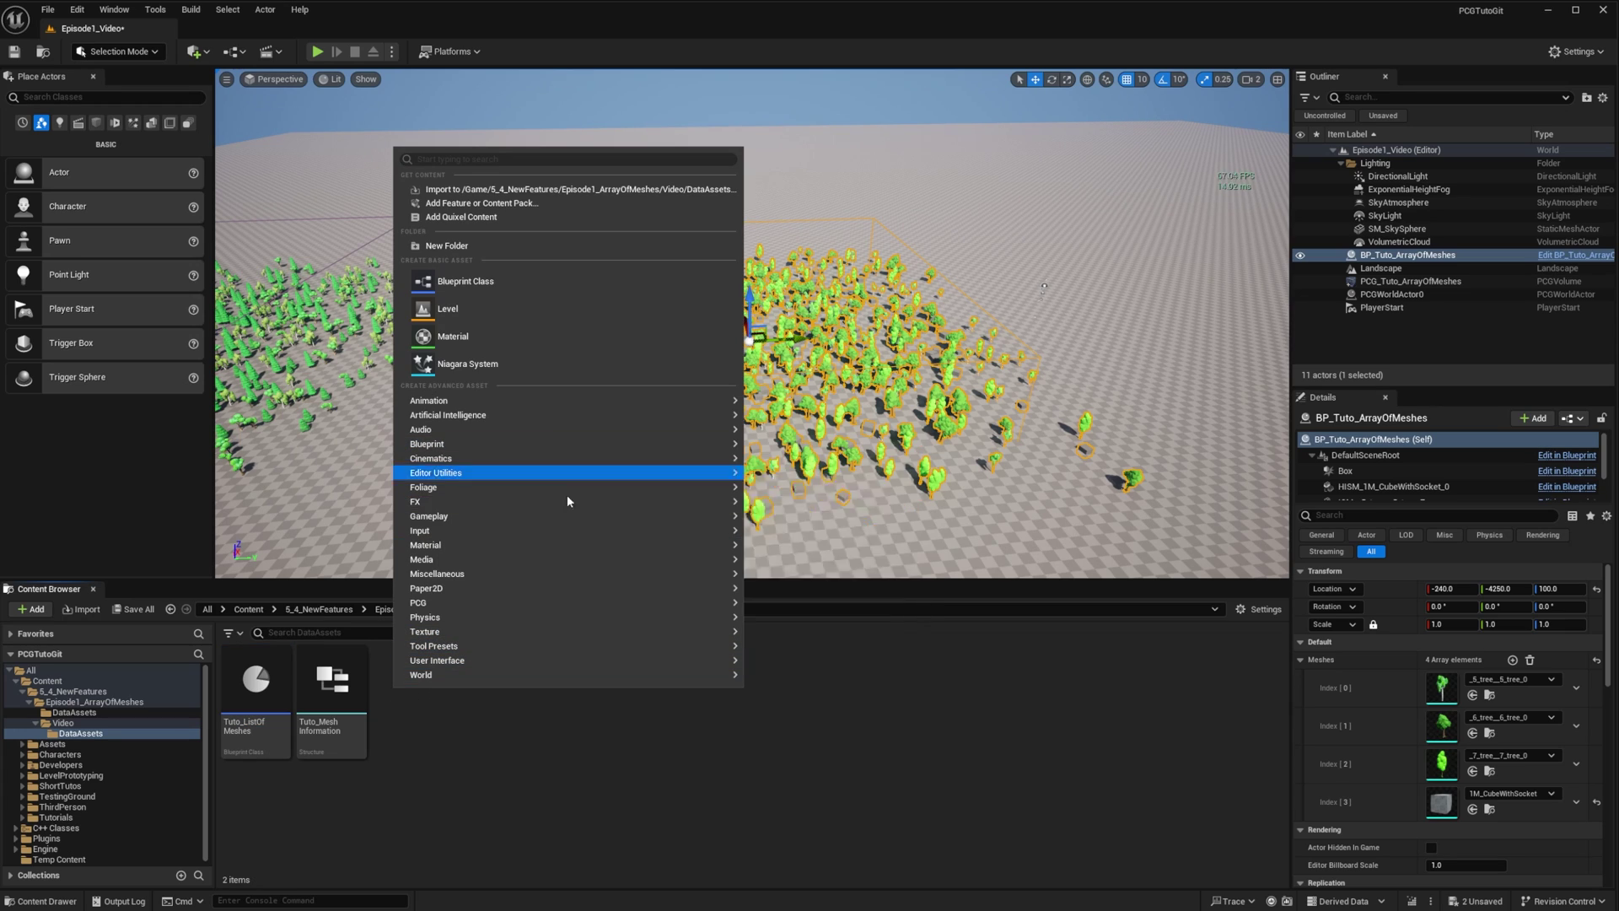
mouse_move(607, 574)
click(839, 453)
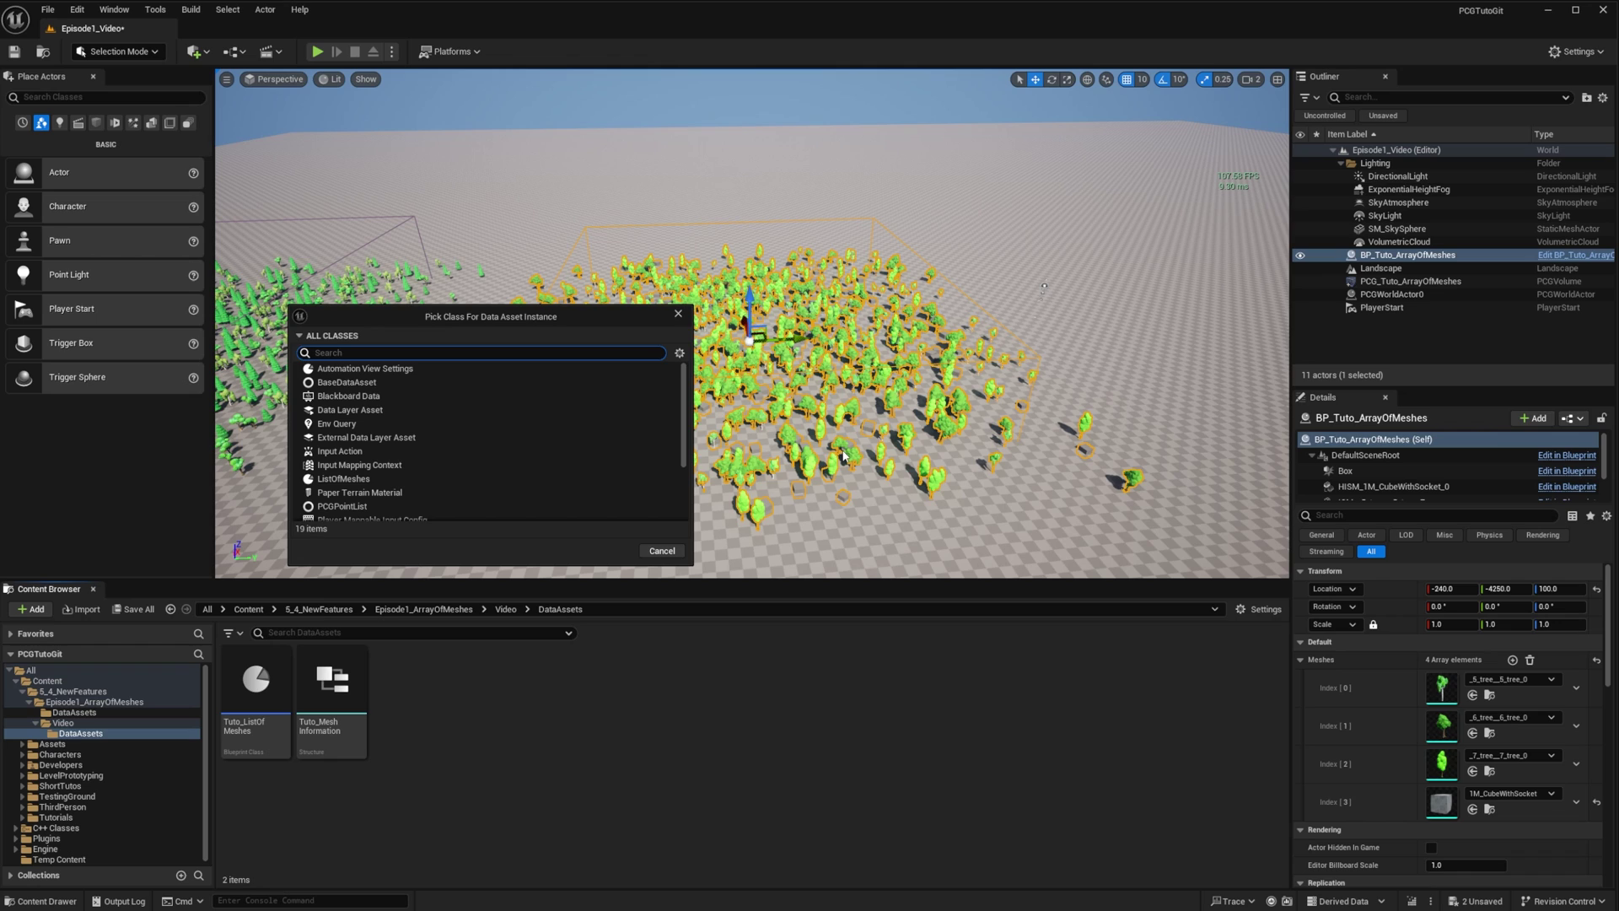
text(Tuto_)
click(362, 368)
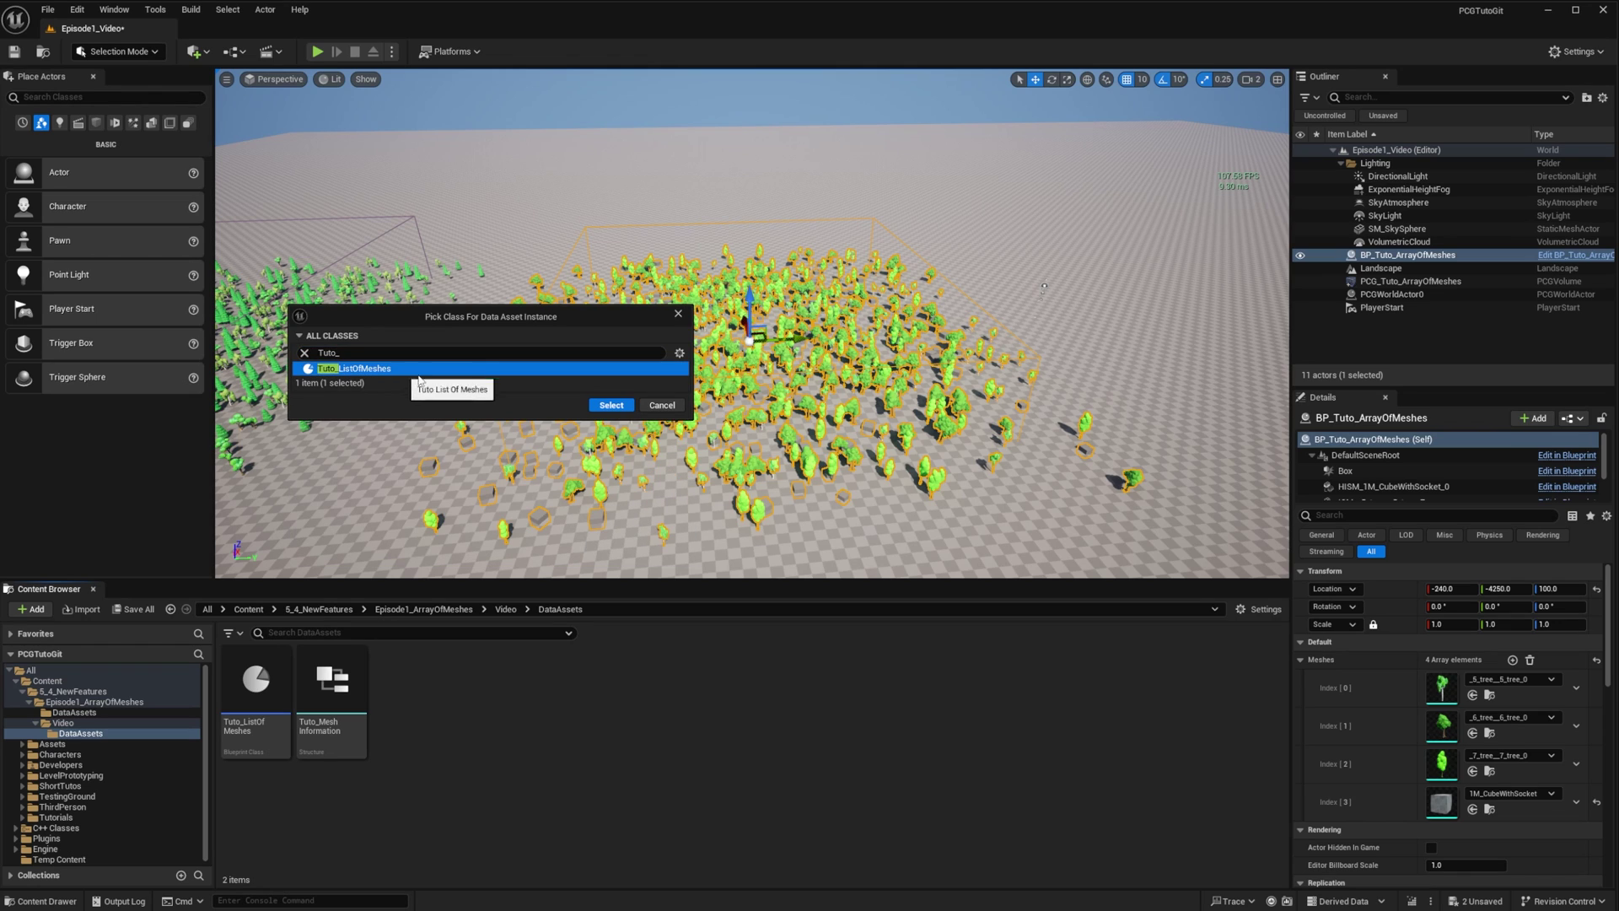
click(600, 405)
text(Forest)
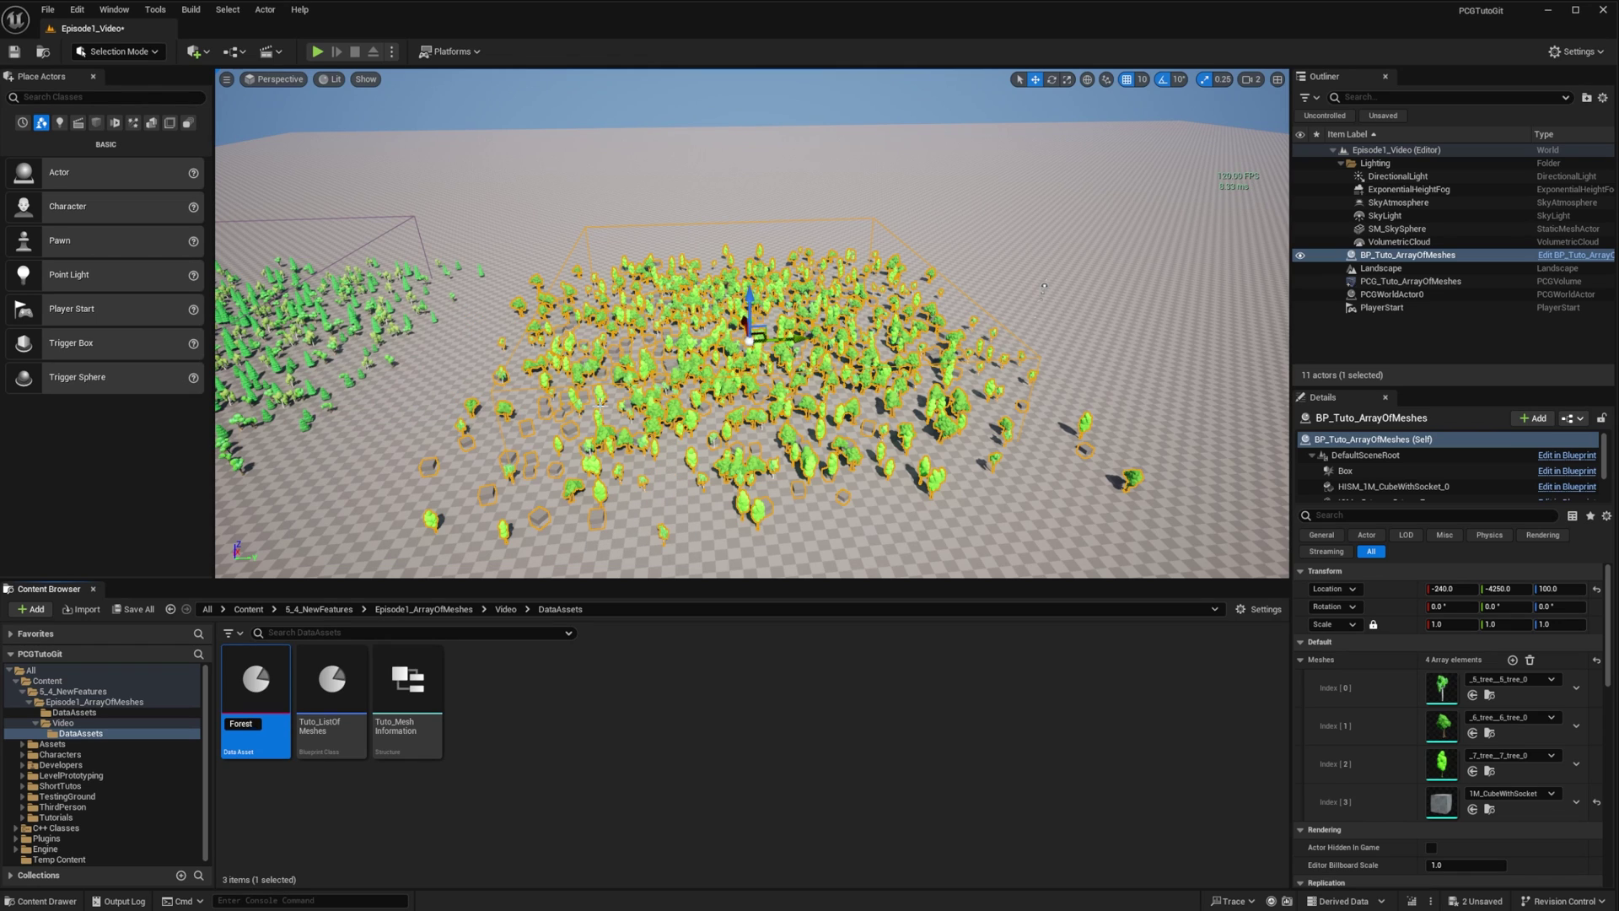
key(Return)
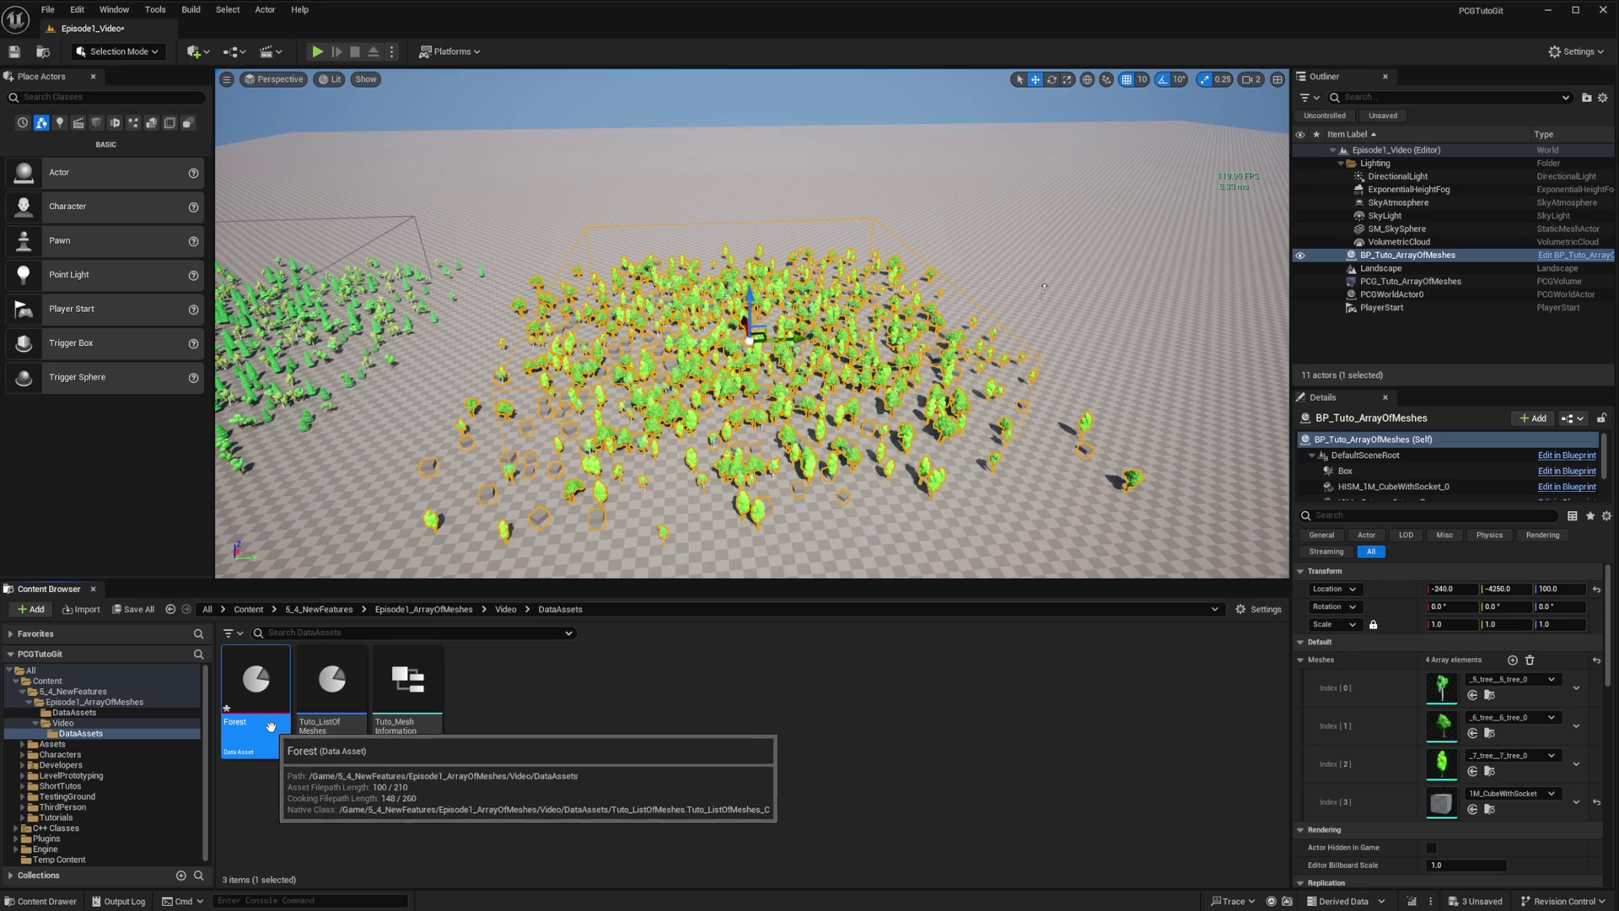
- Duplicate the Forest data asset and name the copy Desert
key(ctrl+d)
text(Desert)
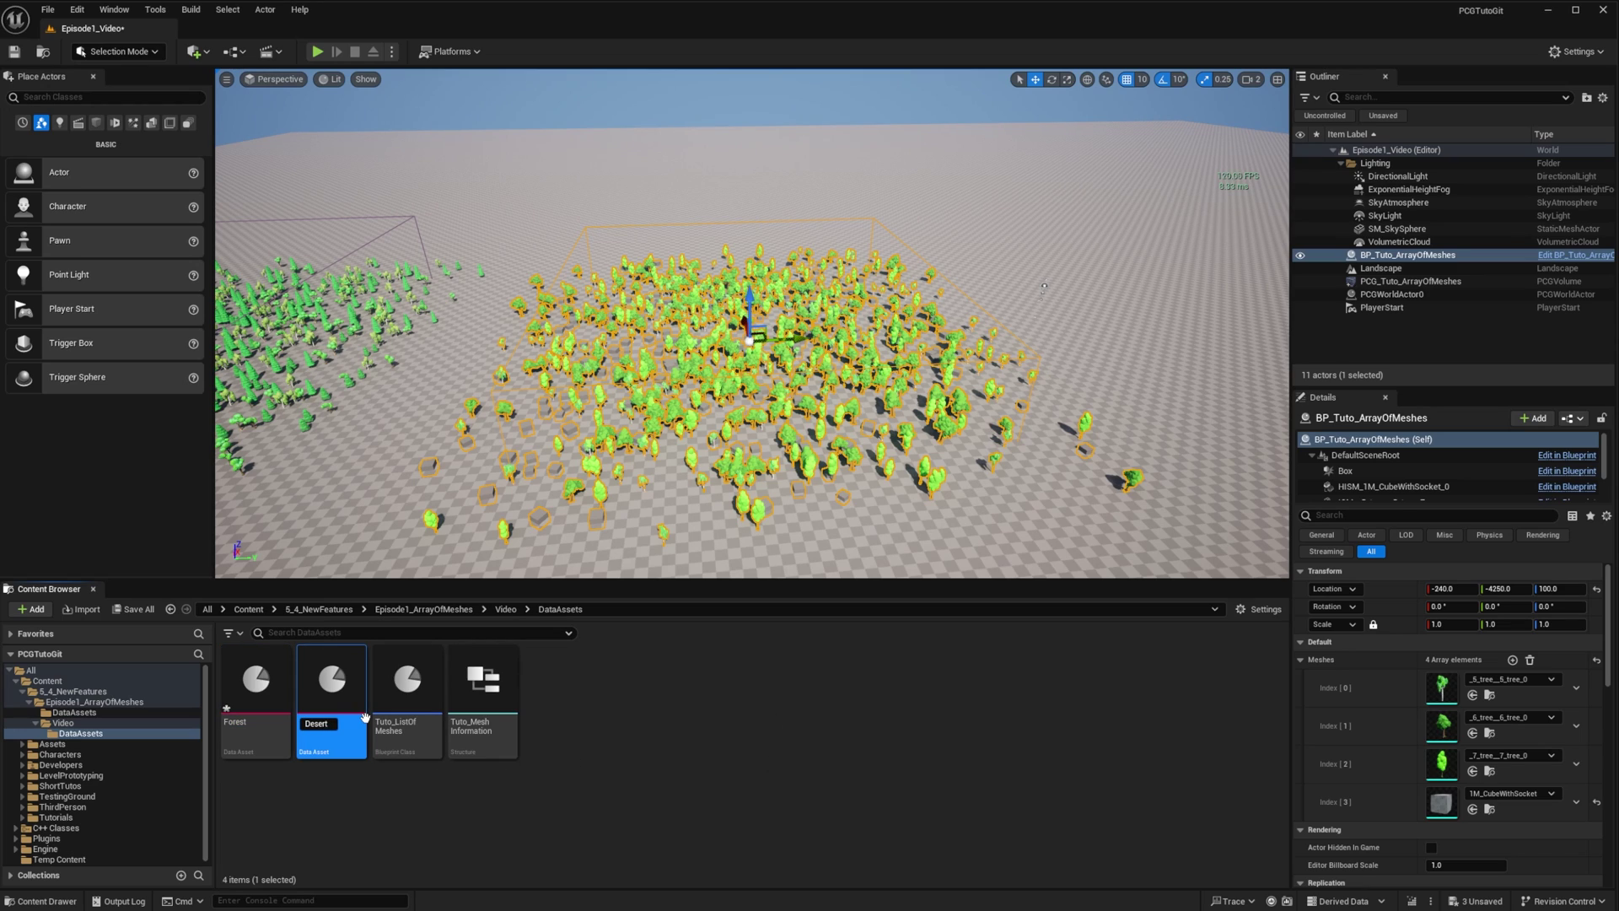
key(Return)
- Open the Forest data asset, add three elements to List Of Meshes and expand them
double_click(336, 714)
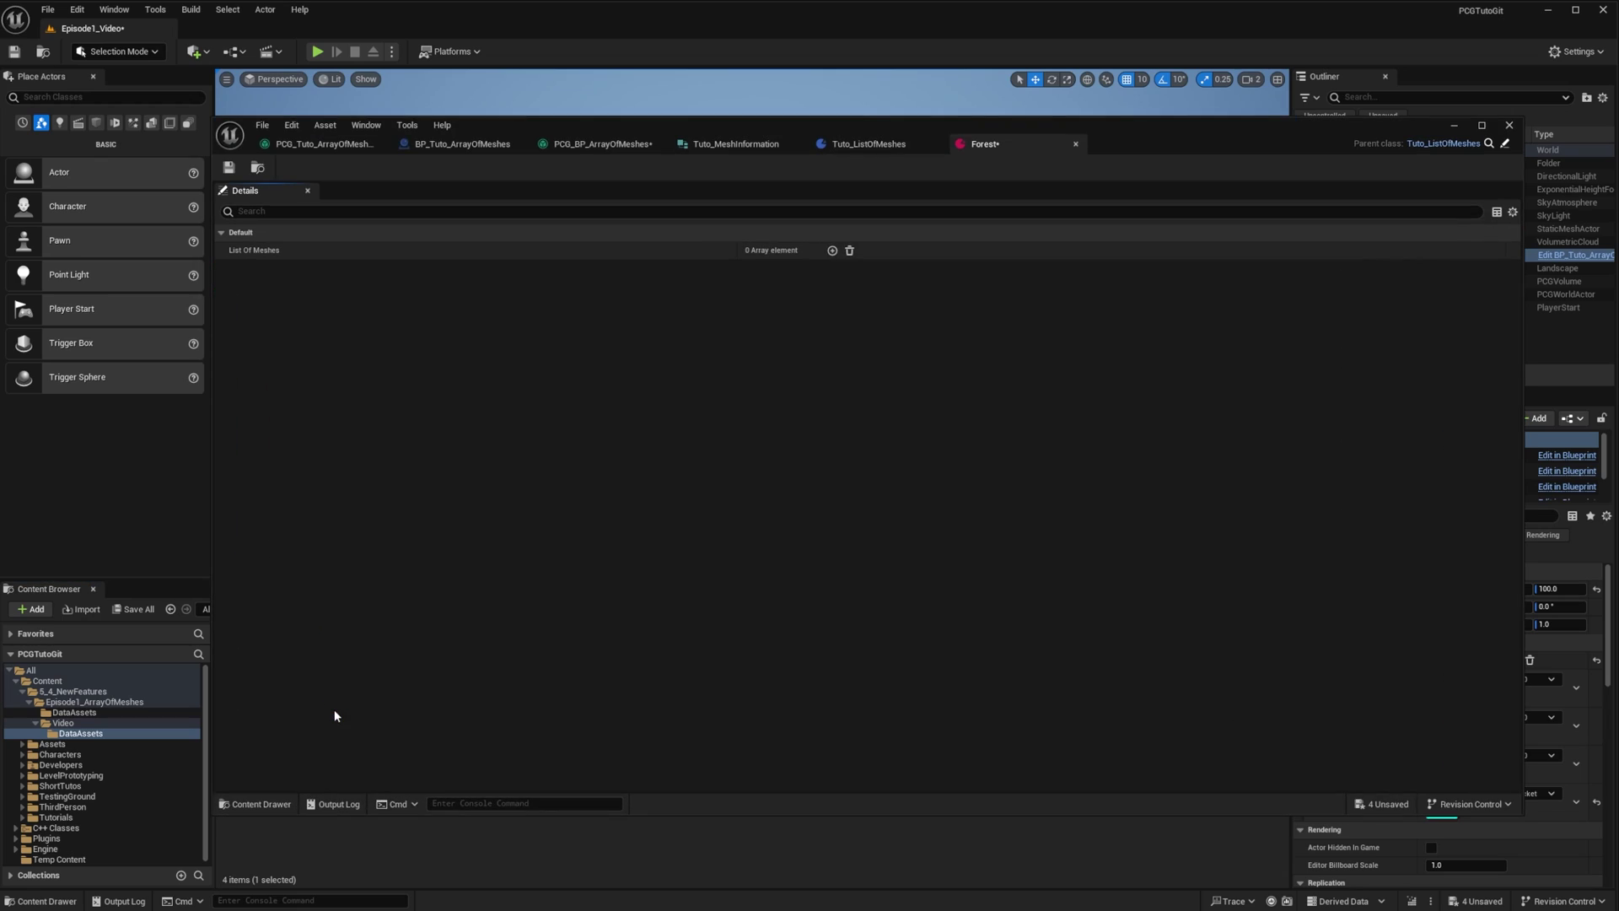
click(832, 250)
click(832, 251)
click(832, 251)
click(233, 306)
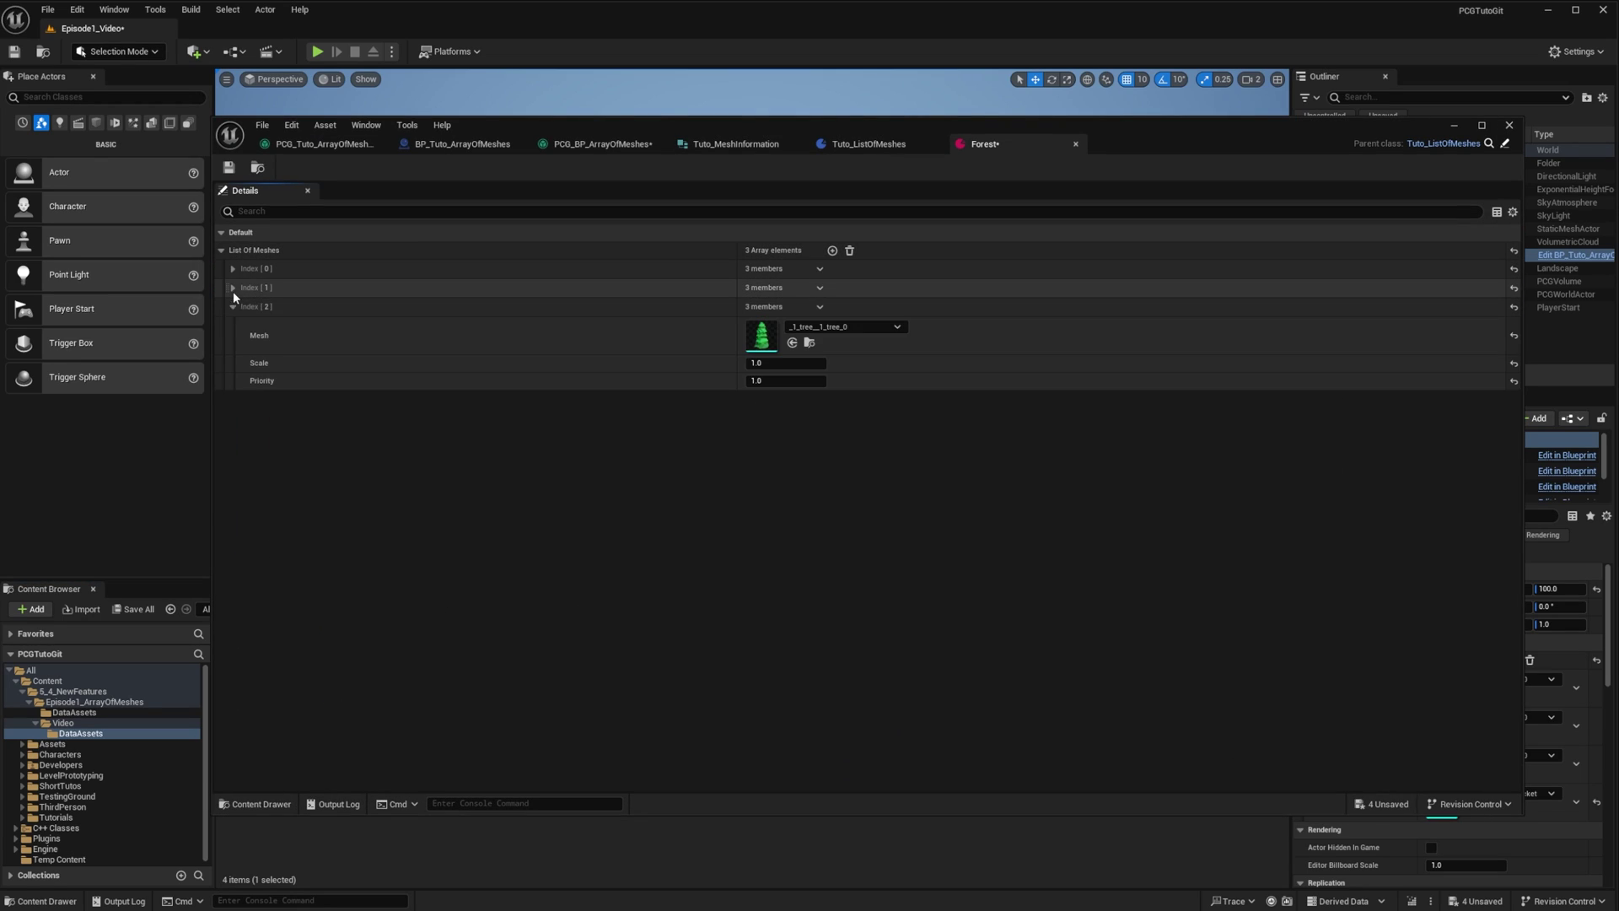
click(233, 287)
click(233, 268)
- Set the mesh of Forest's Index 1 to _2_tree__2_tree_0 and of Index 2 to _3_tree__3_tree_0
click(843, 381)
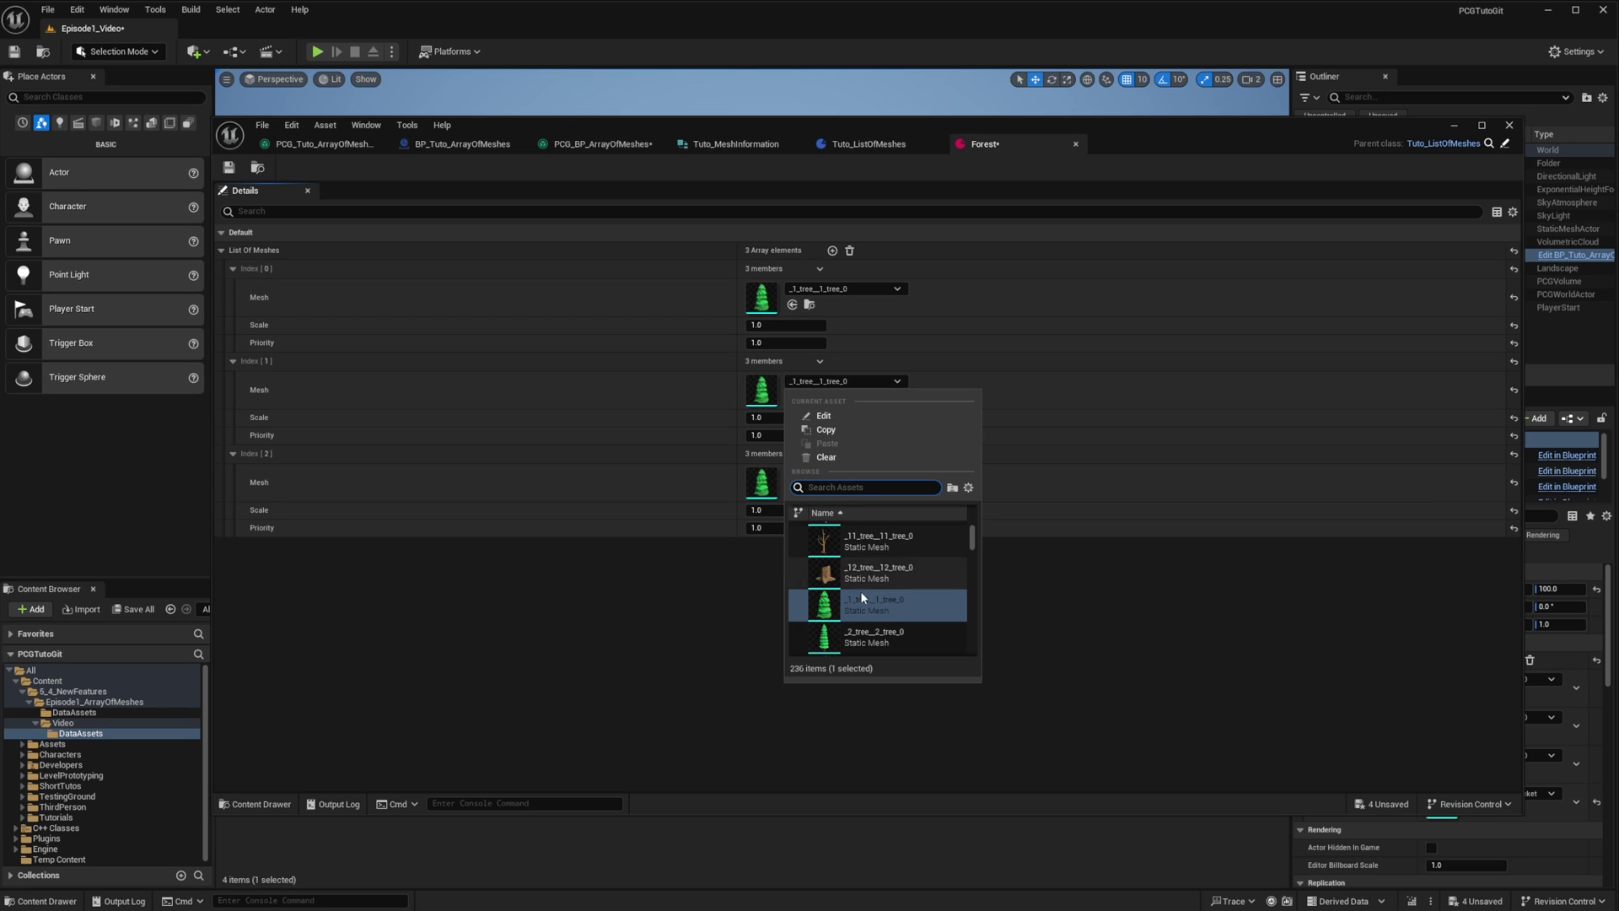
click(875, 637)
click(843, 474)
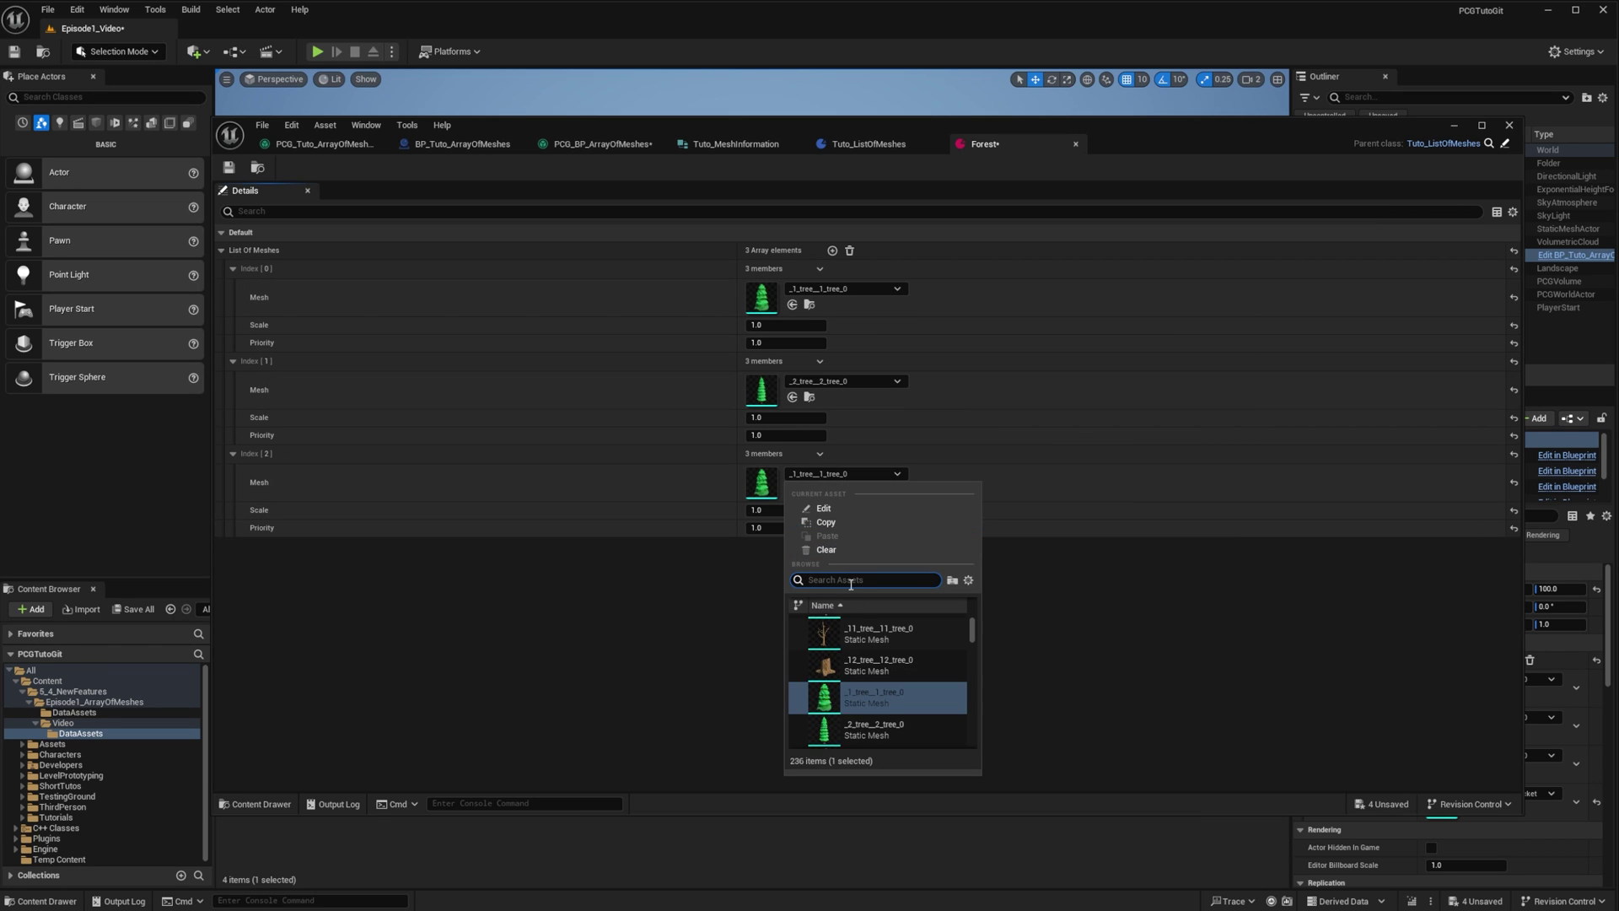
scroll(879, 708, down, 1)
click(879, 705)
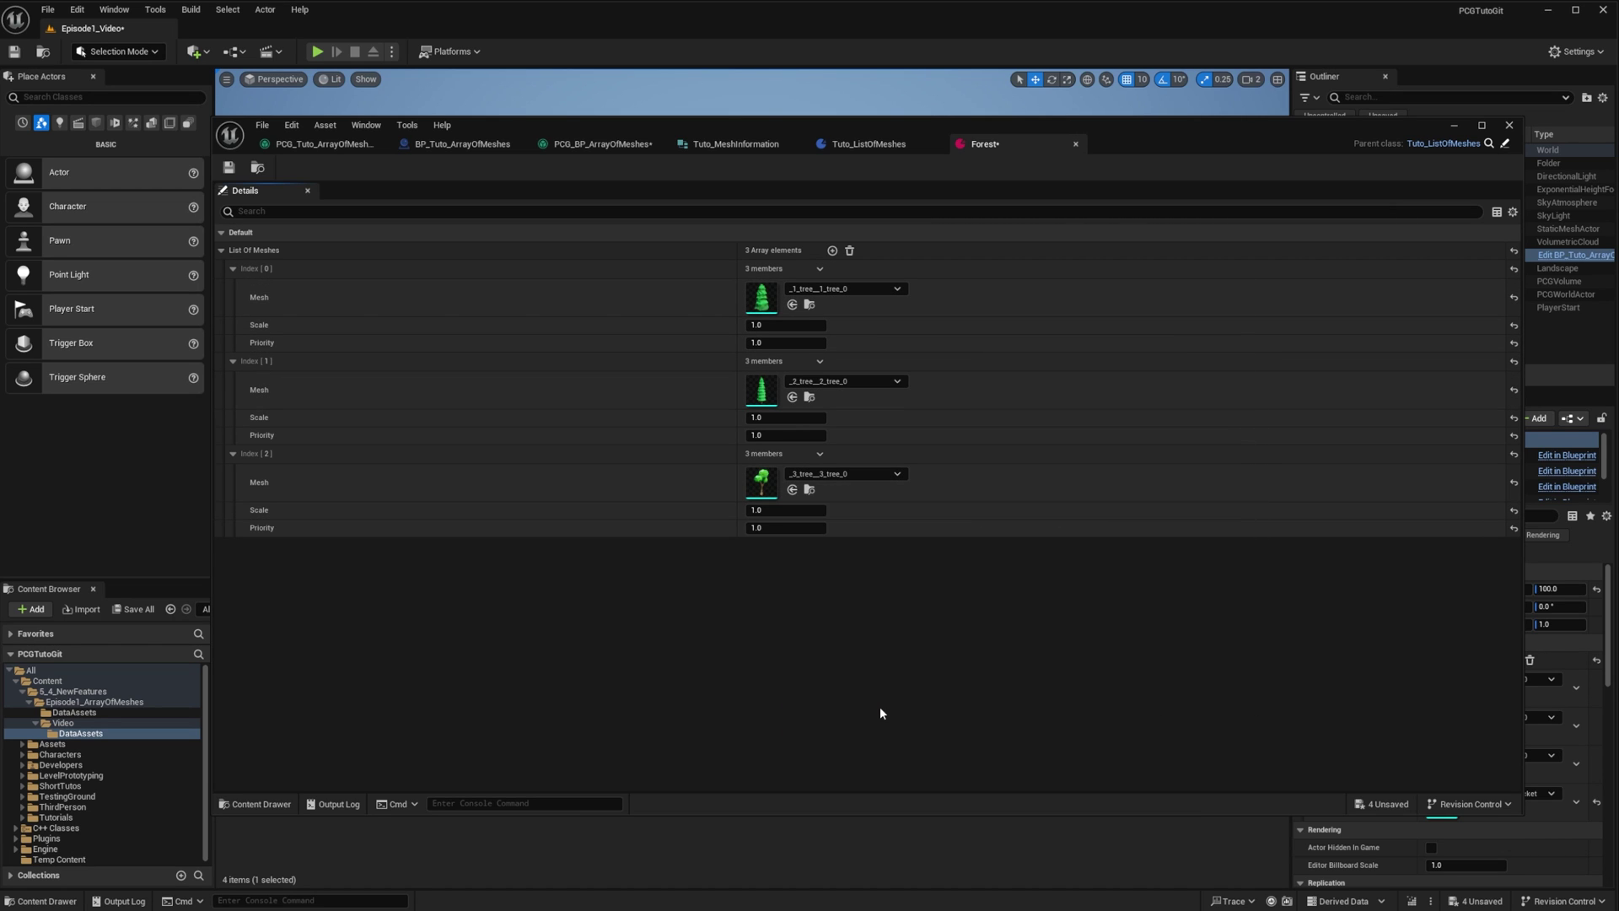
- Set the scales of Forest's three entries to 2.0, 1.5 and 1.3 in order, and save the asset
click(775, 325)
text(2)
key(Return)
click(802, 412)
text(1)
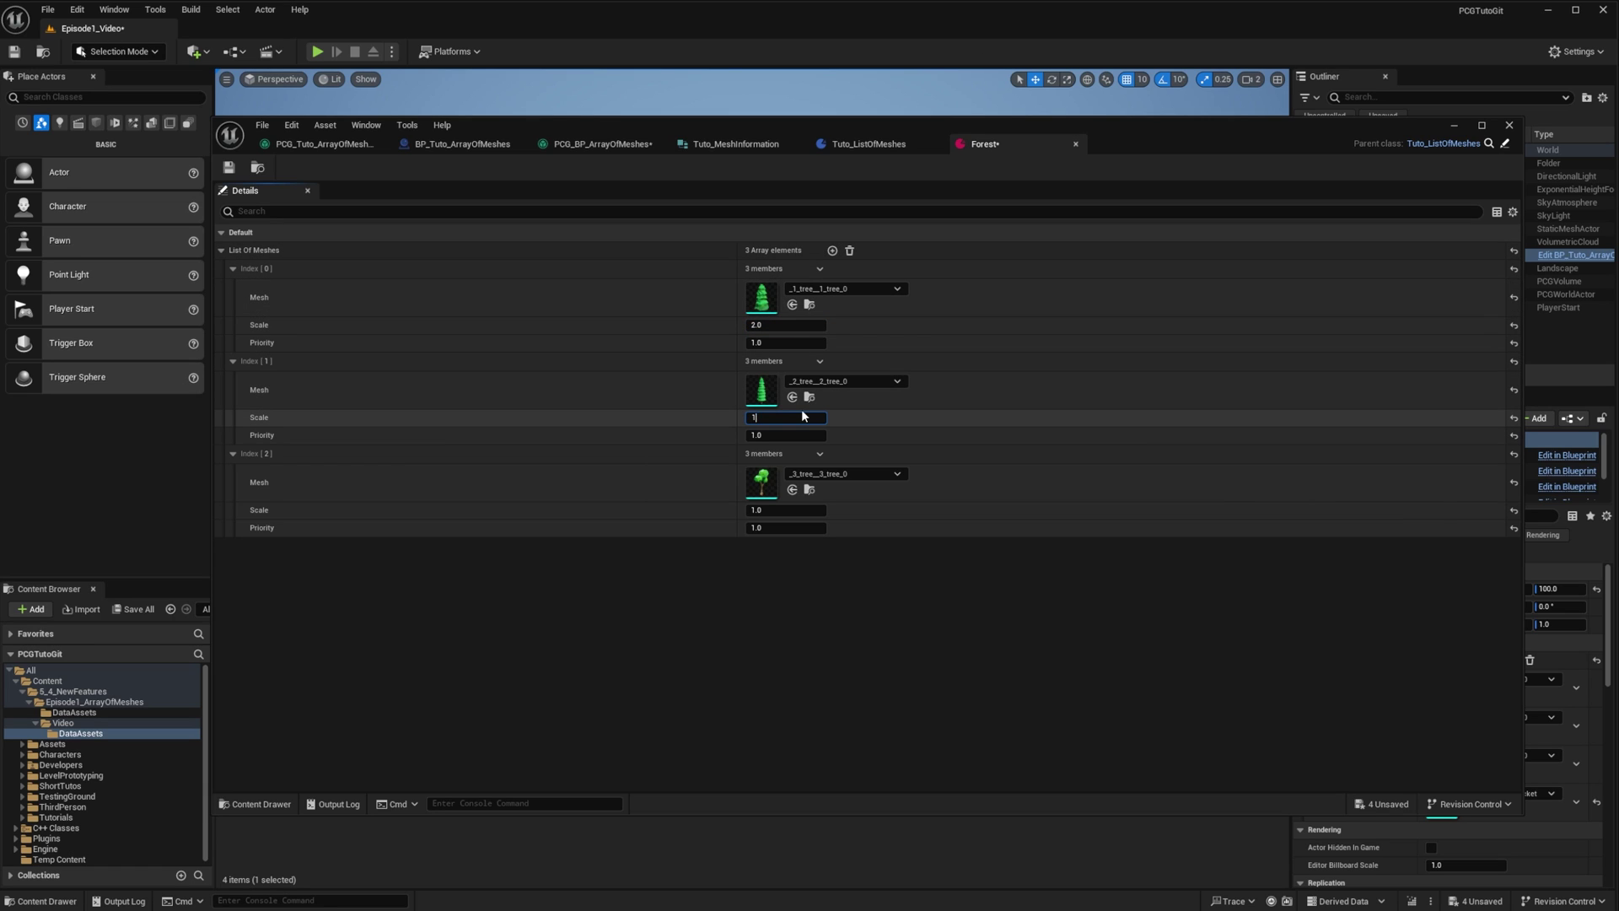
text(.5)
click(784, 510)
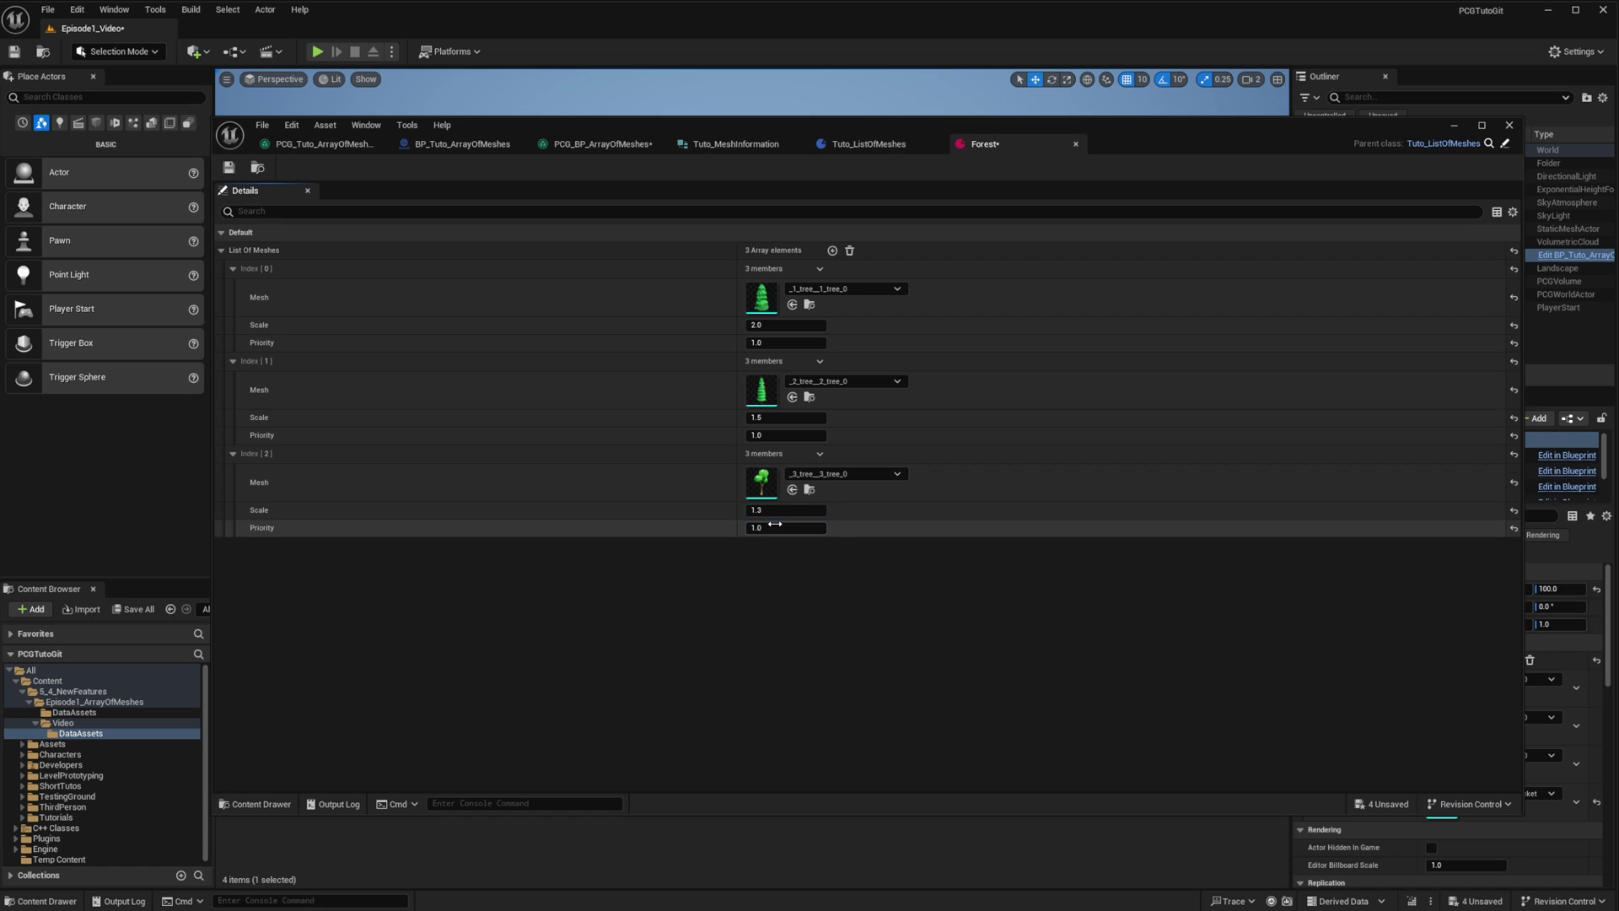
key(Tab)
text(5)
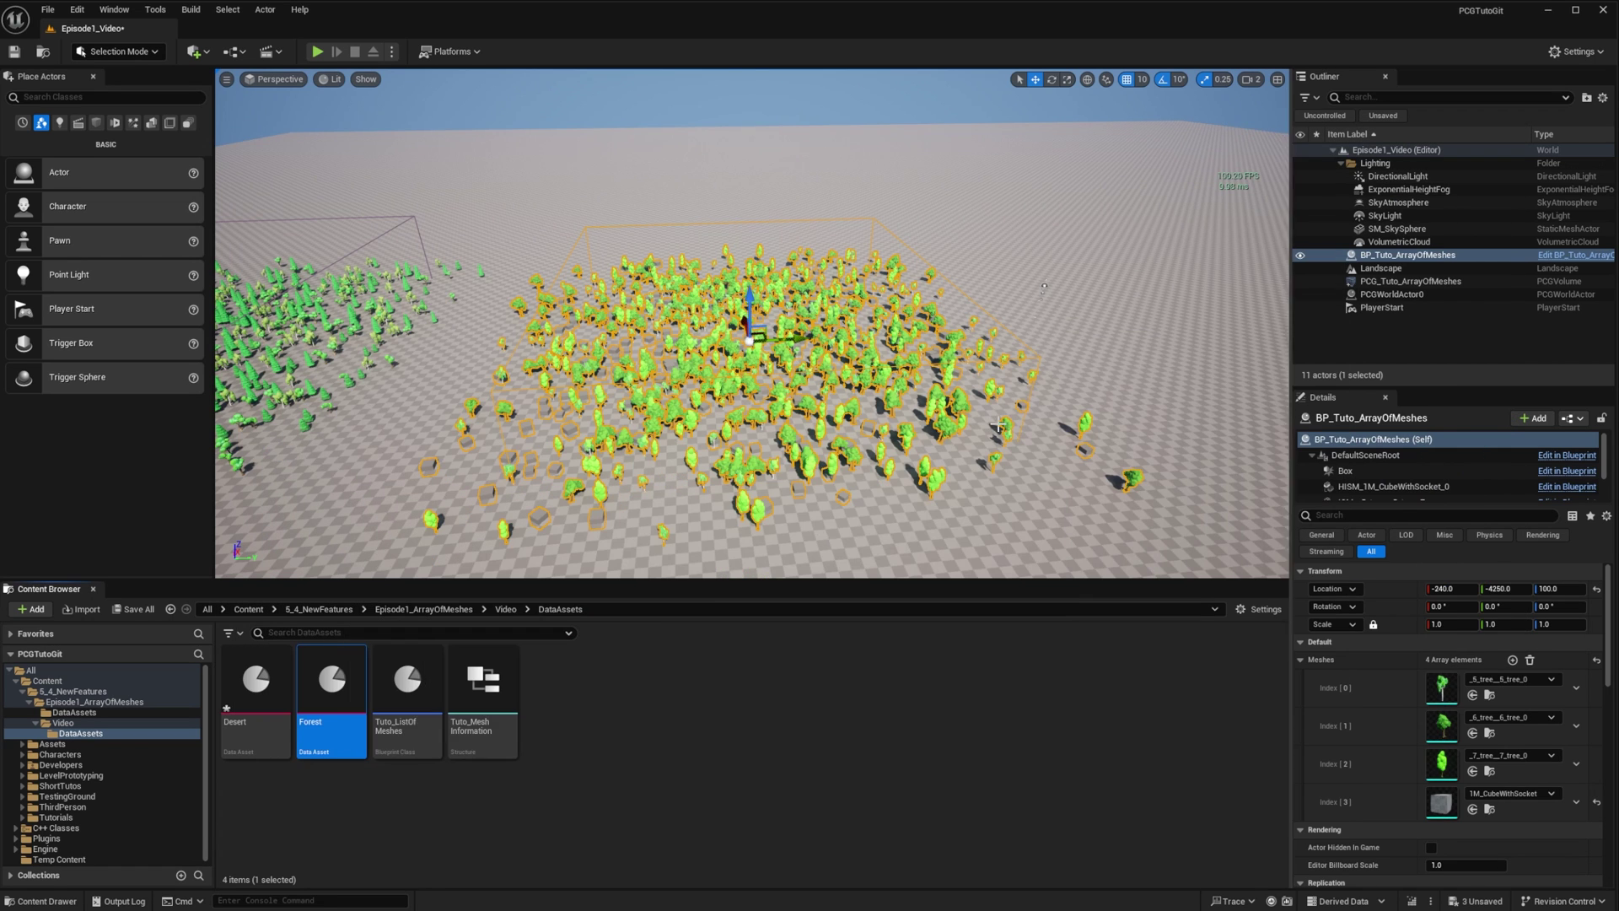
- Open the Desert data asset, add three elements to List Of Meshes and expand them
double_click(266, 701)
click(832, 251)
click(832, 251)
click(833, 250)
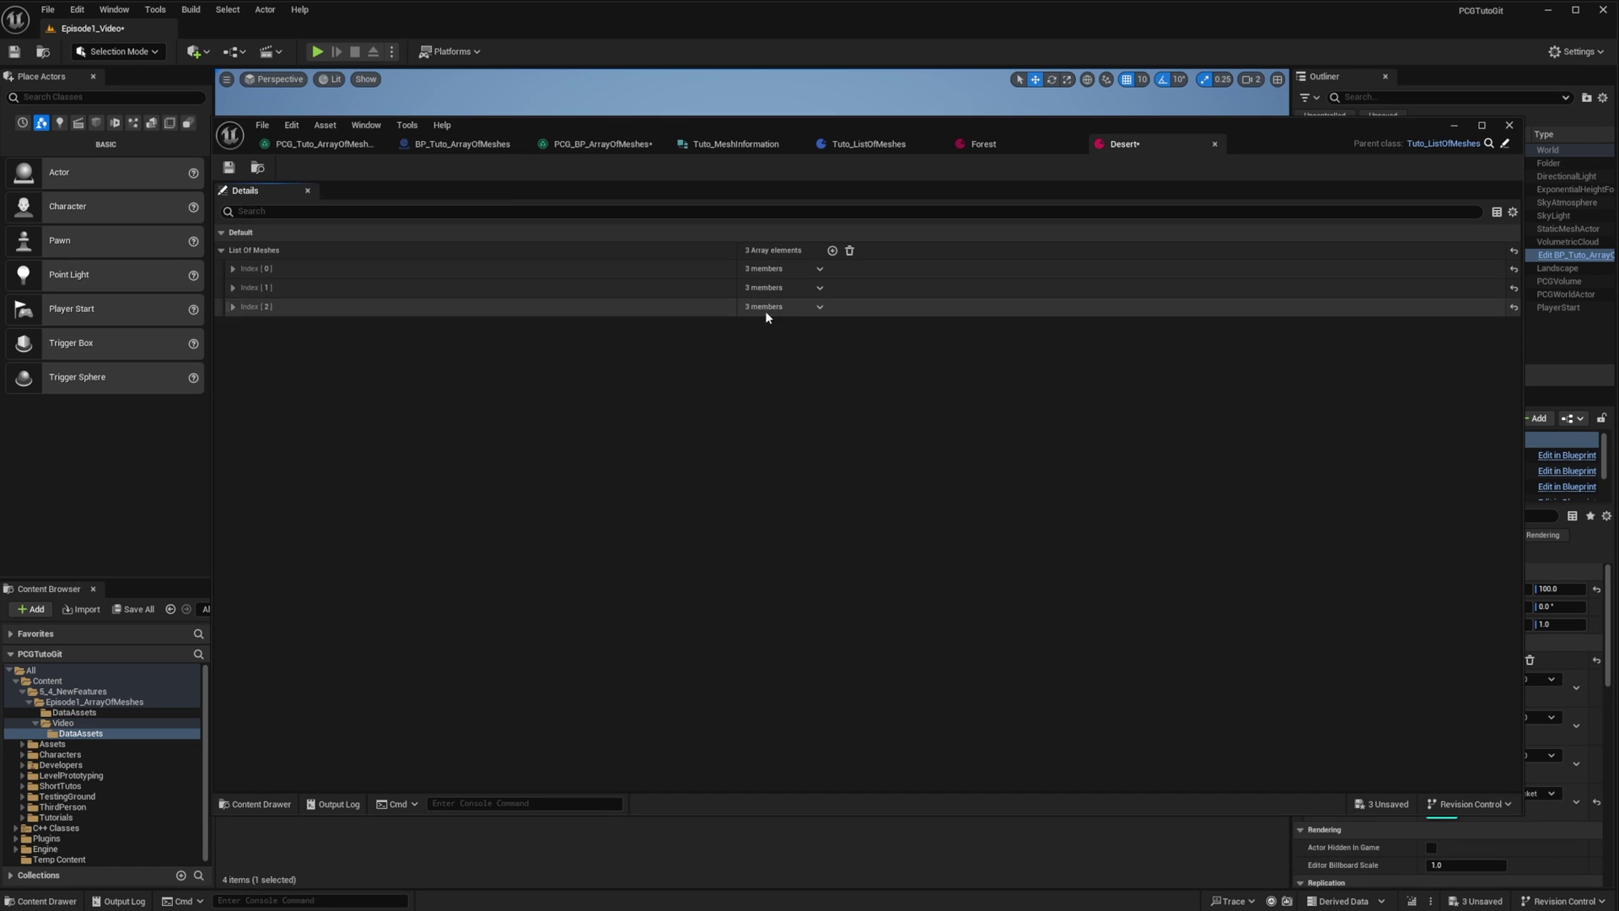
click(232, 268)
click(232, 379)
click(233, 361)
- Set the mesh of Desert's Index 0 to Cactus-O_001_Base_0
click(875, 289)
text(Cac)
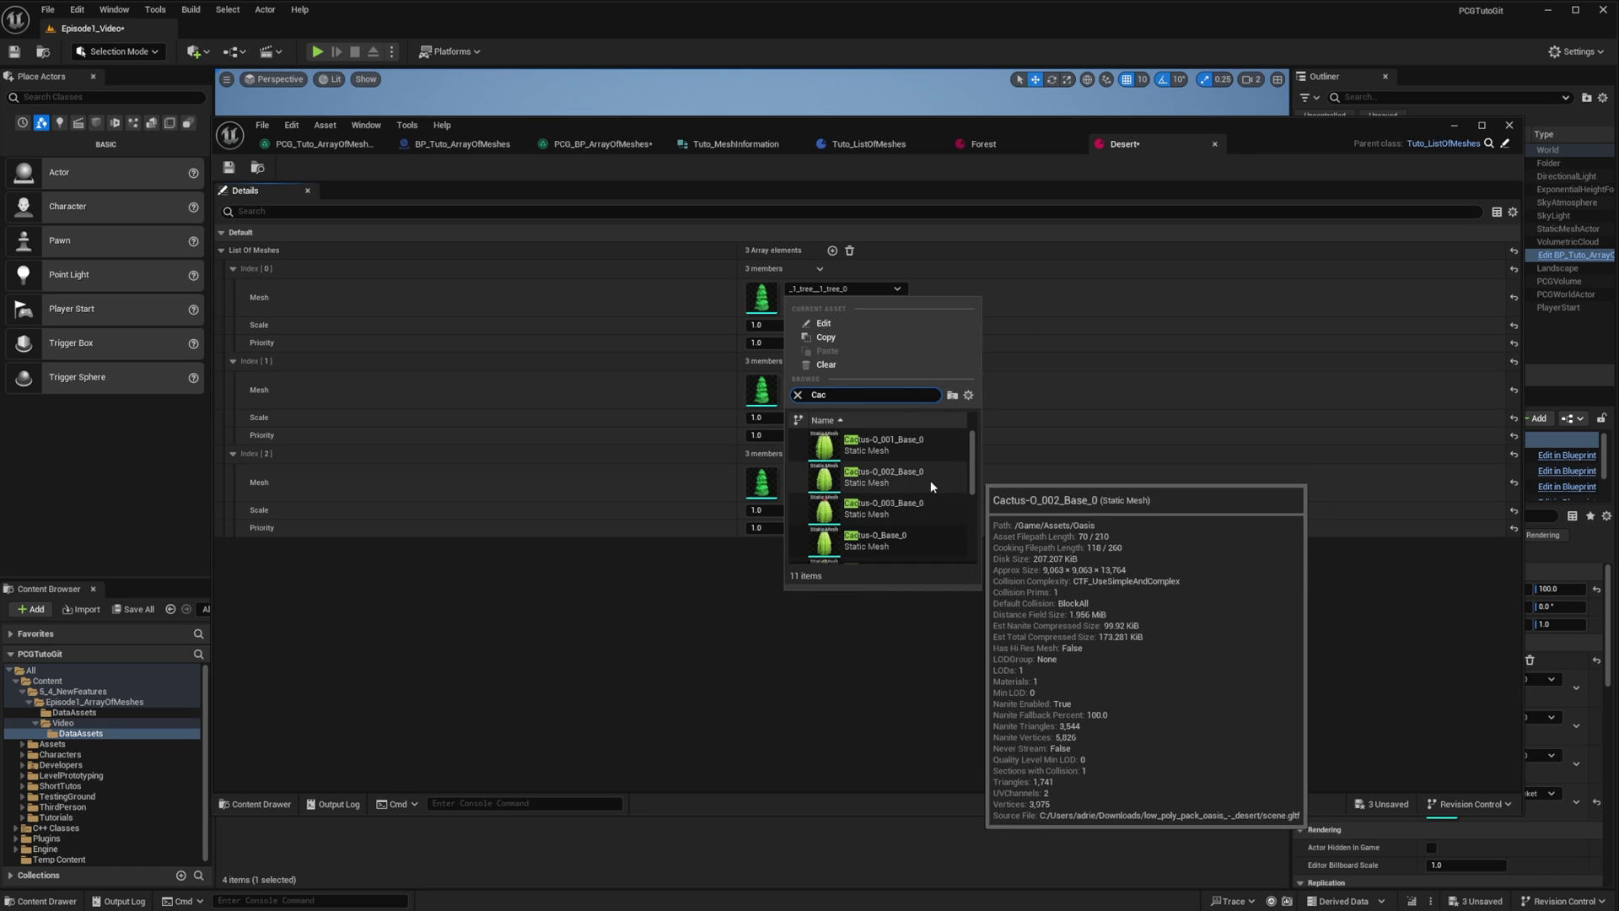
click(897, 444)
- Set the mesh of Desert's Index 1 to Cactus_003_Base_0 and of Index 2 to Cactus_Base_0
click(846, 381)
text(cat)
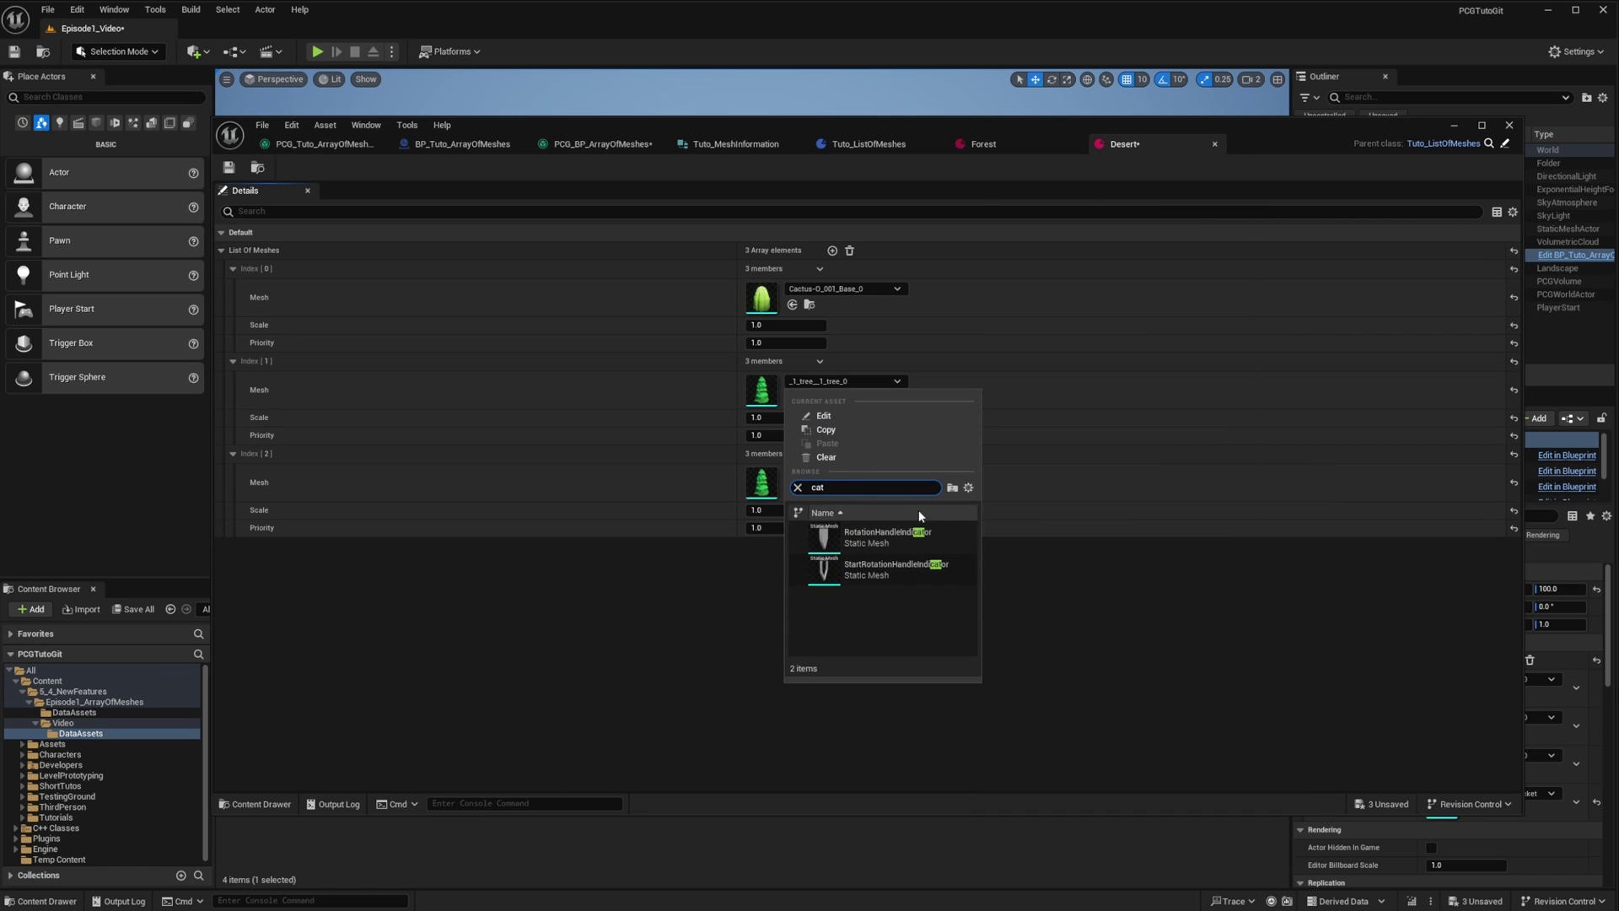
key(BackSpace)
key(BackSpace)
key(BackSpace)
scroll(916, 588, down, 3)
click(906, 588)
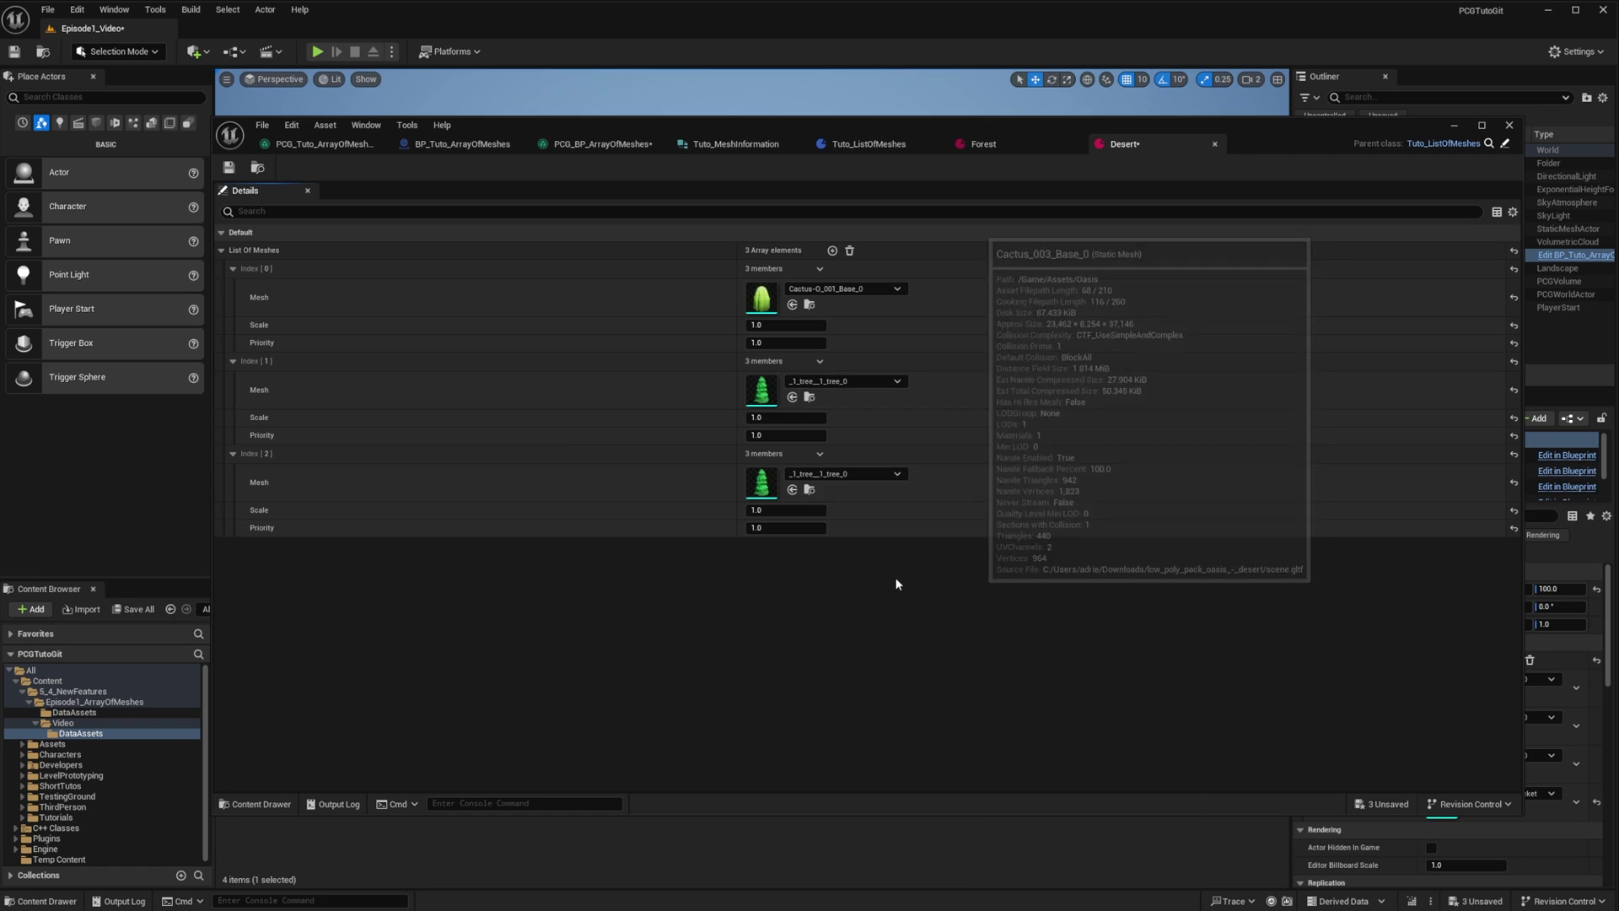
click(846, 474)
scroll(877, 702, down, 2)
click(881, 681)
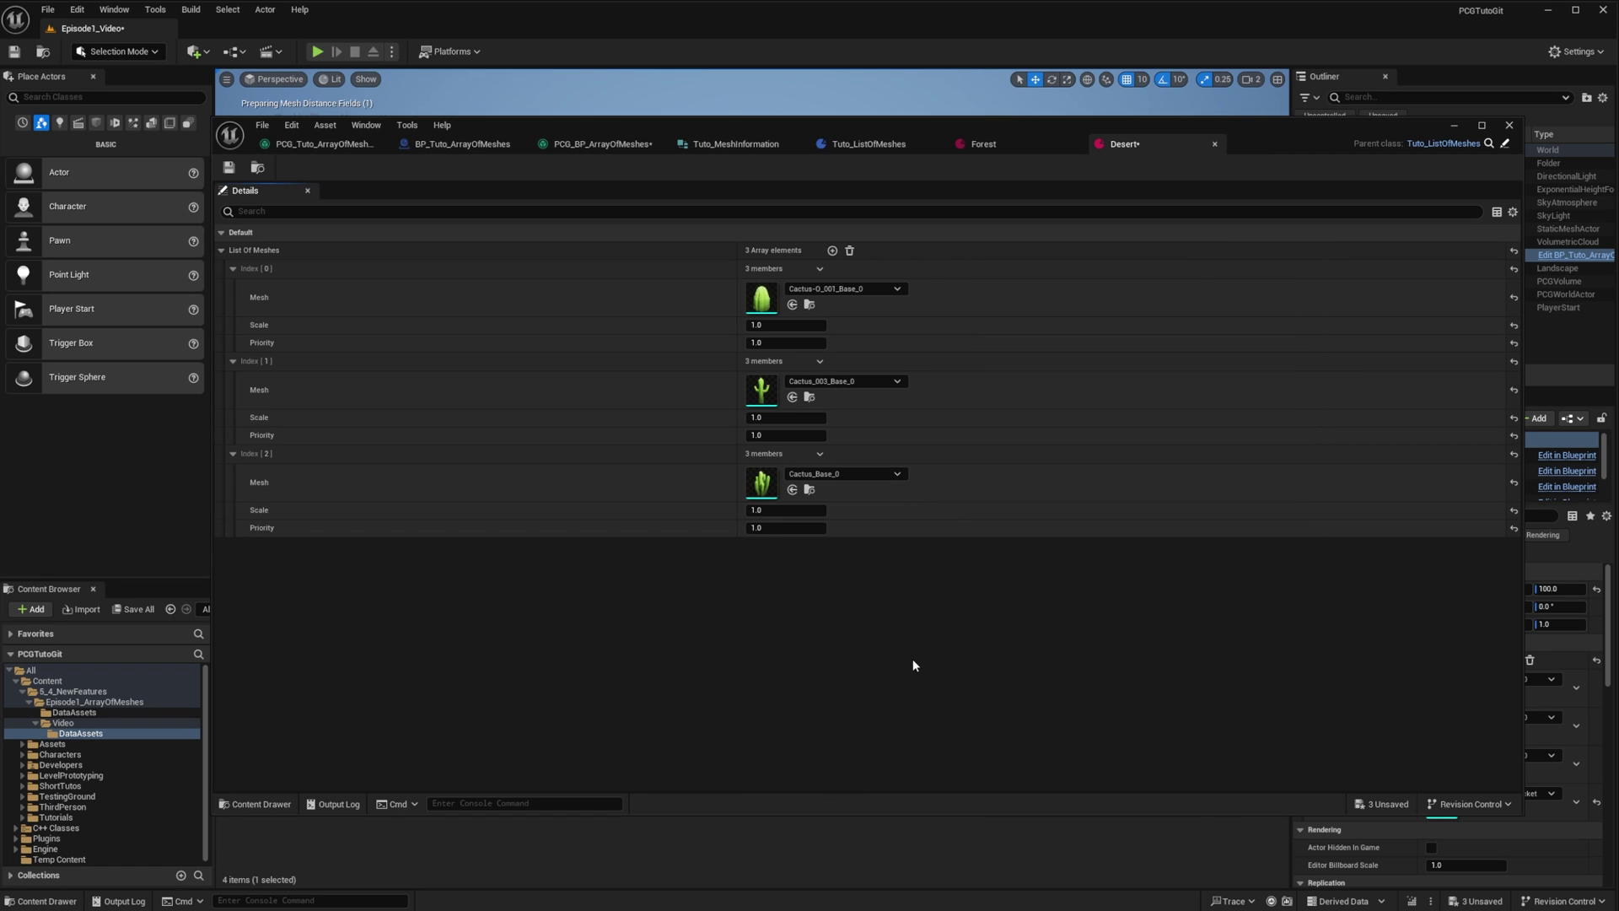
- Set the scale of all three Desert entries to 0.03
click(799, 324)
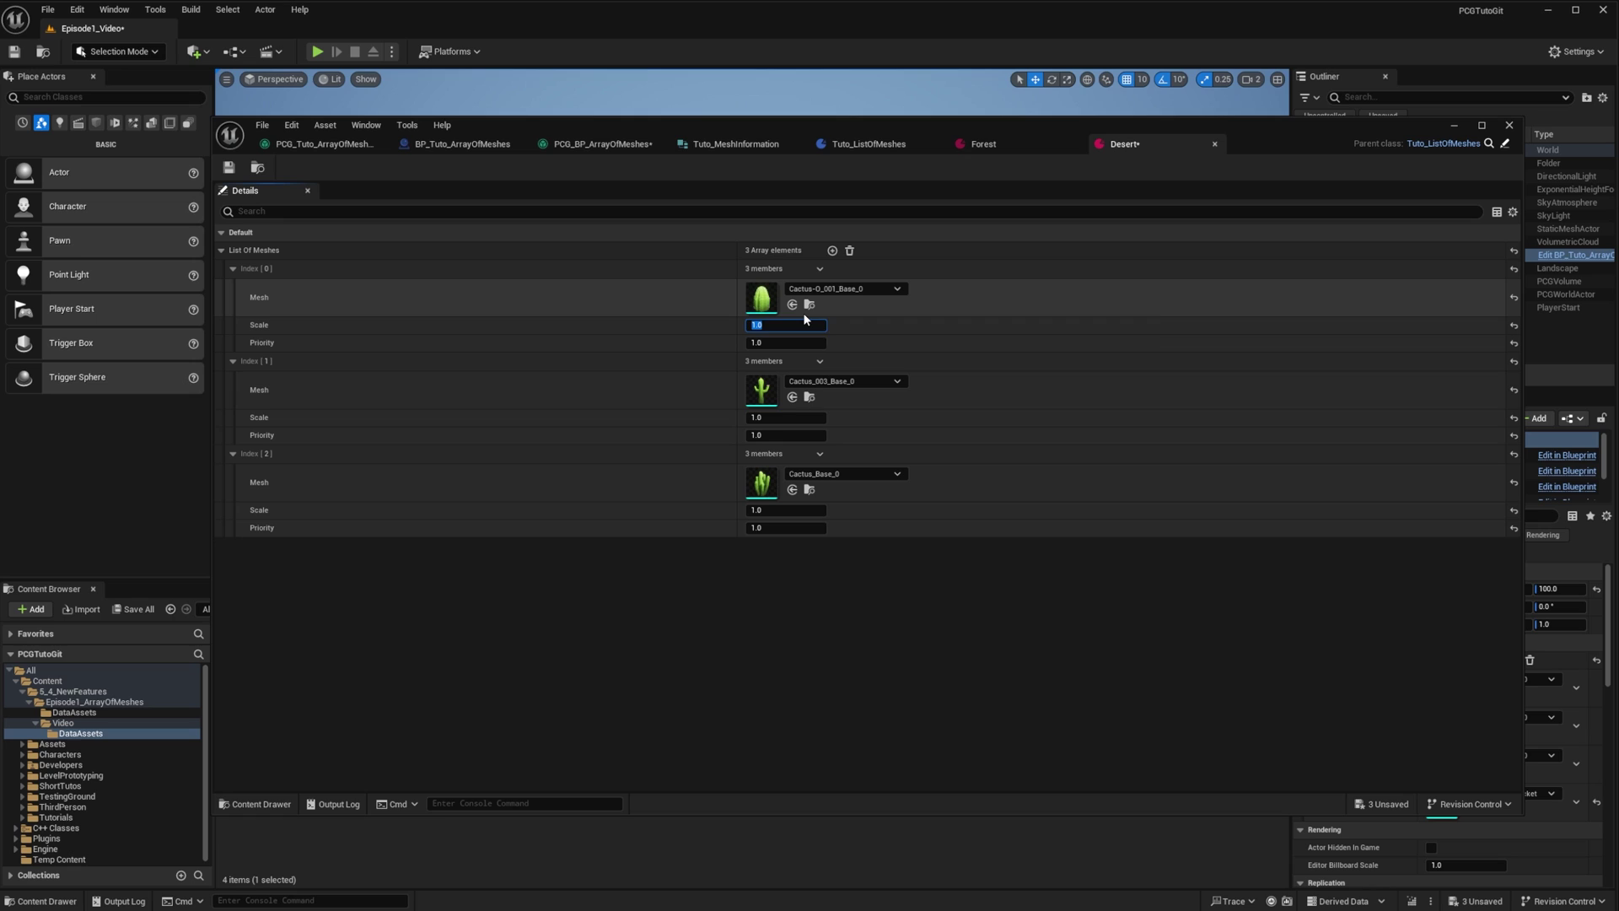
text(0.03)
key(Return)
key(ctrl+c)
click(780, 419)
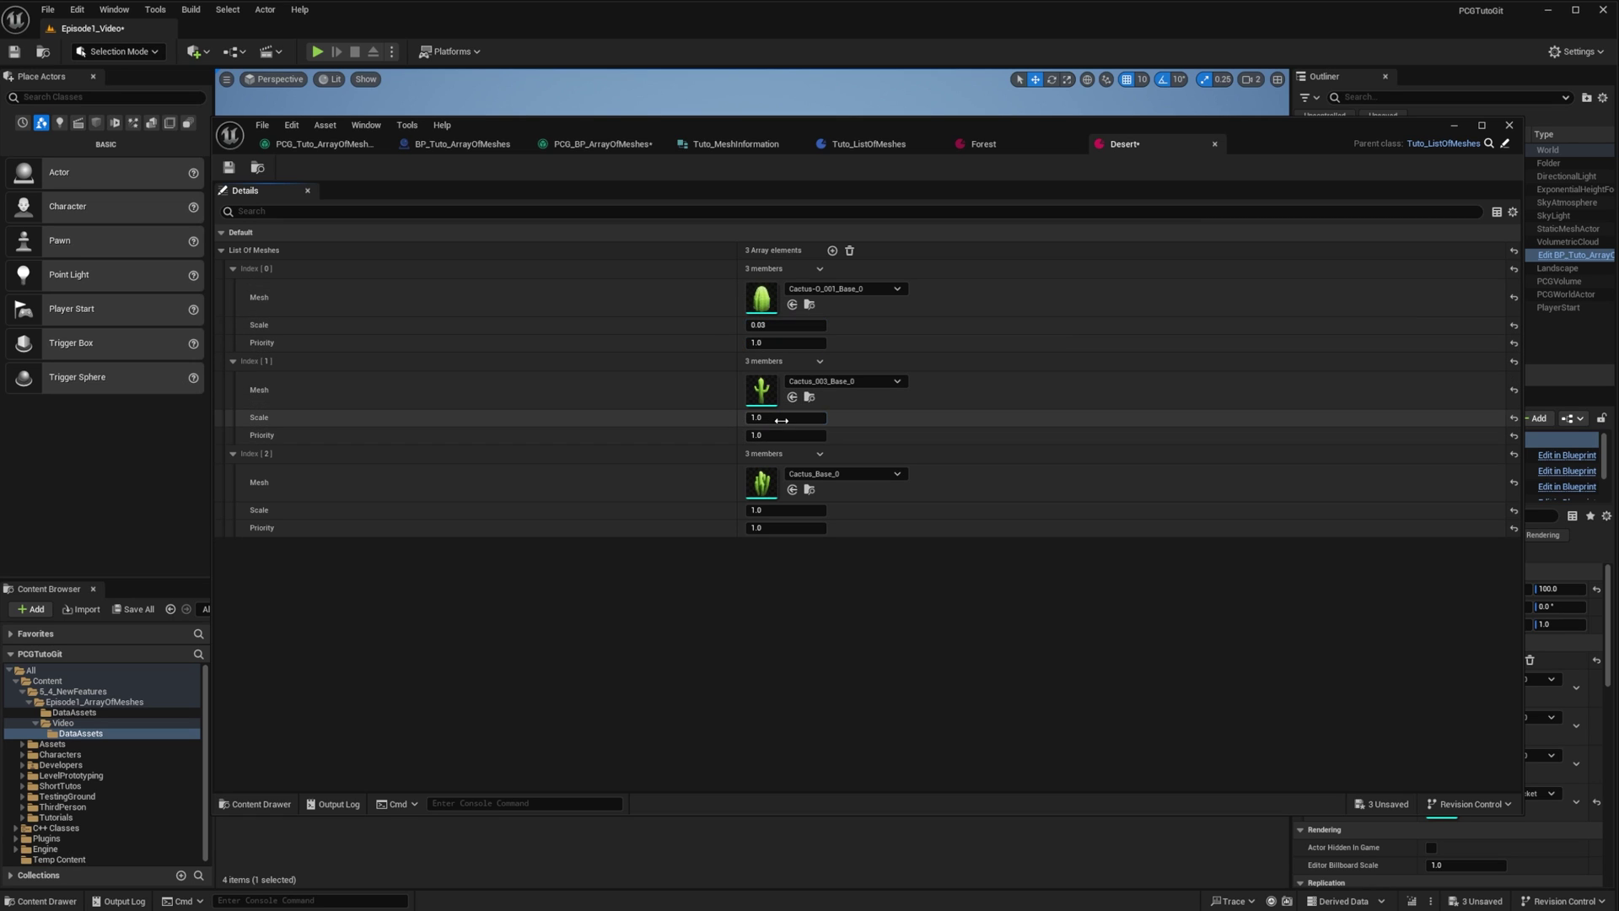
key(ctrl+v)
click(769, 510)
key(ctrl+v)
click(785, 567)
- Set the priority of Desert's Index 2 to 5.0 and save the asset
click(760, 527)
text(5)
key(Return)
click(229, 168)
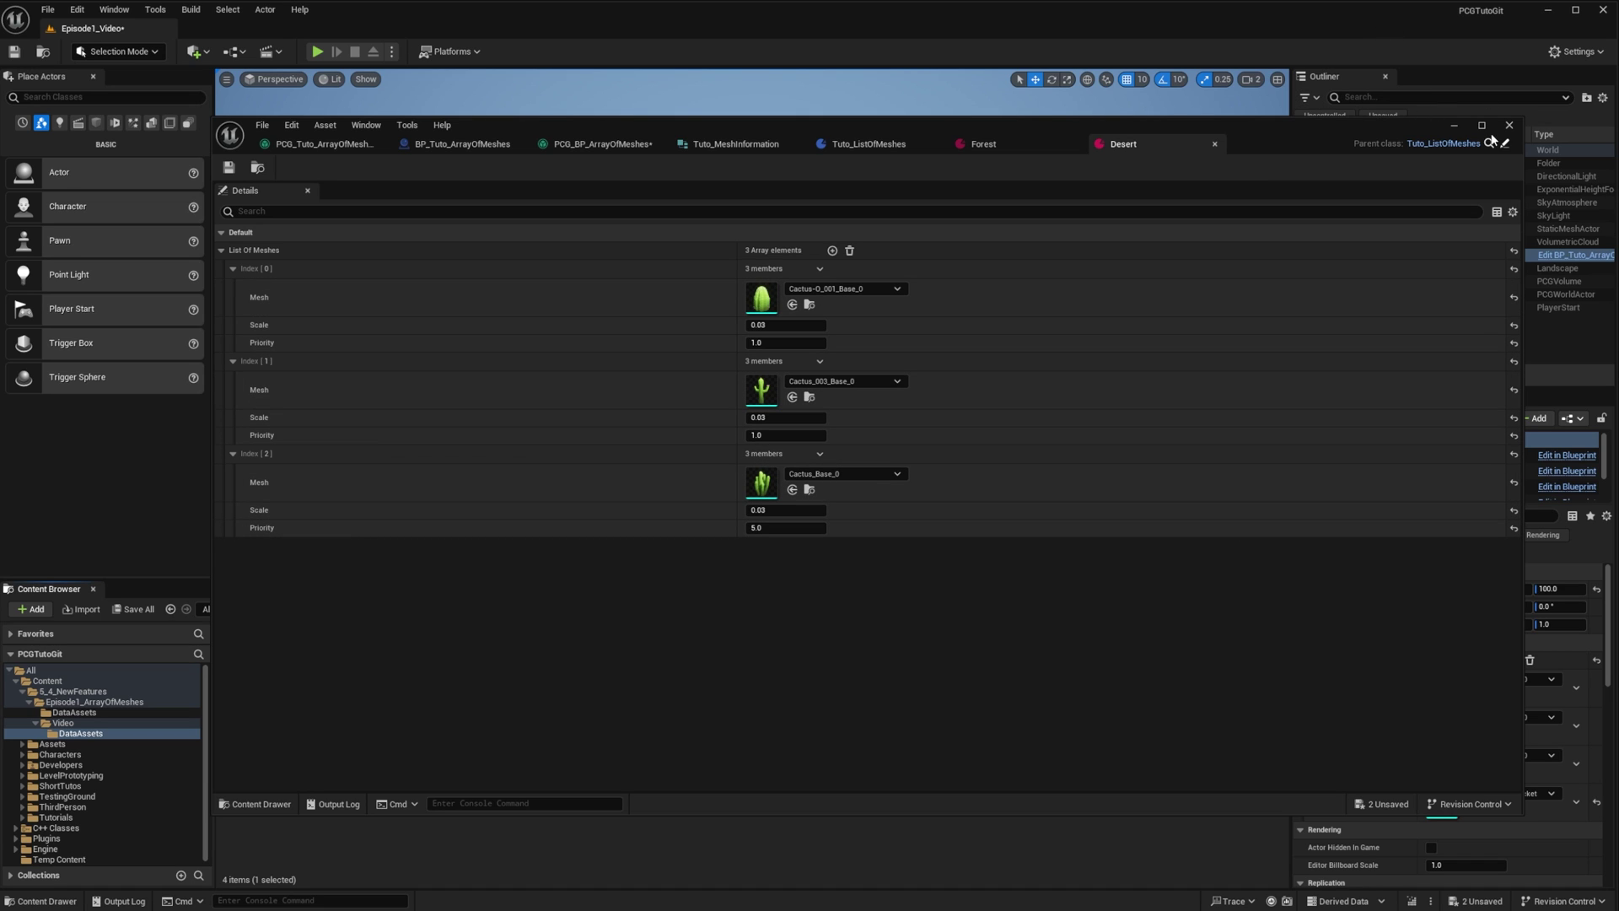
- Create a PCG graph named PCG_DataAsset in the DataAssets folder
click(997, 149)
click(1454, 125)
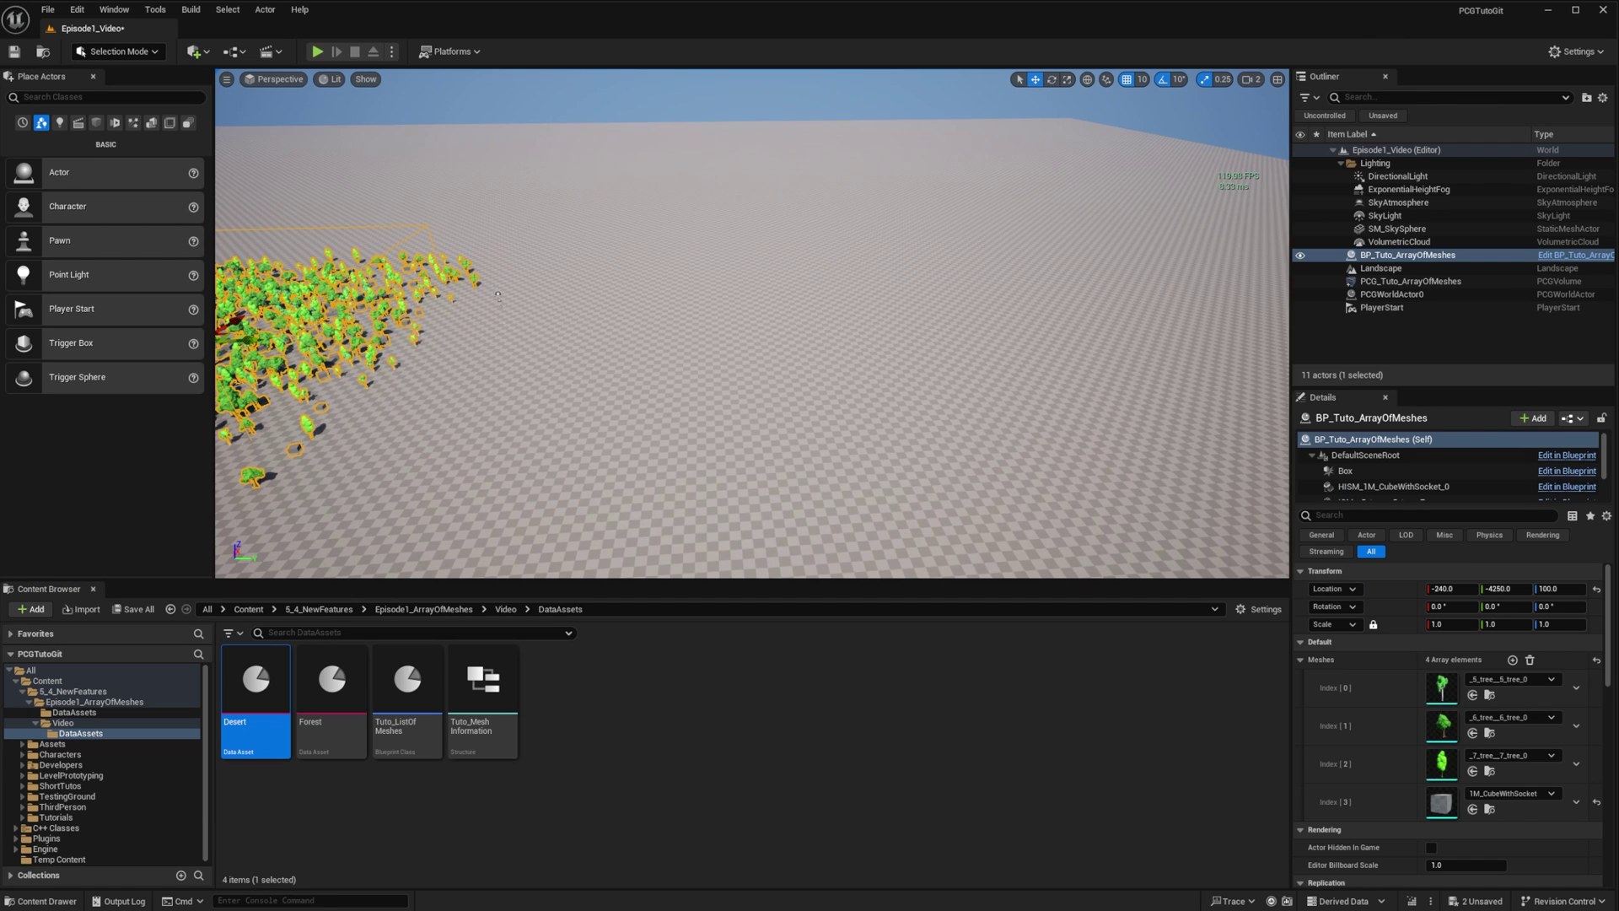
right_click(661, 712)
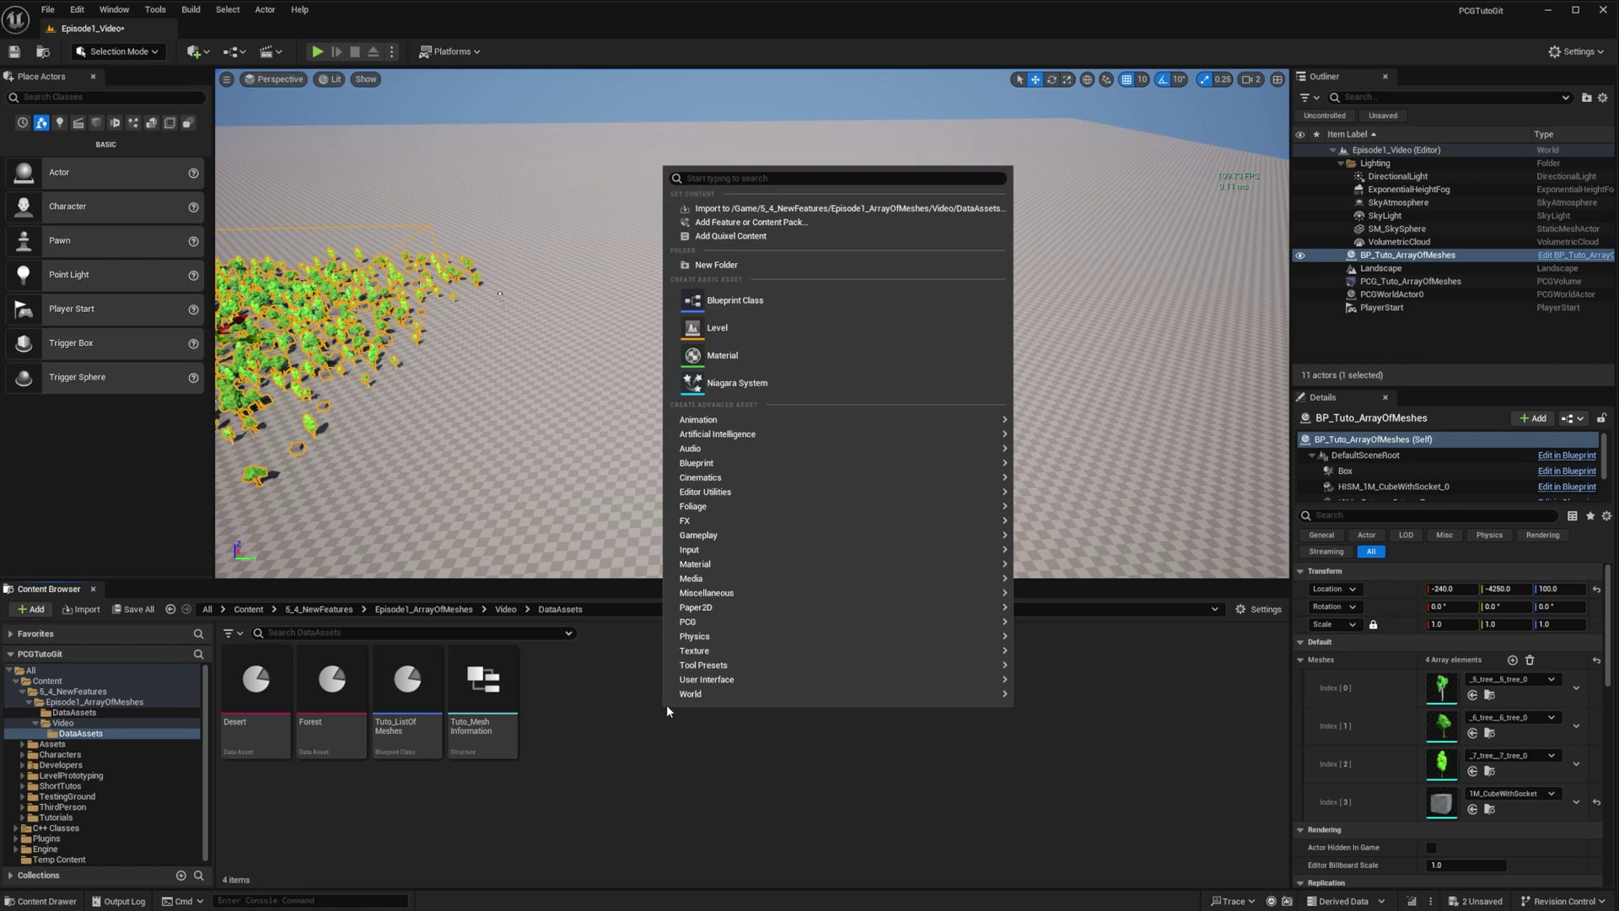
mouse_move(844, 628)
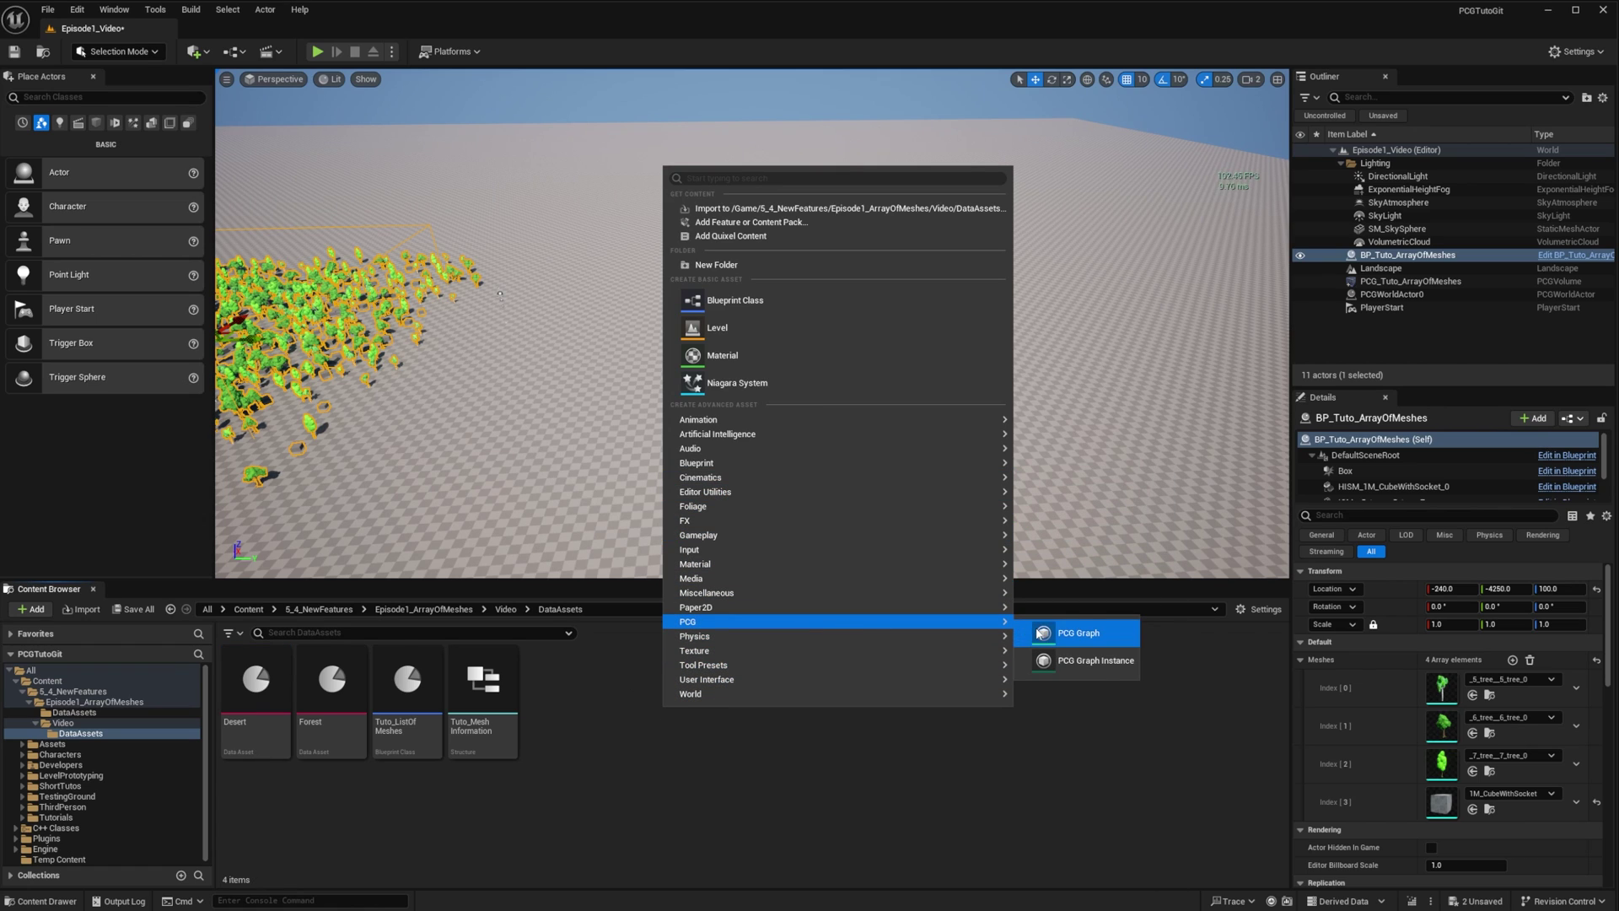
click(1064, 634)
text(PCG_DataAsset)
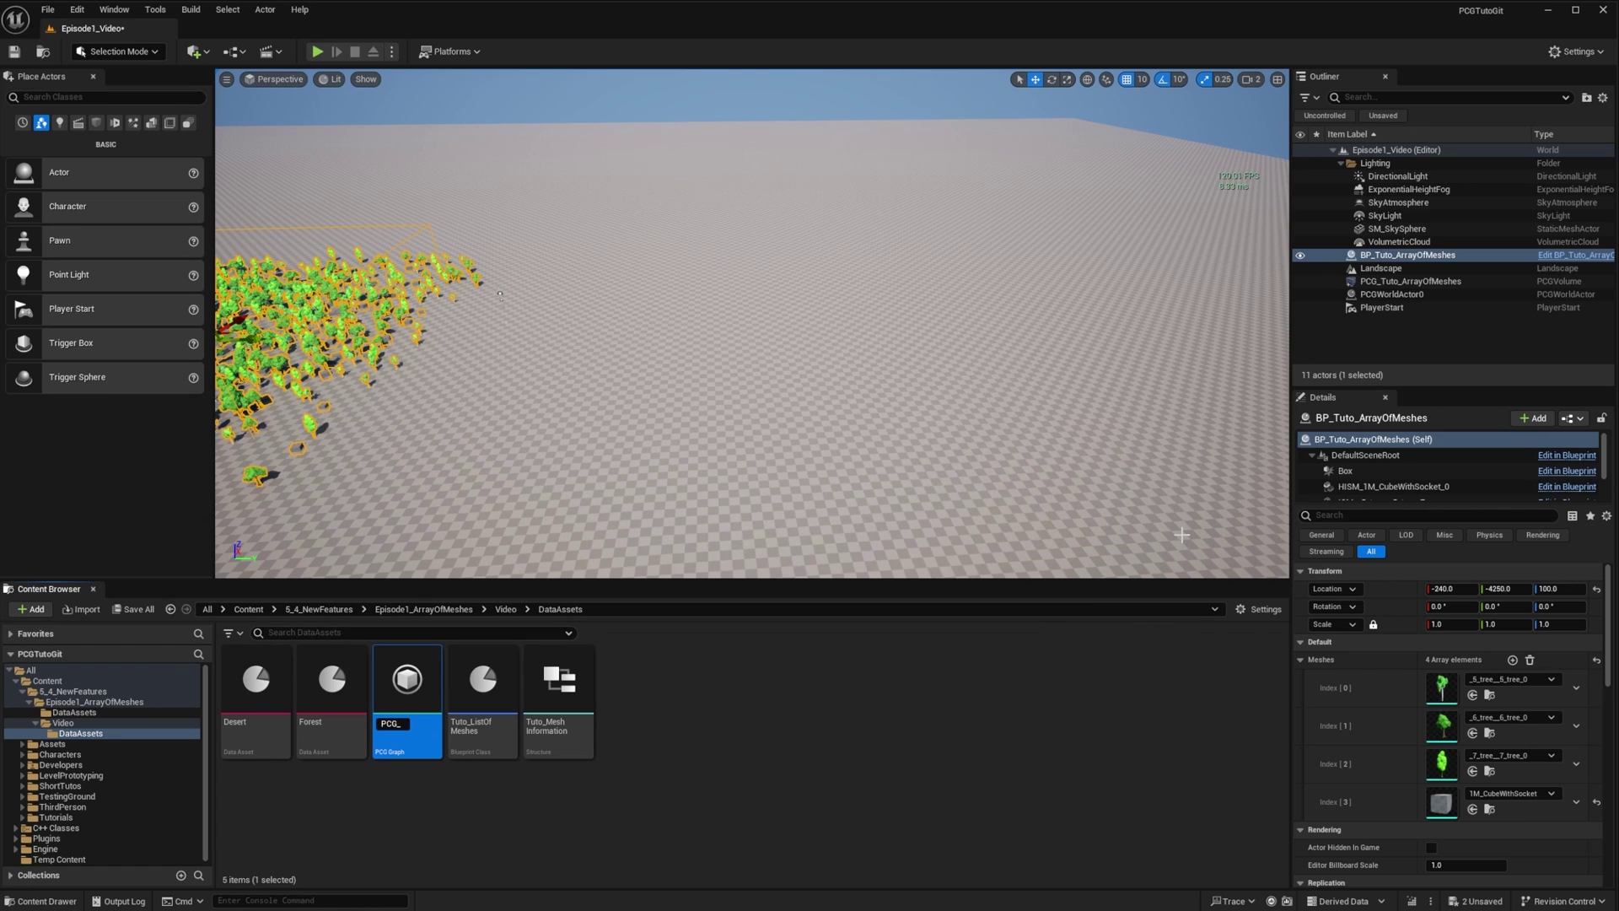
key(Return)
- Place PCG_DataAsset in the level and open the graph for editing
drag(408, 692, 922, 336)
double_click(407, 683)
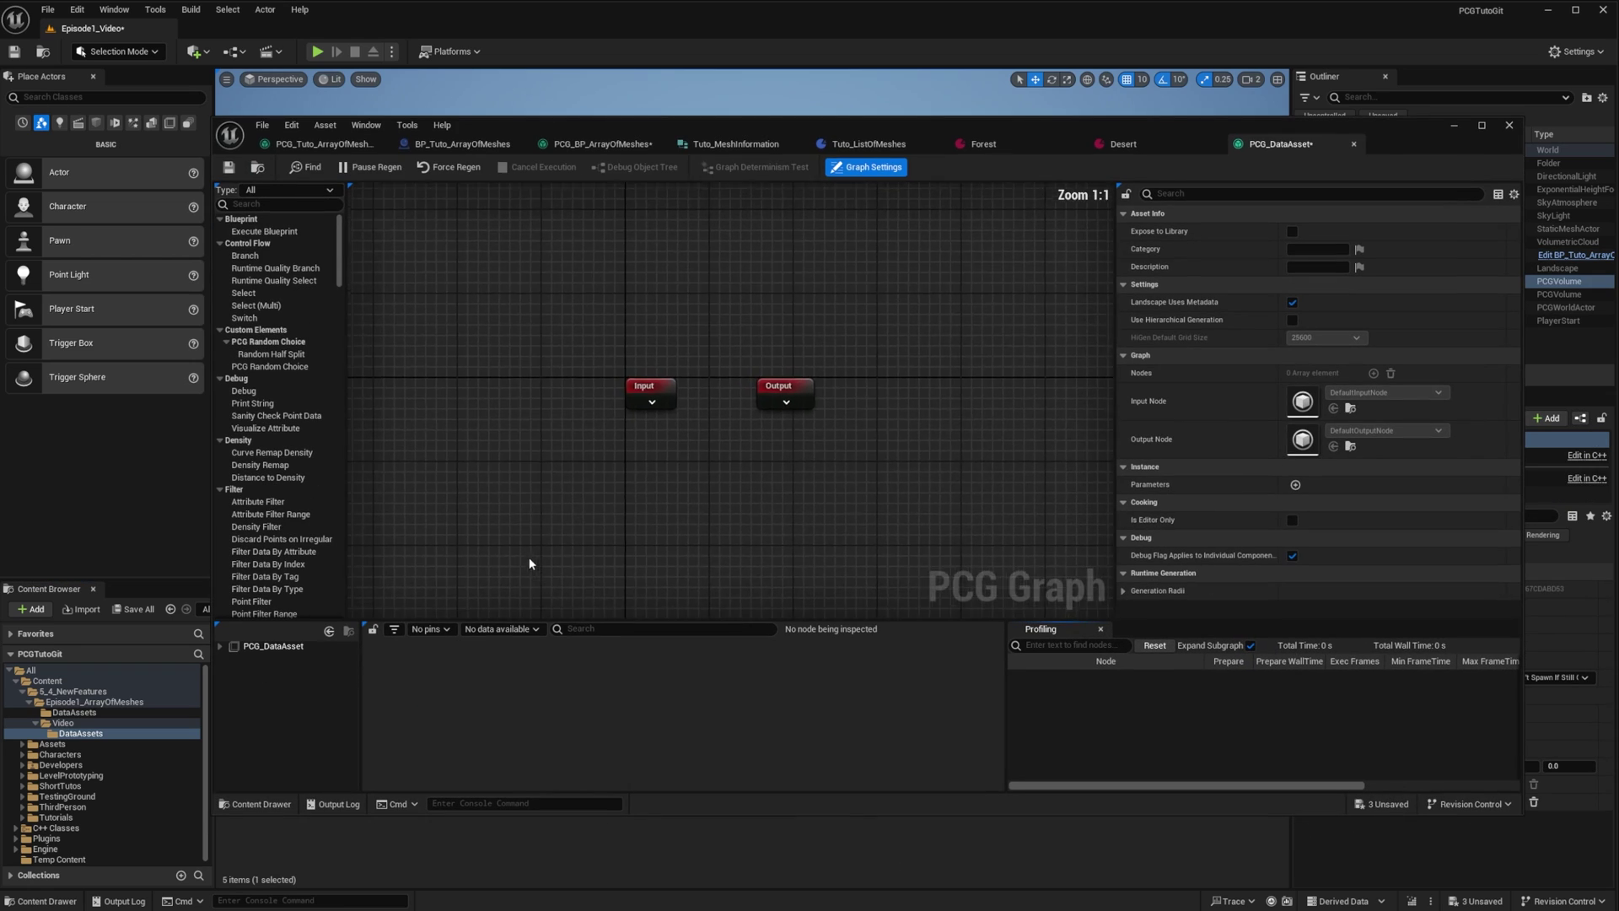
- Copy the node chain from Get Landscape Data to Static Mesh Spawner, without Get Actor Property, from PCG_BP_ArrayOfMeshes into PCG_DataAsset
click(593, 145)
scroll(615, 474, down, 2)
scroll(615, 411, up, 1)
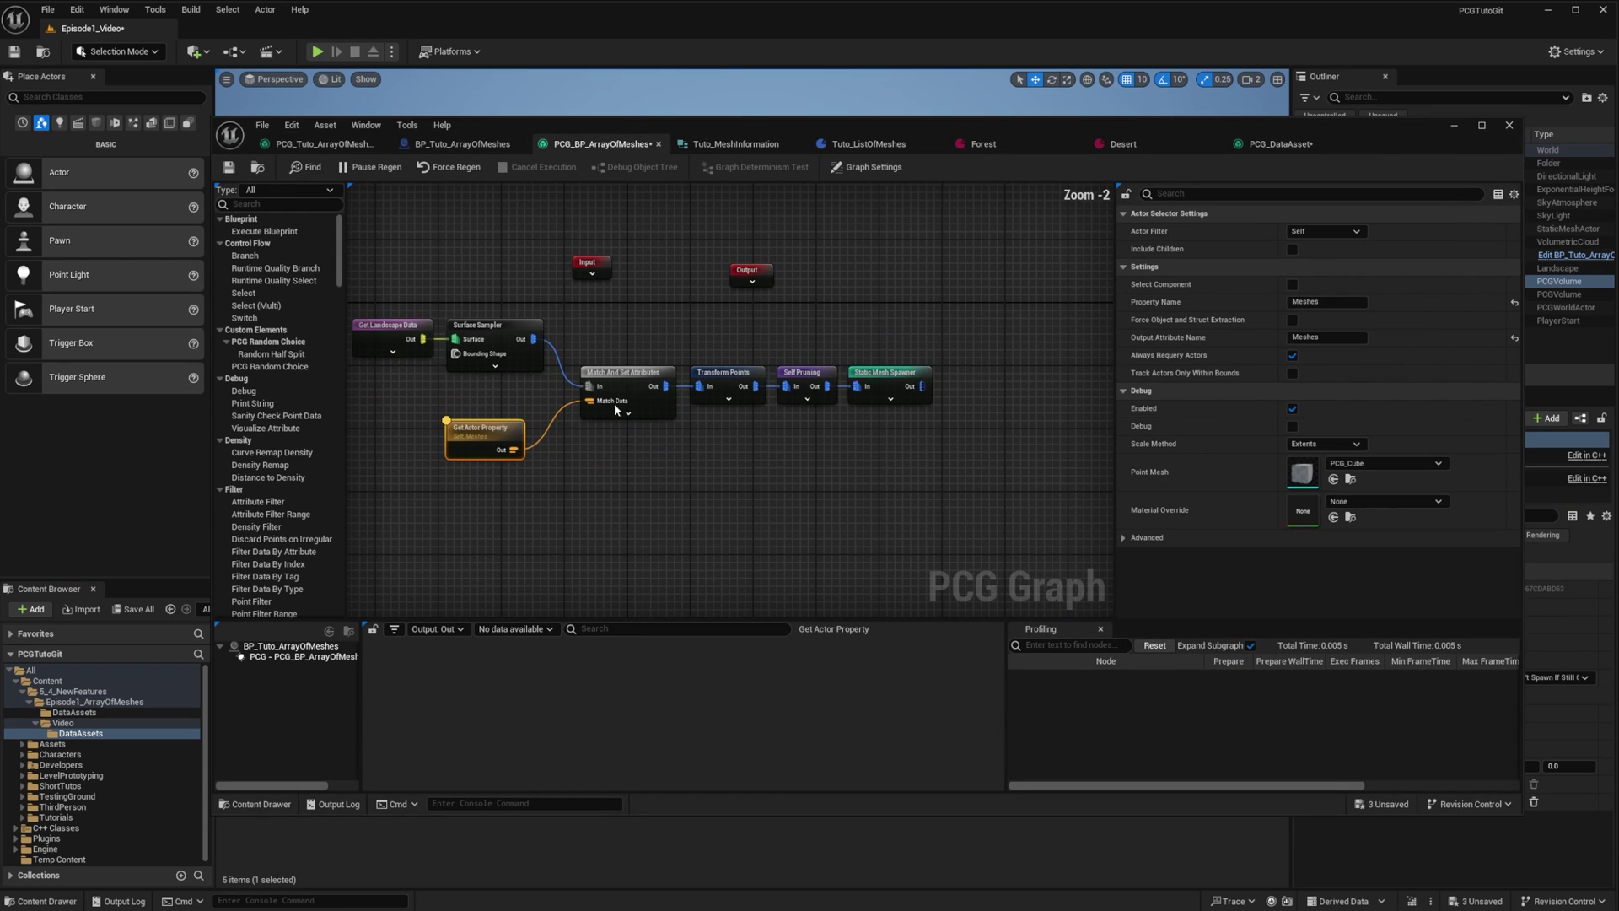
drag(349, 300, 921, 377)
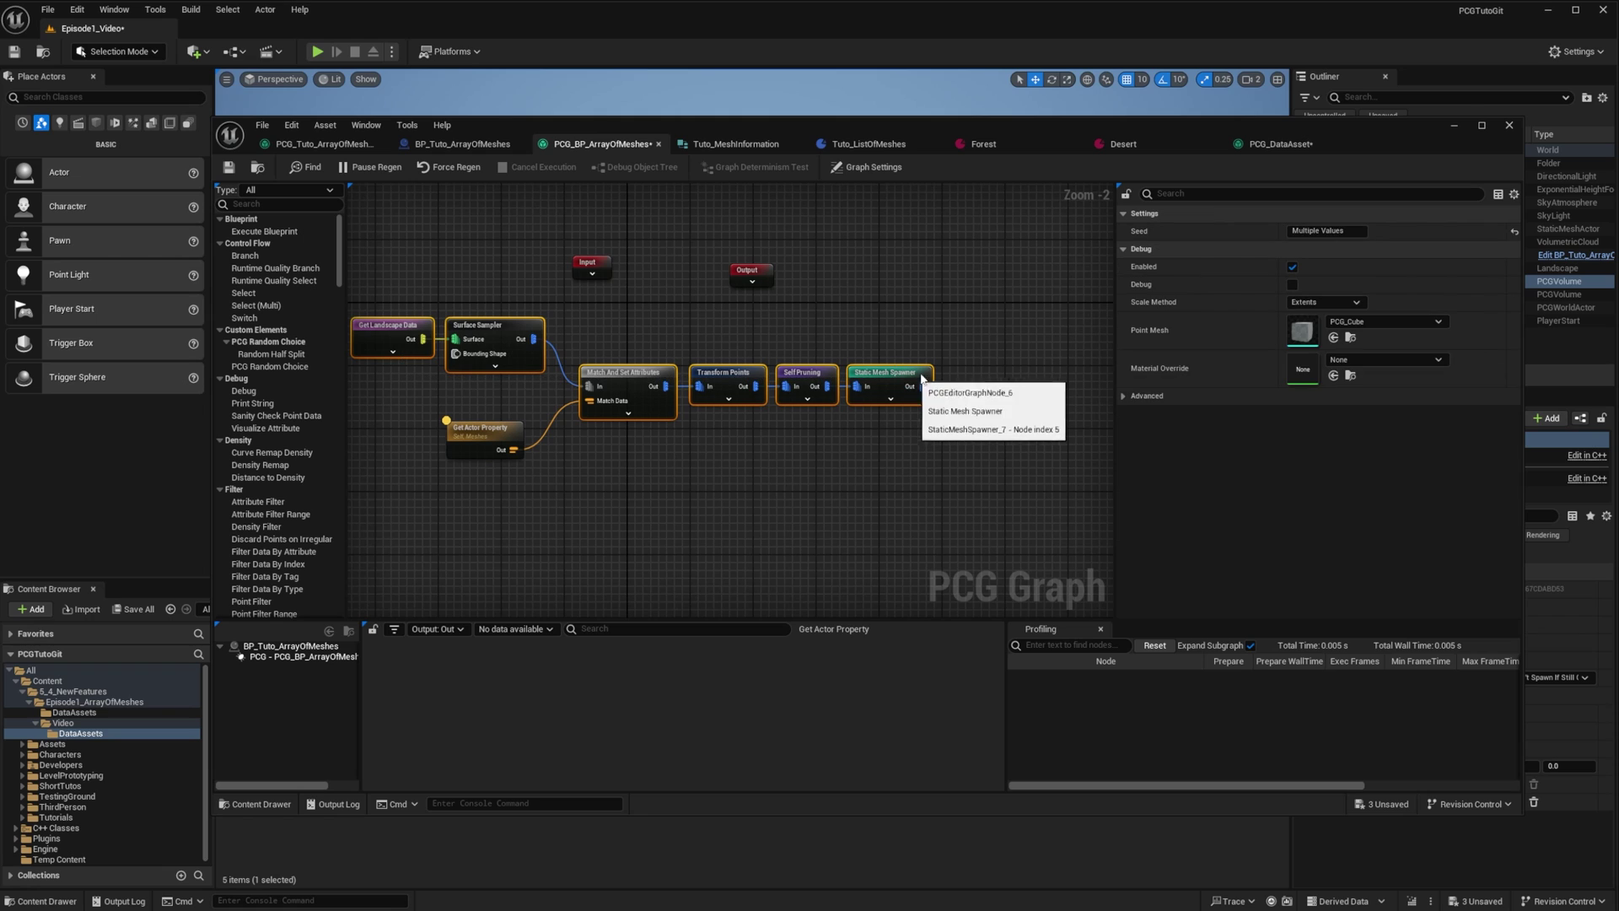
click(1268, 143)
right_drag(690, 406, 738, 304)
key(ctrl+v)
drag(673, 350, 733, 345)
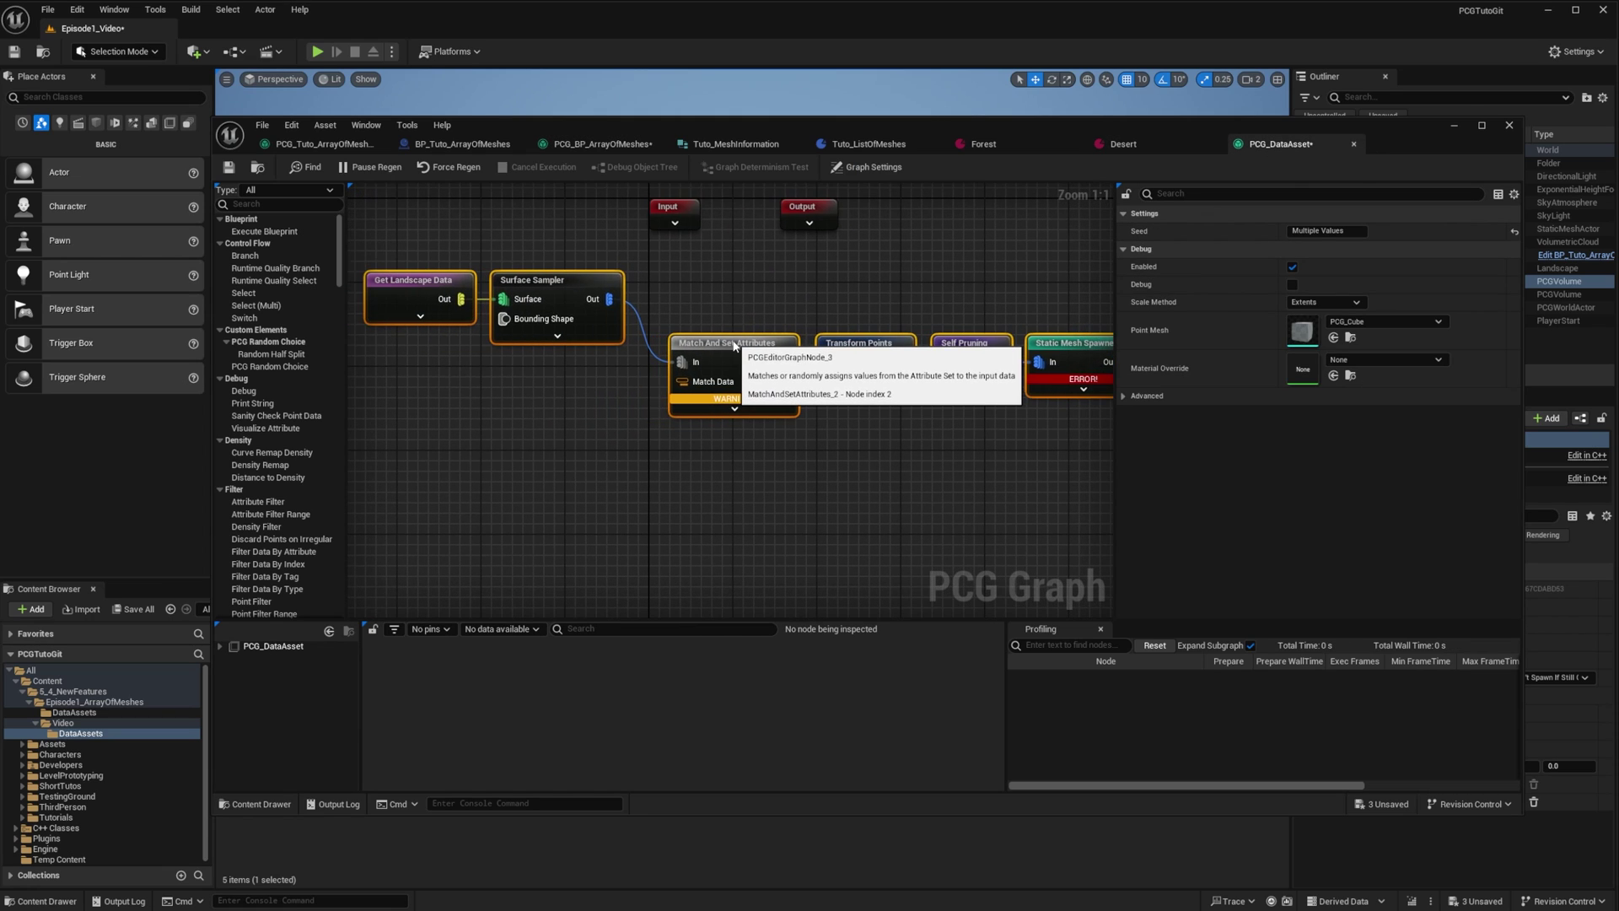
right_drag(734, 346, 730, 337)
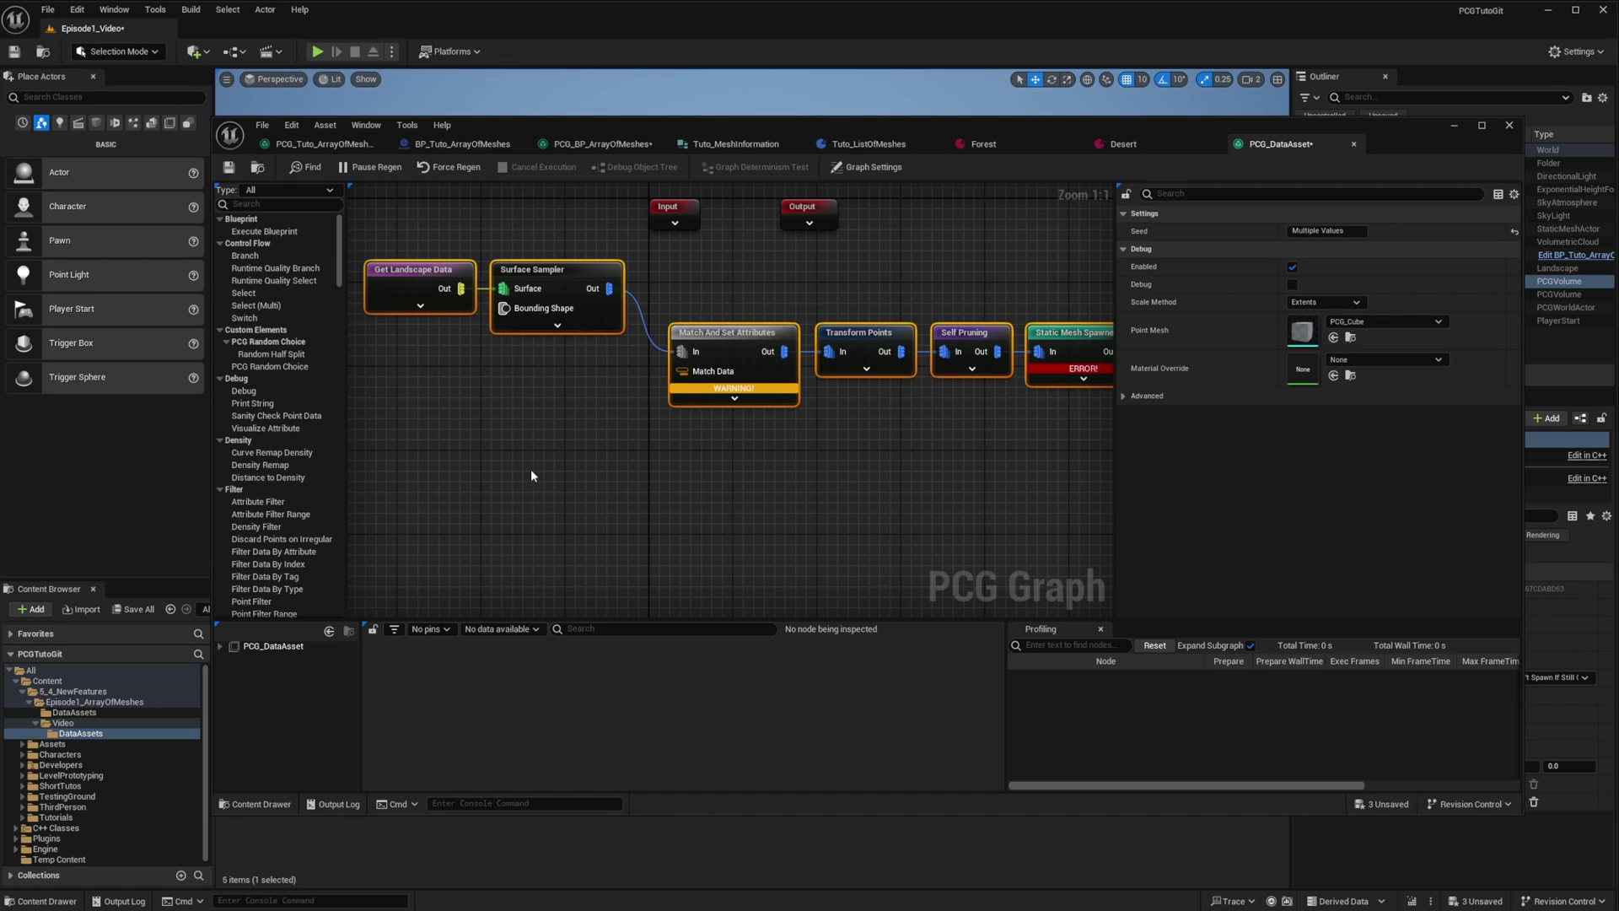
- Disable the Static Mesh Spawner node in PCG_DataAsset
right_drag(519, 488, 301, 490)
click(870, 341)
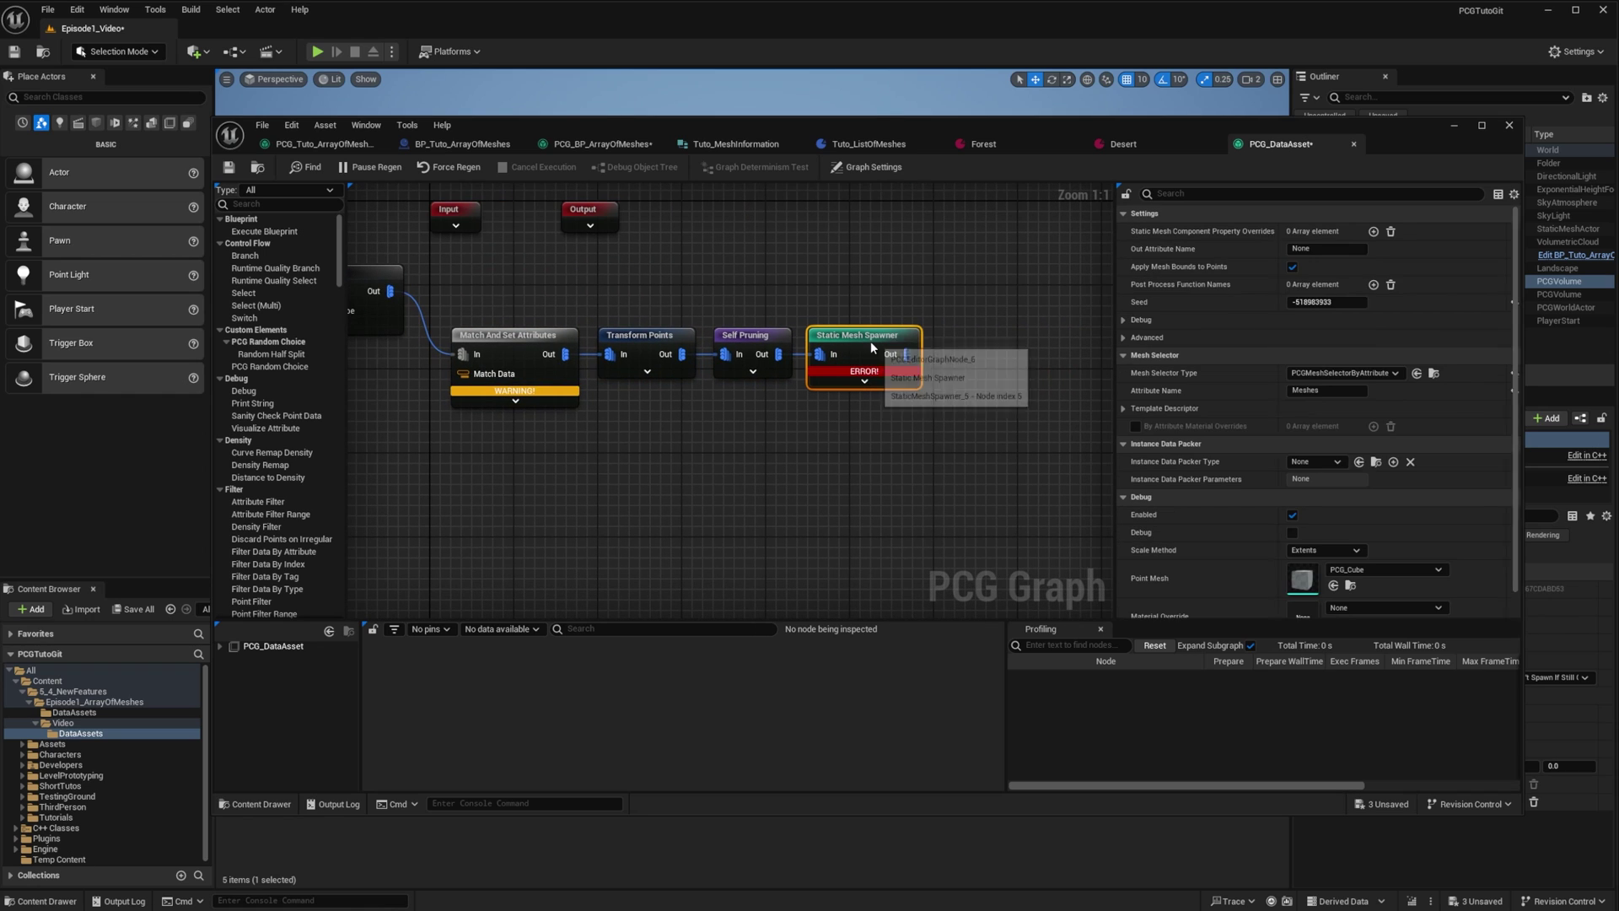
key(e)
right_drag(538, 522, 854, 491)
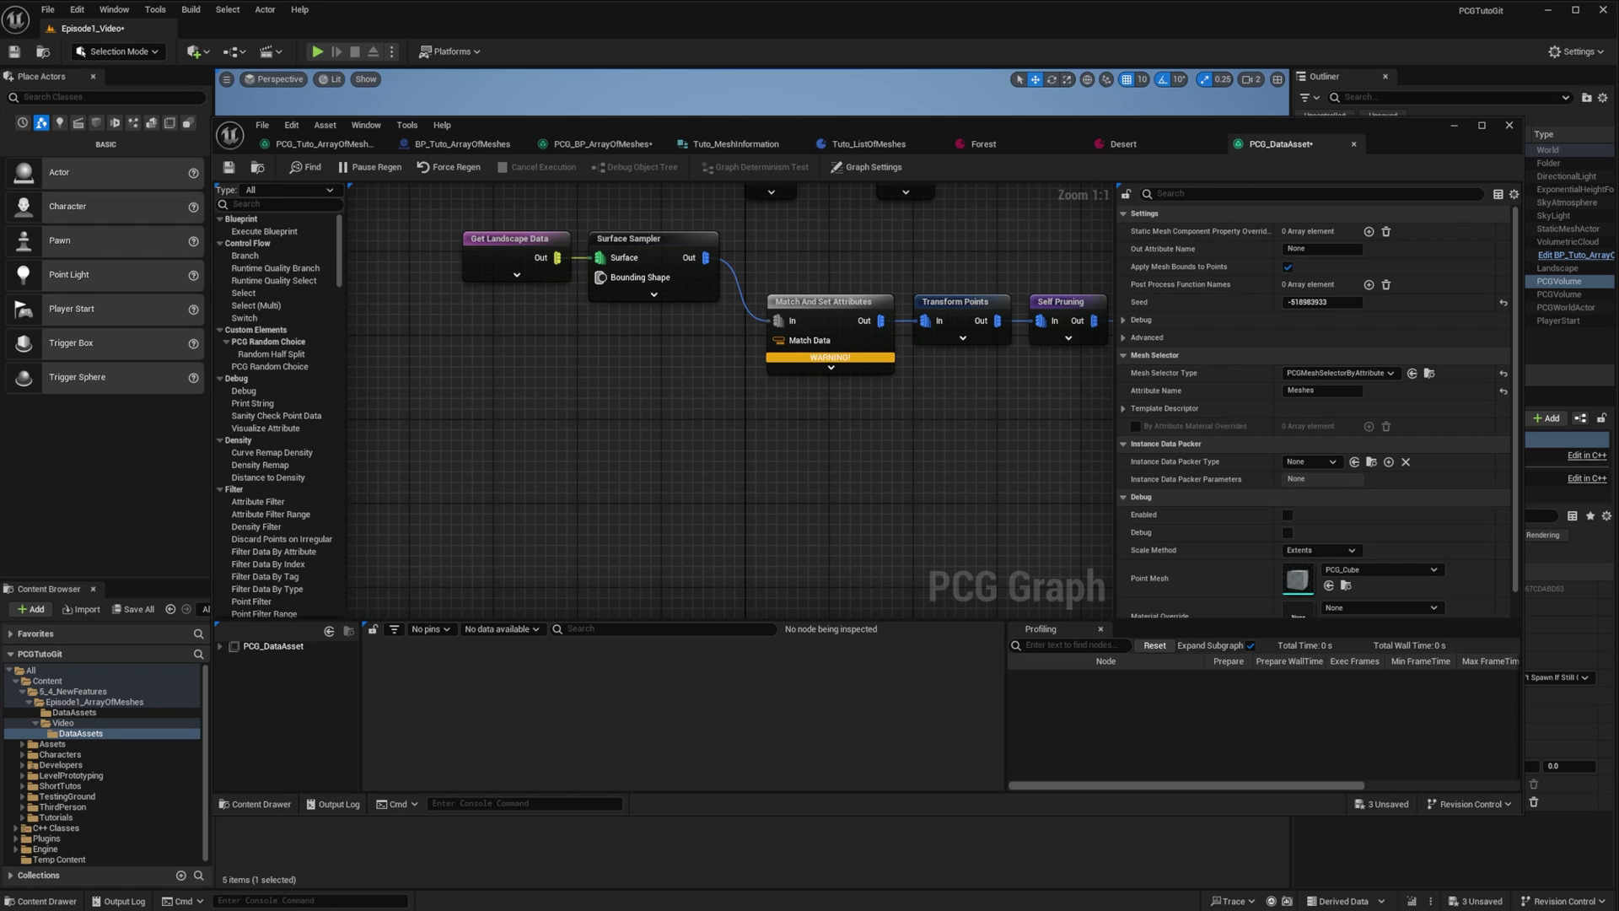
- Add a graph parameter named DataAsset to PCG_DataAsset
click(868, 168)
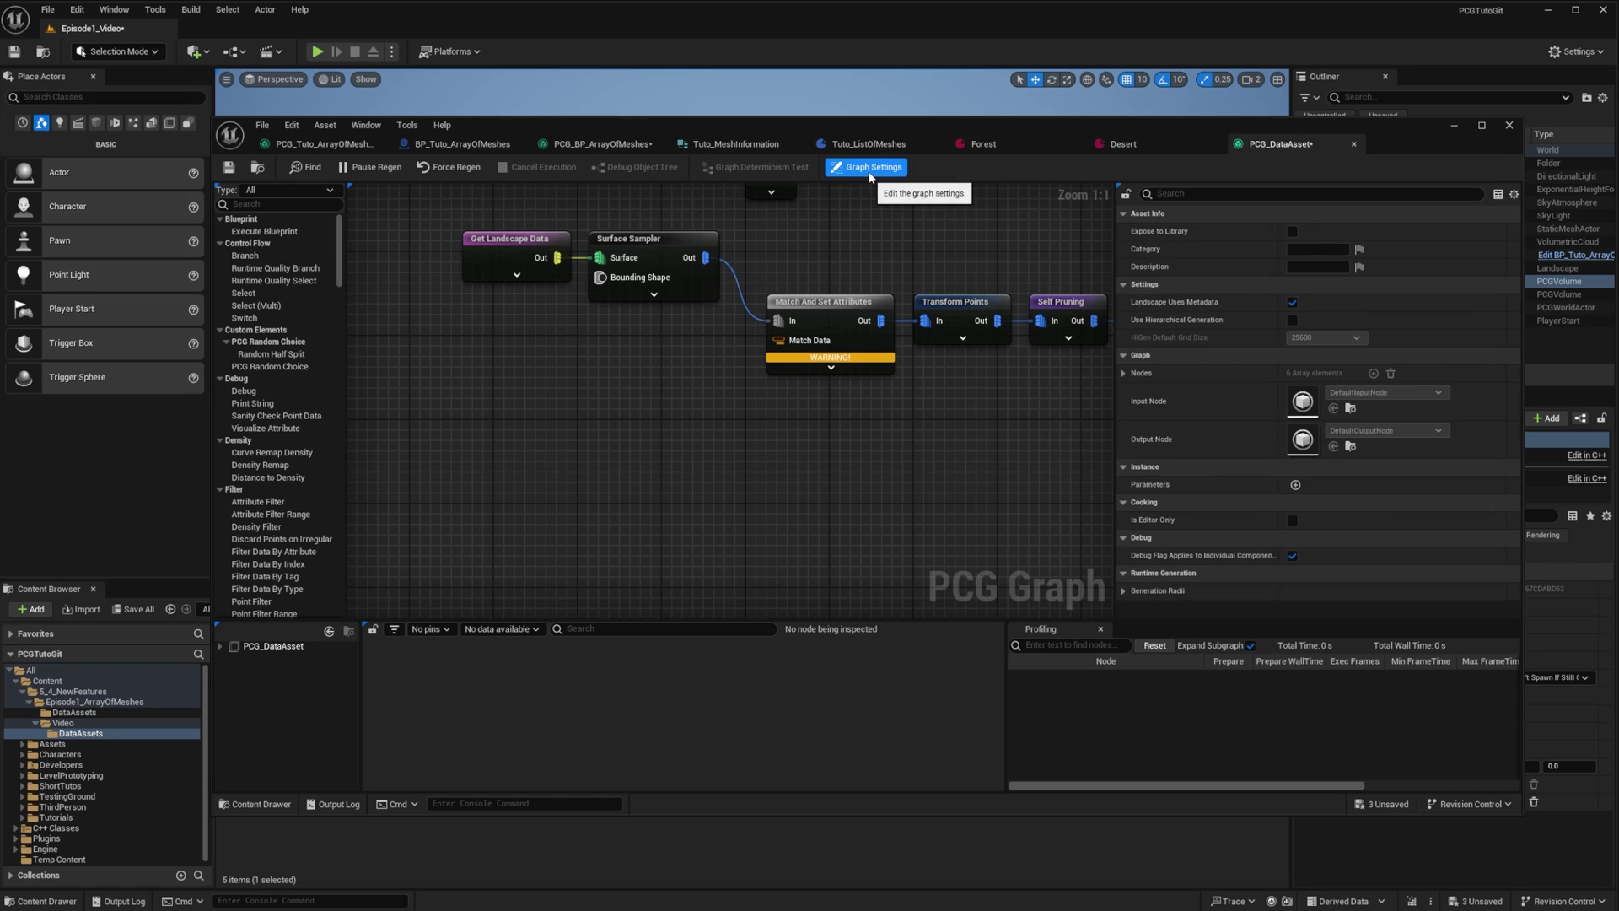
click(1291, 485)
click(1178, 503)
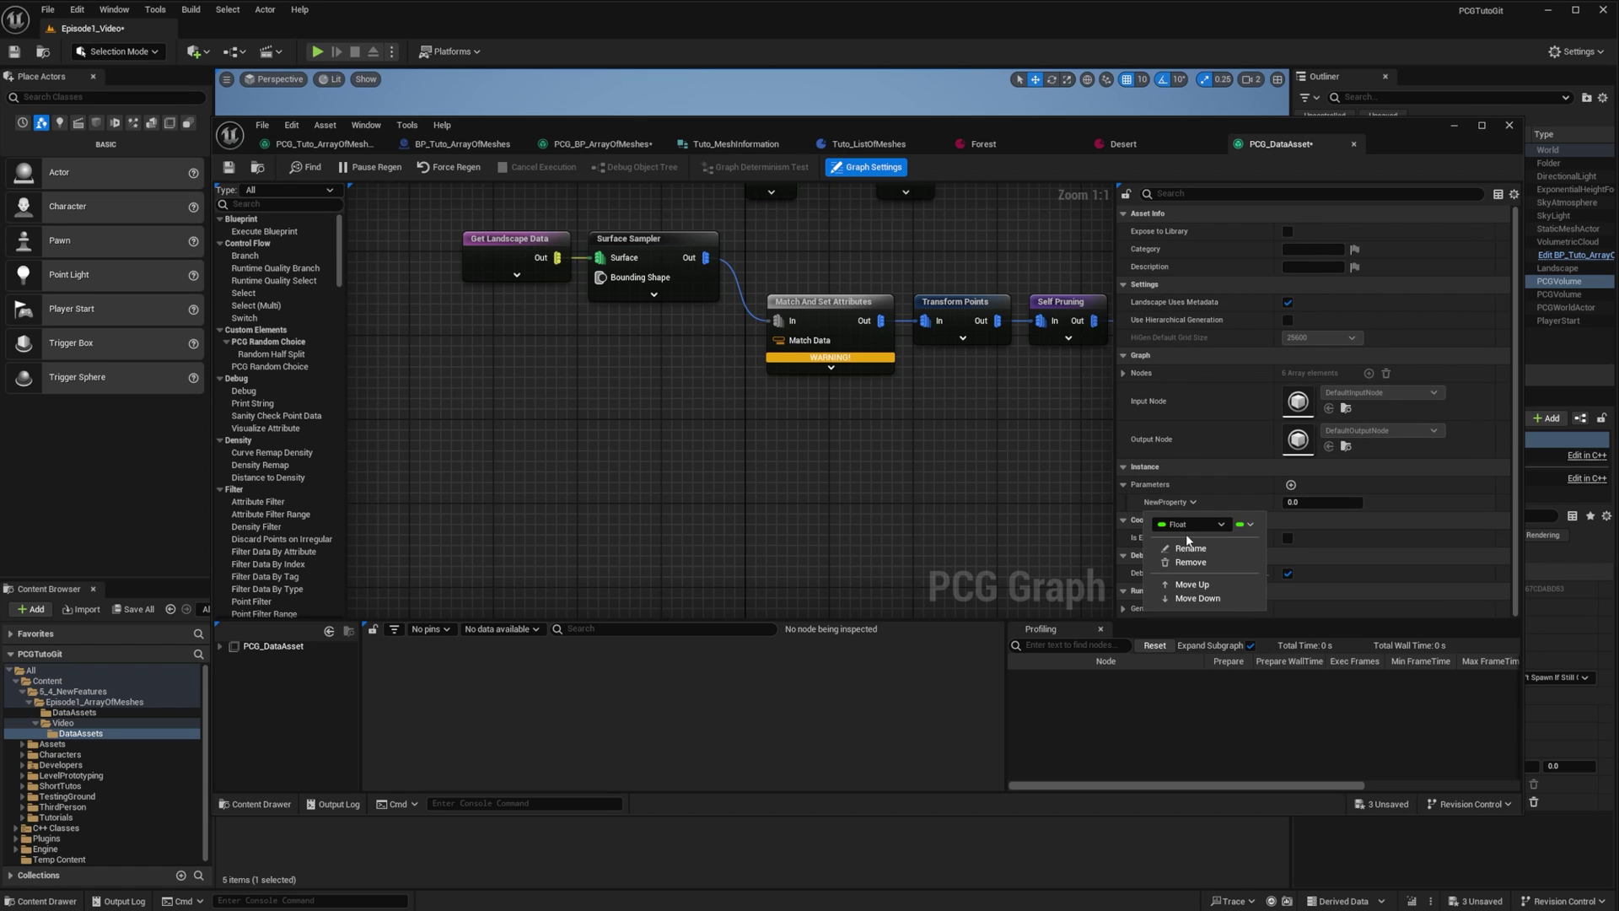
click(1180, 549)
text(DataAss)
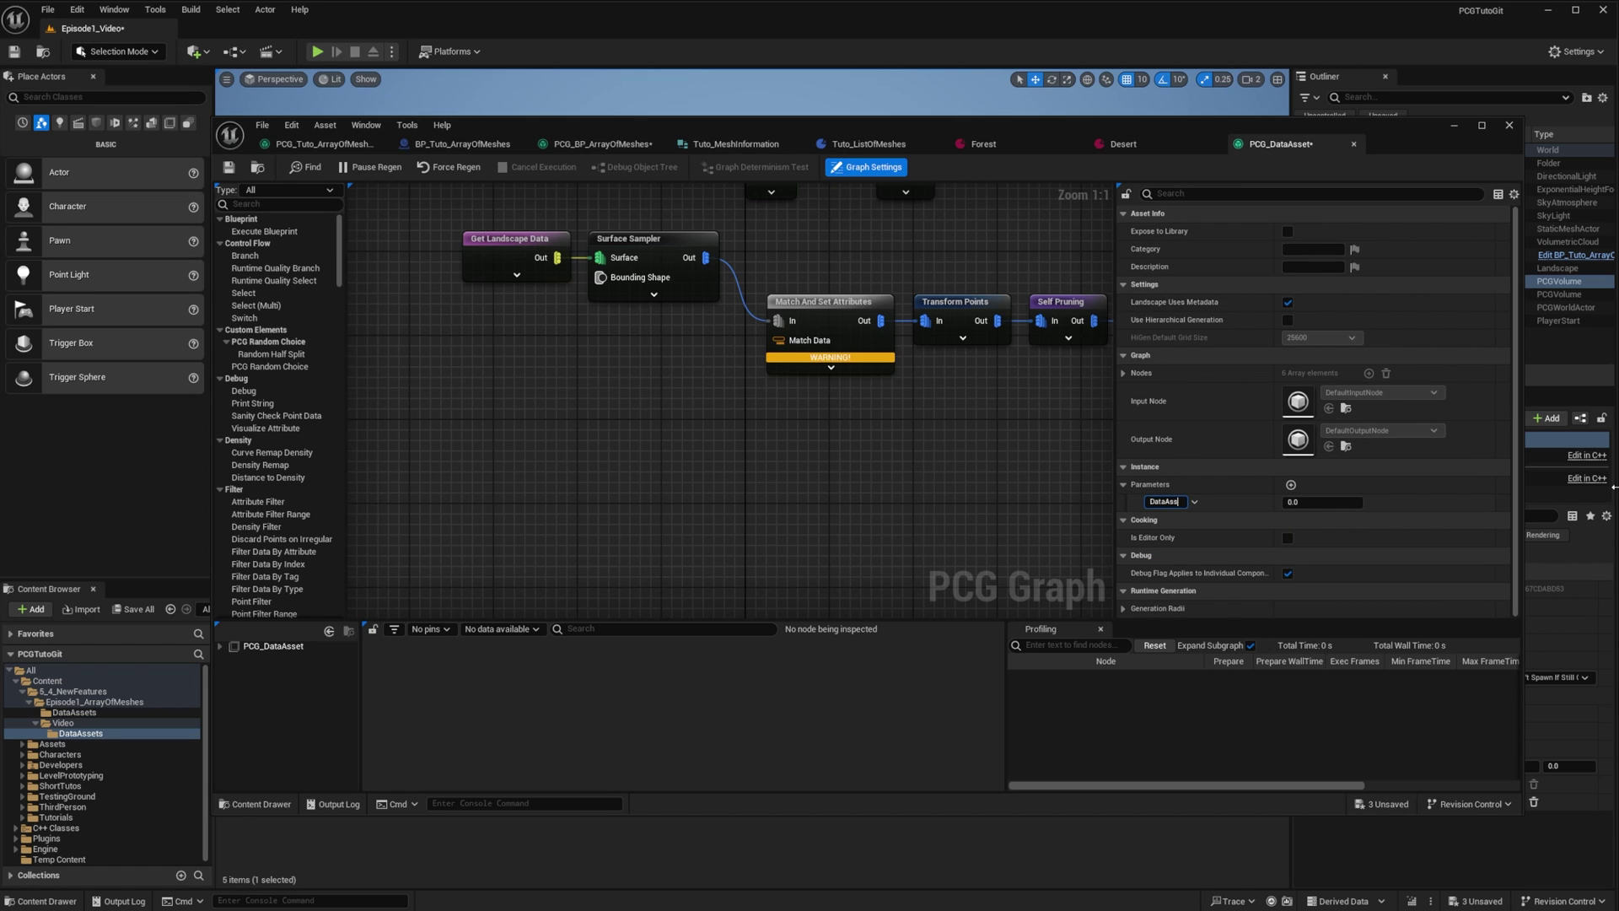
text(et)
key(Return)
- Set the DataAsset parameter's type to Tuto List Of Meshes and its value to the Forest asset
click(1189, 502)
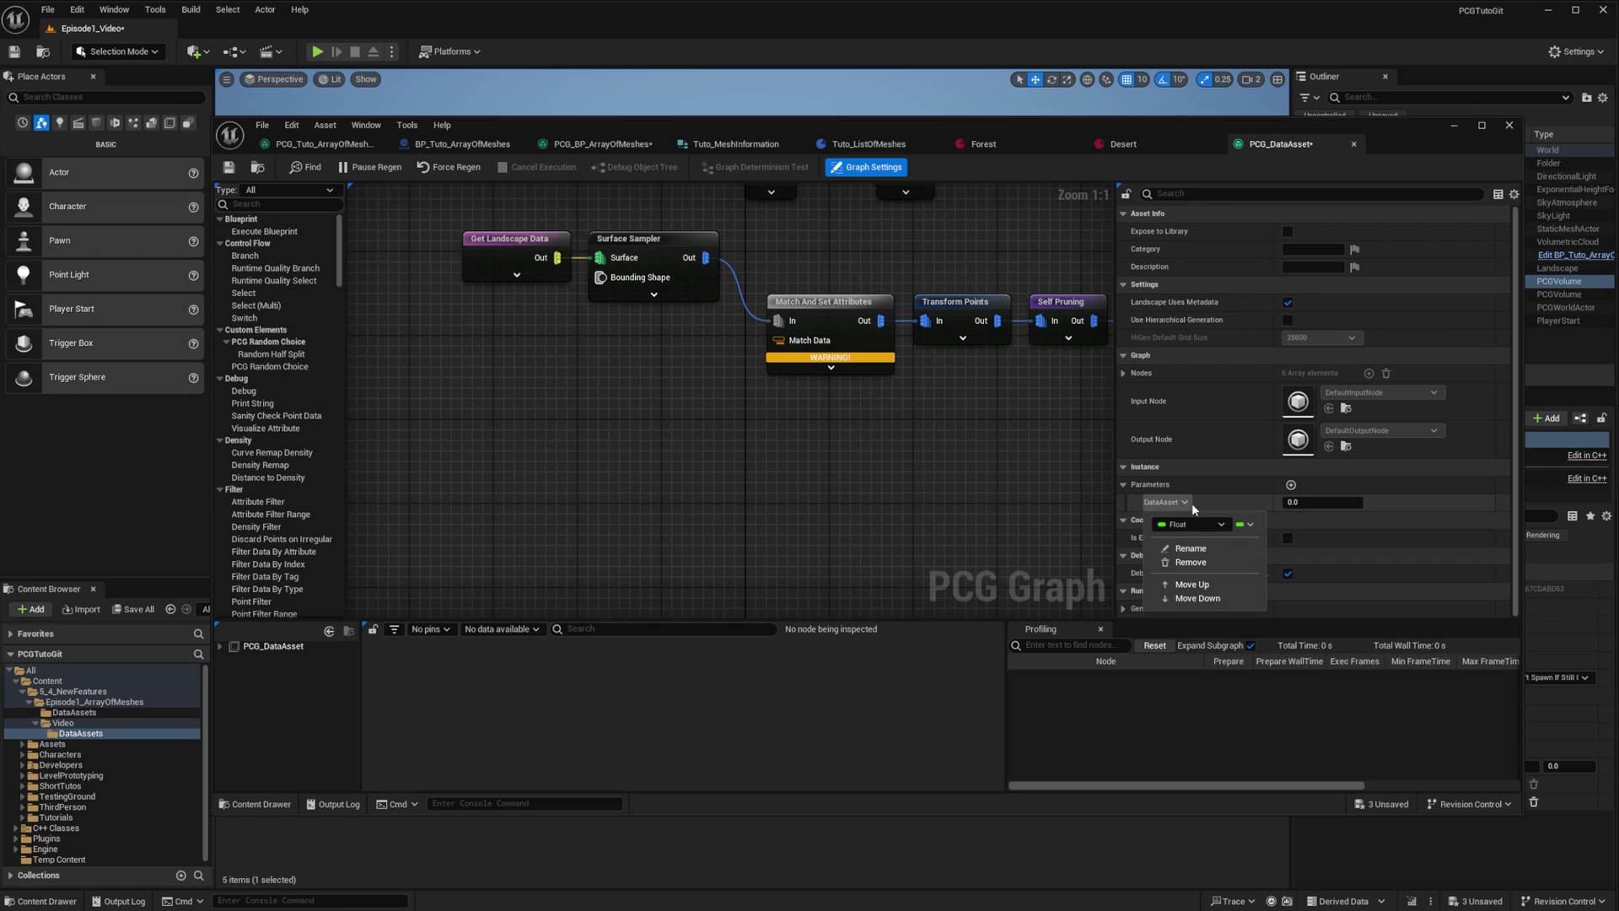
click(1218, 511)
text(Tuto_)
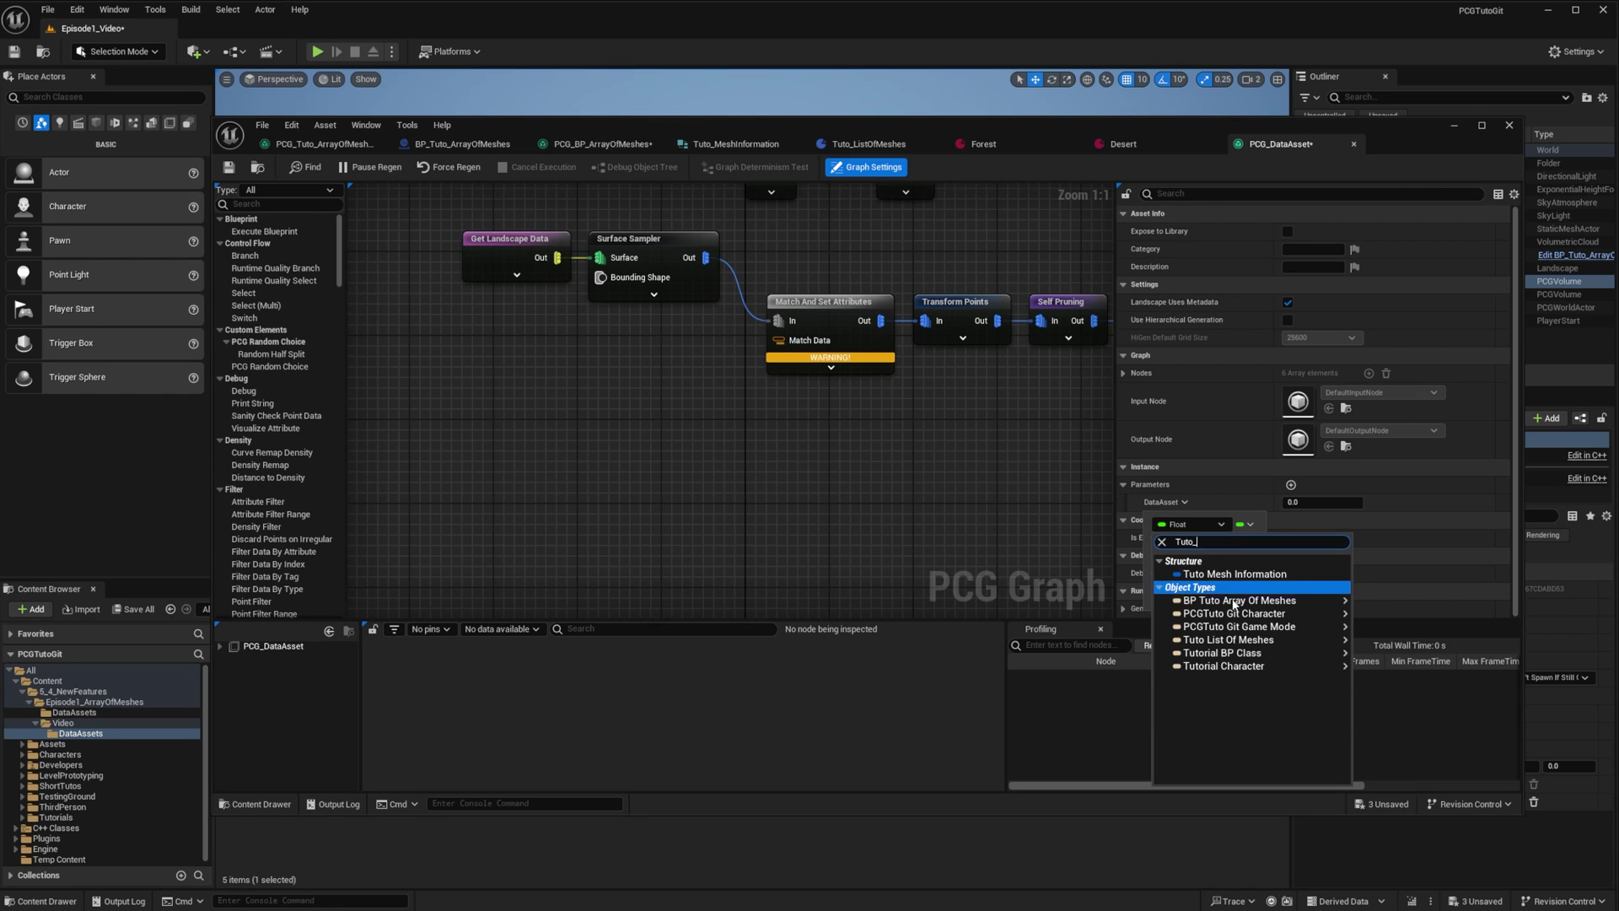
click(1266, 639)
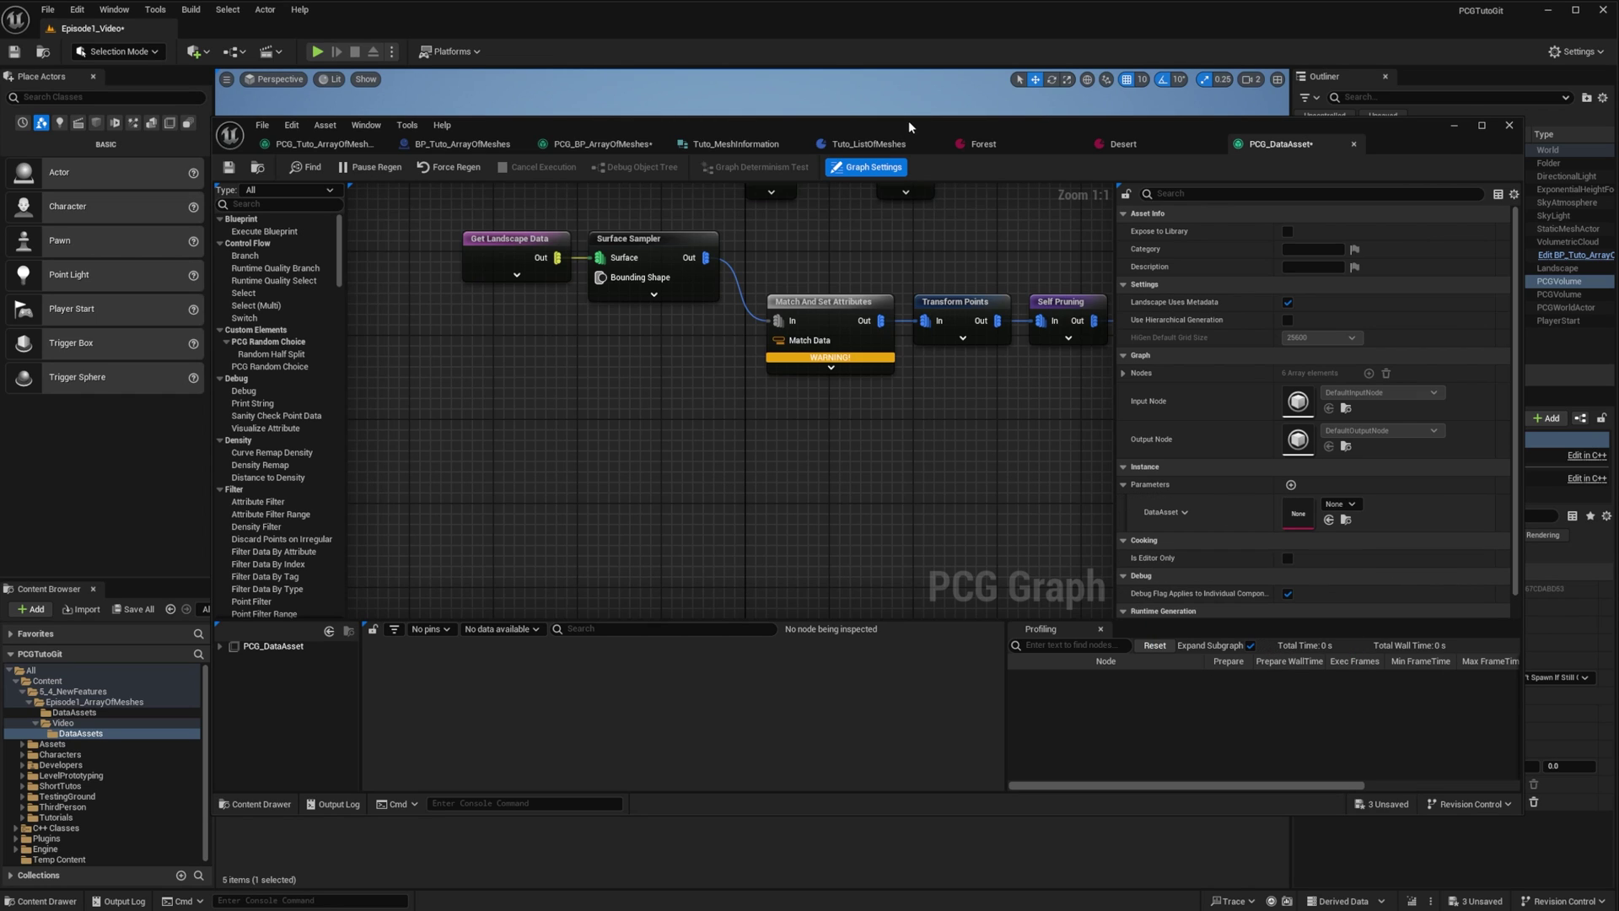
drag(954, 123, 933, 43)
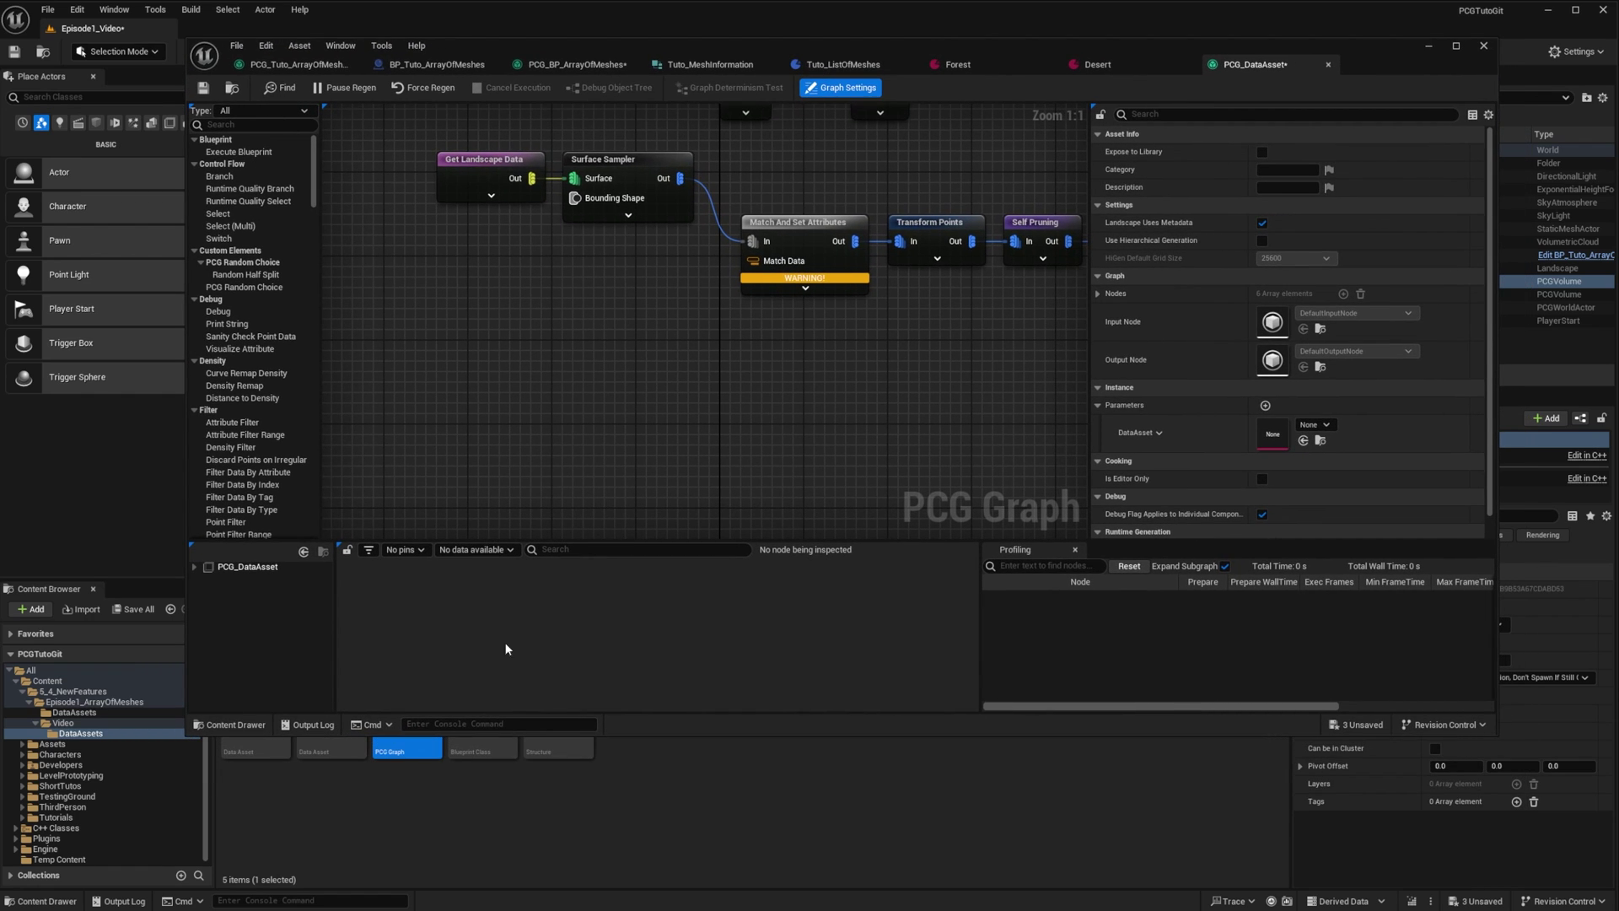
drag(332, 748, 1274, 438)
- Add a Get DataAsset node below the chain and inspect its output for the placed PCG component
right_click(470, 430)
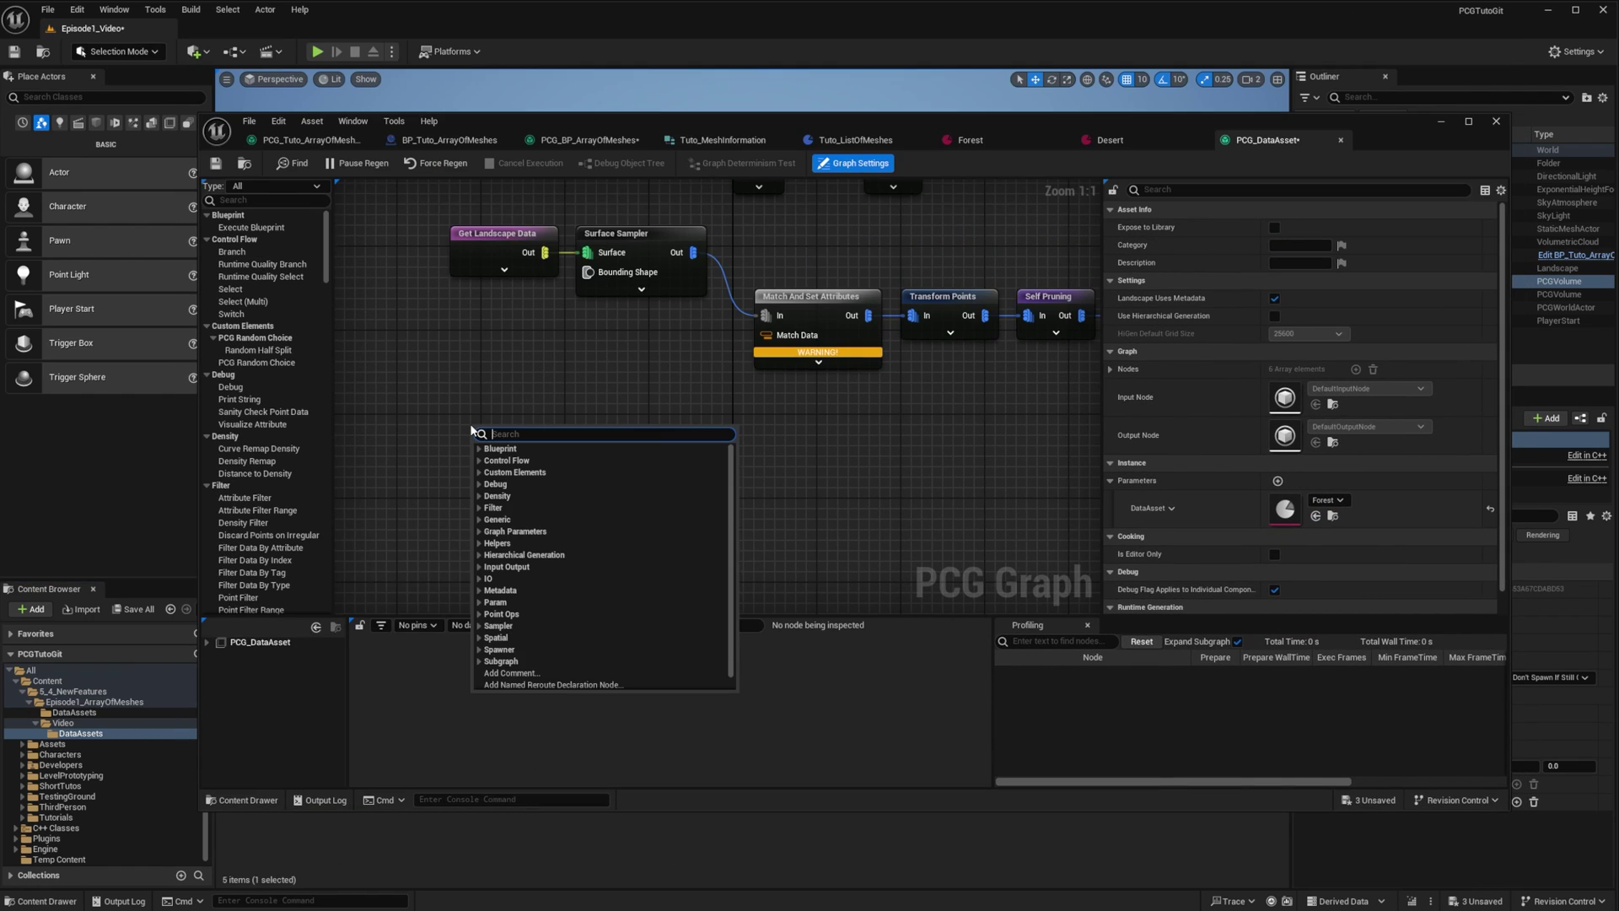
text(g)
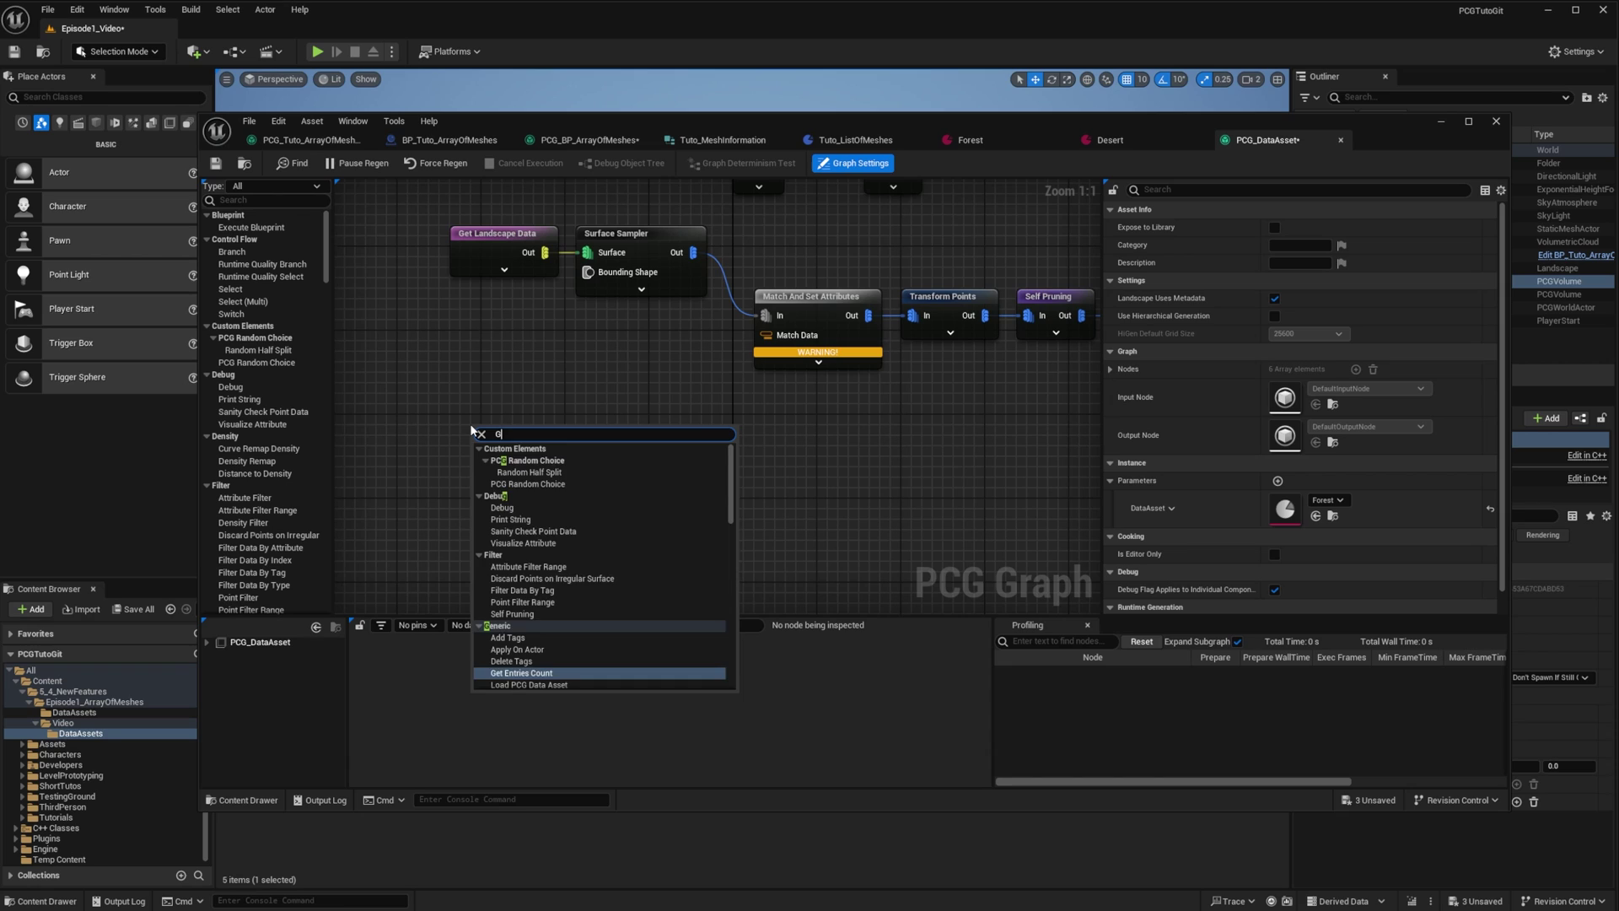
text(et Dat)
key(Return)
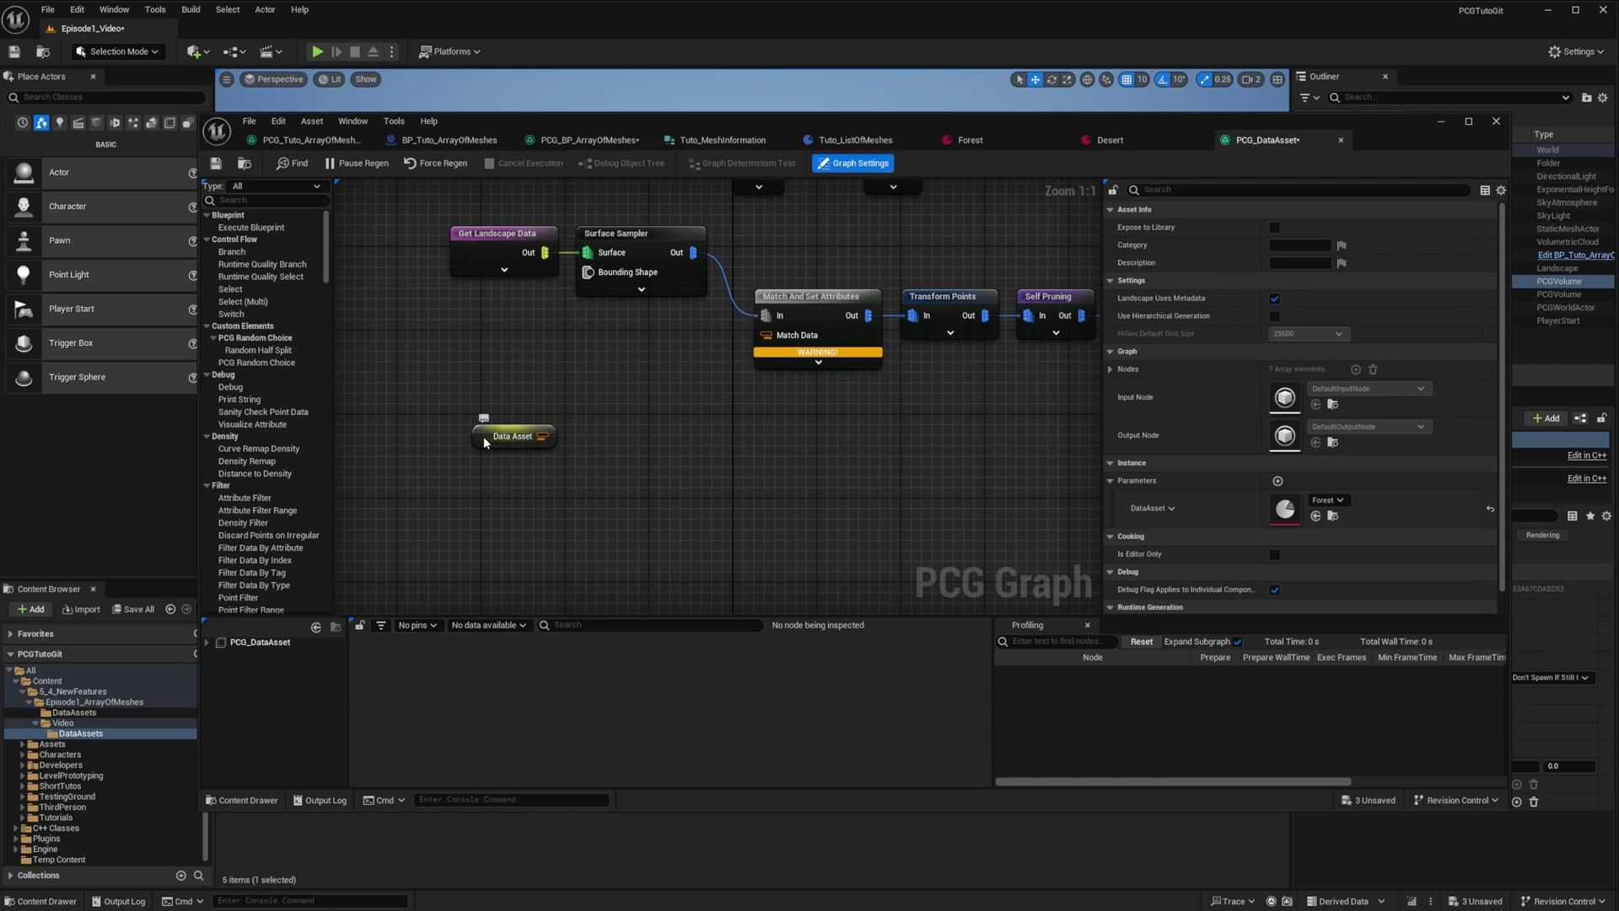
click(280, 654)
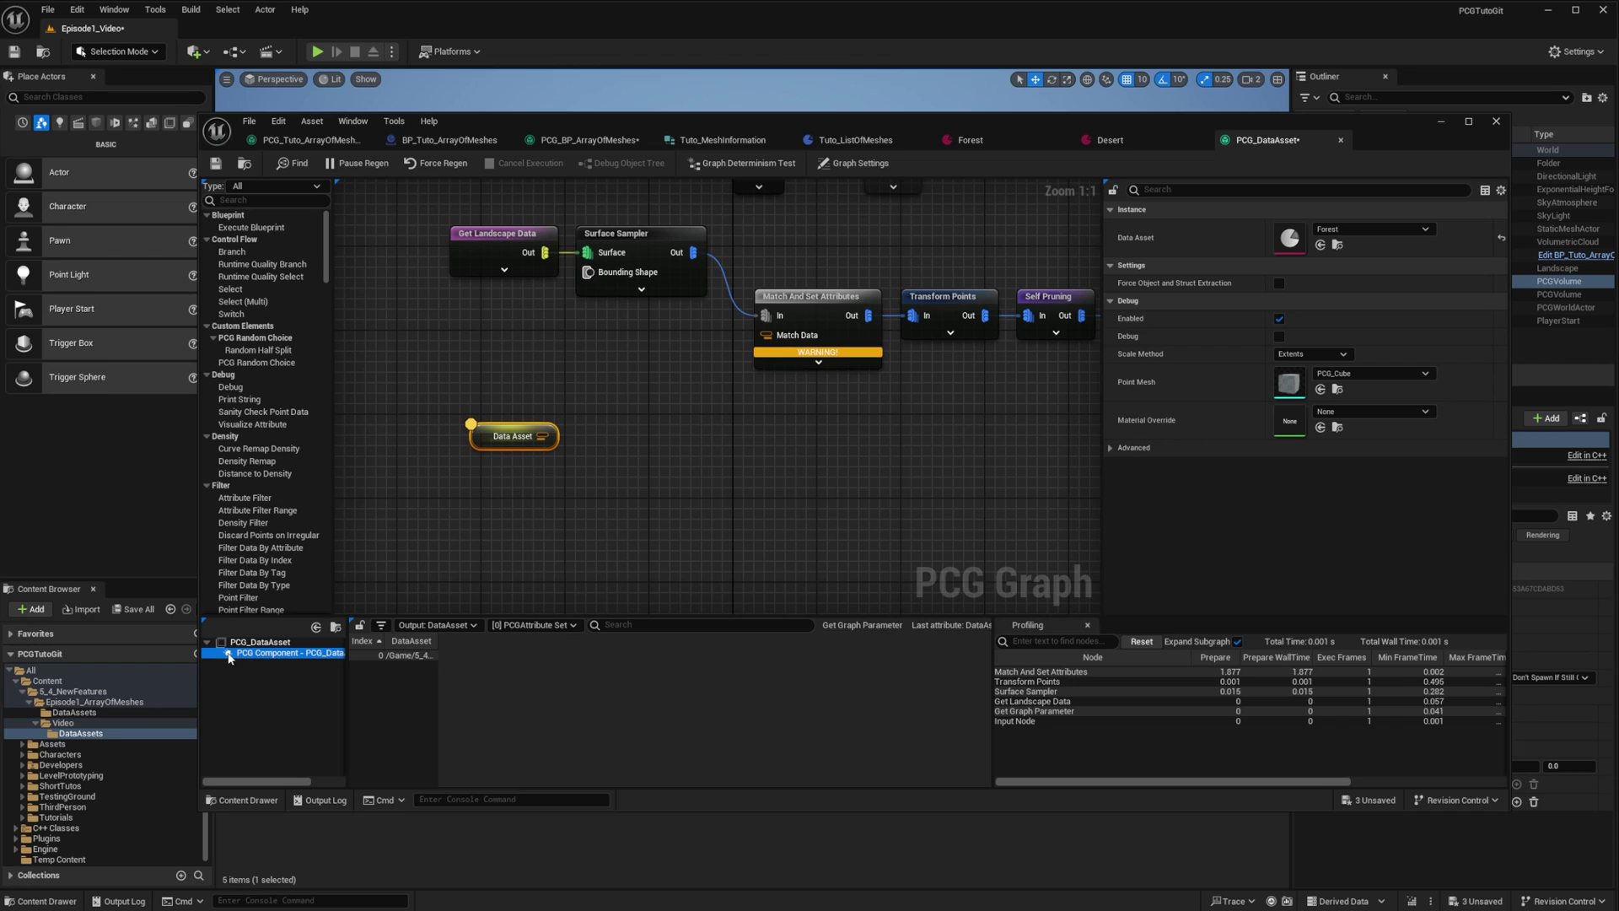
drag(438, 646, 772, 638)
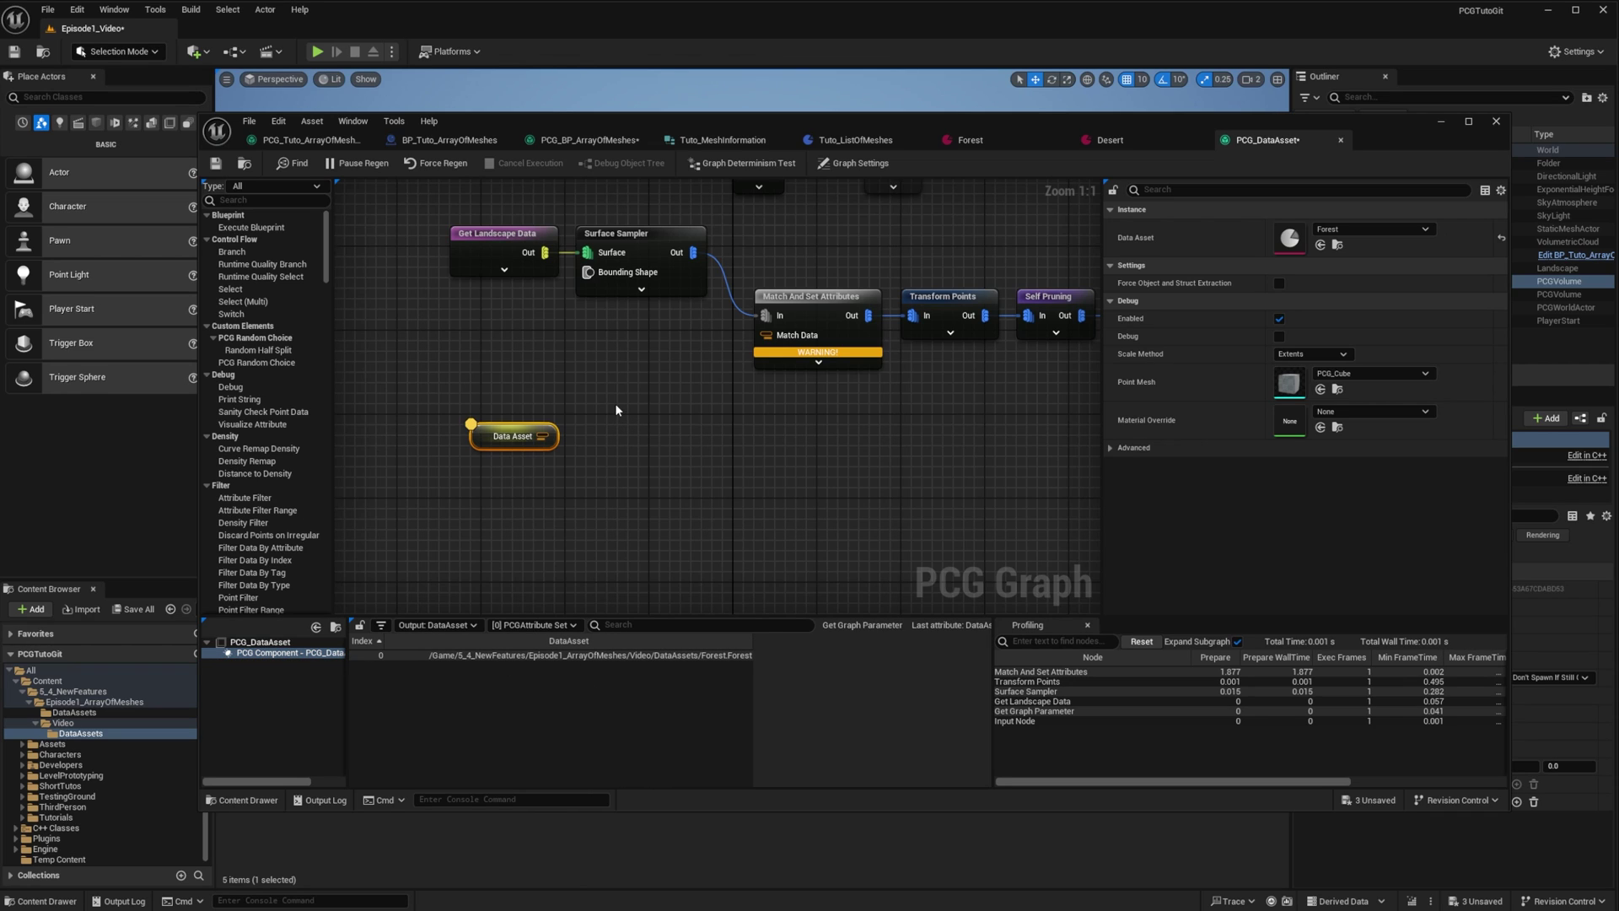
- Add a Get Property From Object Path node beside the Data Asset node and connect the Data Asset output to its In
drag(475, 435, 433, 458)
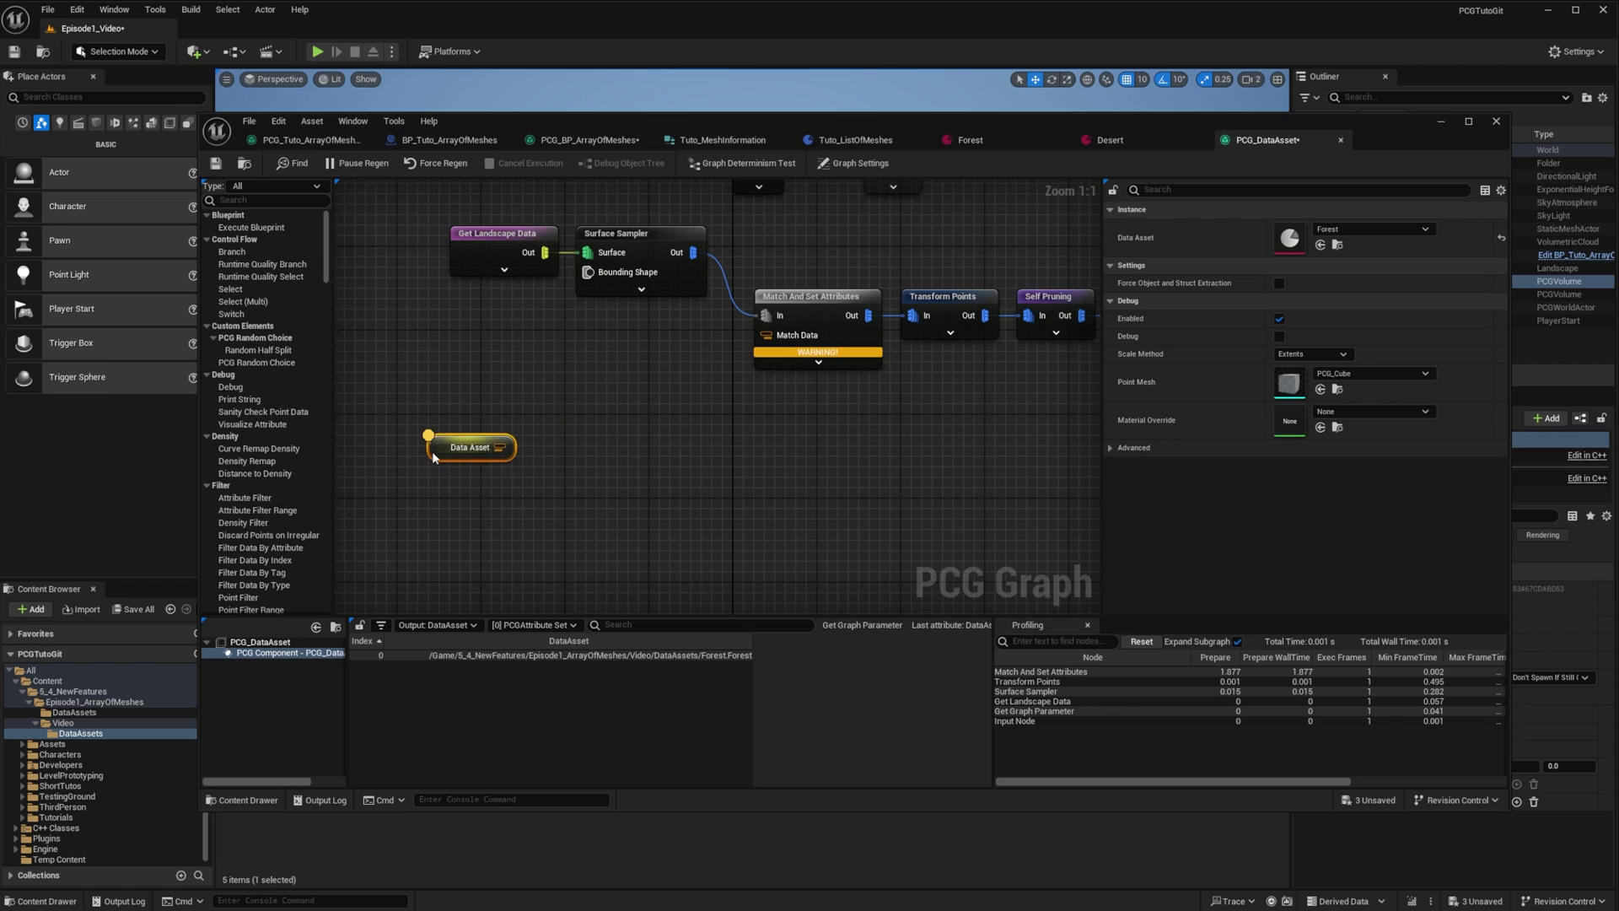
right_click(575, 440)
text(Get Pro)
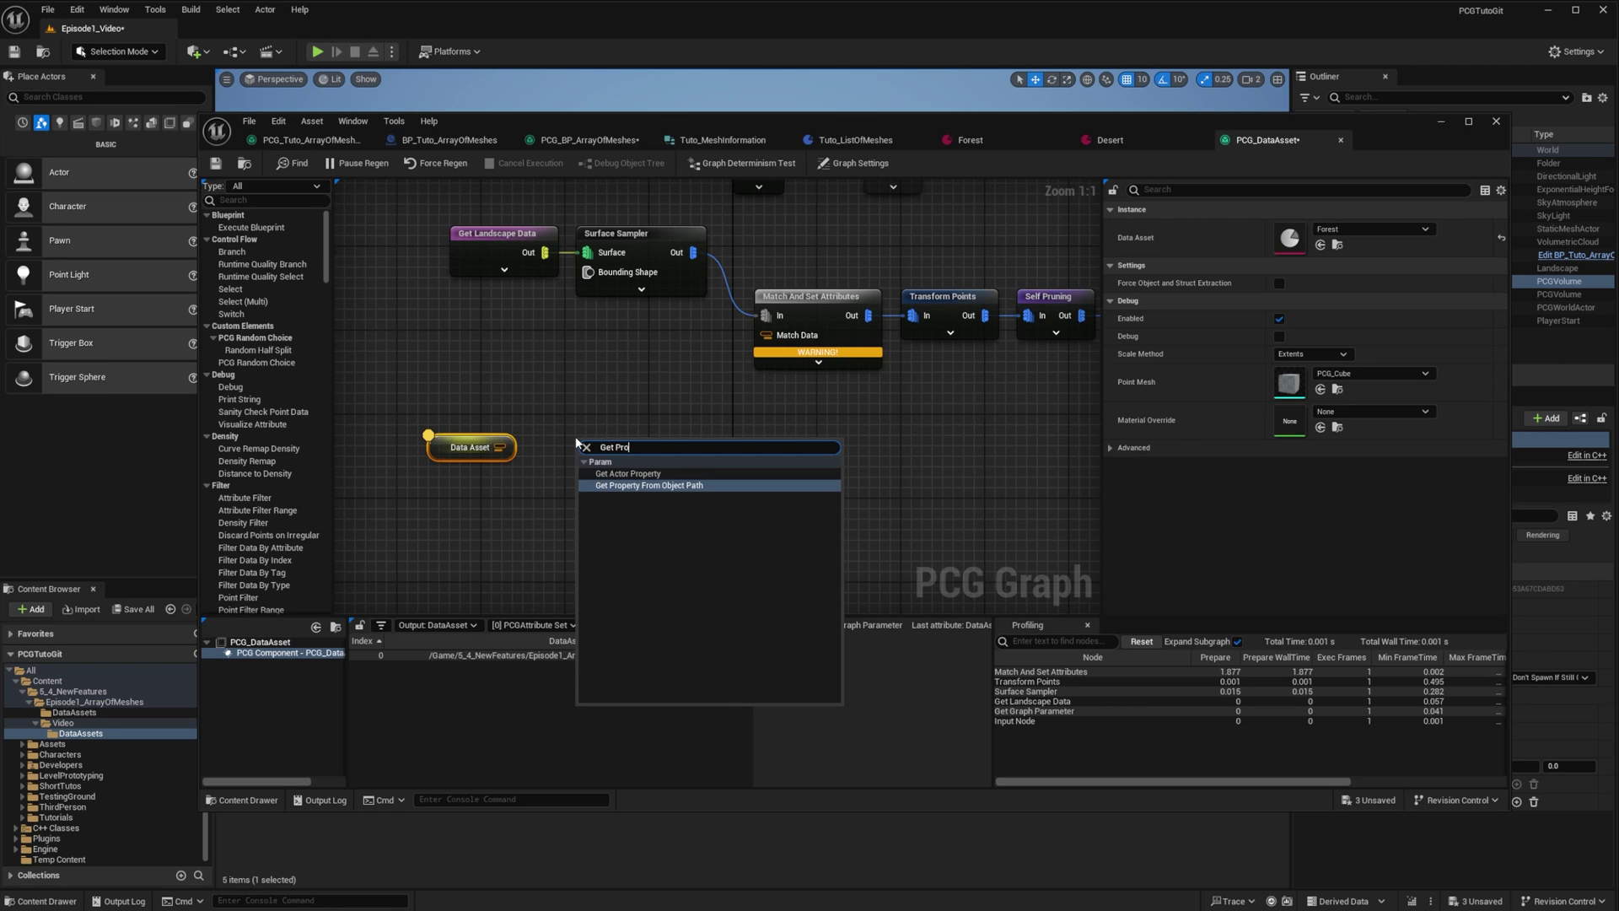
click(649, 484)
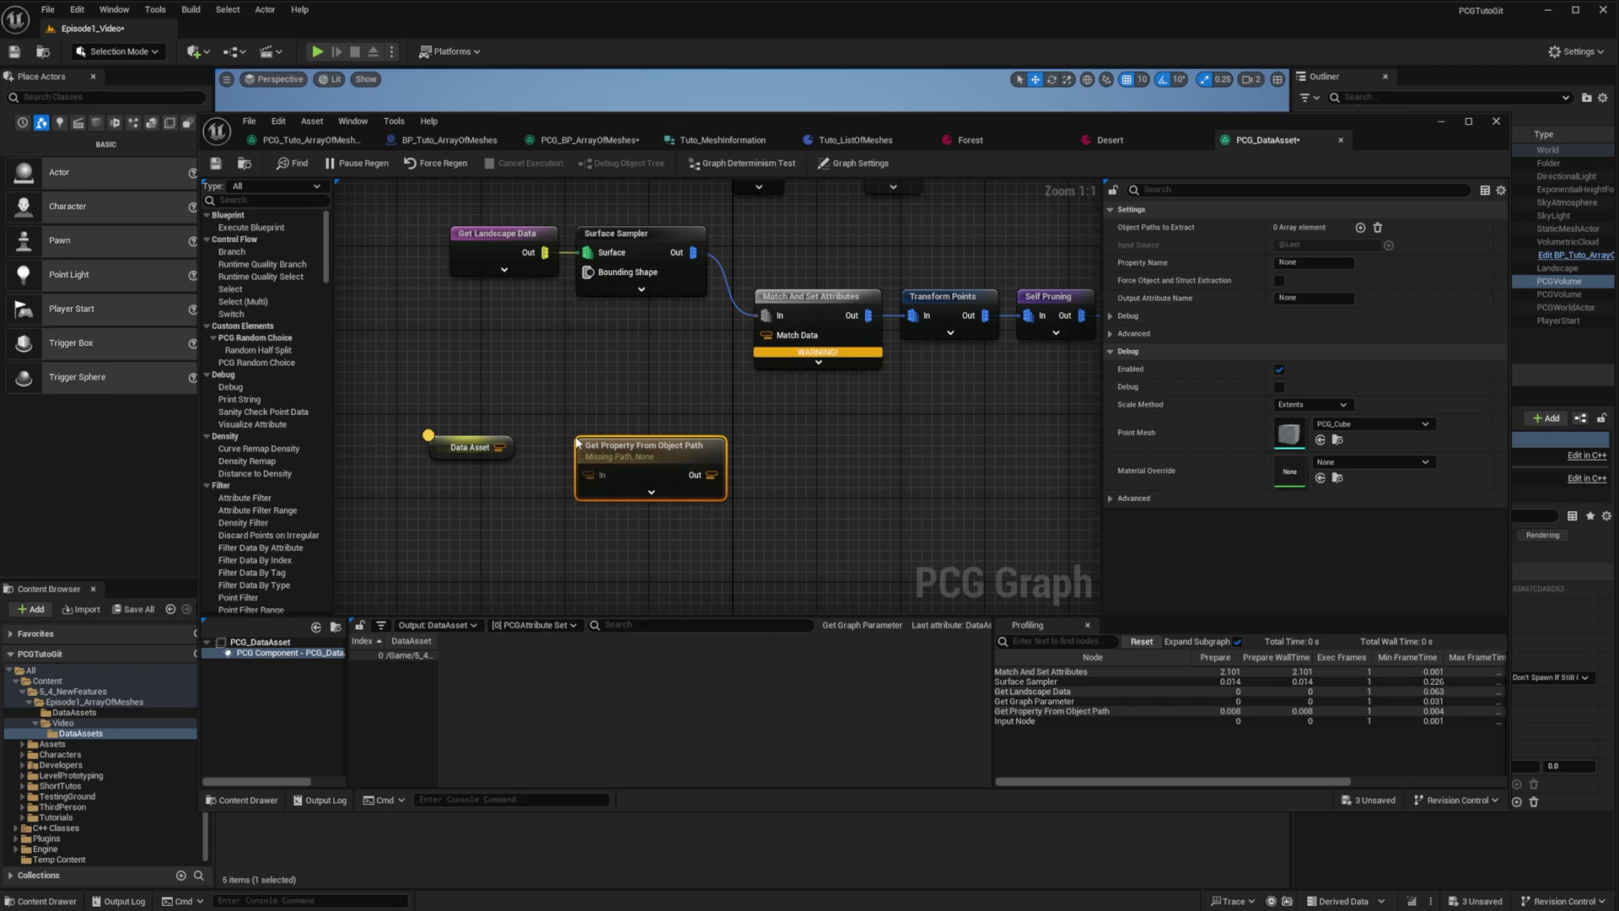
drag(675, 459, 664, 415)
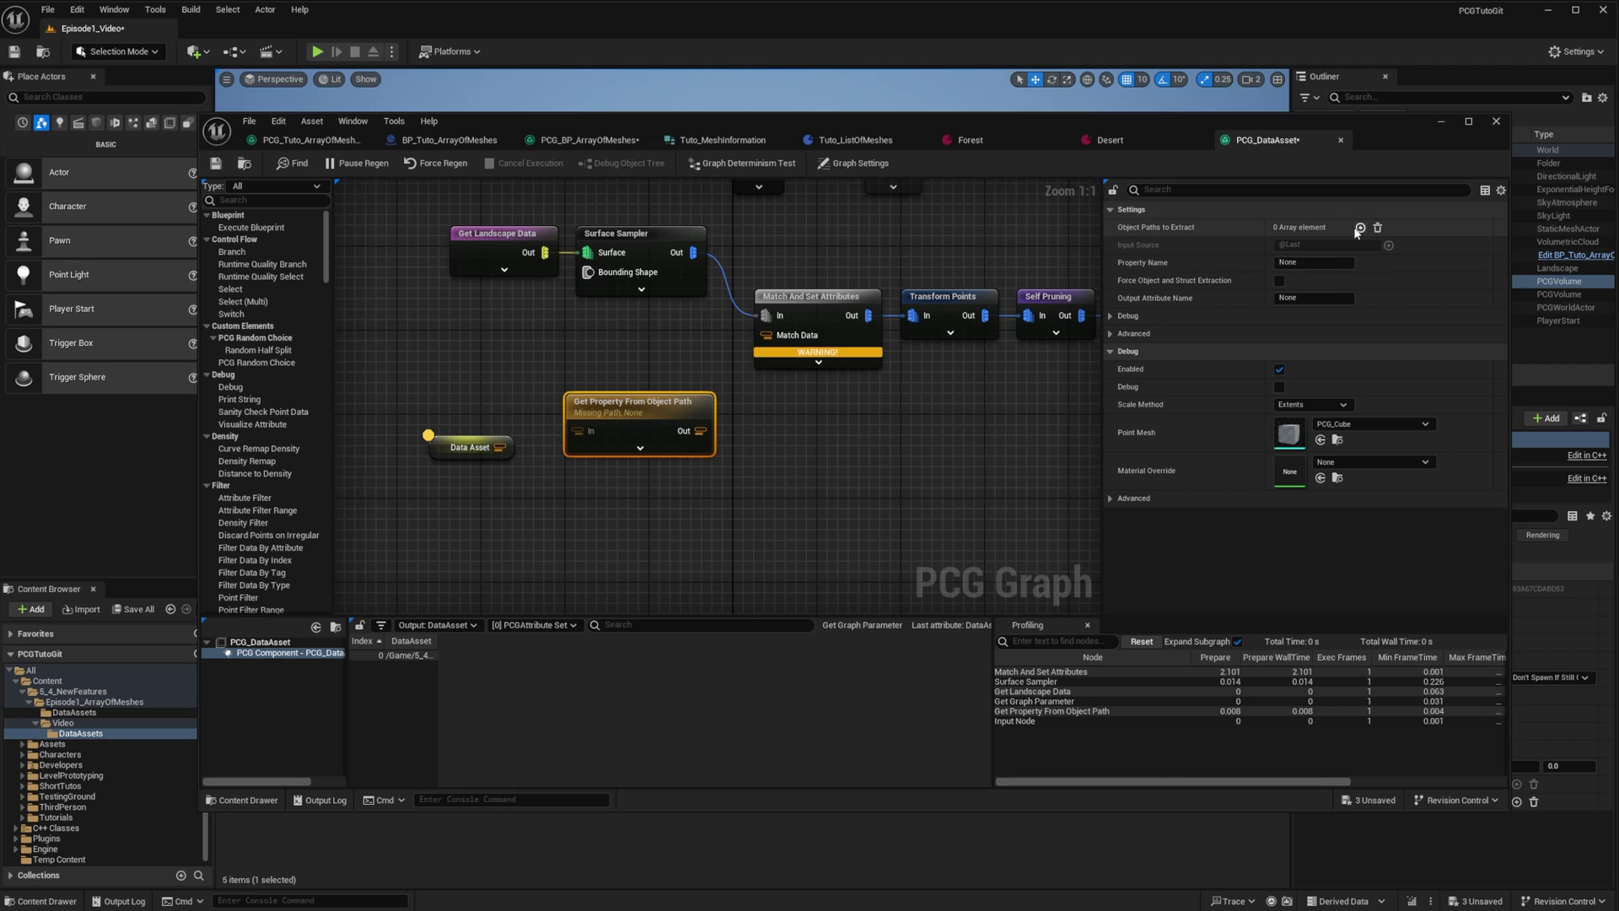
mouse_move(1130, 233)
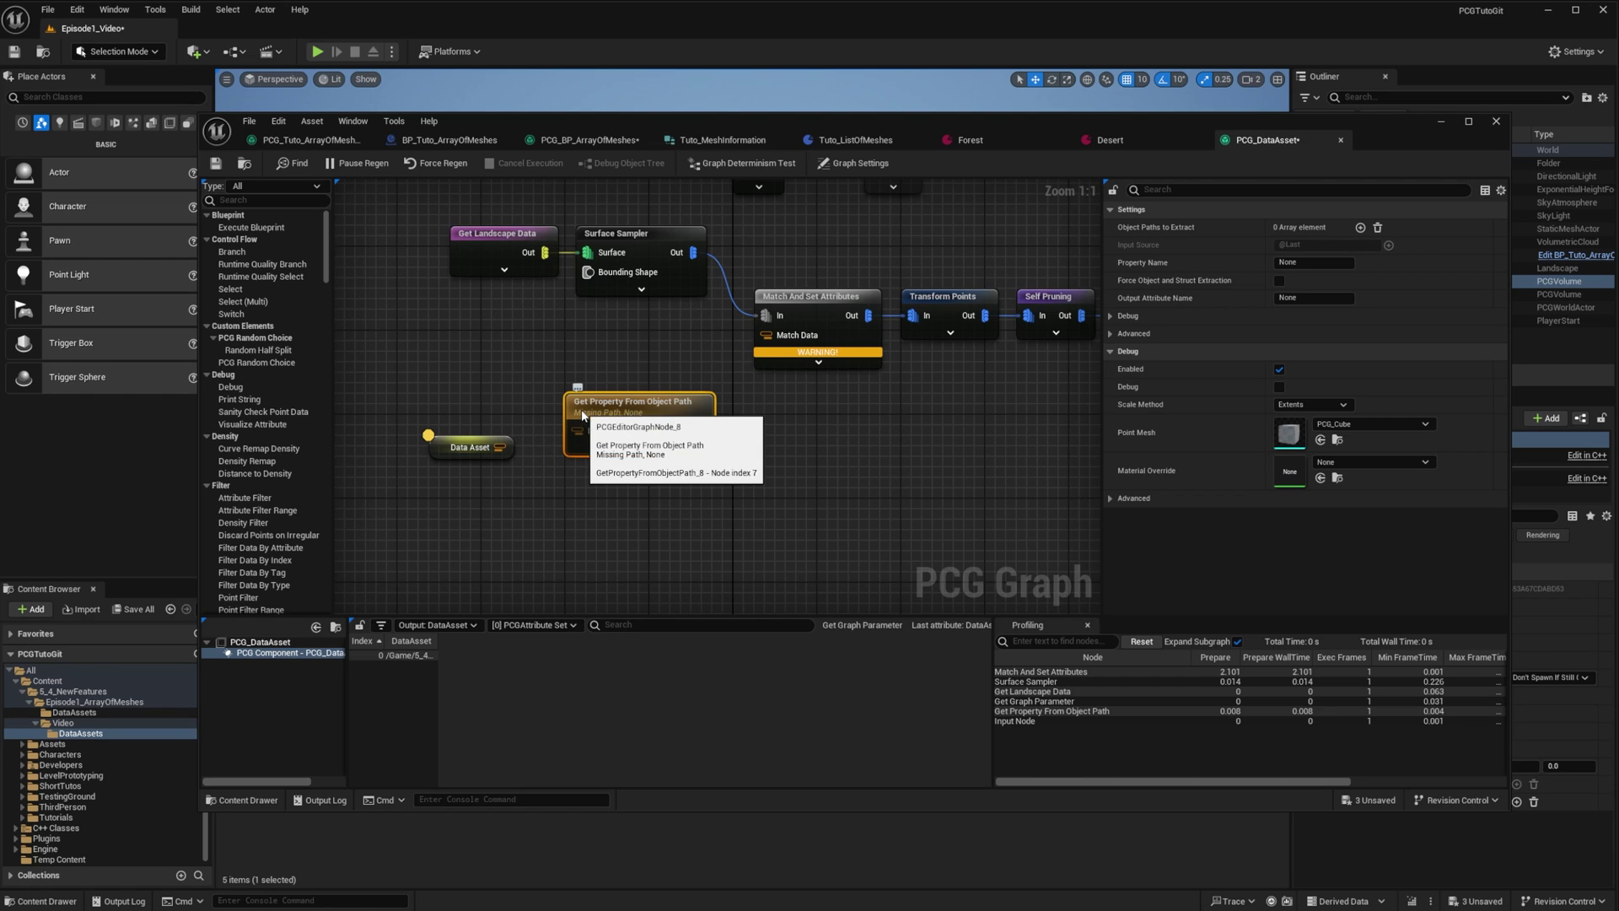
drag(500, 447, 580, 432)
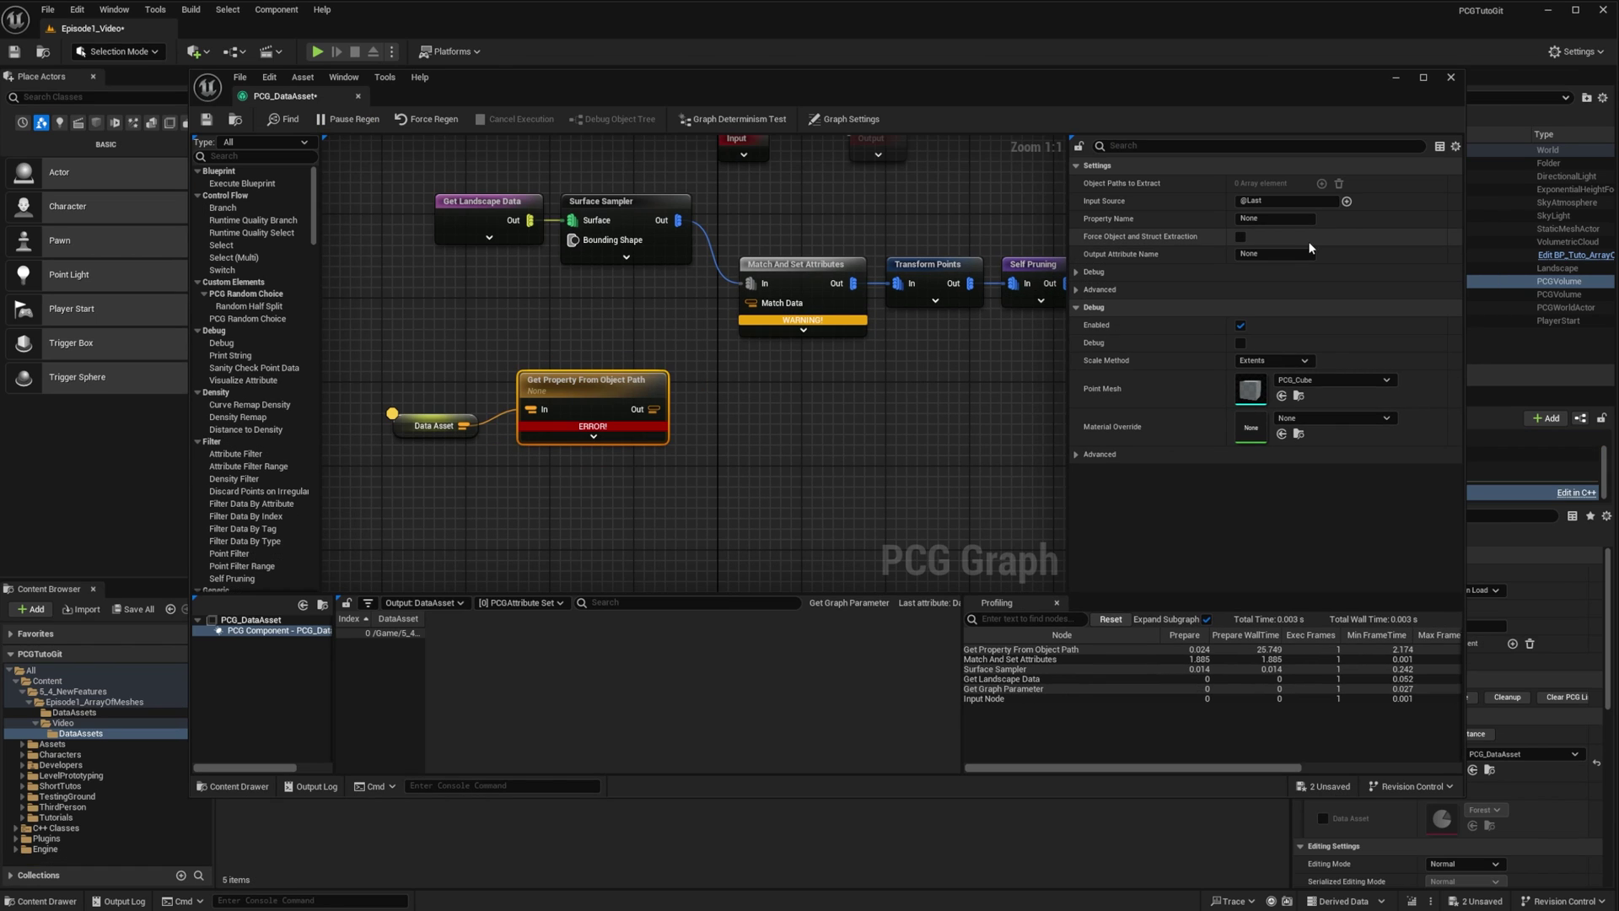
- Set the Get Property From Object Path node's Property Name to ListOfMeshes and inspect its output's Mesh, Scale and Priority columns
click(1278, 220)
text(Lis)
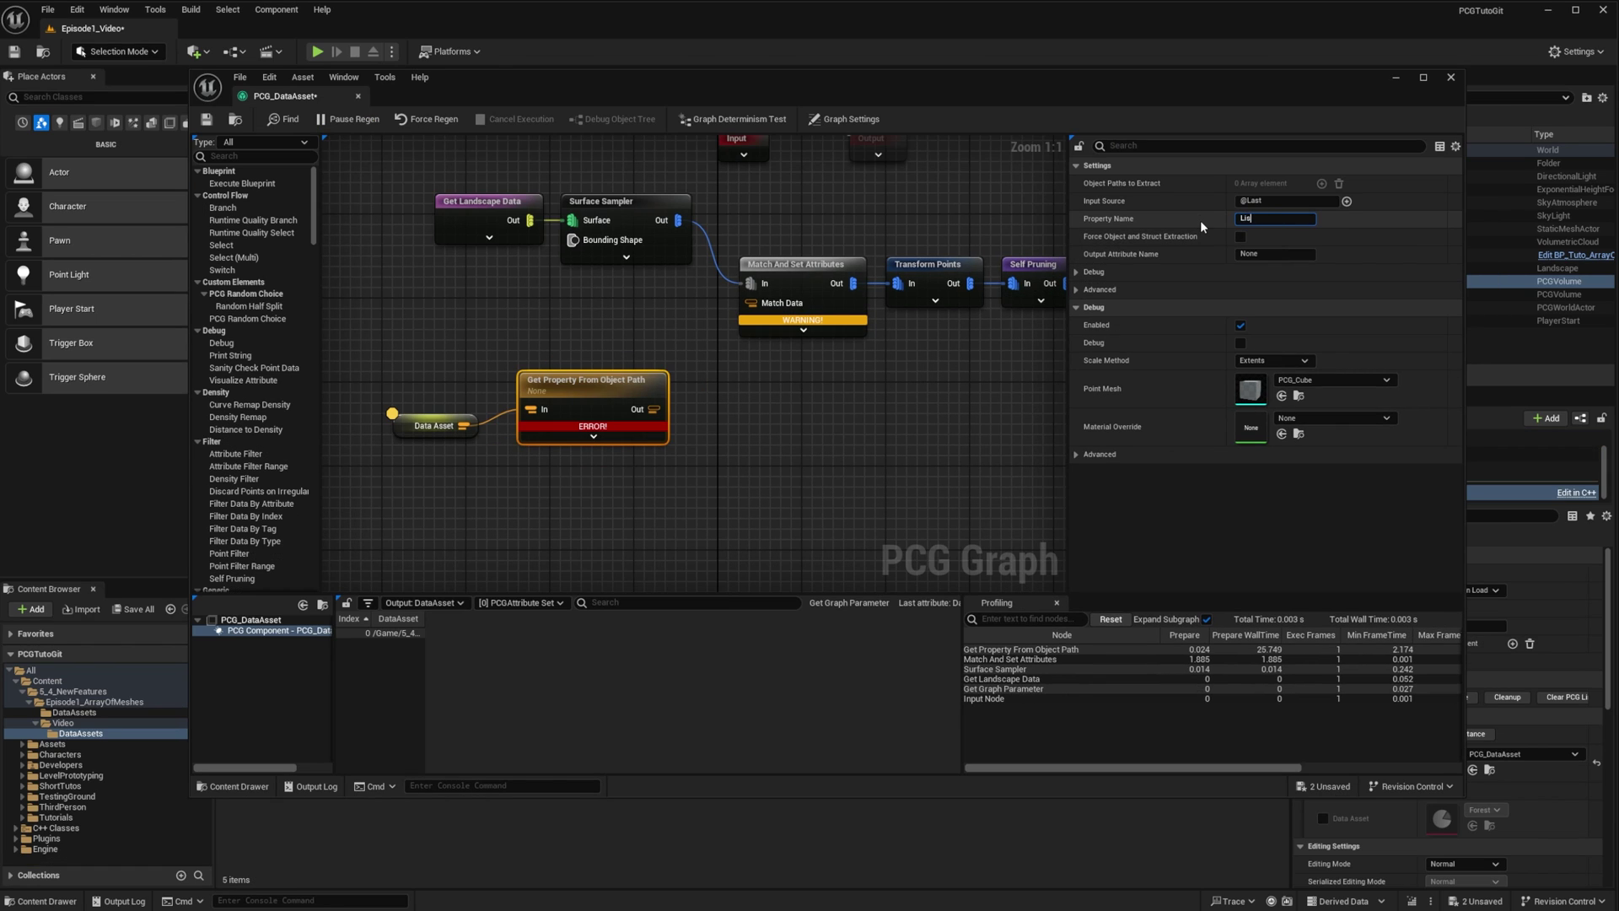
text(tOfMeshes)
key(Return)
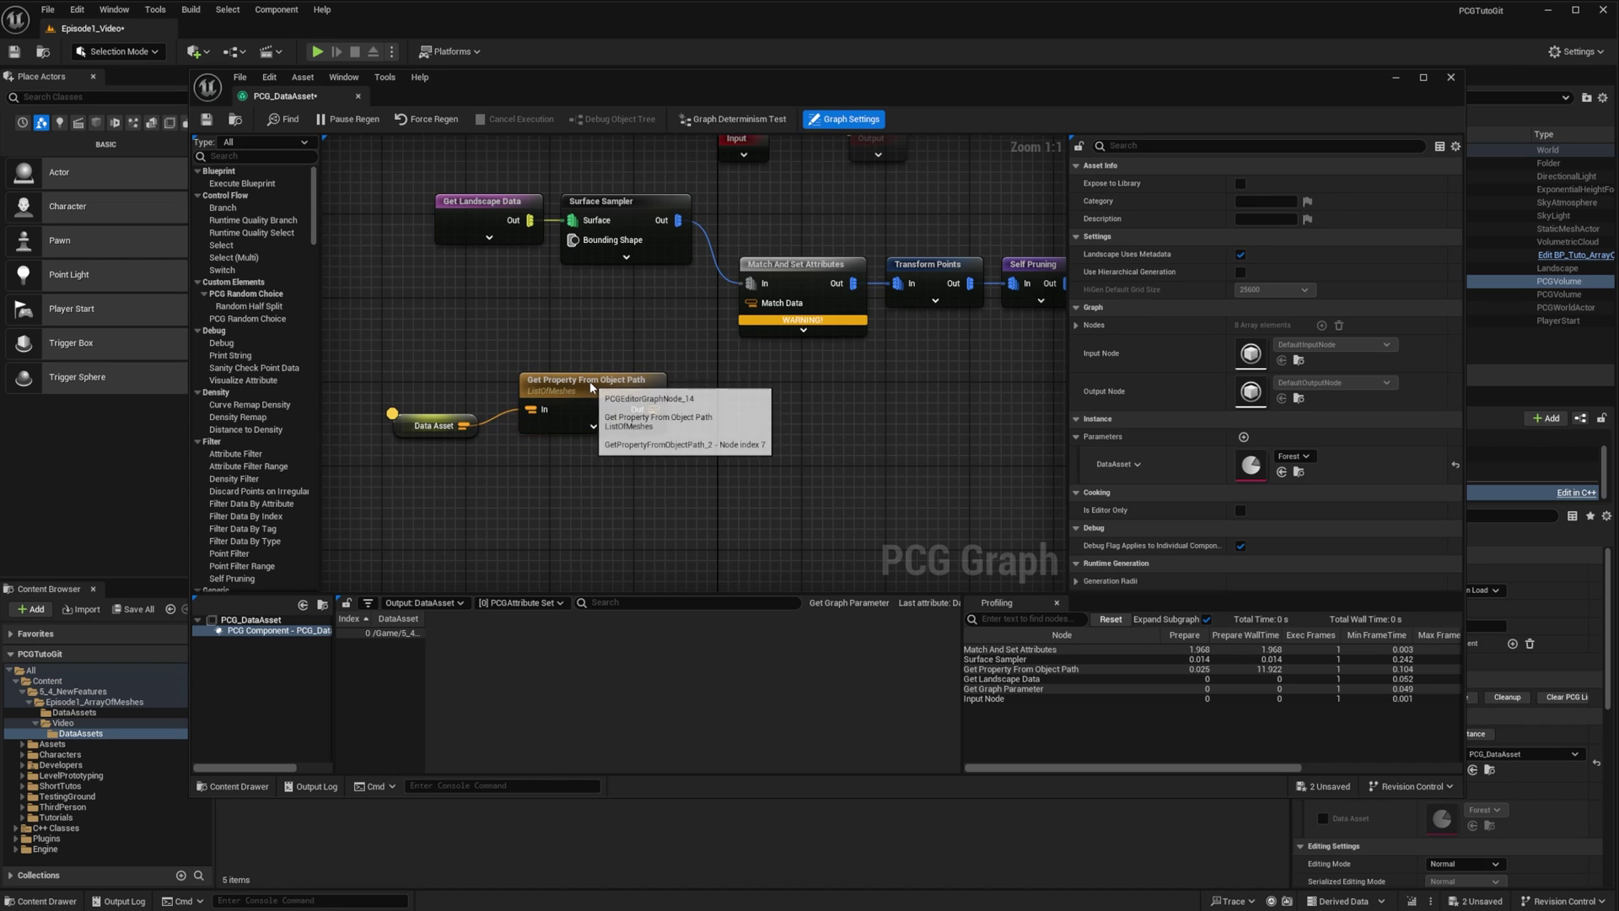
key(a)
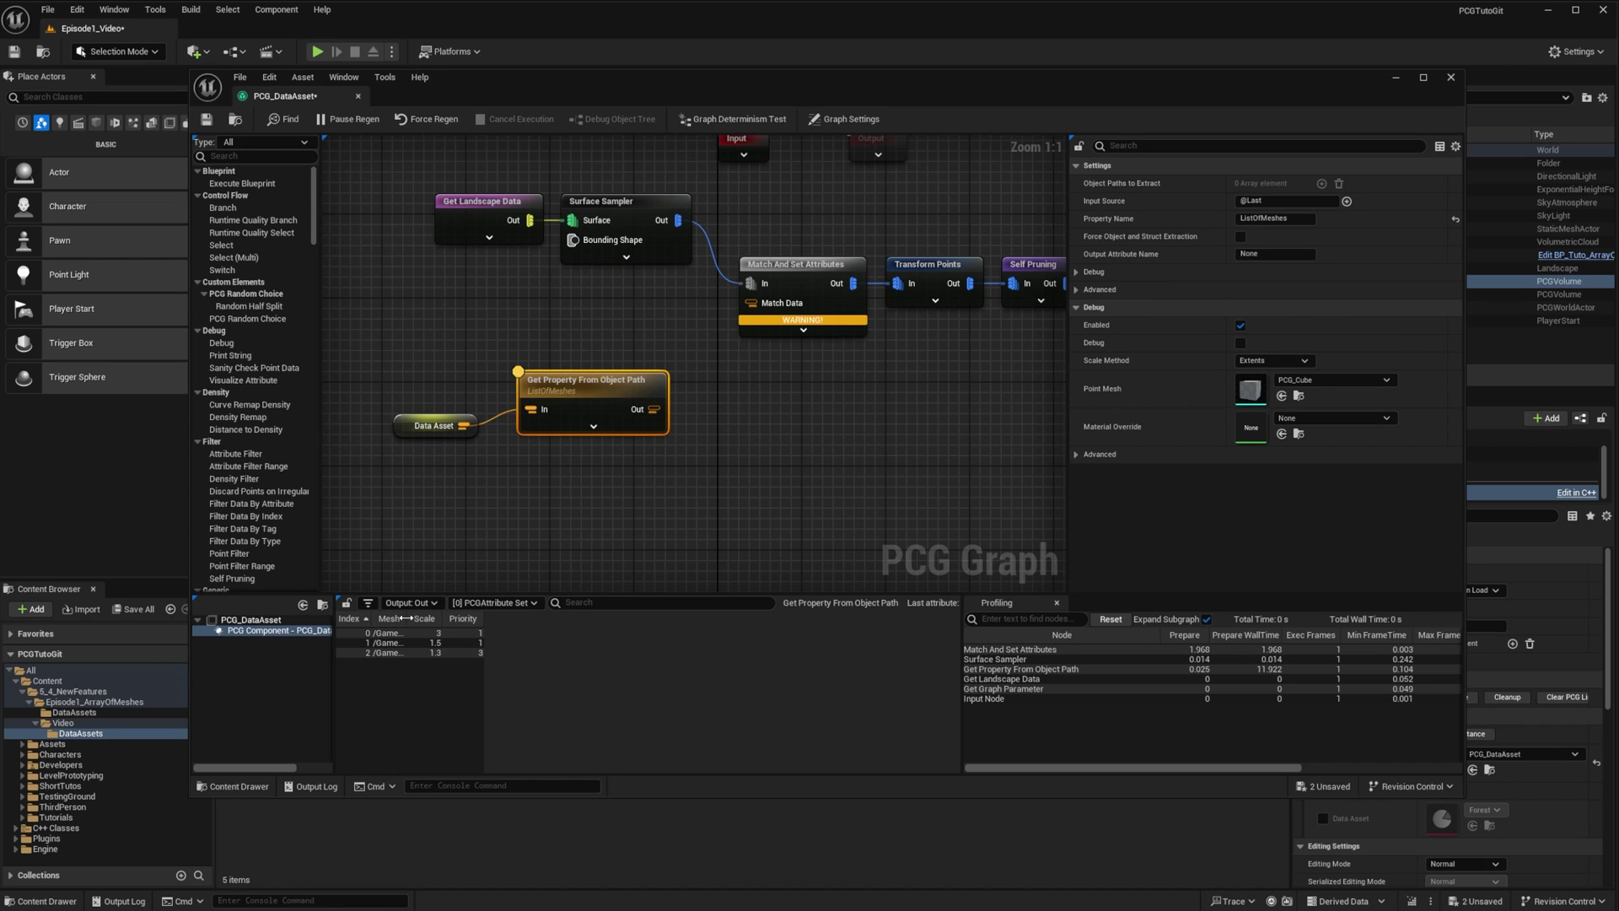
drag(411, 618, 516, 618)
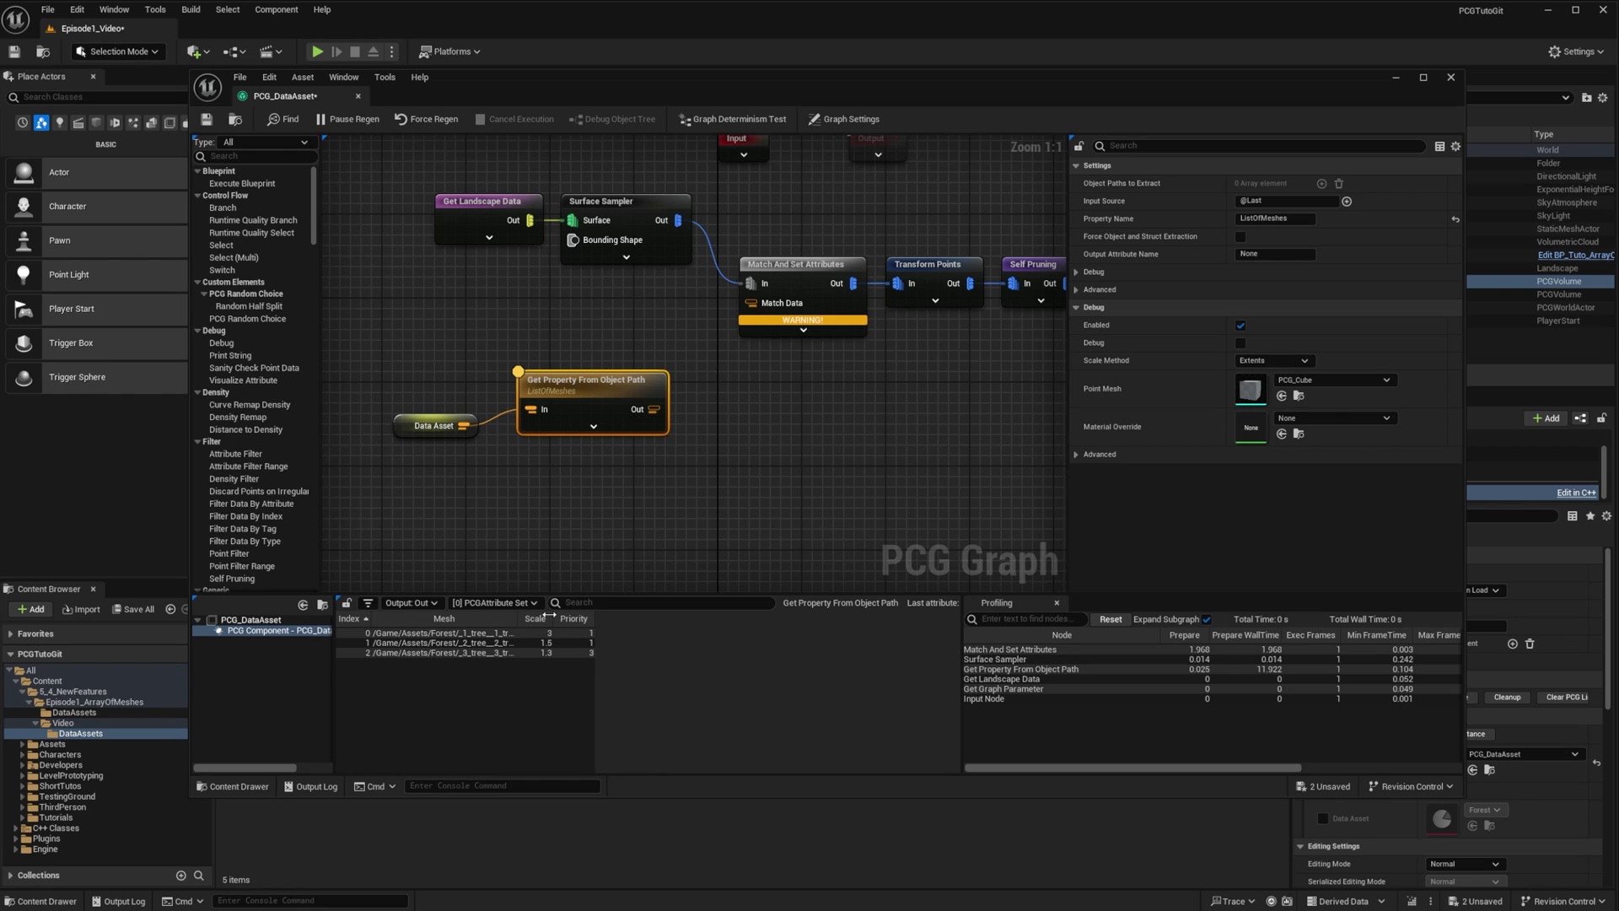
drag(549, 614, 586, 615)
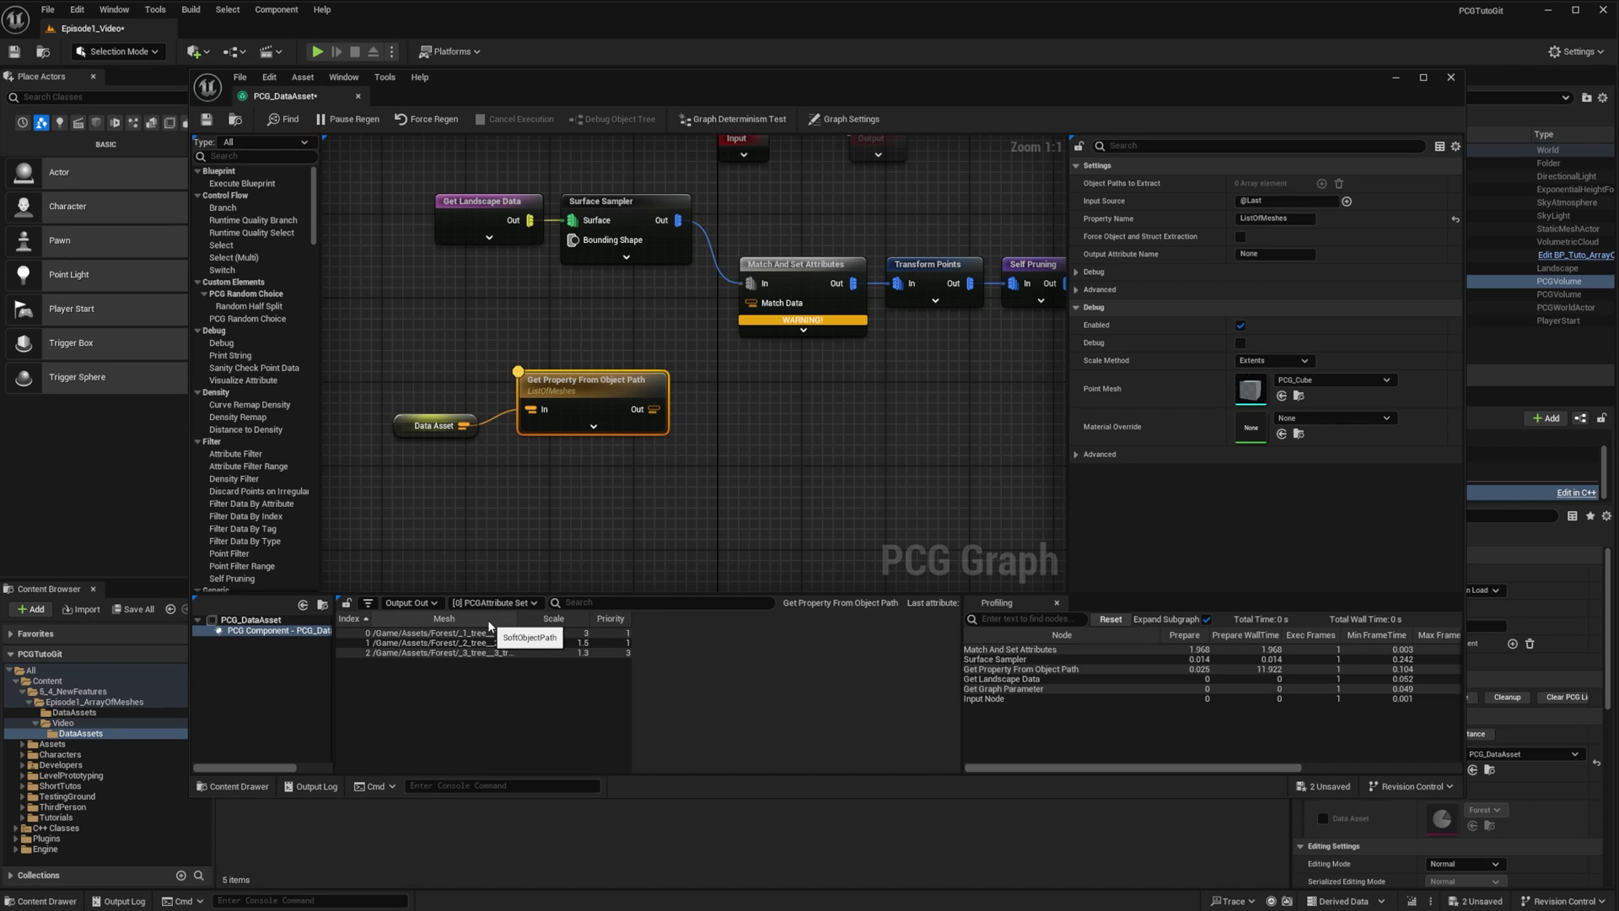
- Set the Static Mesh Spawner's Attribute Name to Mesh and connect the Get Property From Object Path output to Match Data on Match And Set Attributes
right_drag(908, 448, 466, 525)
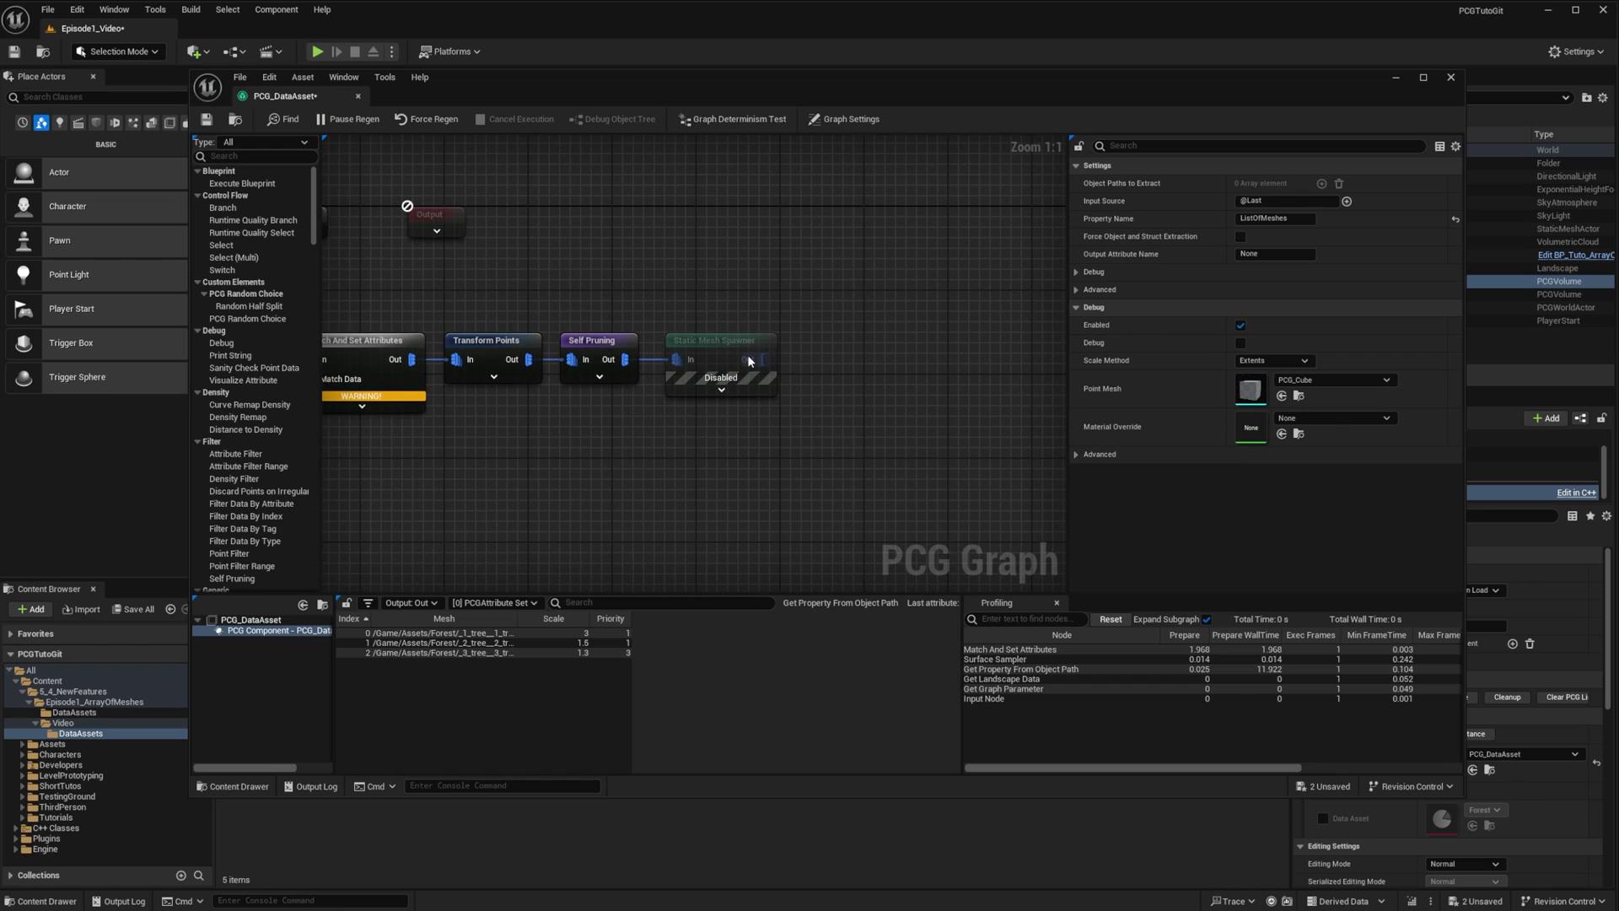
click(732, 347)
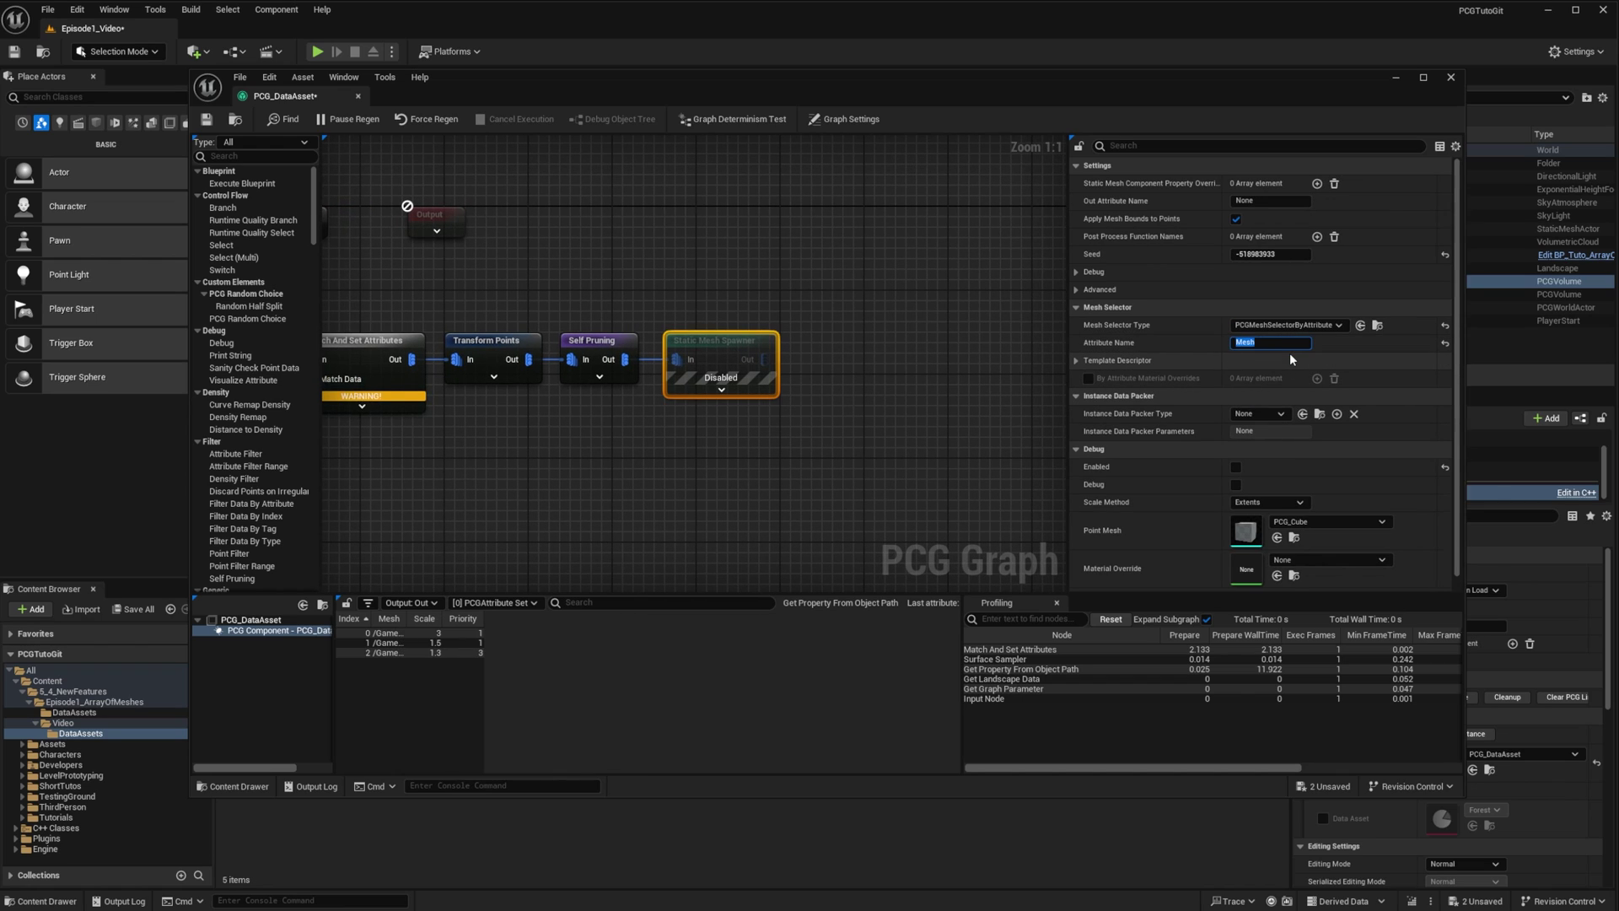
right_drag(581, 516, 1086, 457)
click(485, 510)
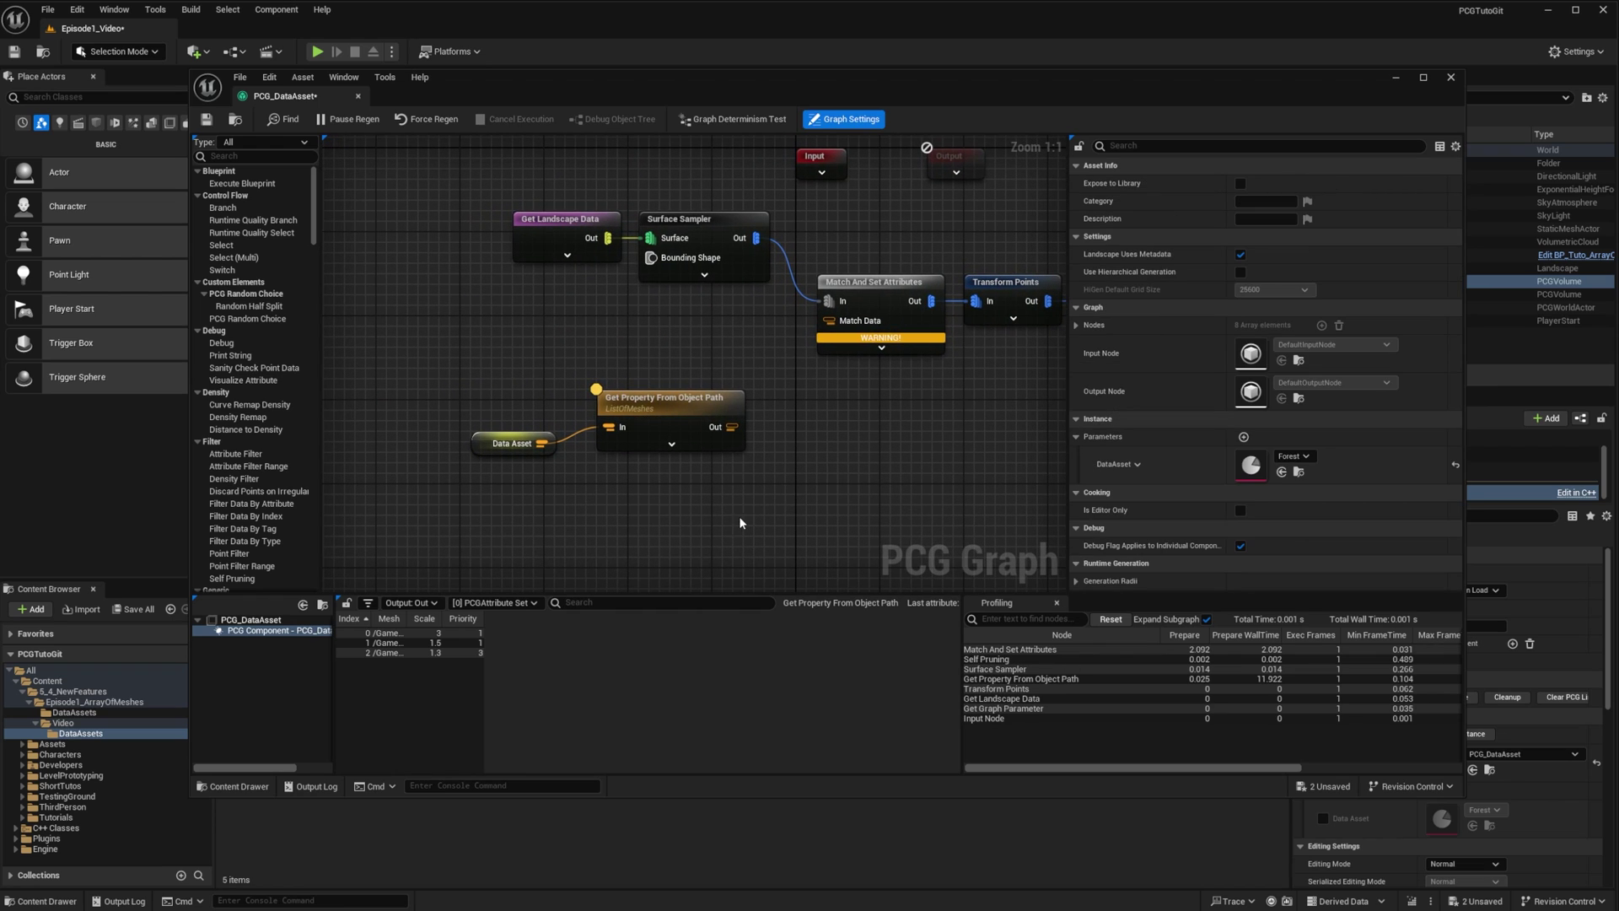
drag(732, 427, 830, 321)
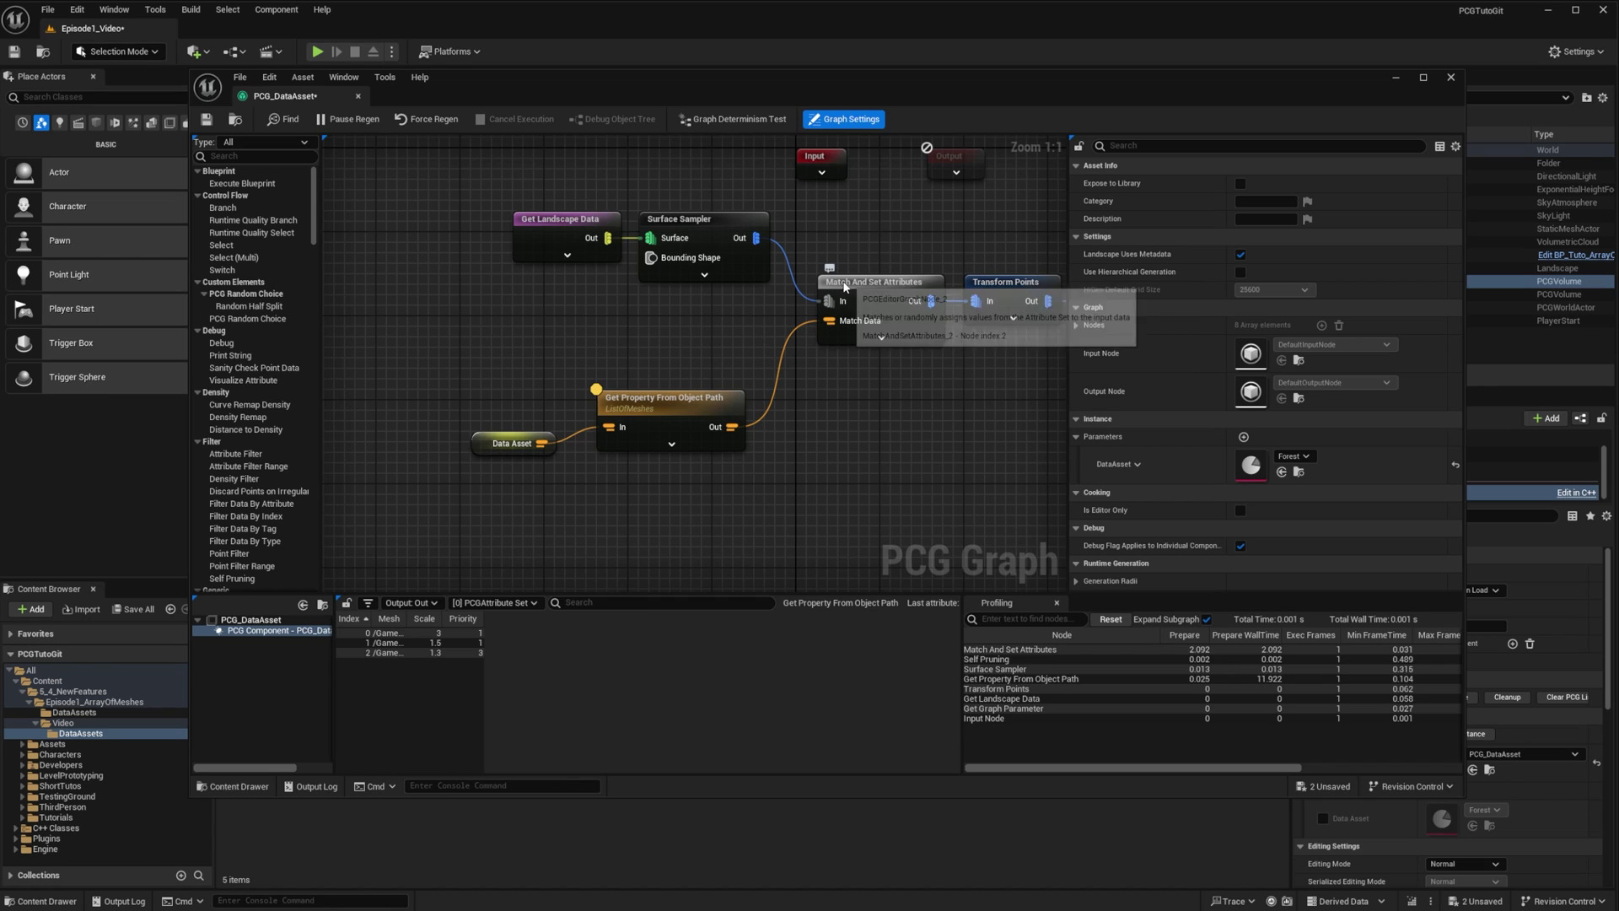
- Enable Match Weight Attribute on the Match And Set Attributes node and set it to Priority
click(923, 294)
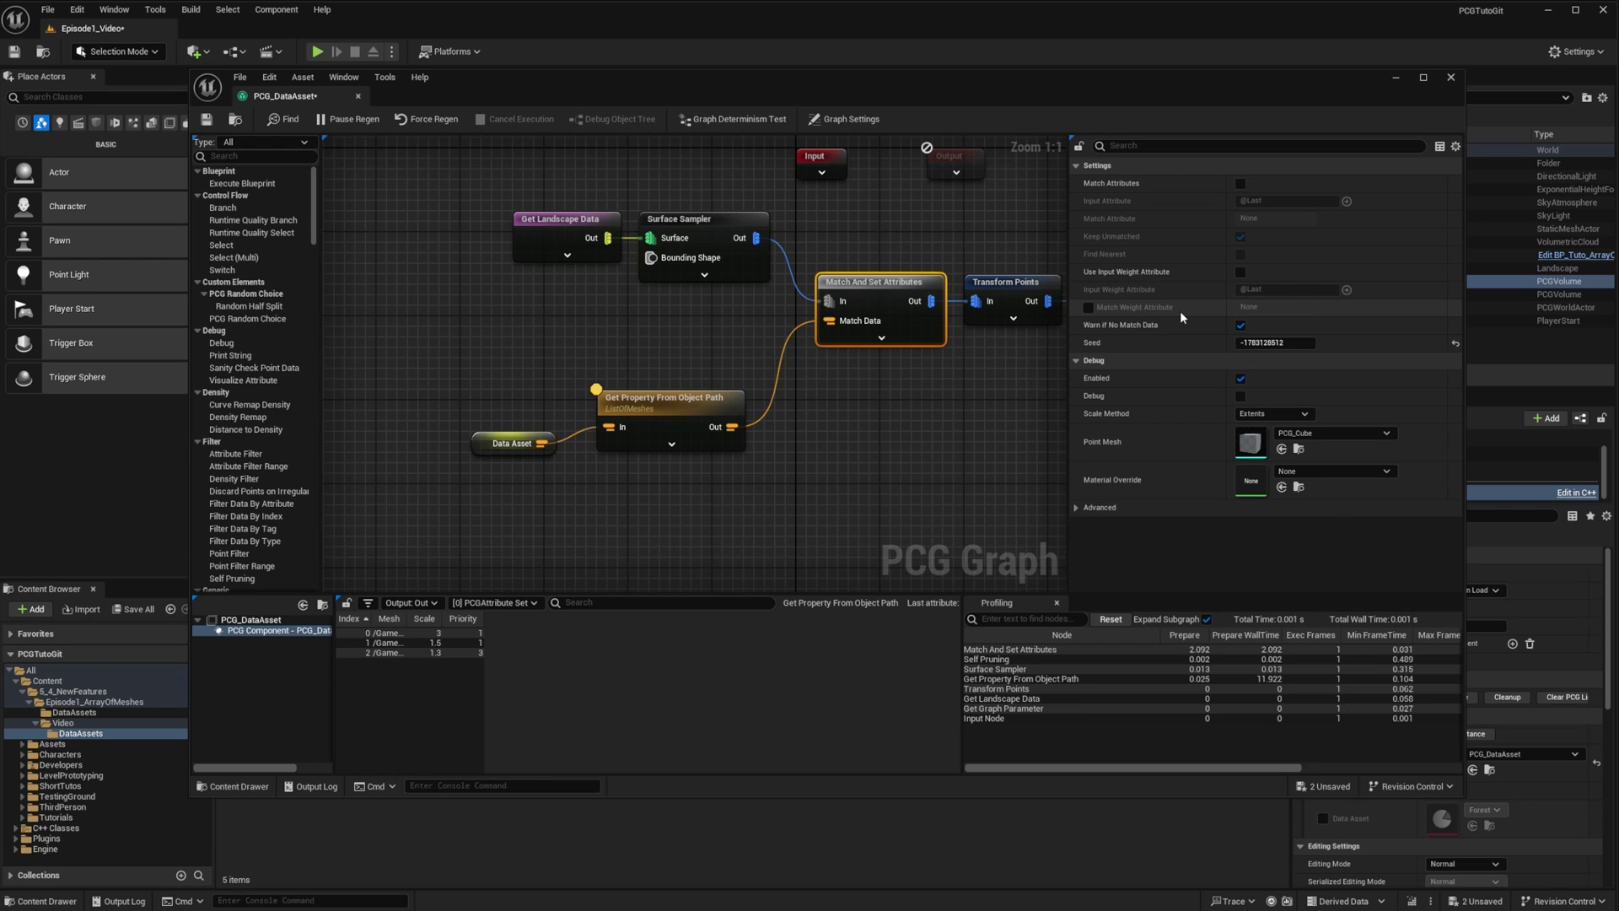
click(1088, 306)
click(1240, 307)
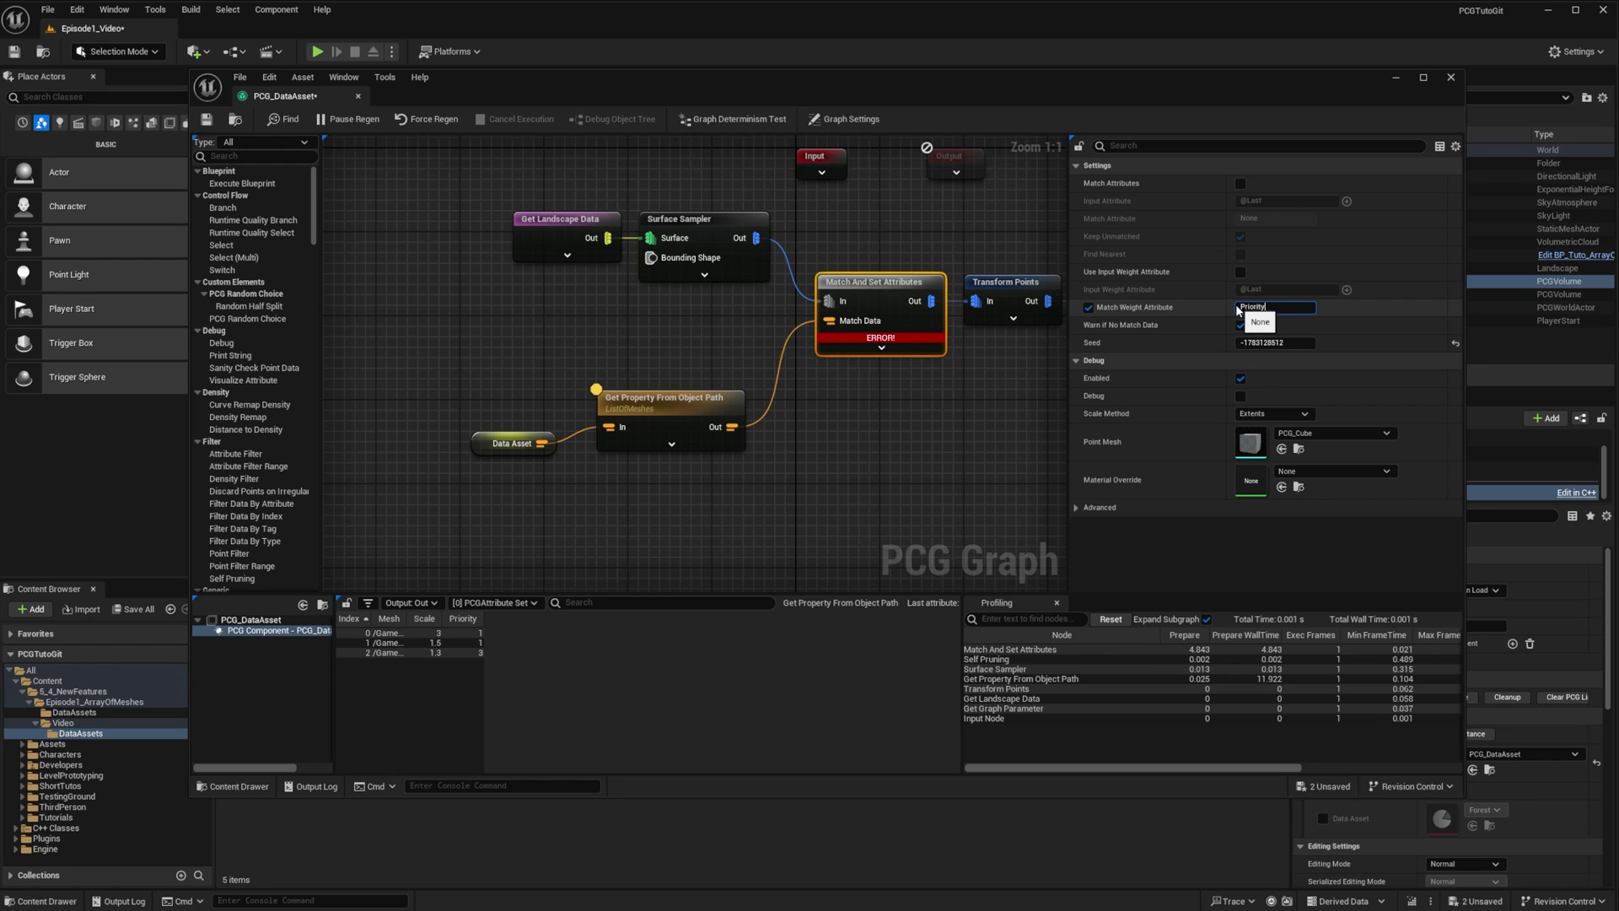
key(Return)
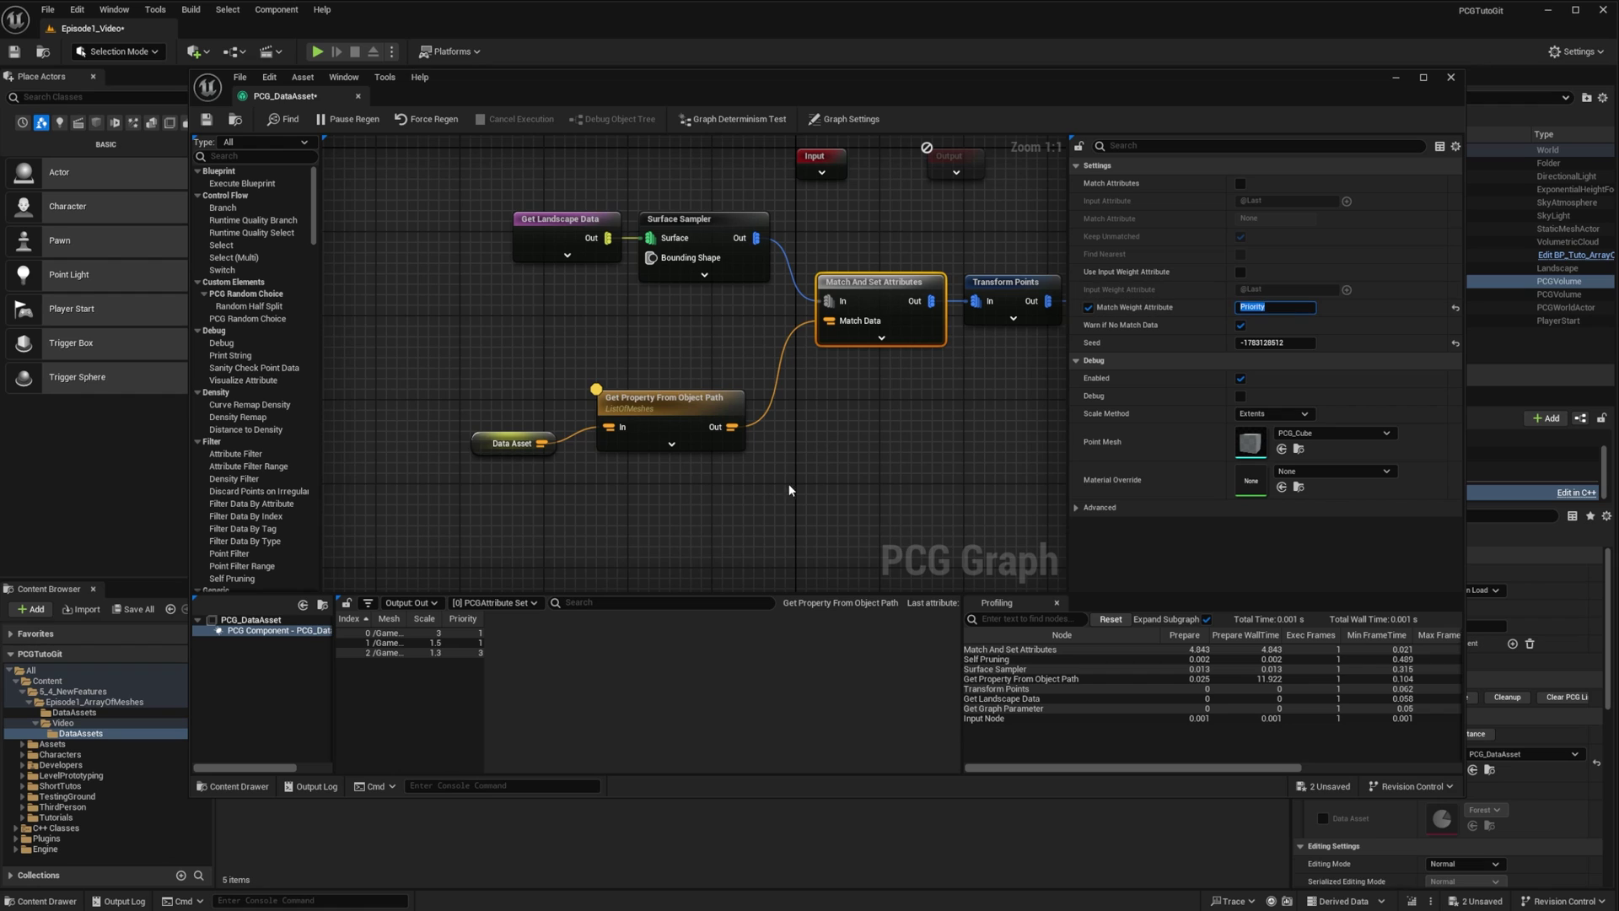
- Inspect the Match And Set Attributes output to examine the mesh and scale assigned to each point
click(904, 322)
key(a)
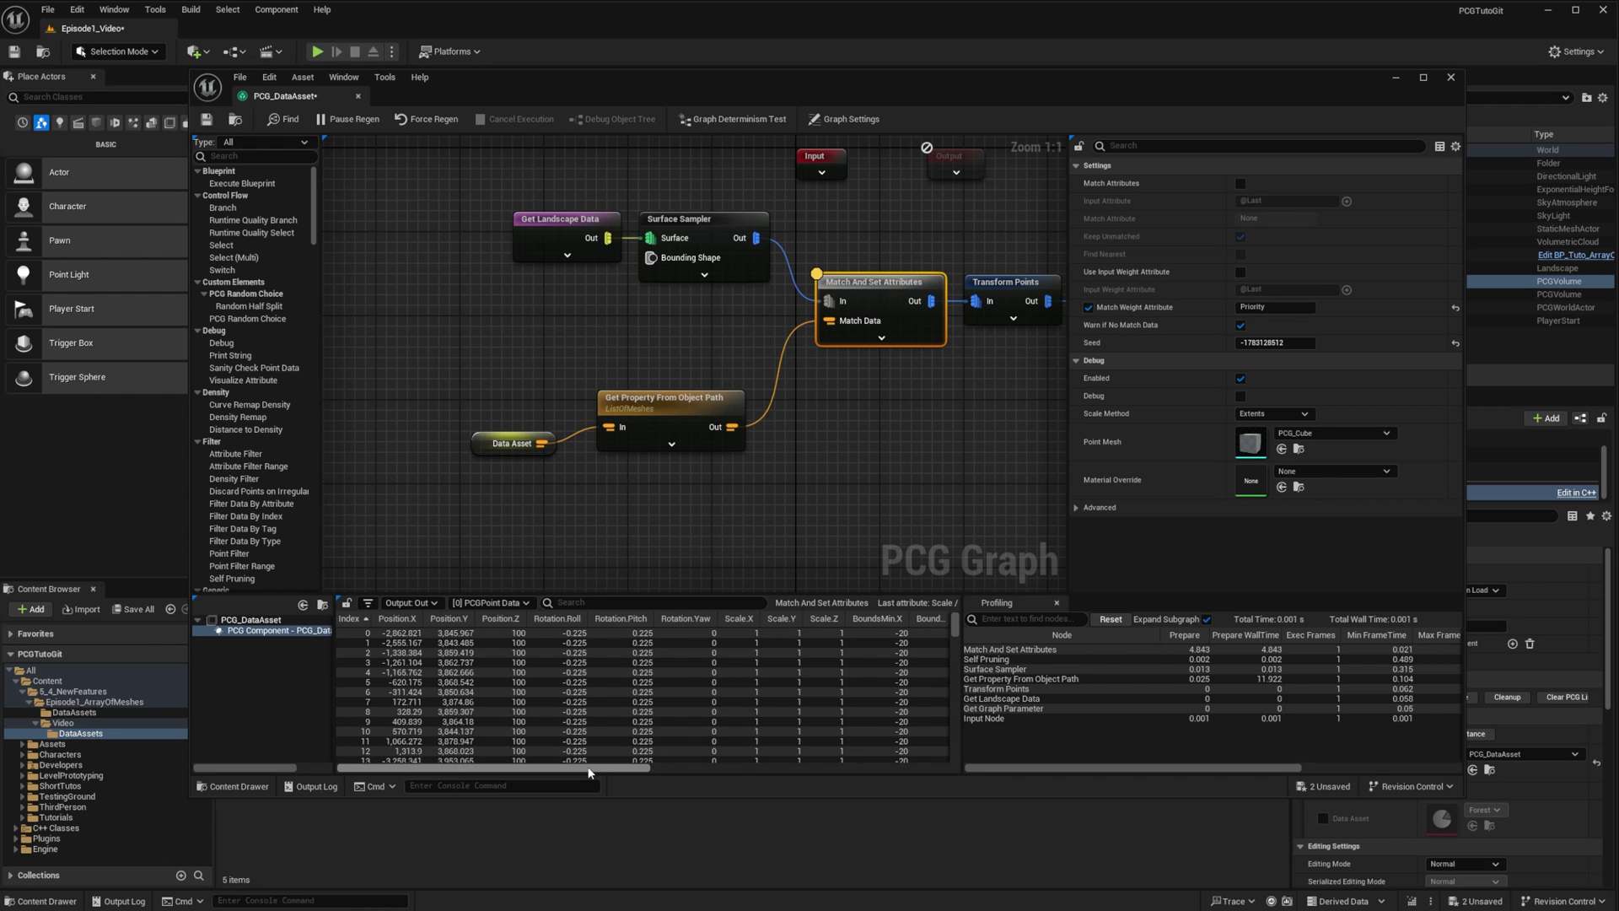
drag(588, 769, 897, 769)
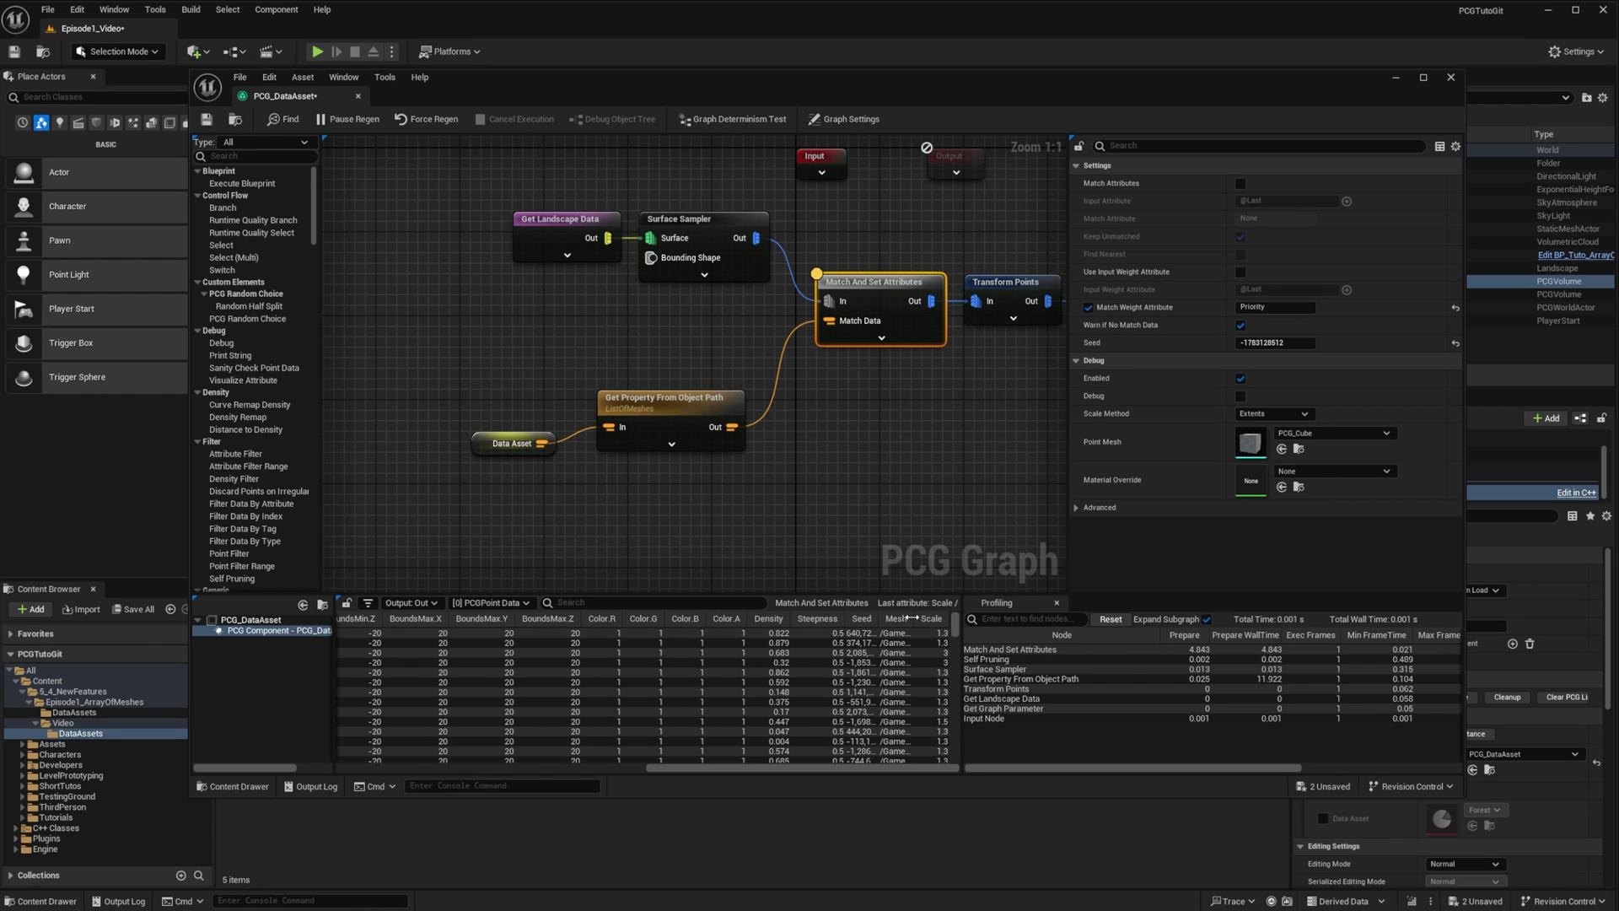
drag(911, 618, 976, 621)
drag(885, 769, 988, 768)
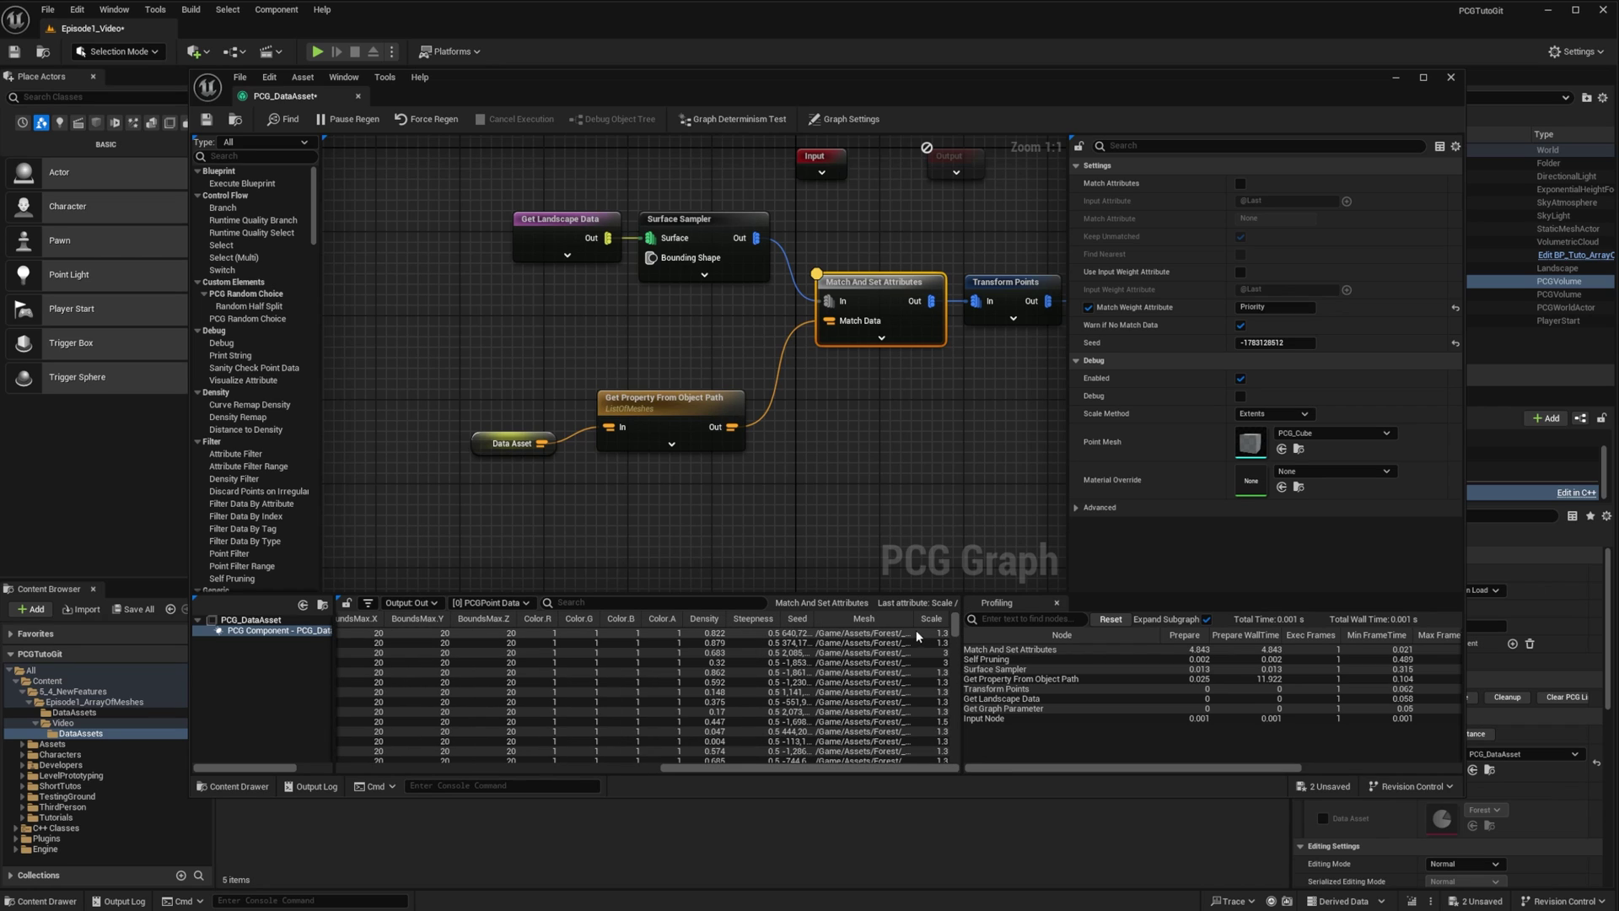
drag(913, 619, 957, 621)
drag(872, 768, 946, 765)
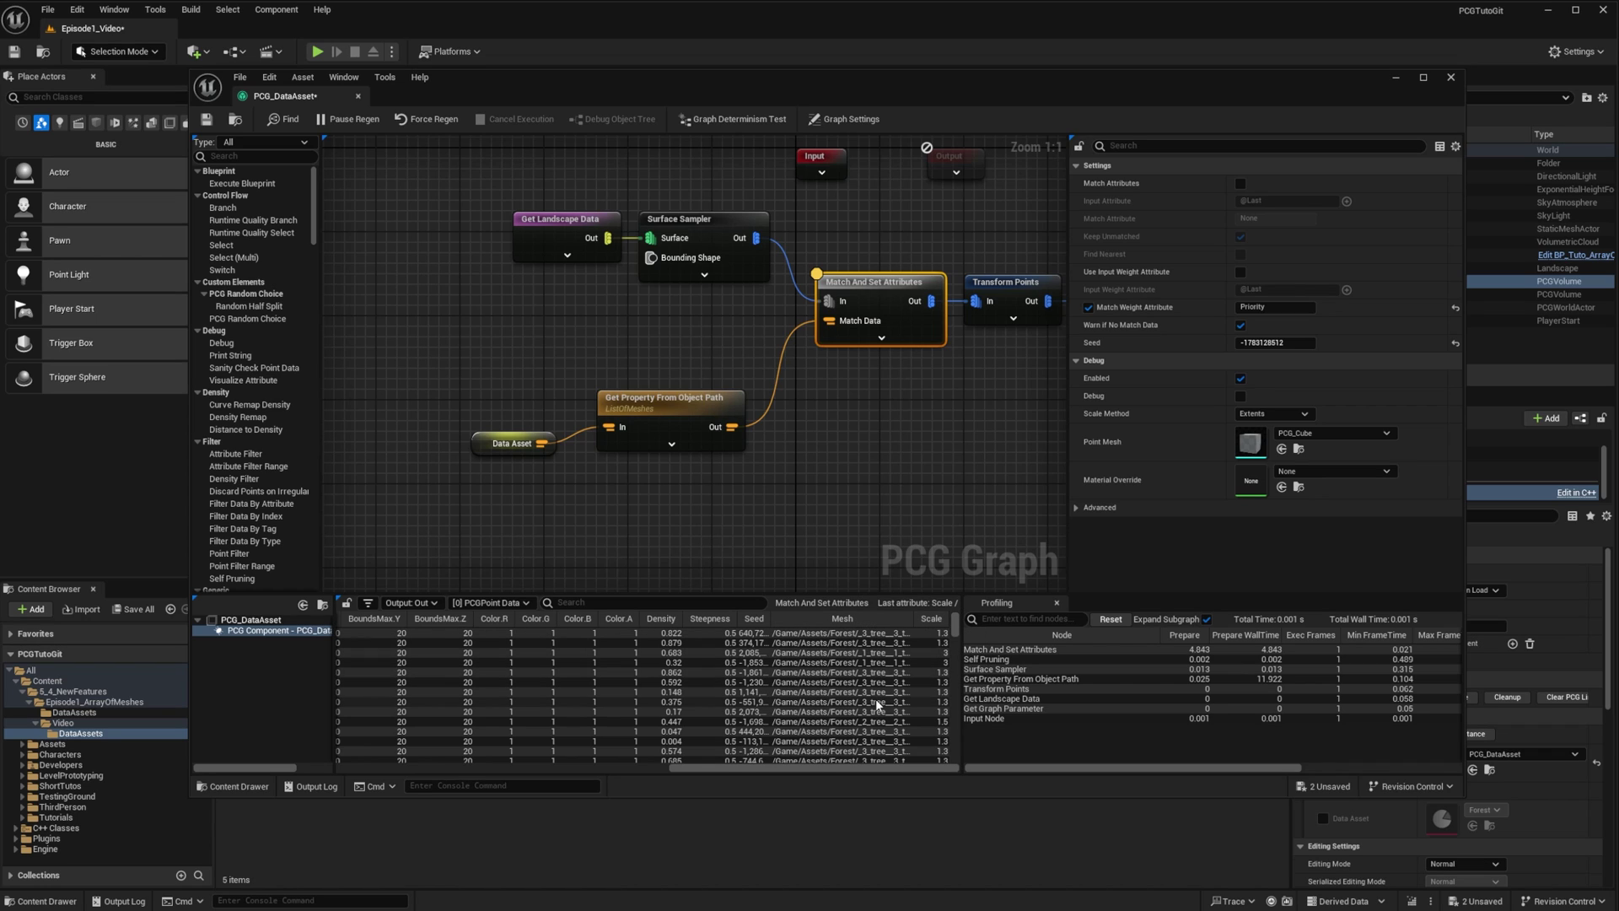
scroll(875, 698, down, 10)
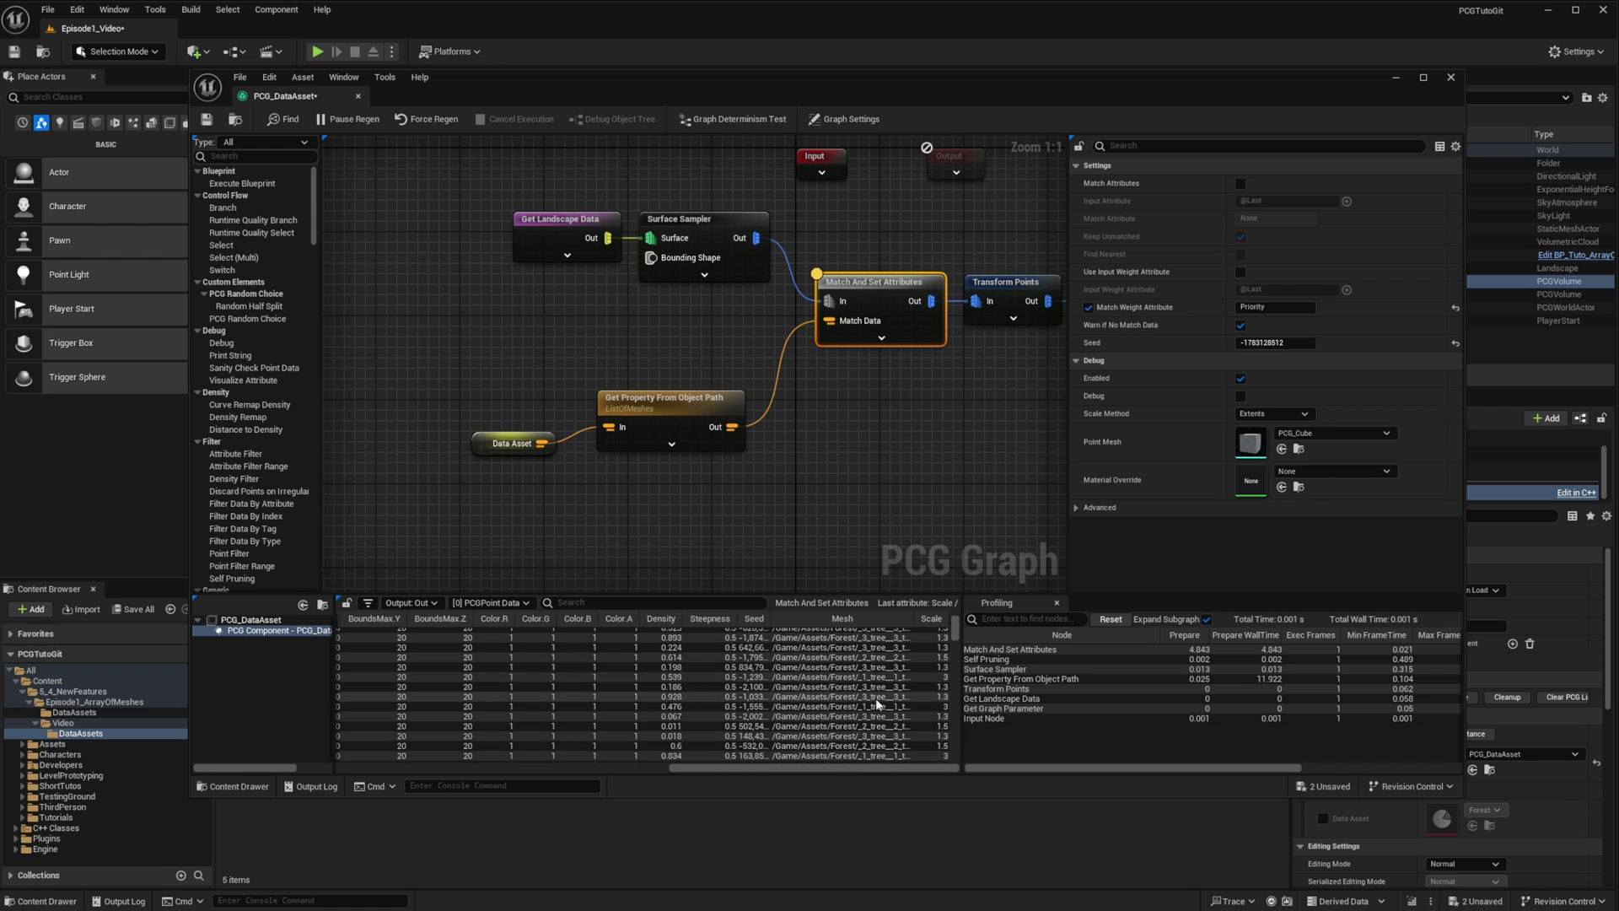
scroll(875, 696, down, 4)
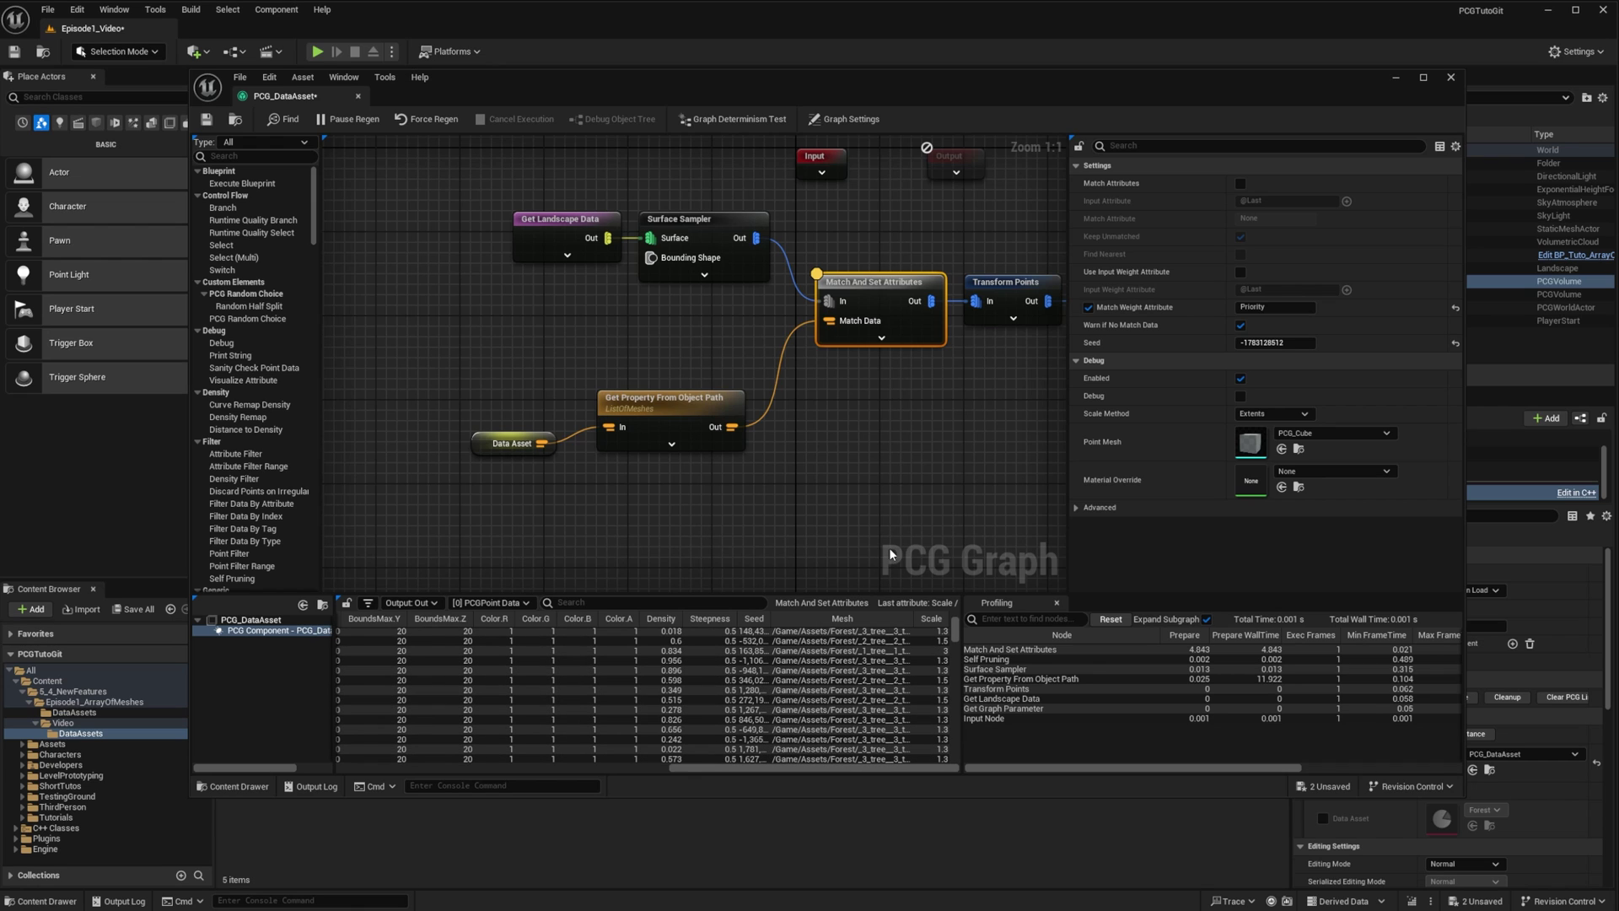
- Add a Multiply node between Self Pruning and the Static Mesh Spawner, feeding Self Pruning's output into both In A and In B
right_drag(994, 506, 562, 533)
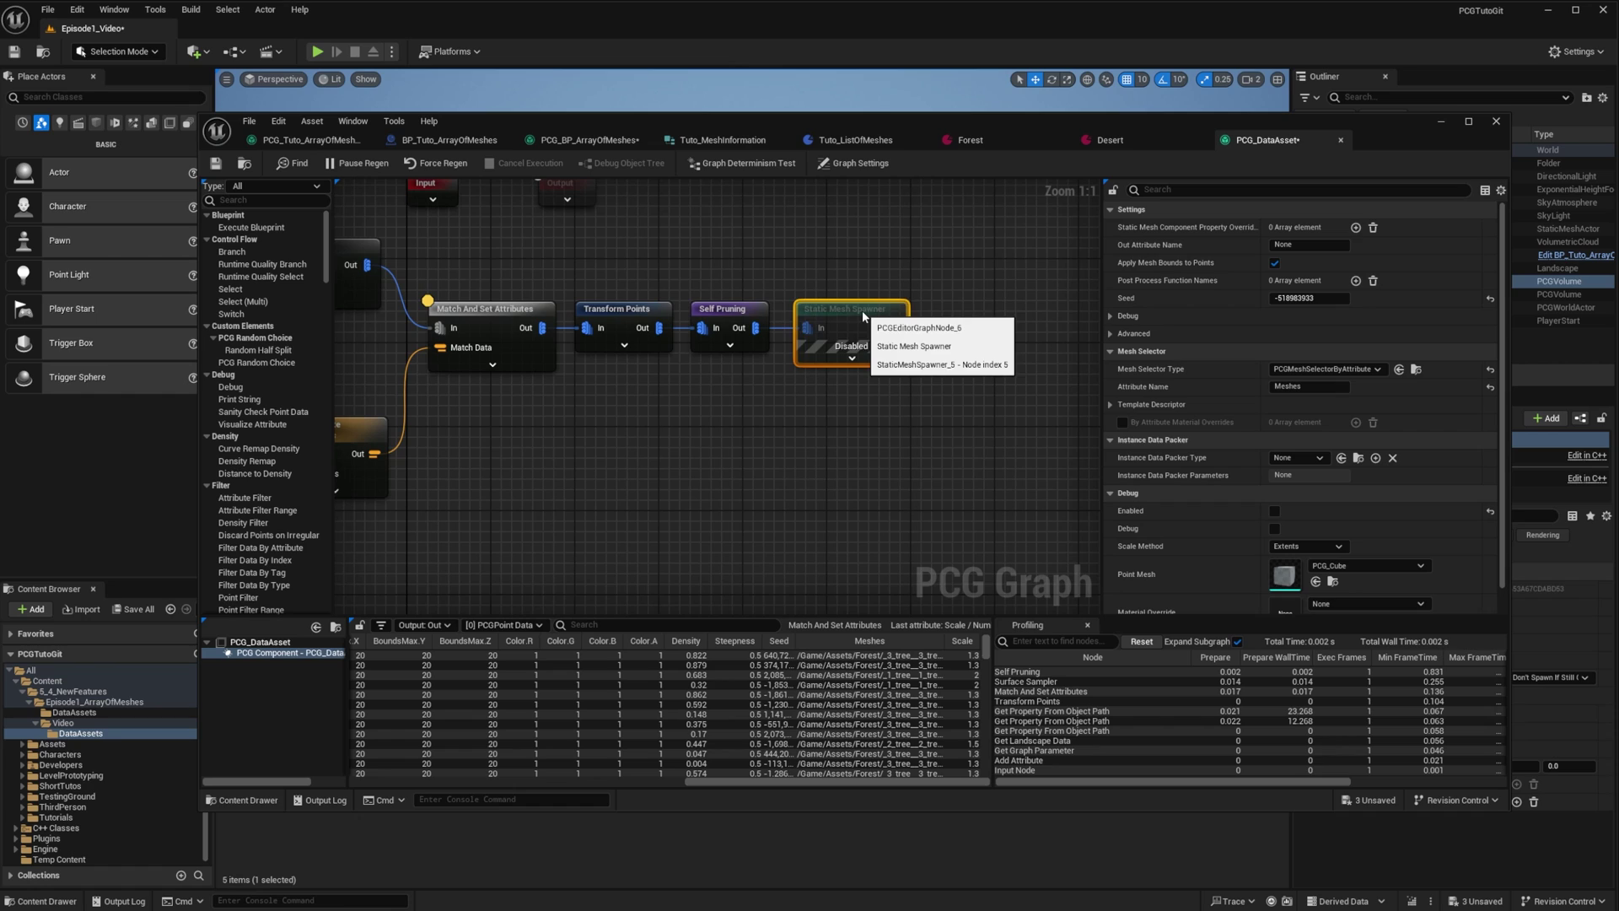
drag(860, 313, 925, 314)
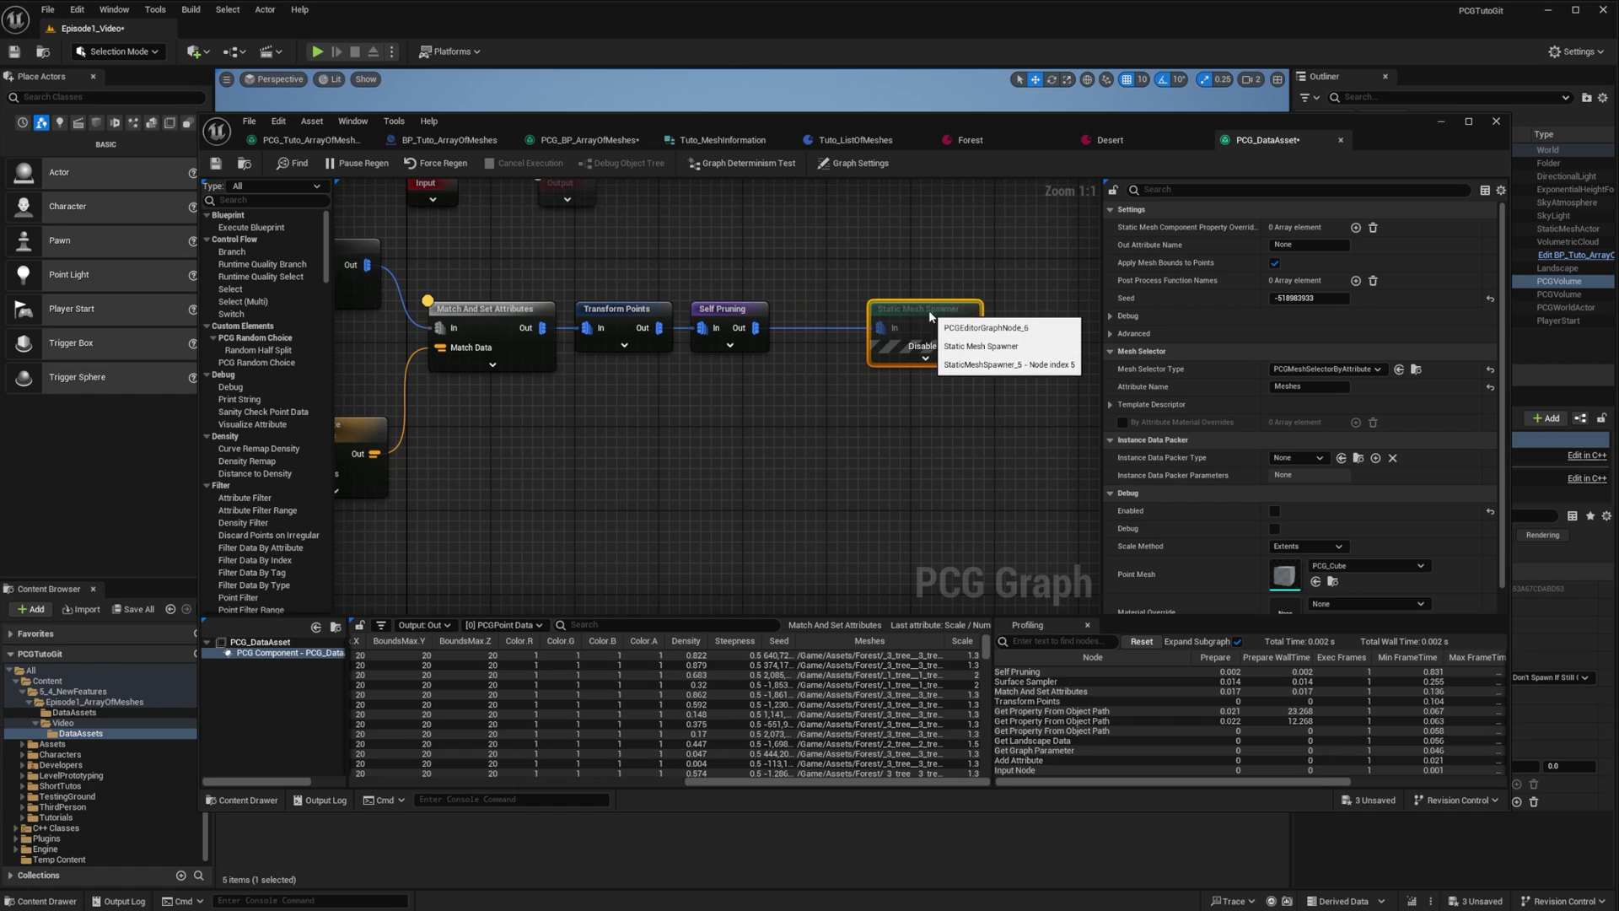
click(816, 329)
right_click(777, 335)
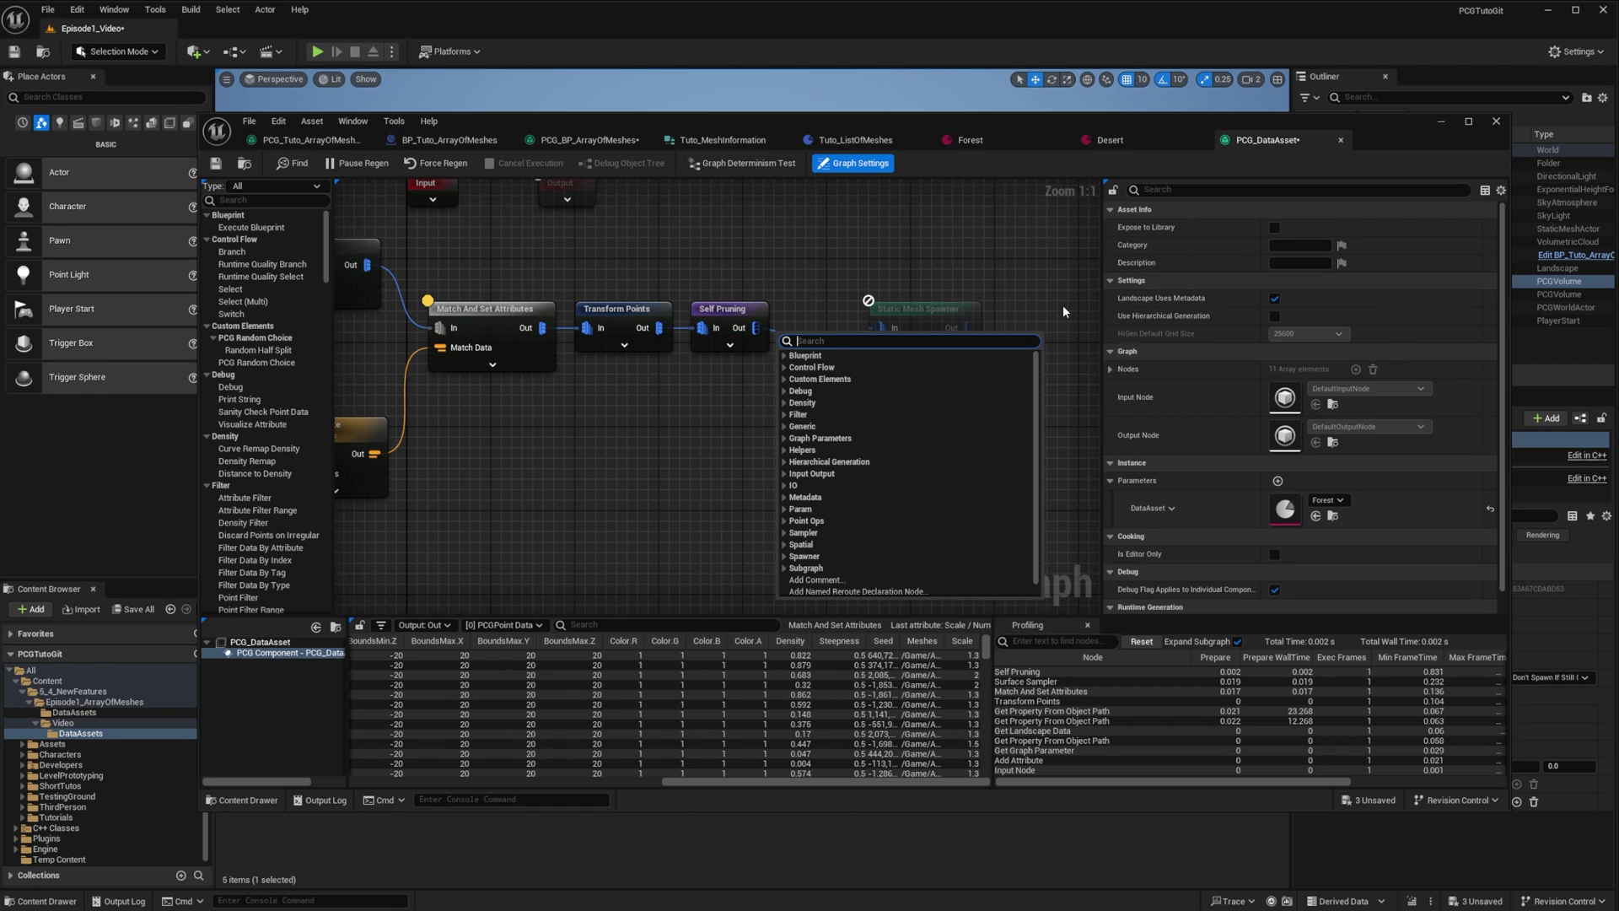
text(multiply)
key(Return)
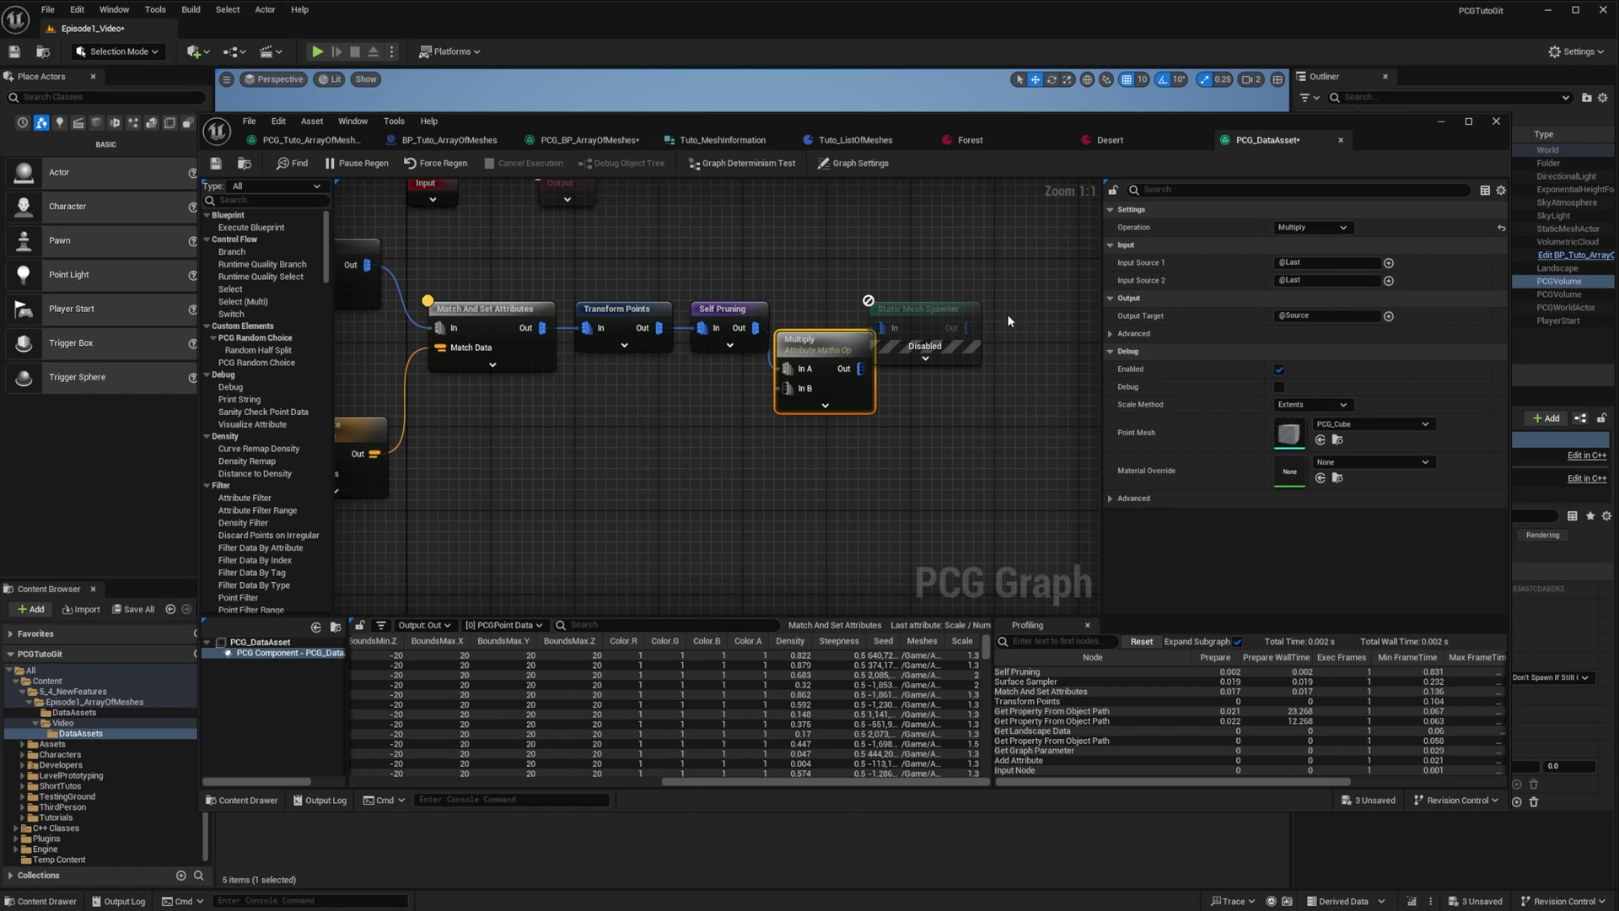
drag(920, 321, 982, 312)
mouse_move(823, 354)
mouse_down()
mouse_move(842, 317)
mouse_move(787, 342)
mouse_move(804, 346)
mouse_up()
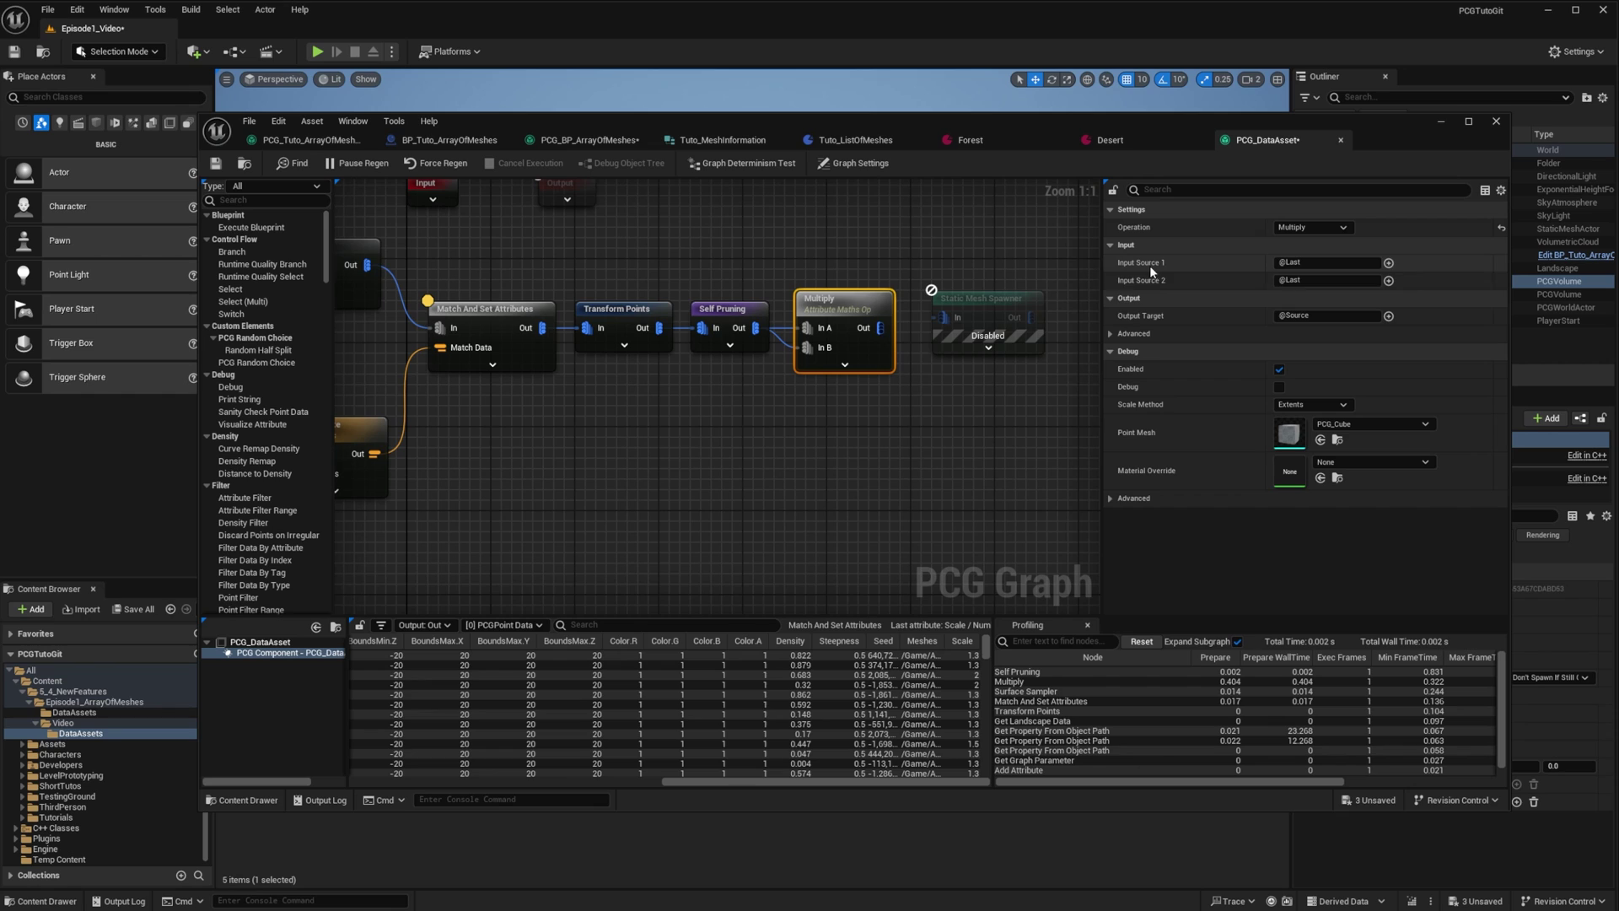
- Set the Multiply node's Input Source 1 to $Scale, Input Source 2 to the Scale attribute and Output Target to Source Attribute
drag(711, 783, 524, 785)
click(1389, 263)
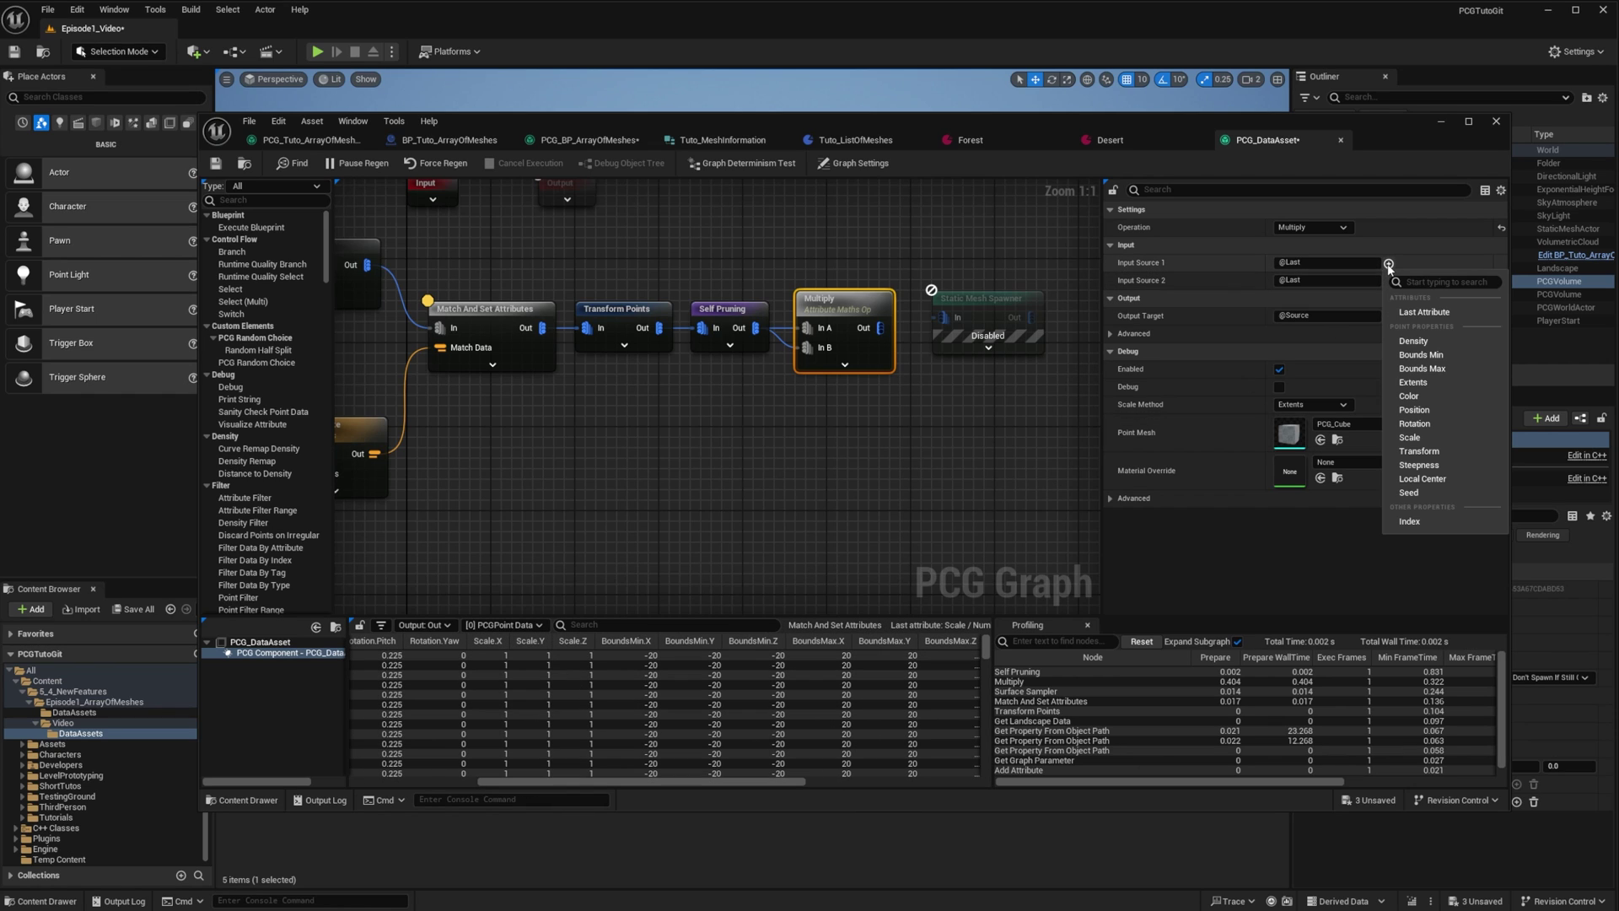
click(1409, 436)
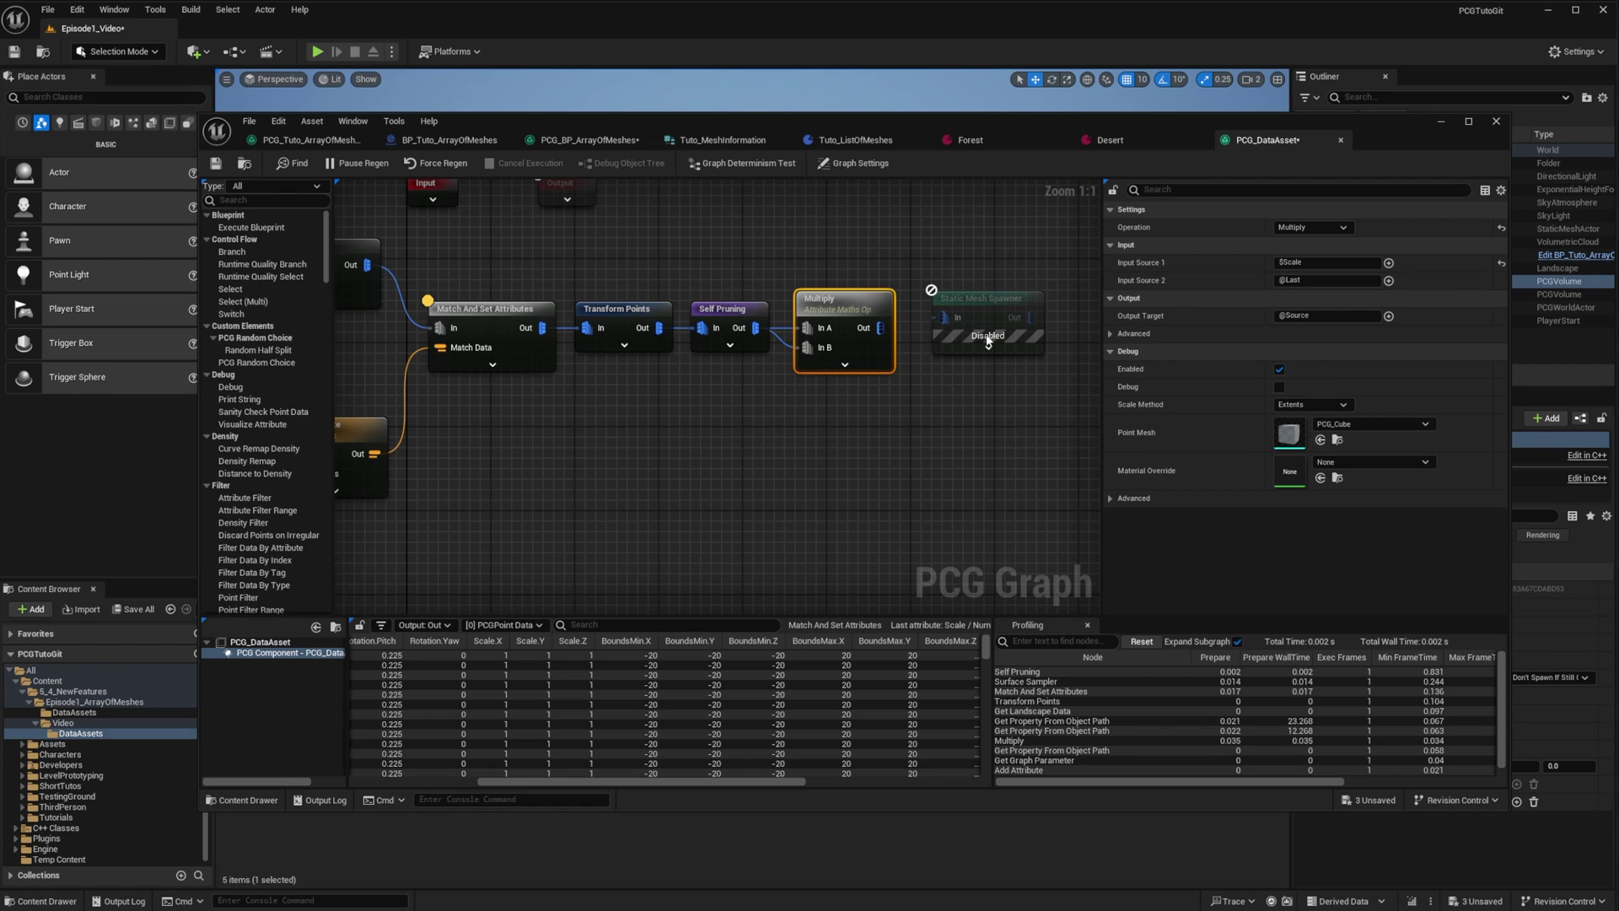
click(1328, 280)
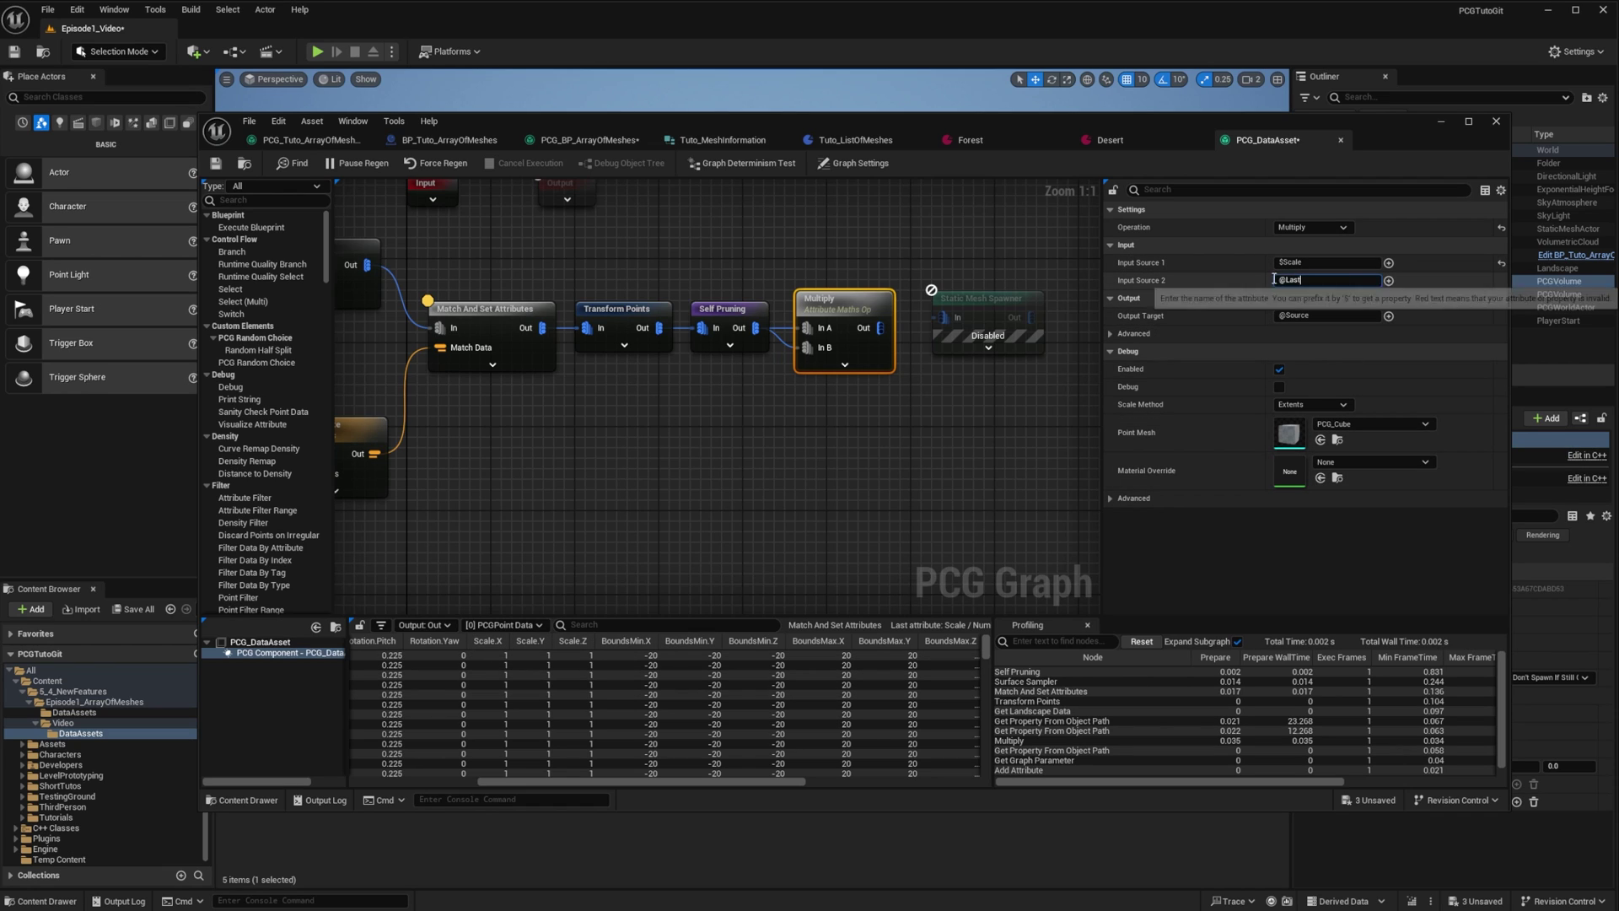
drag(782, 779, 969, 780)
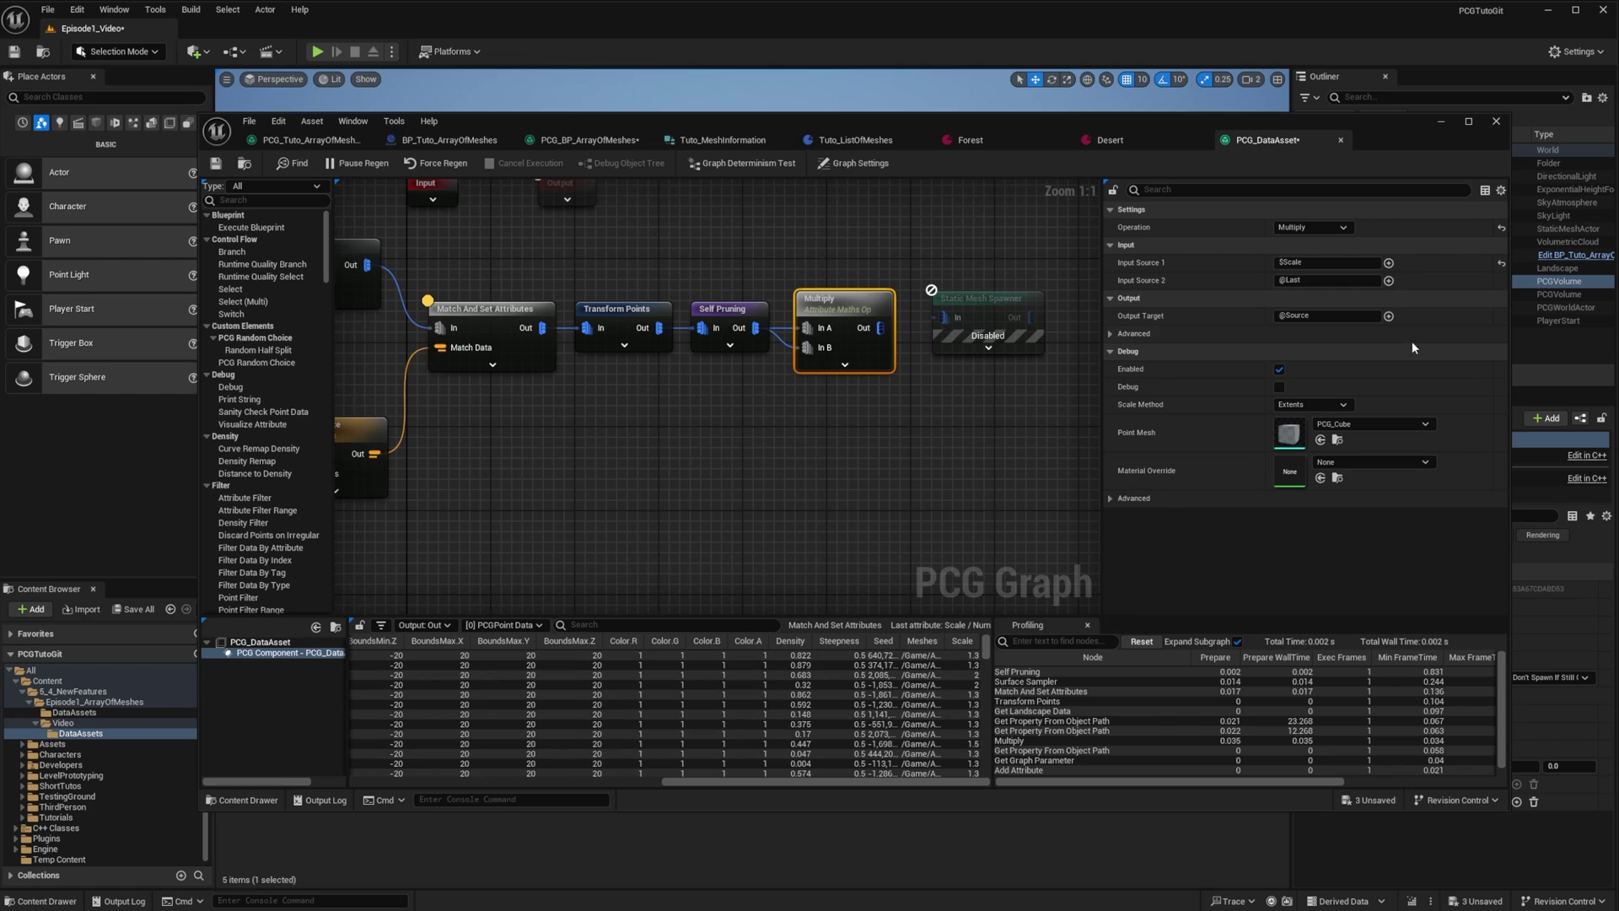
click(1311, 284)
text(Scale)
key(Return)
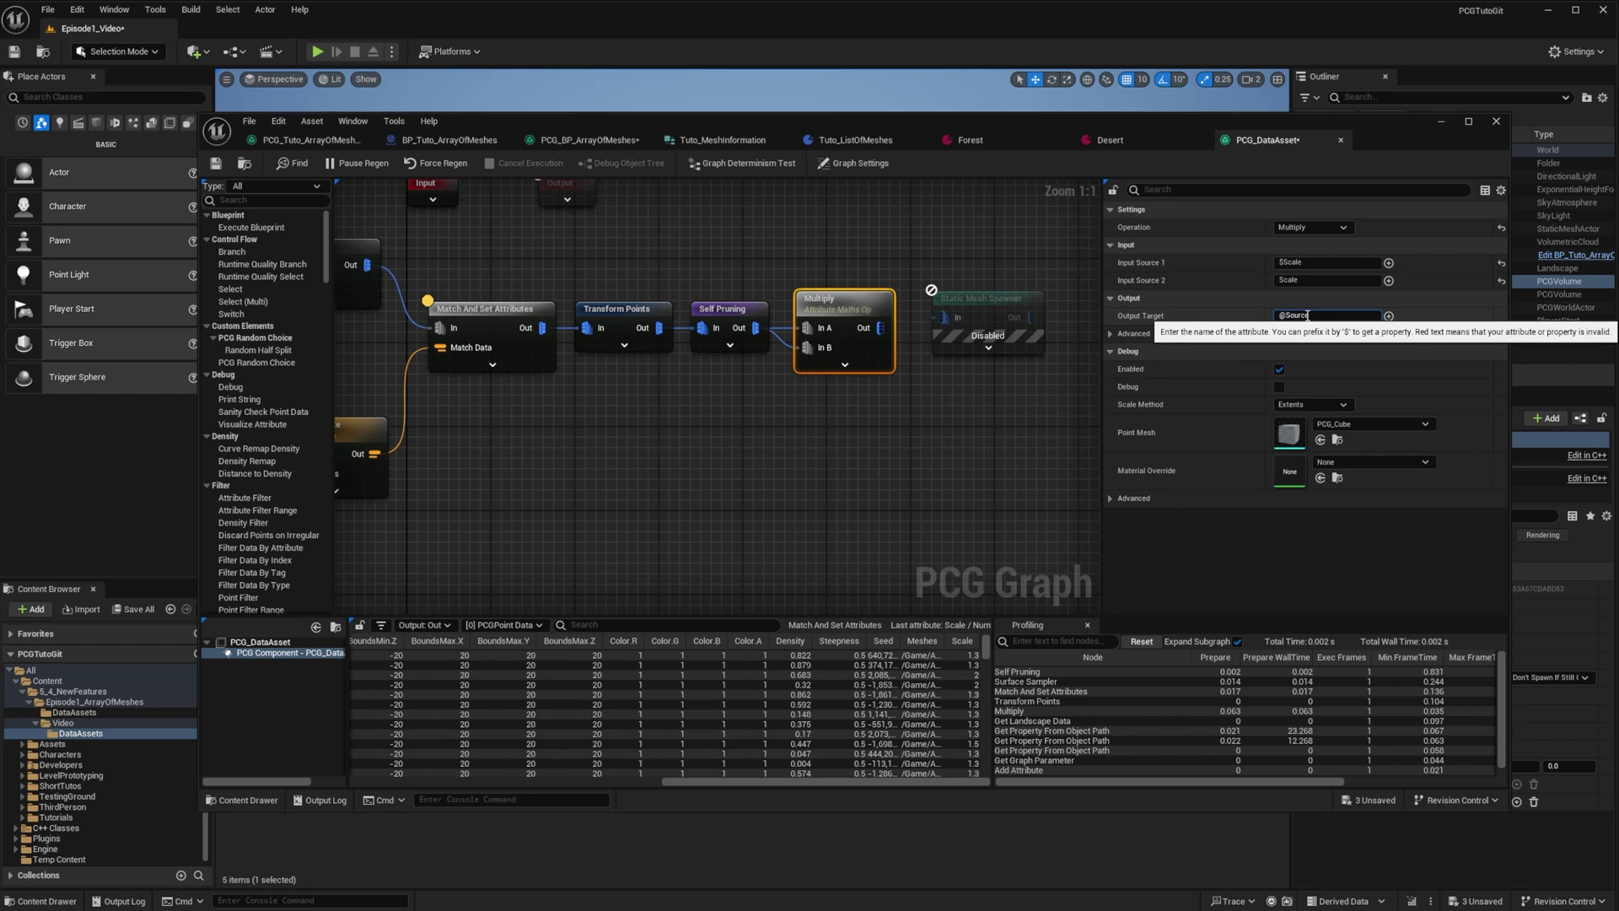
click(1282, 316)
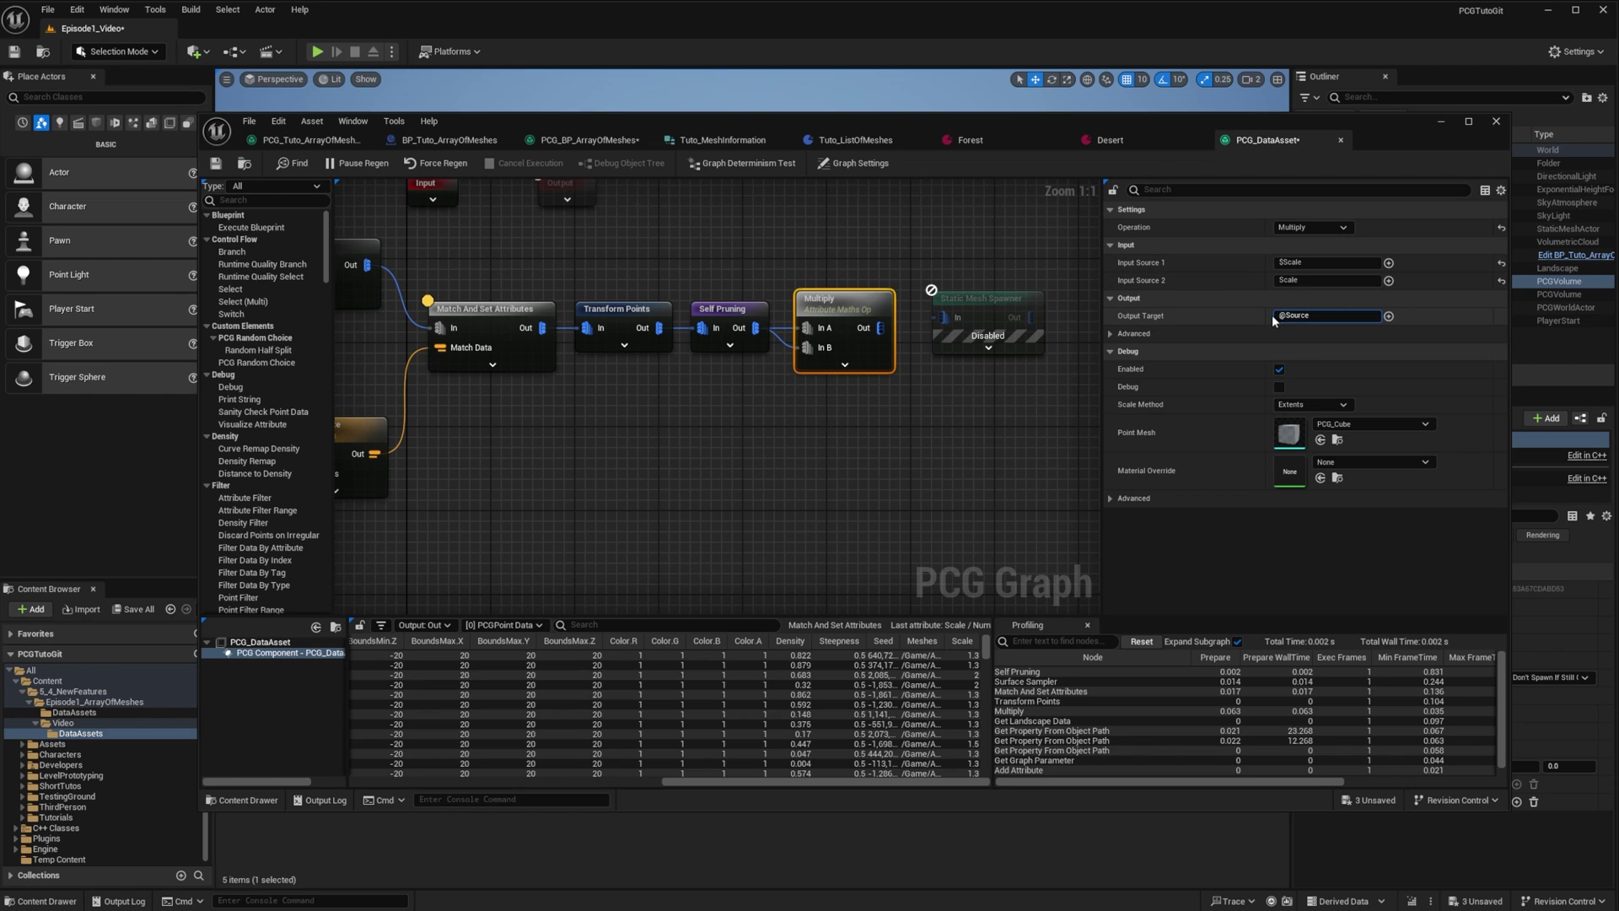
click(1387, 316)
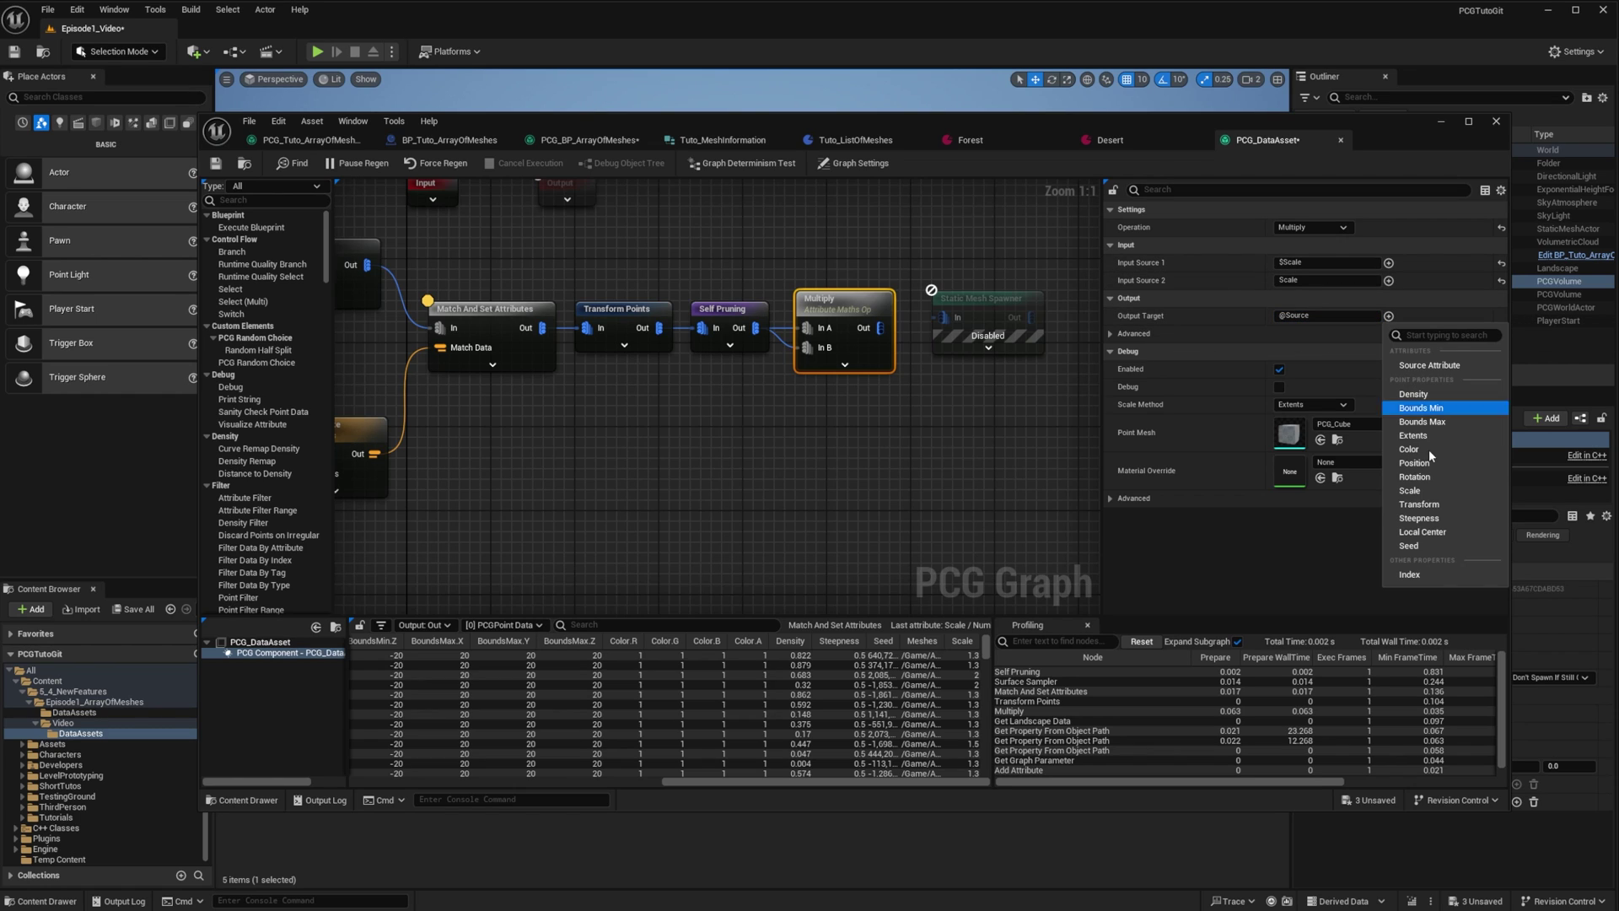
click(1405, 371)
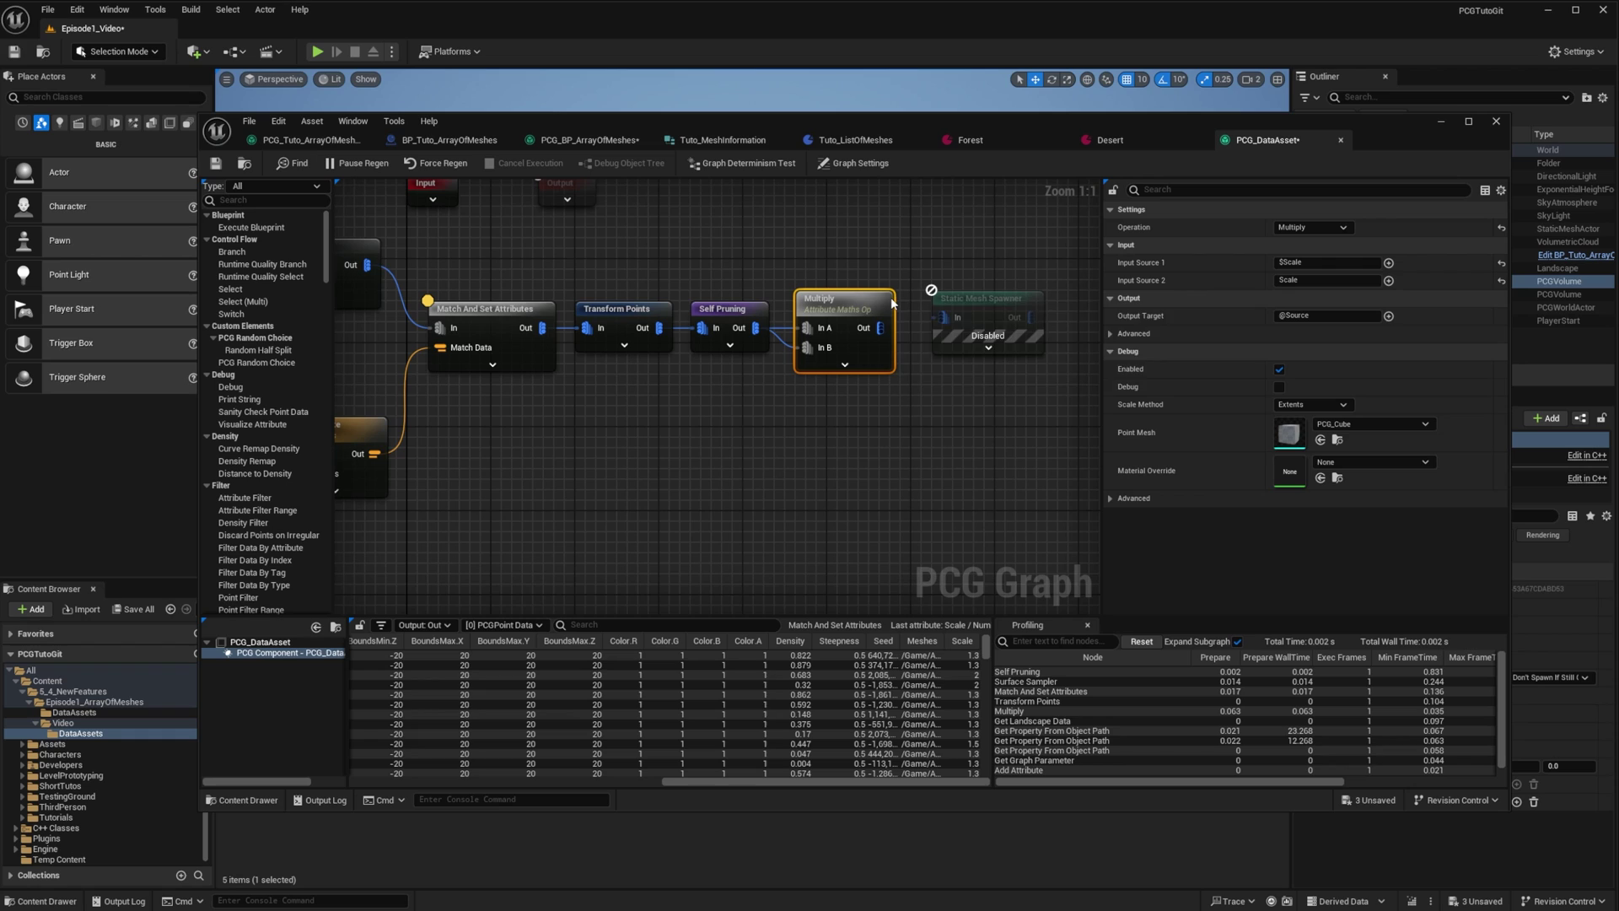
- Connect the Multiply output to the Static Mesh Spawner and enable the spawner to view the trees in the level
drag(879, 328, 956, 307)
click(964, 287)
click(964, 304)
key(e)
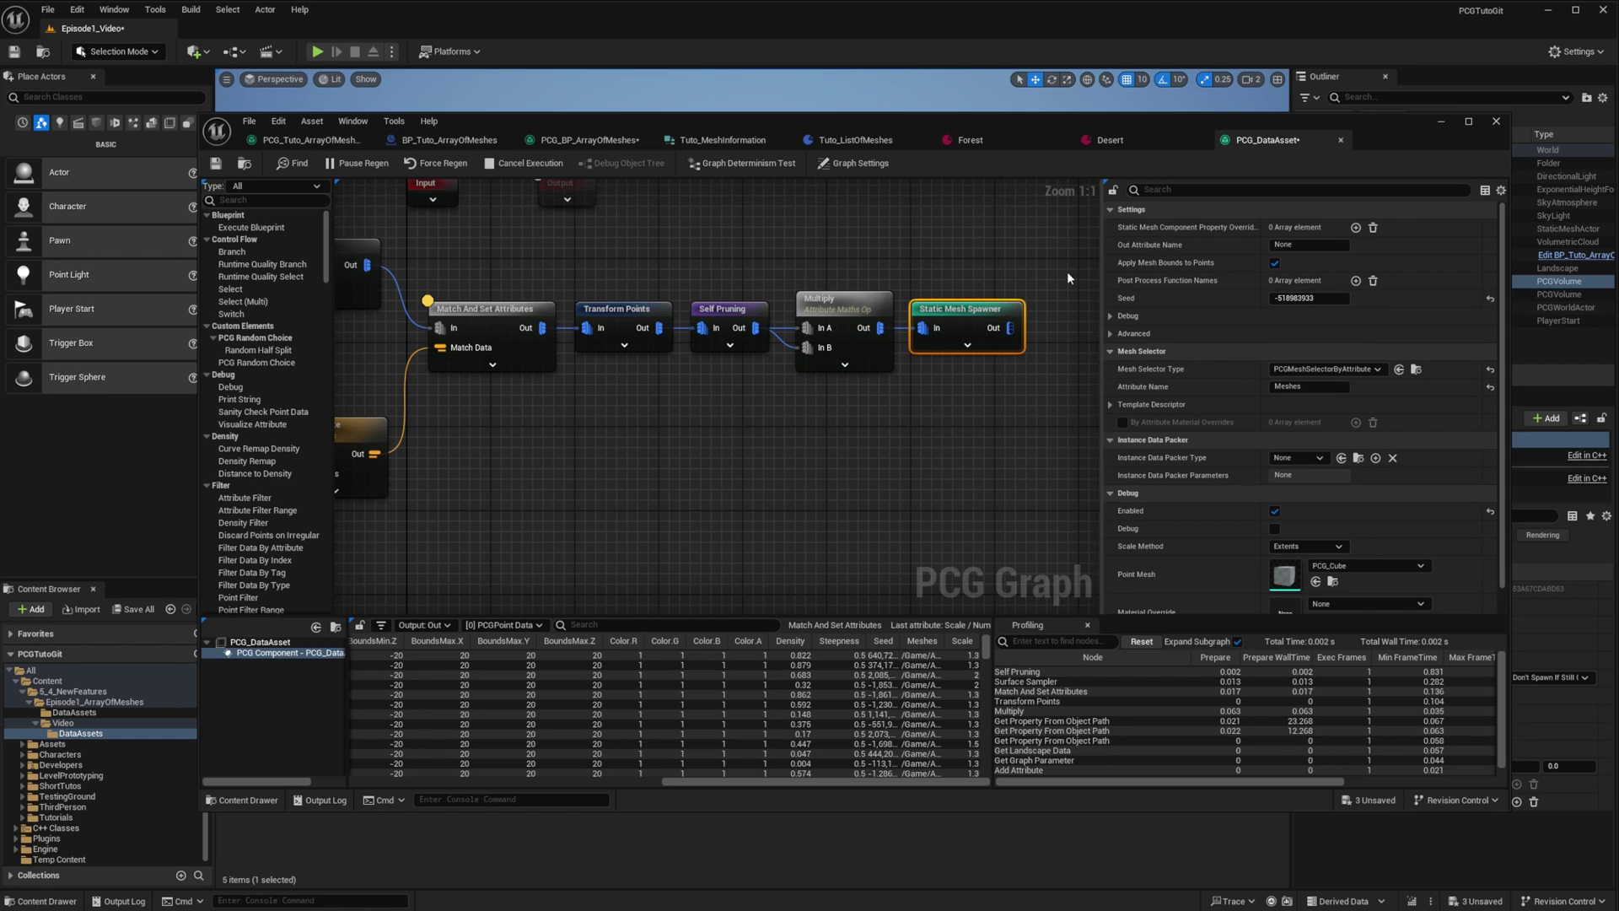
click(1441, 123)
right_drag(1012, 278, 1077, 305)
right_drag(874, 421, 873, 462)
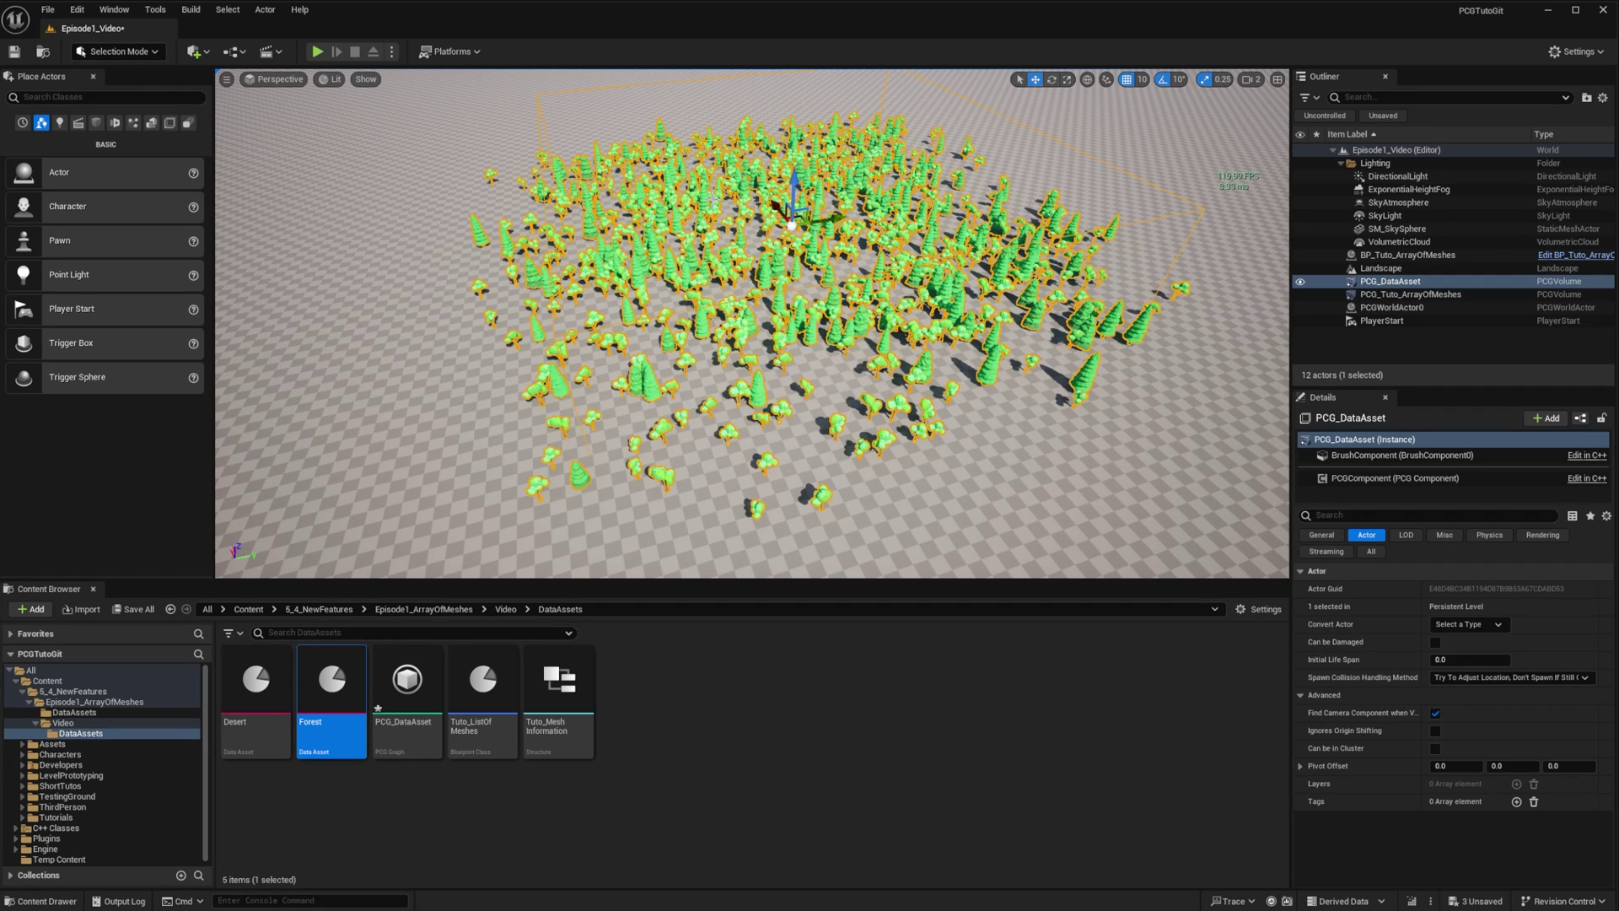
- Open the Forest data asset beside the level view and set the first tree mesh's Scale to 3
double_click(361, 724)
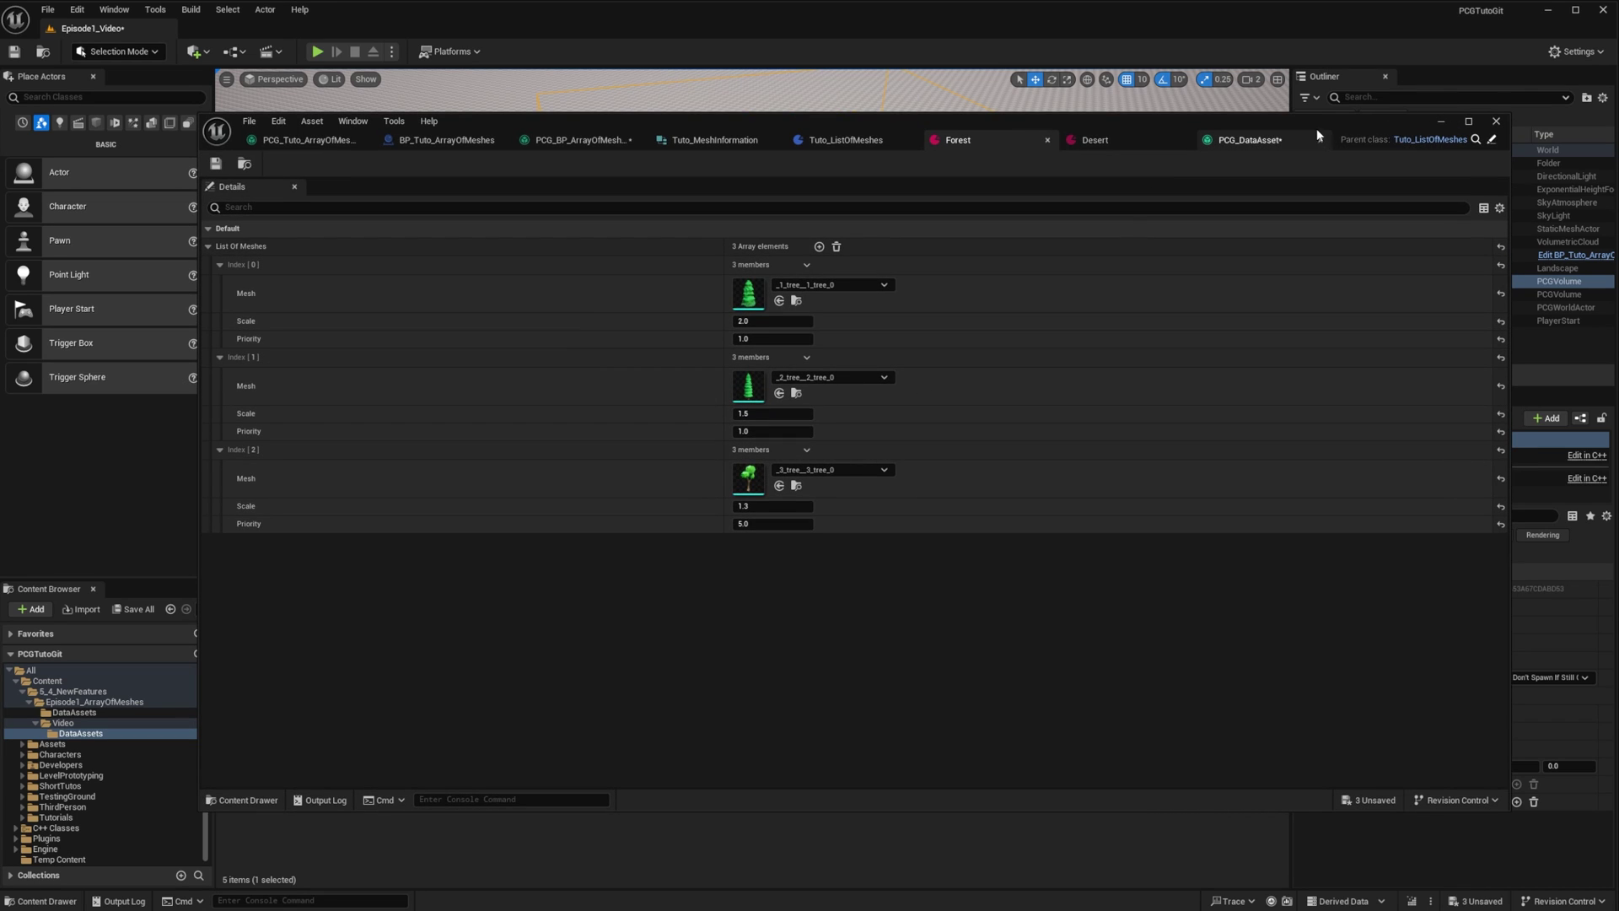
drag(1317, 128, 1303, 392)
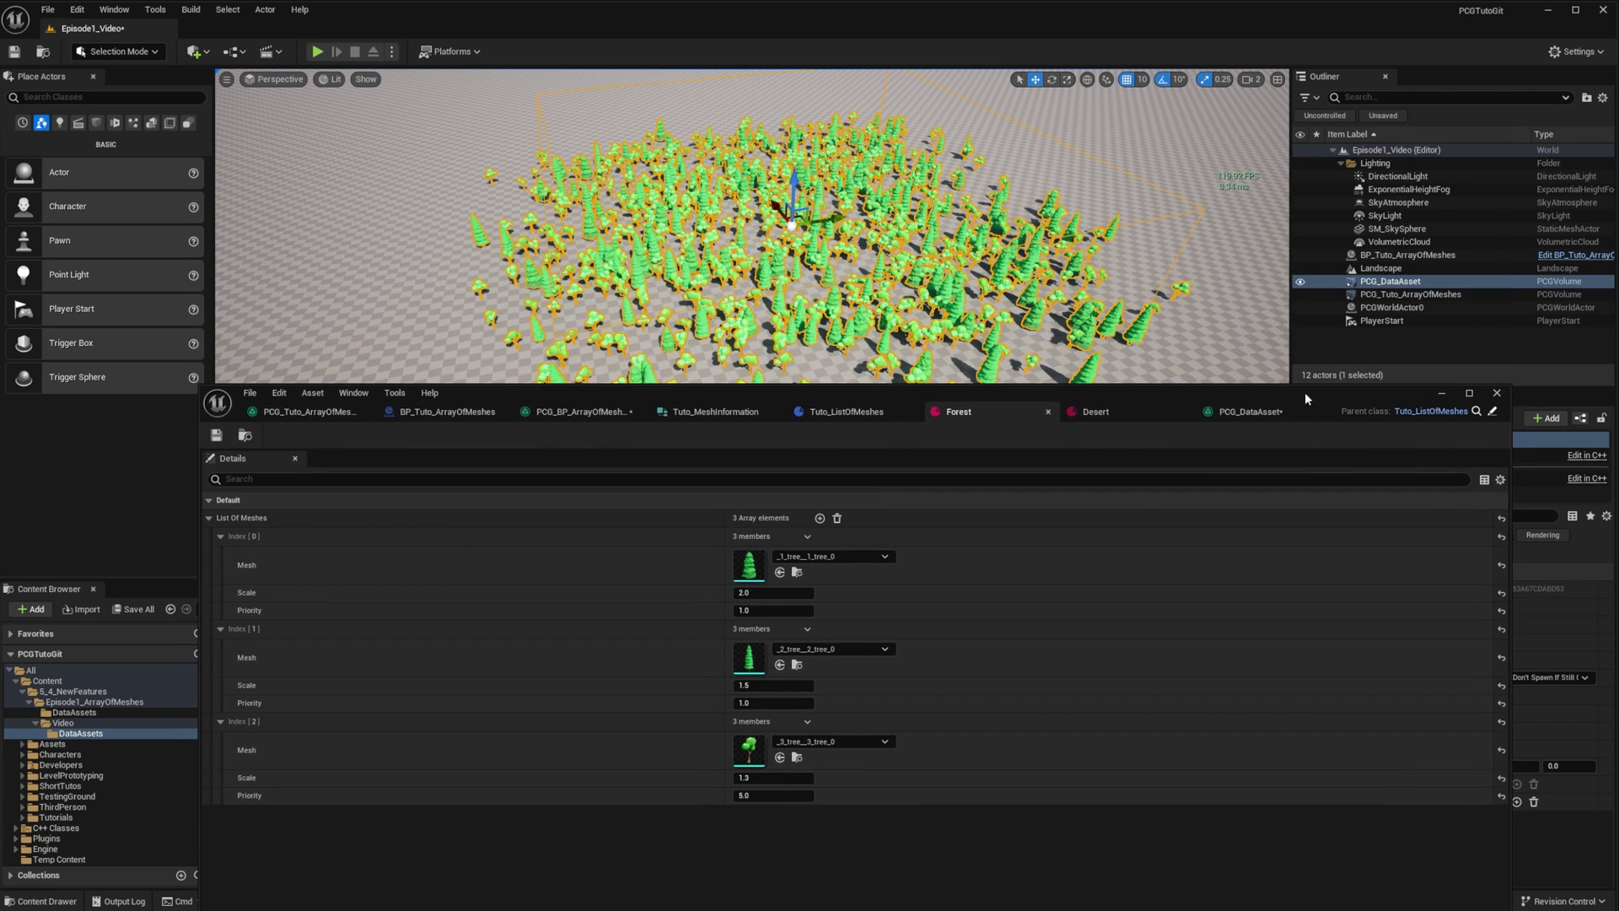
click(773, 592)
text(3)
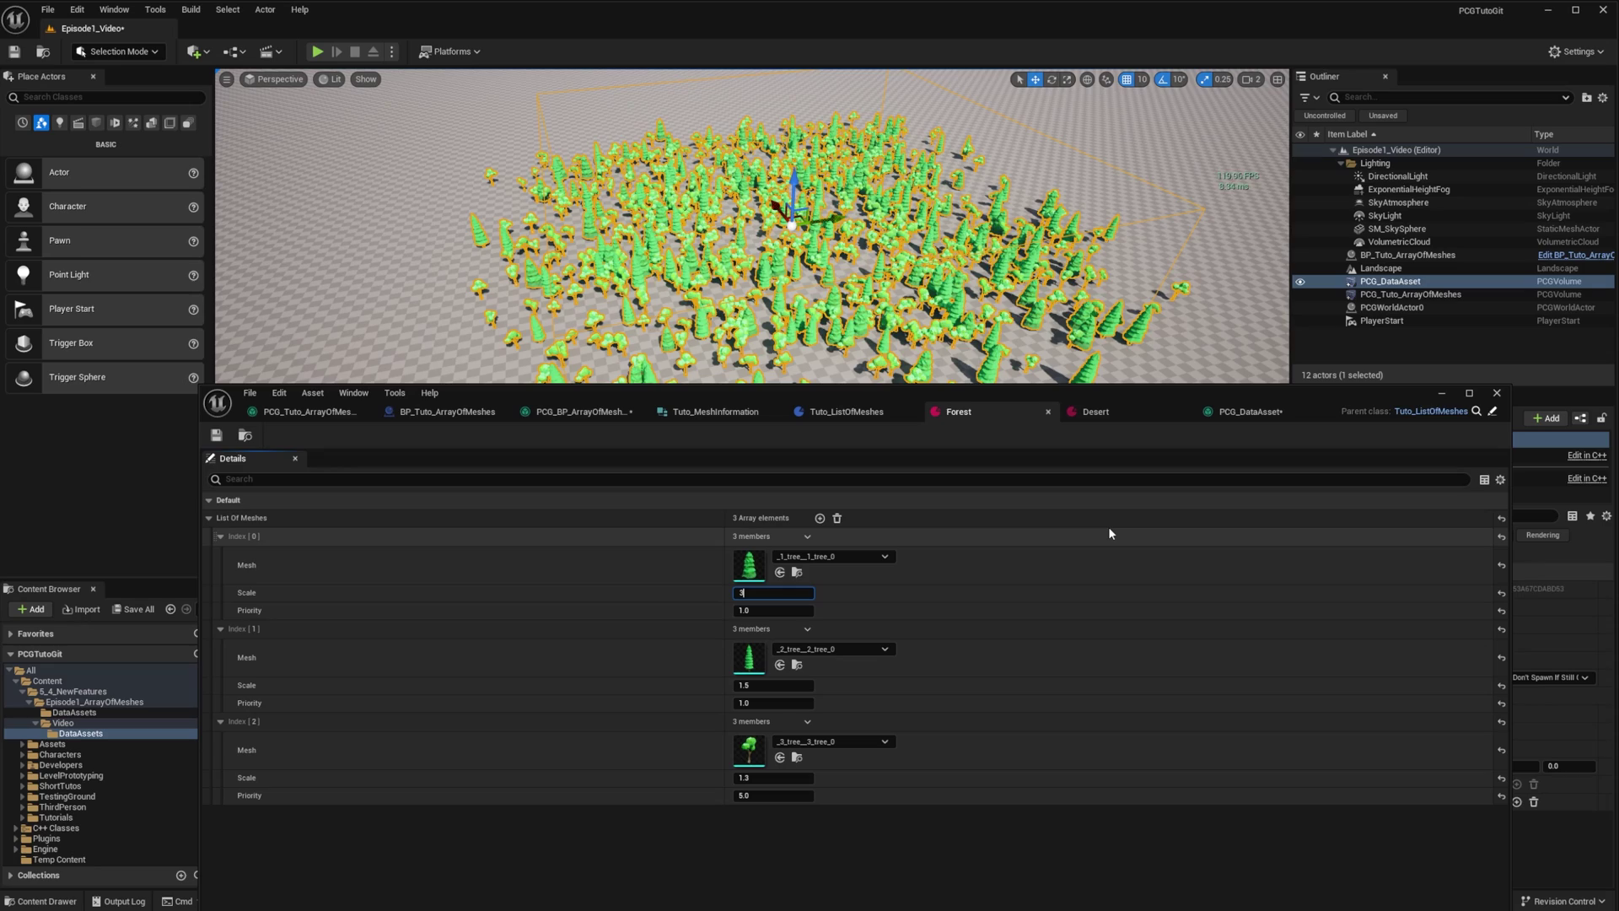
key(Return)
right_drag(750, 202, 753, 249)
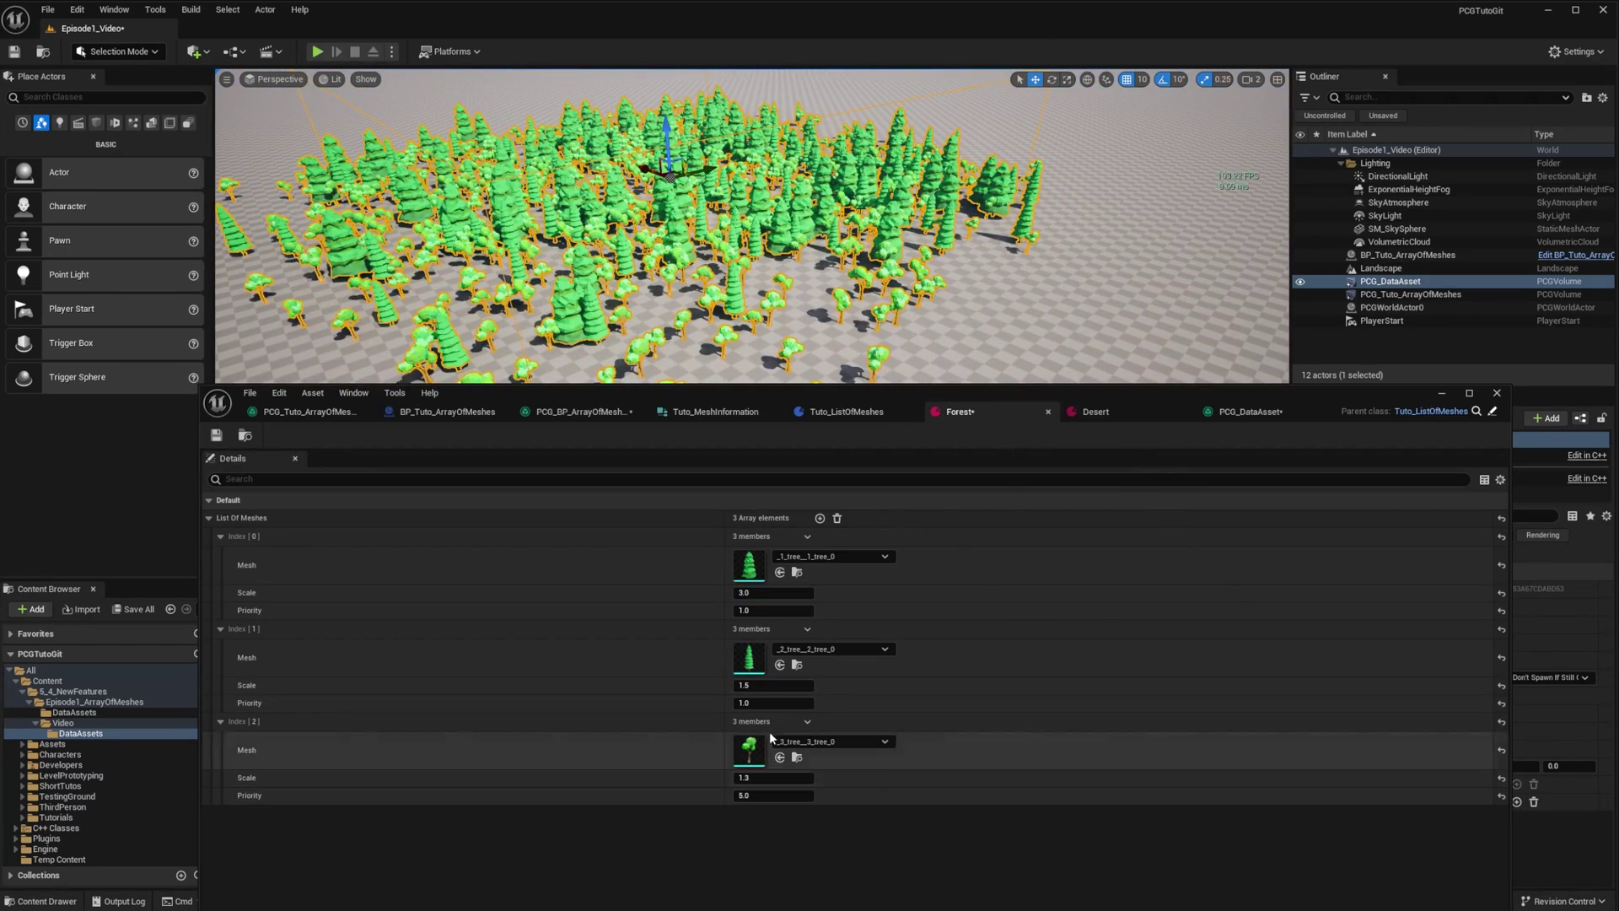
- Set the Priority of the Index 2 tree mesh to 3 and save the Forest data asset
click(776, 794)
text(3)
key(Return)
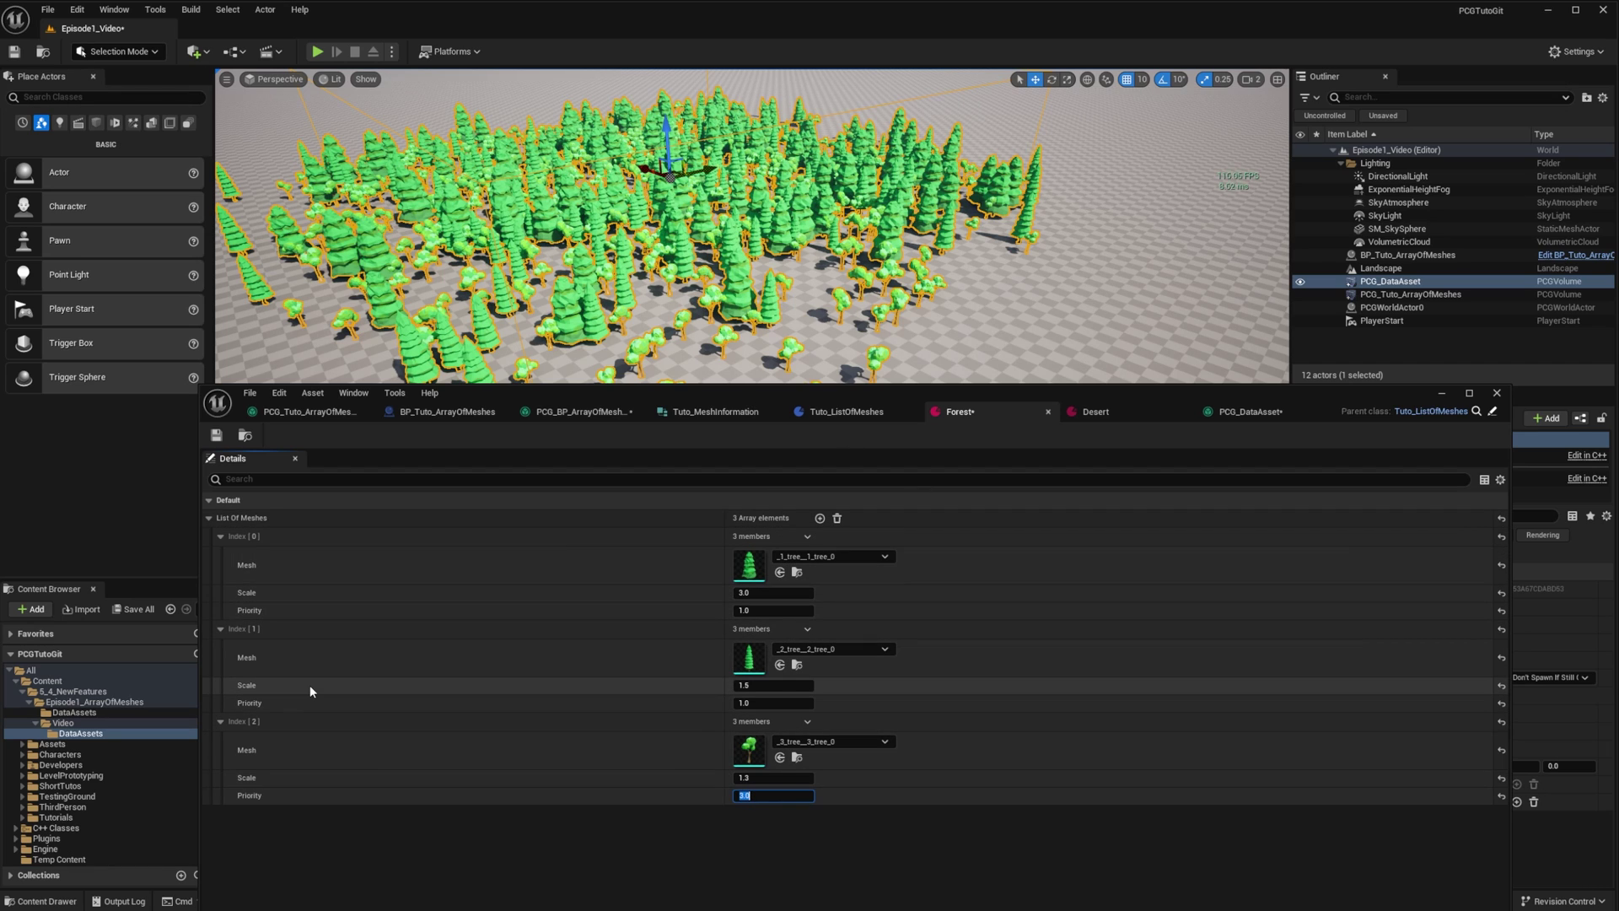
click(217, 435)
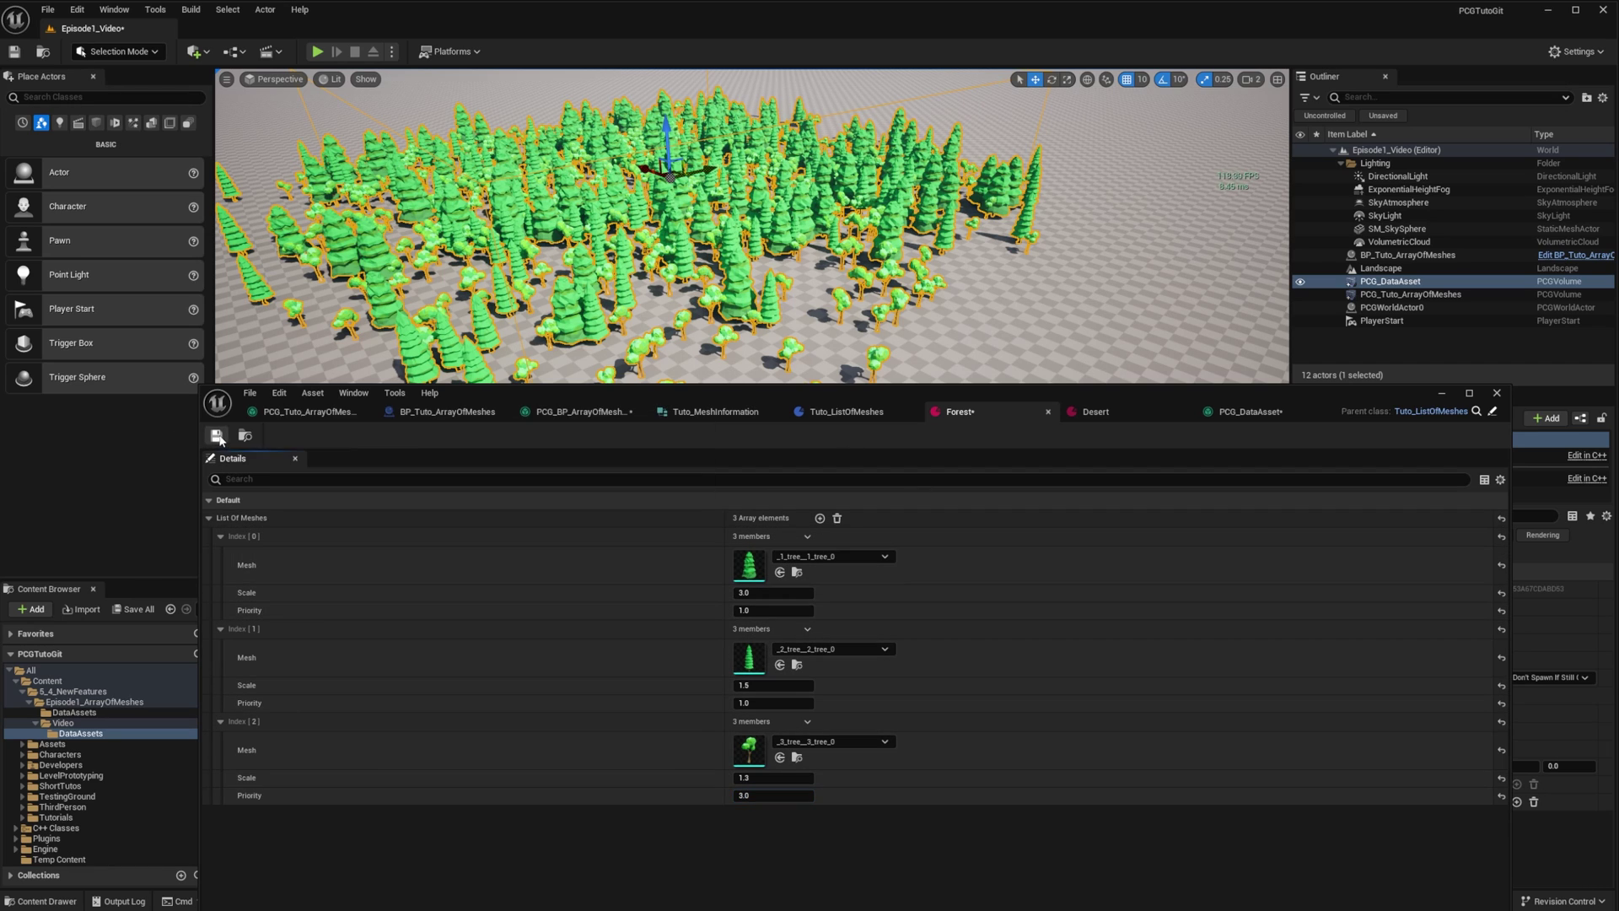
click(1440, 394)
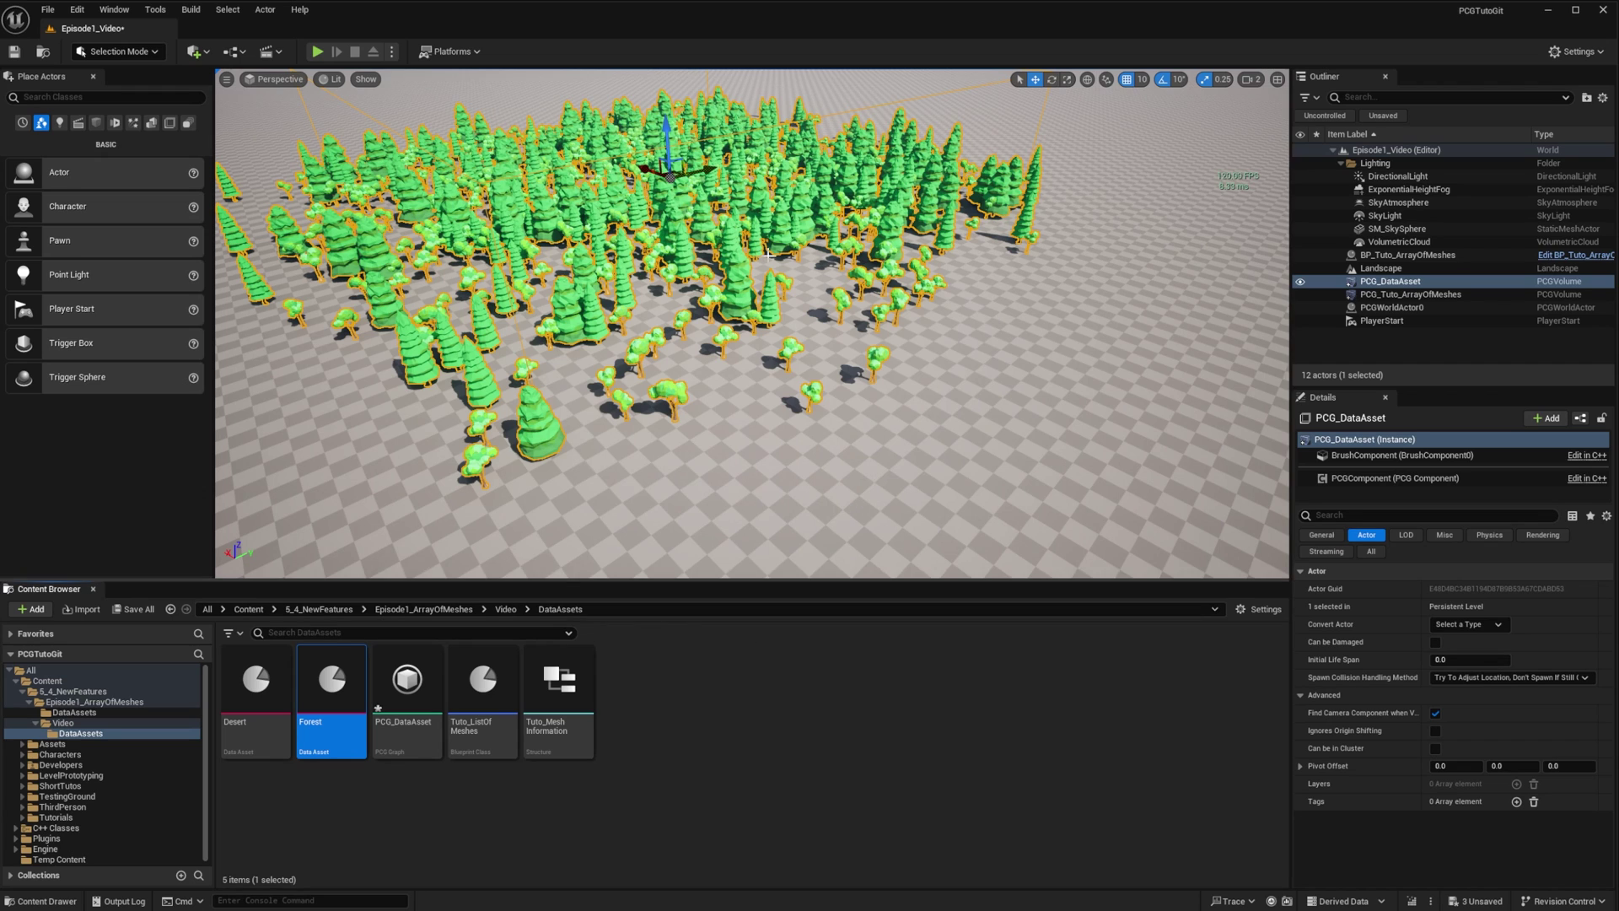
- Assign the Desert data asset to the Data Asset parameter override of PCG_DataAsset's PCG component
right_drag(763, 251, 735, 212)
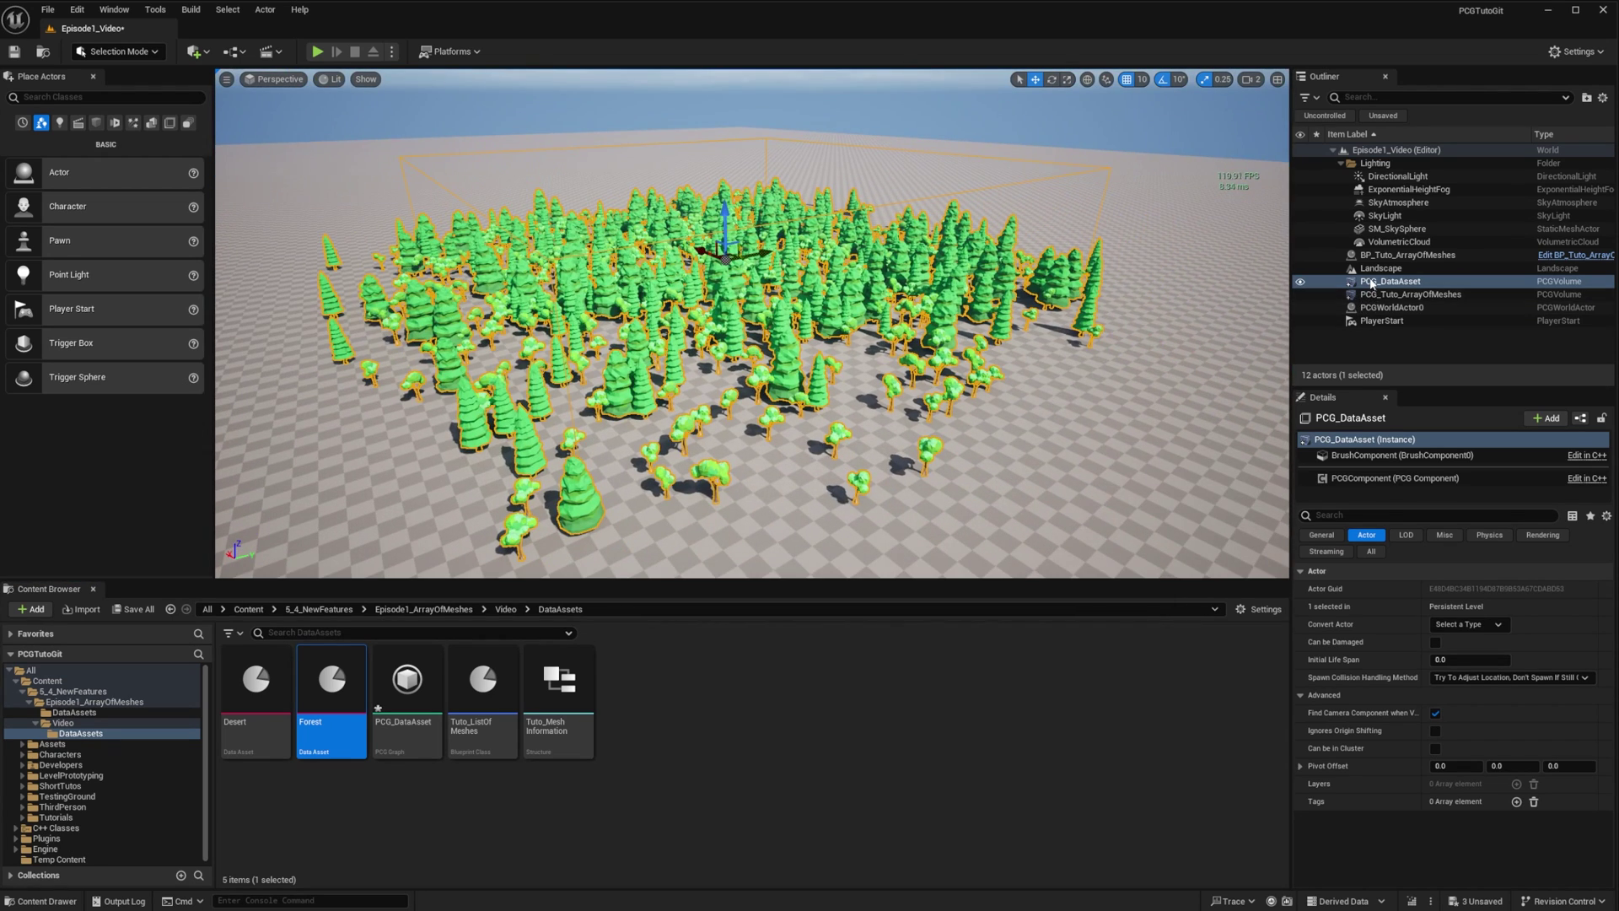
click(1395, 478)
click(1321, 819)
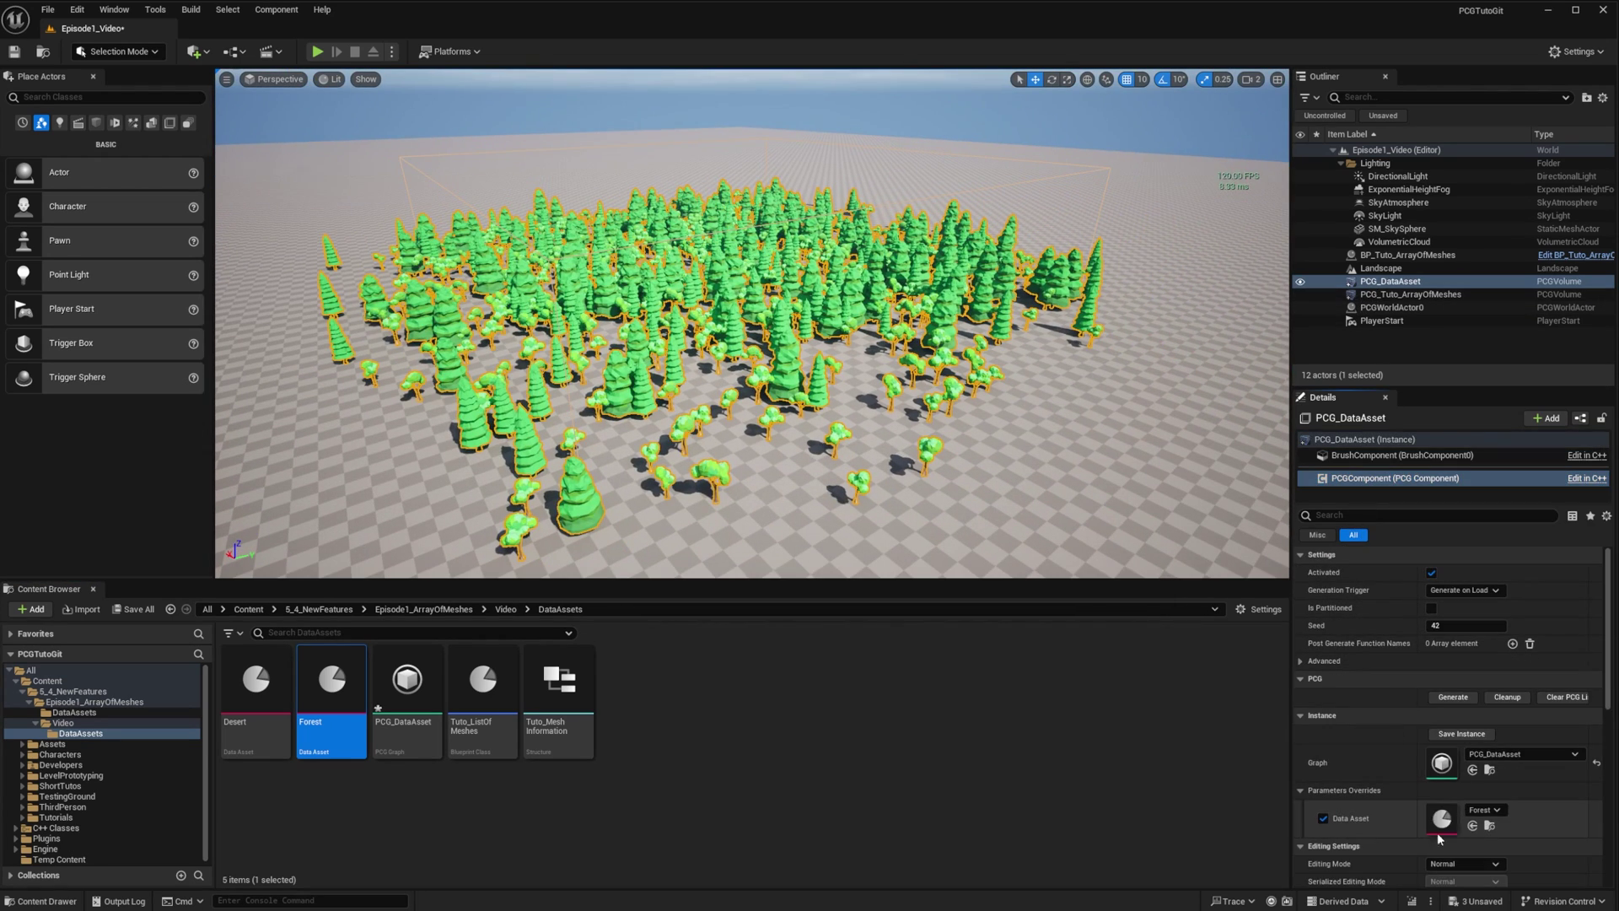
drag(270, 701, 1442, 823)
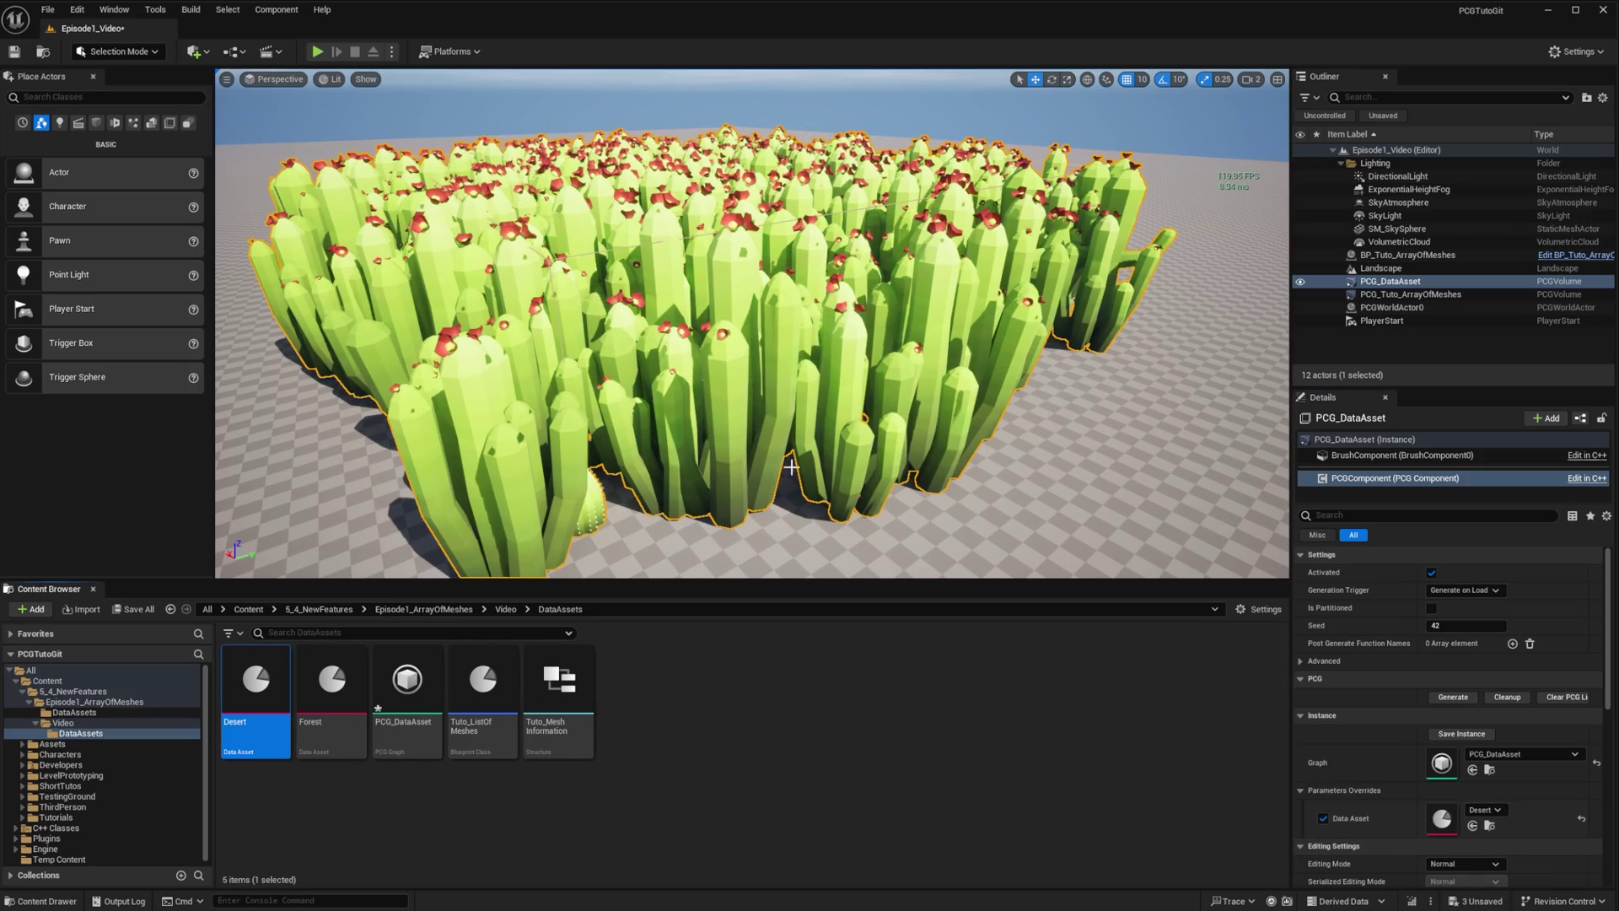
right_drag(832, 442, 733, 451)
right_drag(851, 346, 903, 347)
- In the Desert data asset, set the mesh scales to 0.01 for Index 0, 0.02 for Index 1 and 0.01 for Index 2
double_click(245, 699)
click(779, 686)
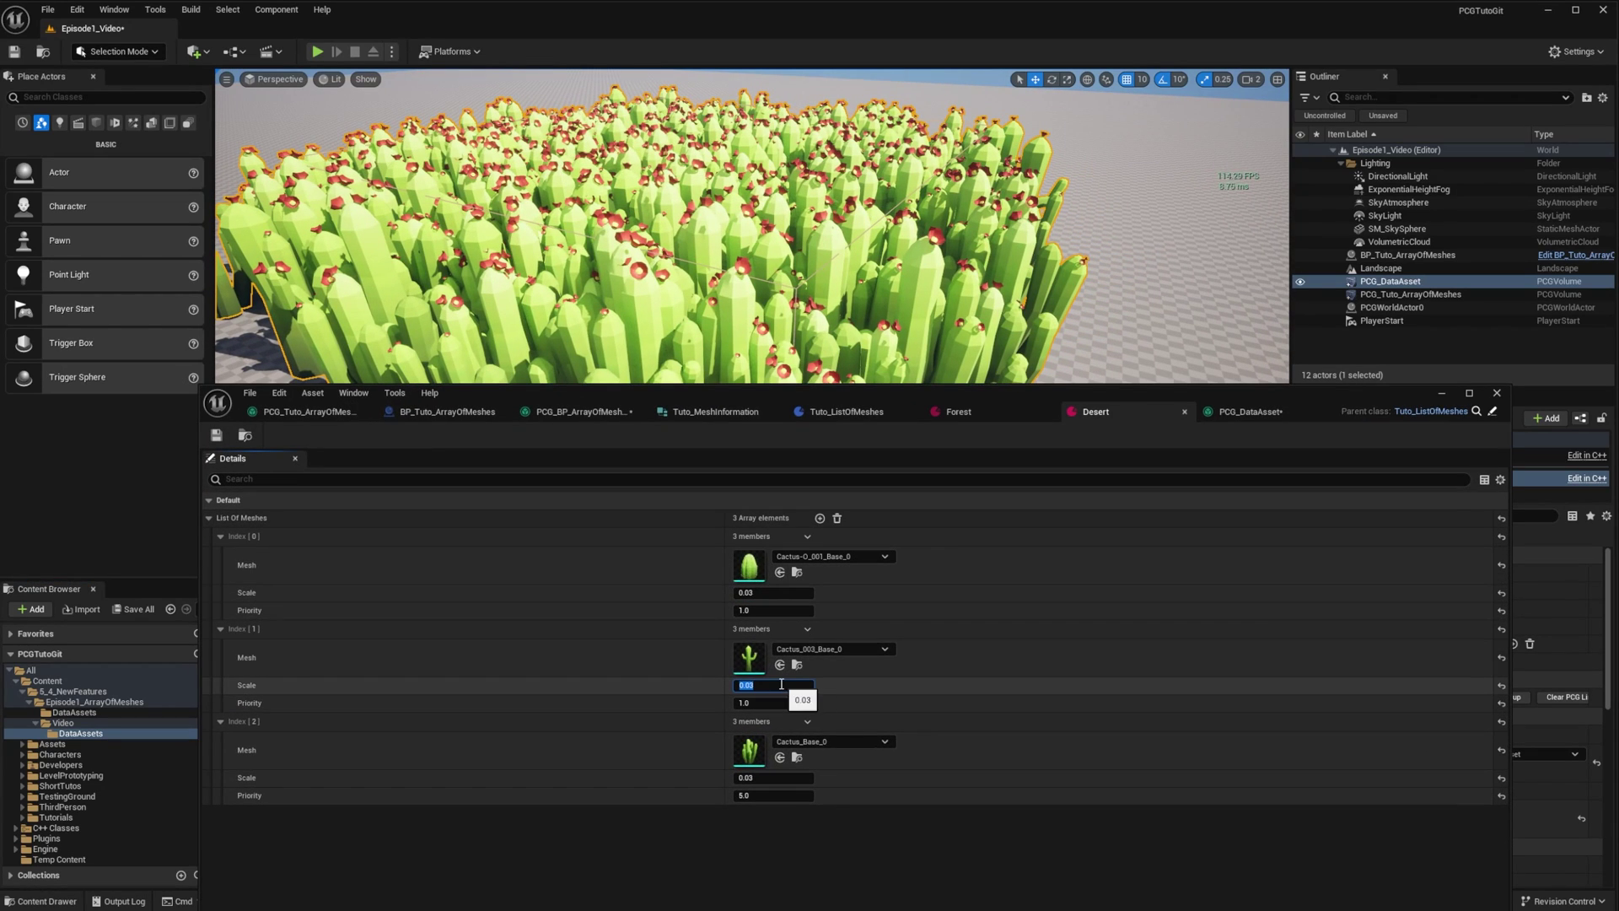
text(0.02)
key(Return)
click(783, 593)
text(0.01)
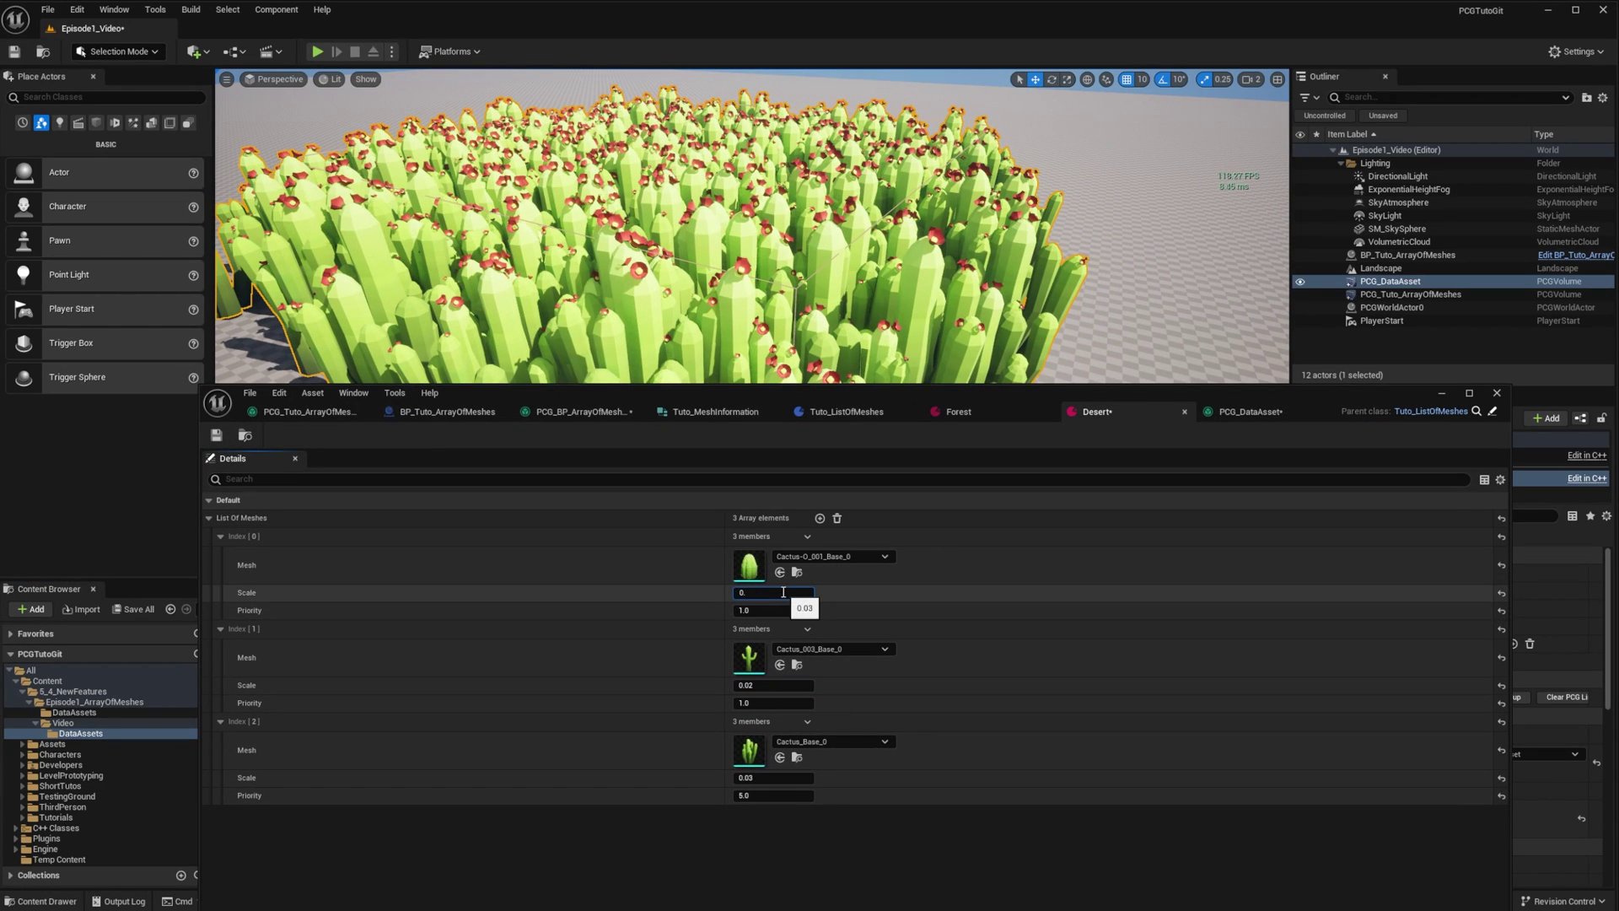
key(Return)
click(772, 777)
text(0.01)
key(Return)
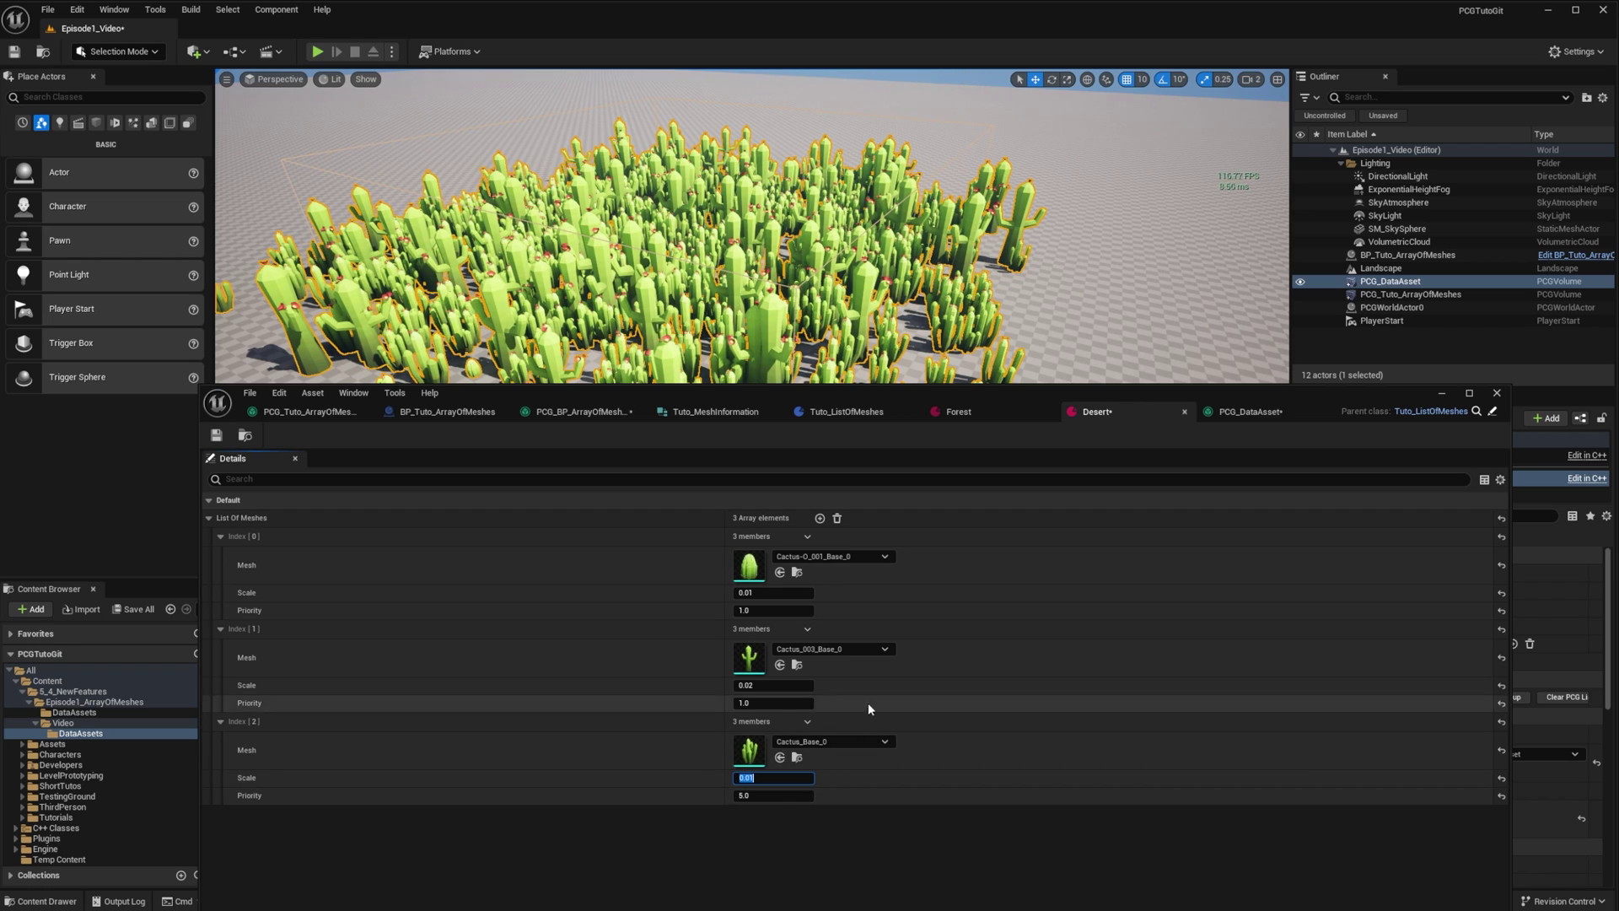
key(w)
right_drag(938, 287, 938, 359)
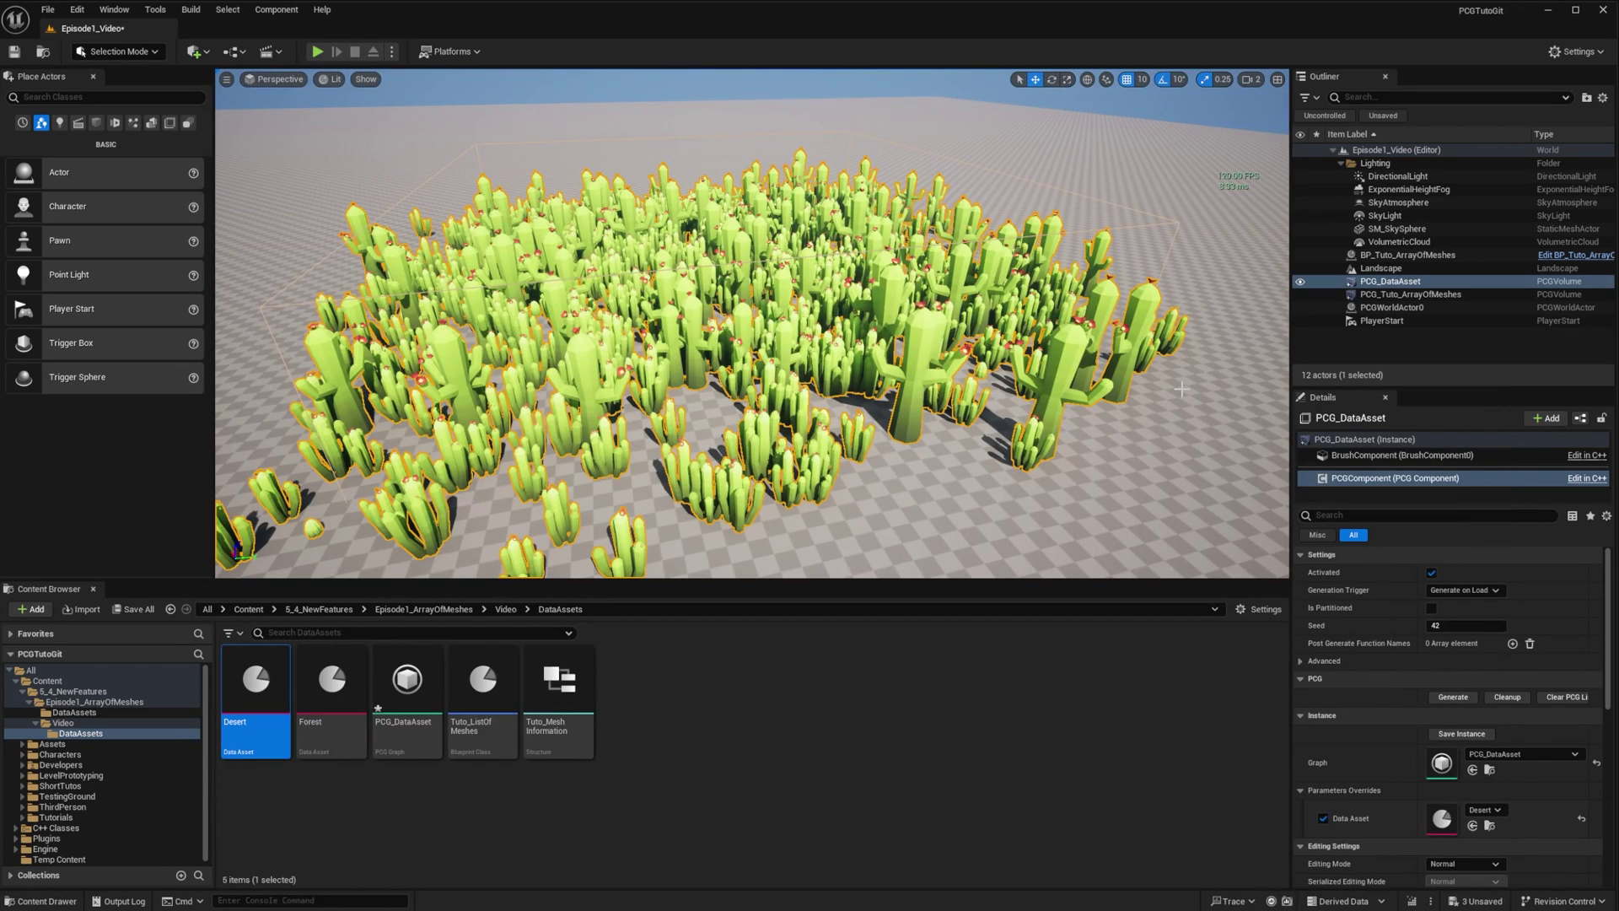